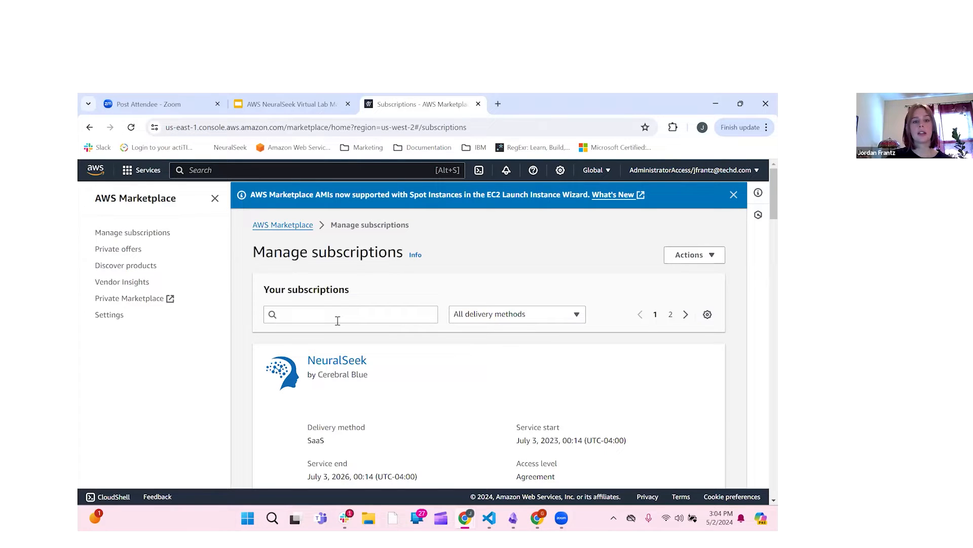
Step: Browse the AWS Marketplace subscriptions list to find the NeuralSeek subscription
left_click(316, 312)
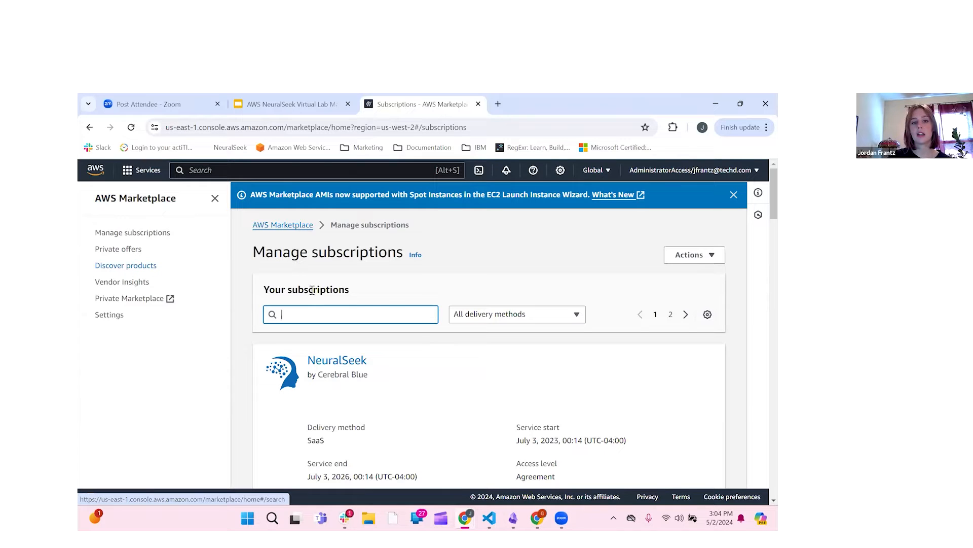
scroll(420, 336, "down", 1)
scroll(421, 337, "down", 6)
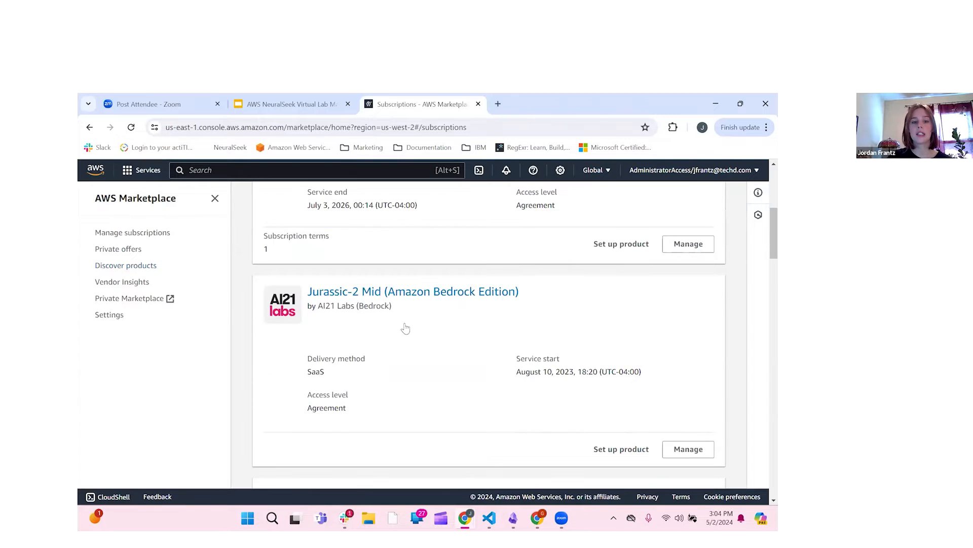
scroll(366, 312, "down", 3)
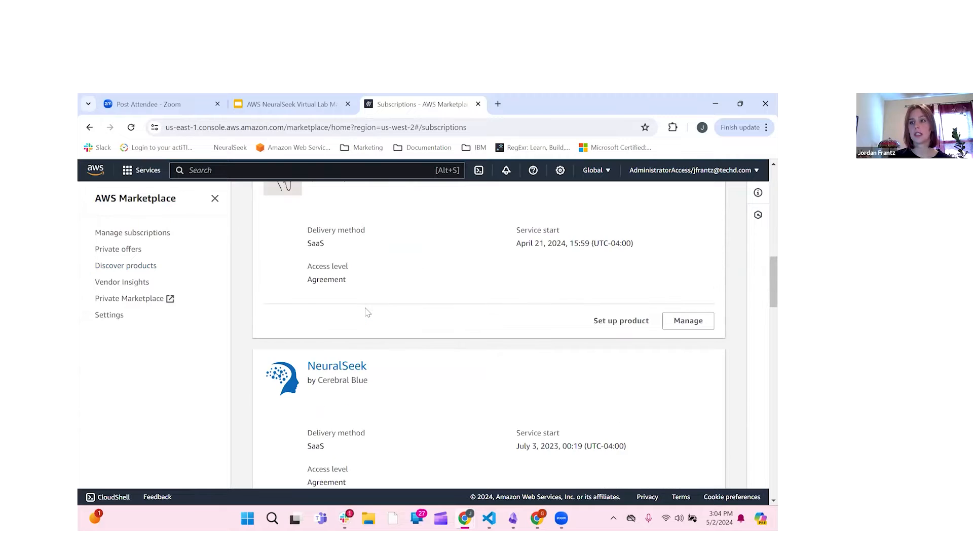
scroll(367, 312, "down", 2)
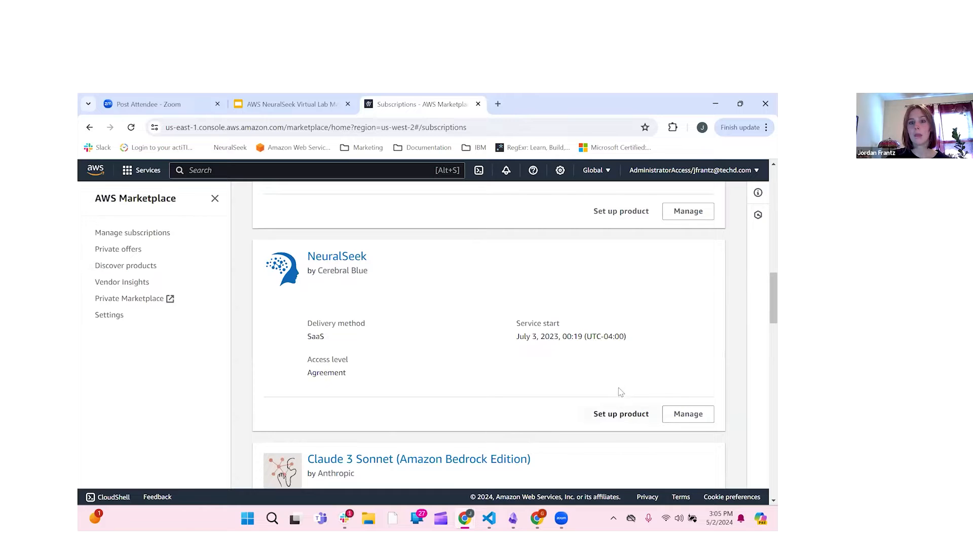
Step: Set up the NeuralSeek product and review its Subscribe page
left_click(621, 412)
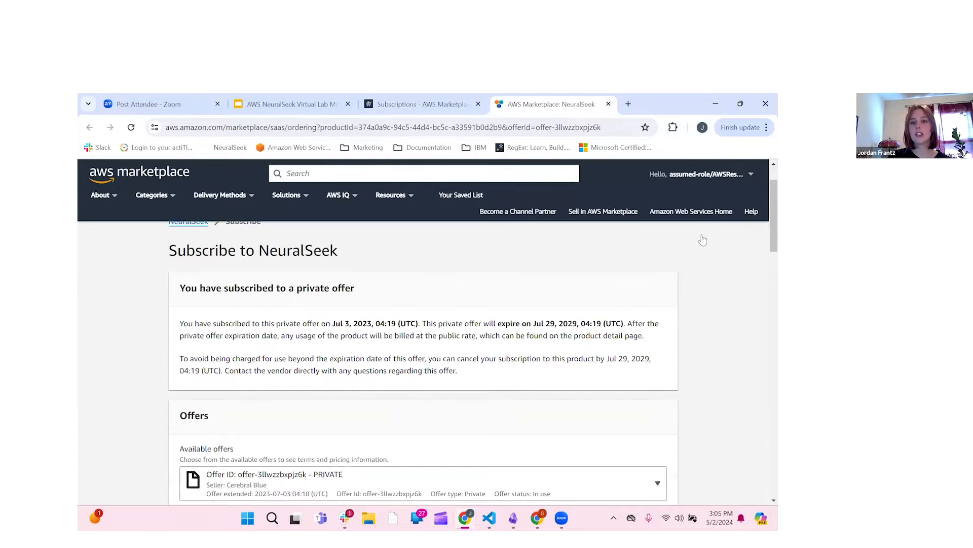
scroll(702, 241, "down", 3)
scroll(703, 240, "down", 1)
scroll(703, 240, "up", 4)
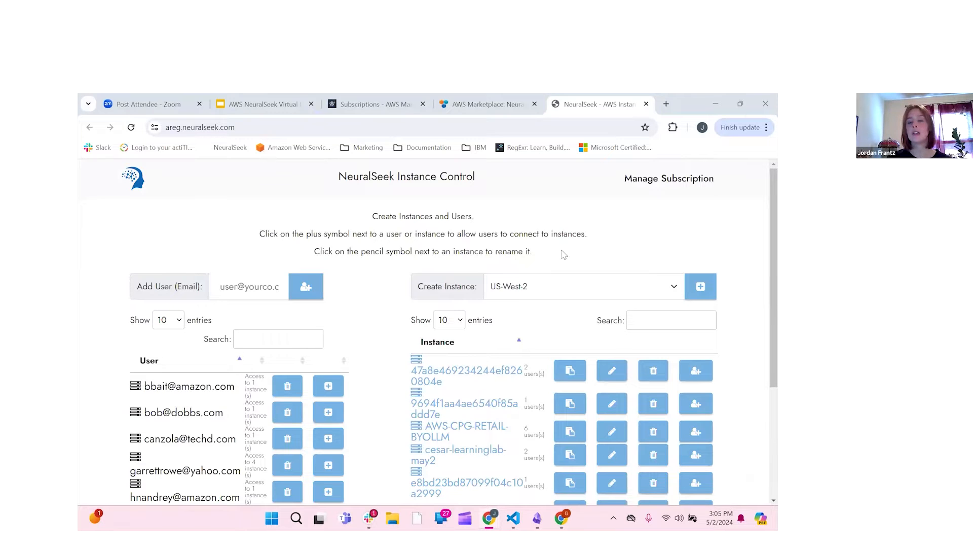
scroll(563, 254, "down", 1)
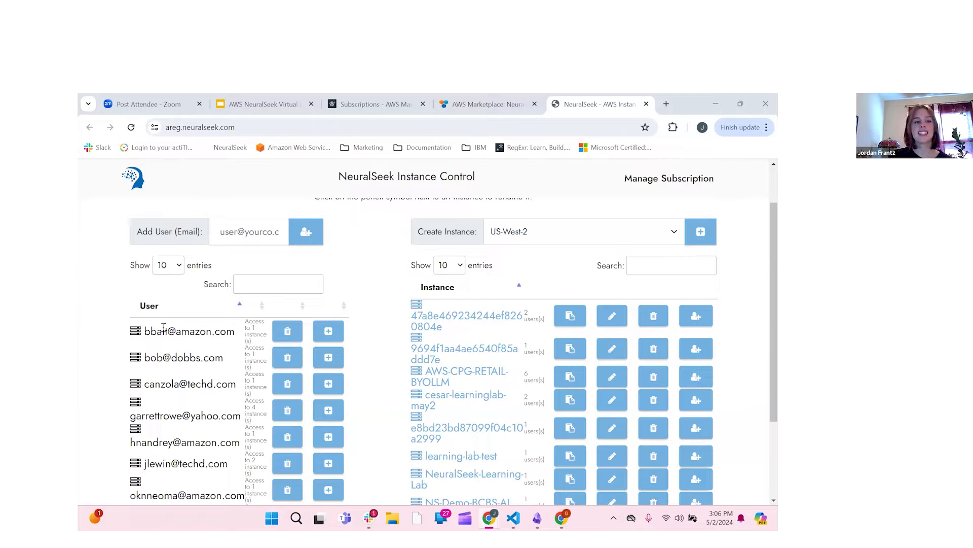
scroll(207, 295, "down", 1)
scroll(334, 286, "up", 1)
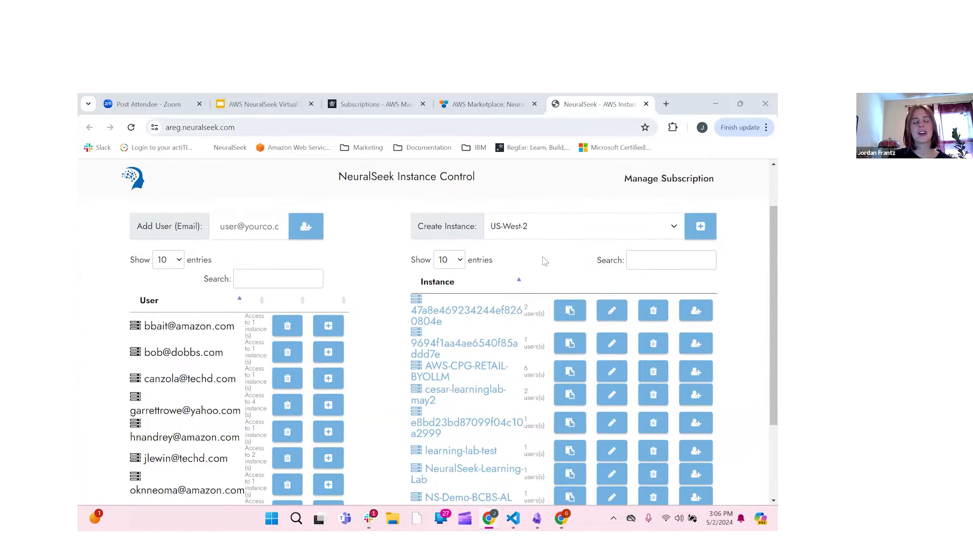
scroll(471, 299, "up", 1)
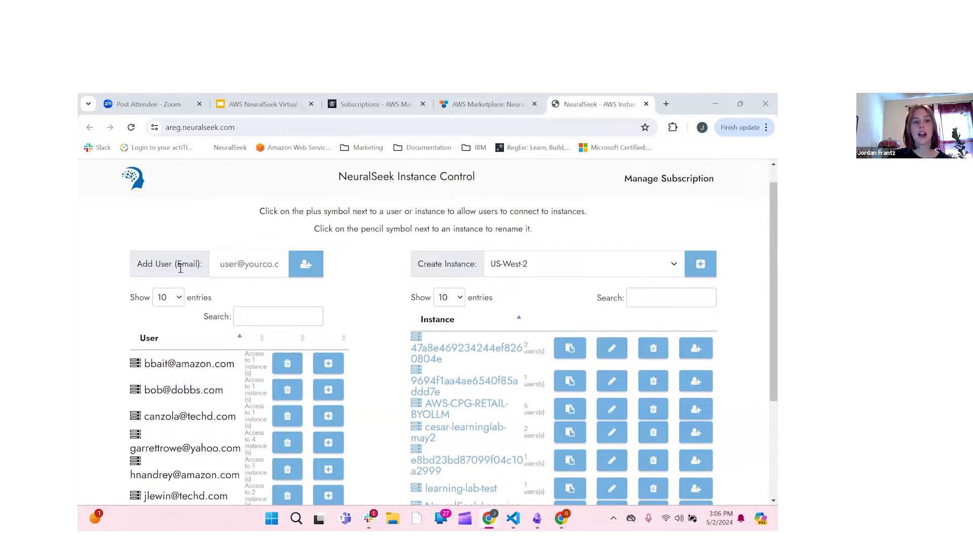
Step: Add a new user using your own e-mail address from the autofill suggestions
left_click(219, 263)
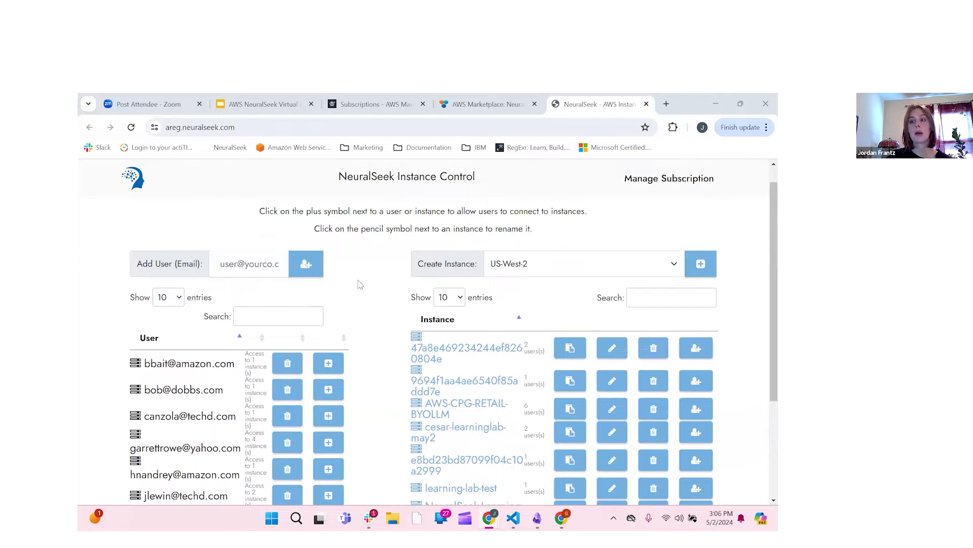
left_click(235, 269)
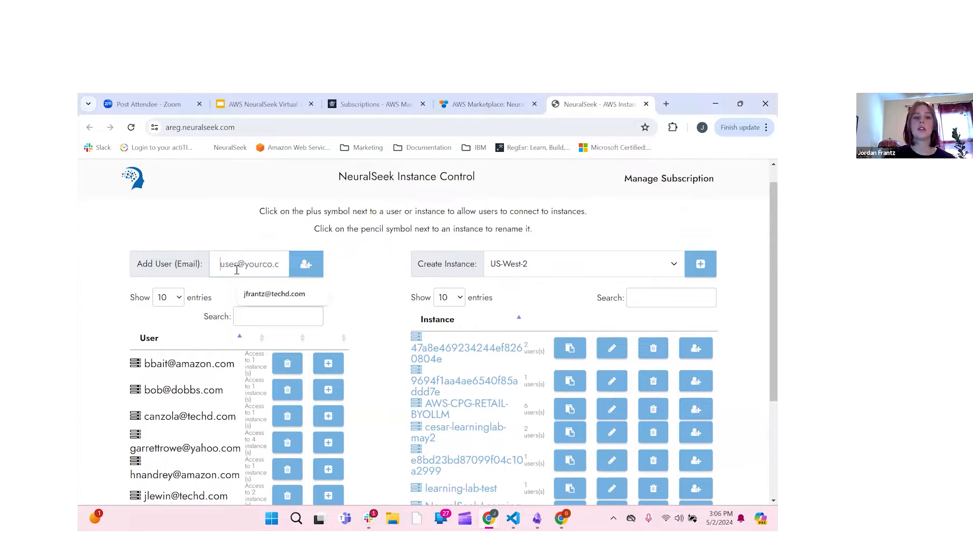
left_click(263, 300)
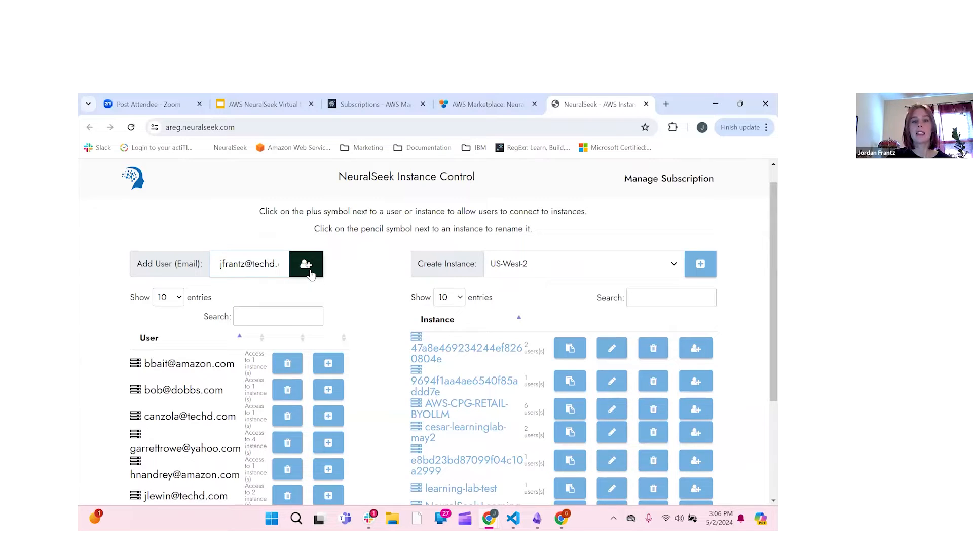
left_click(310, 273)
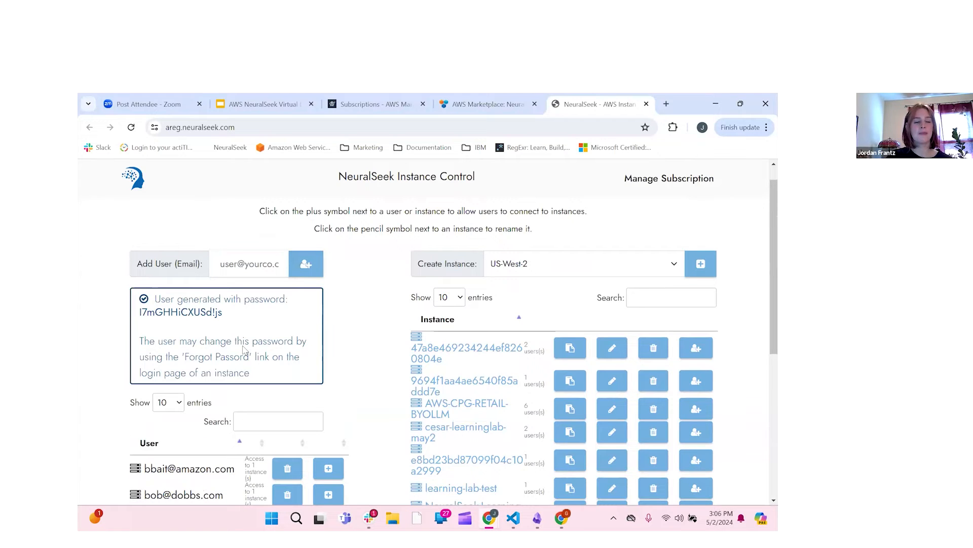
Step: Find the new user's generated password and select it for copying
scroll(237, 318, "down", 3)
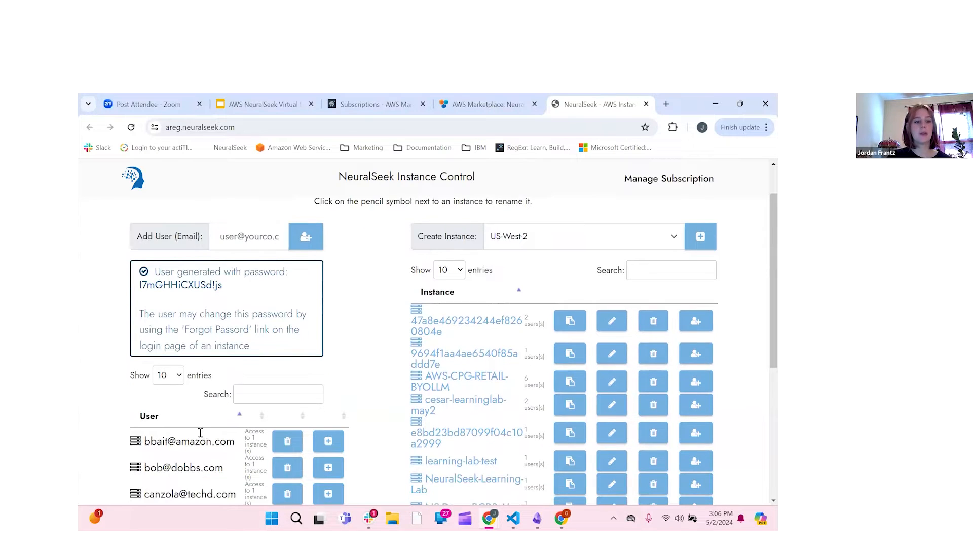
scroll(337, 428, "down", 1)
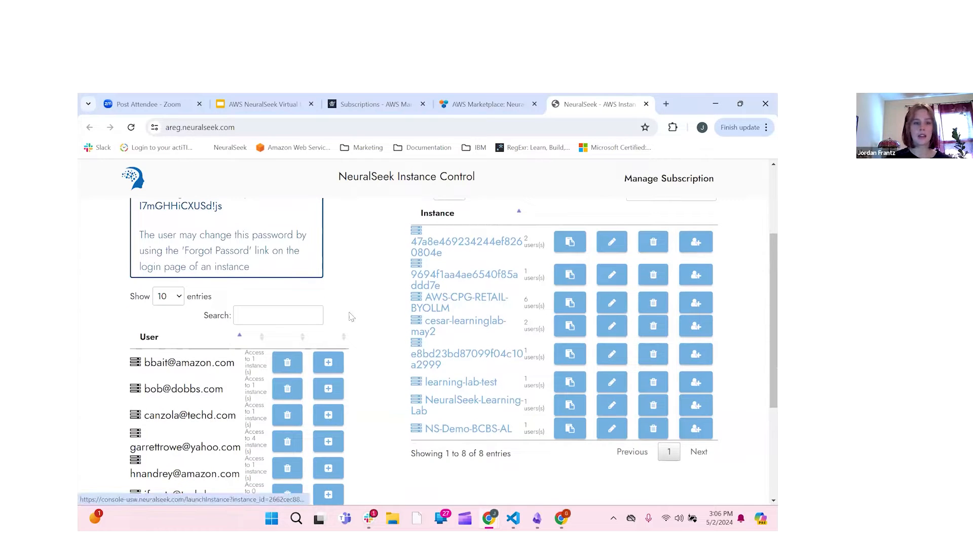
scroll(351, 317, "up", 3)
scroll(304, 320, "down", 6)
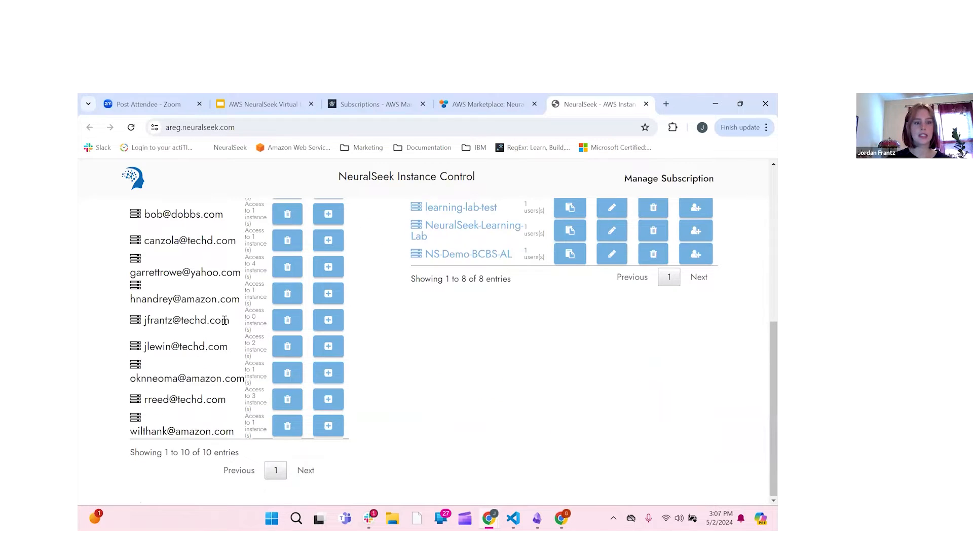
scroll(225, 320, "up", 5)
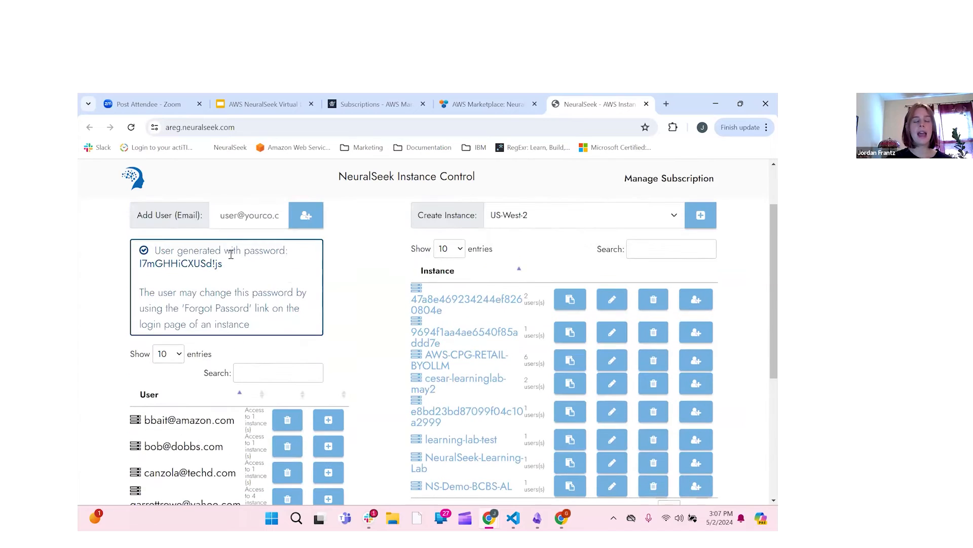
left_click_drag(230, 266, 143, 269)
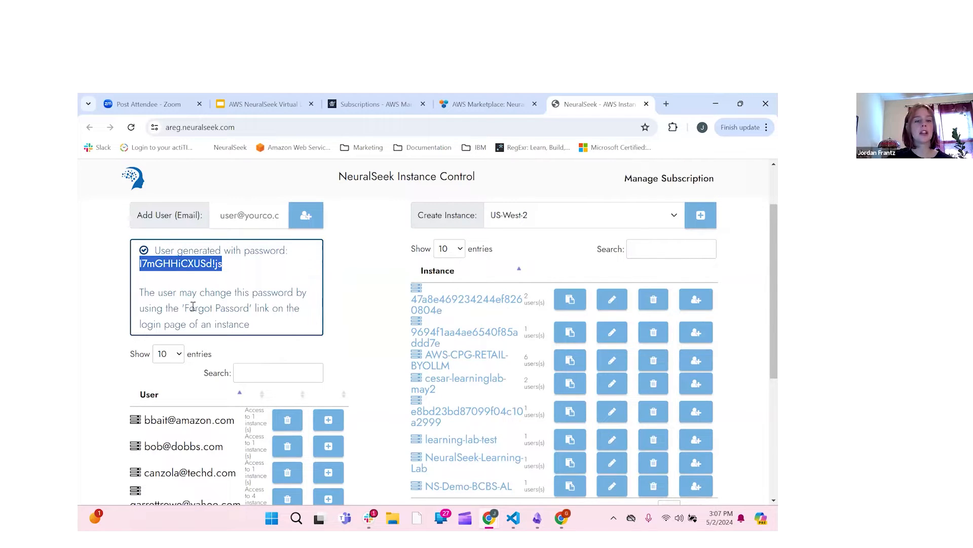
left_click(363, 283)
scroll(304, 357, "down", 1)
scroll(388, 308, "up", 2)
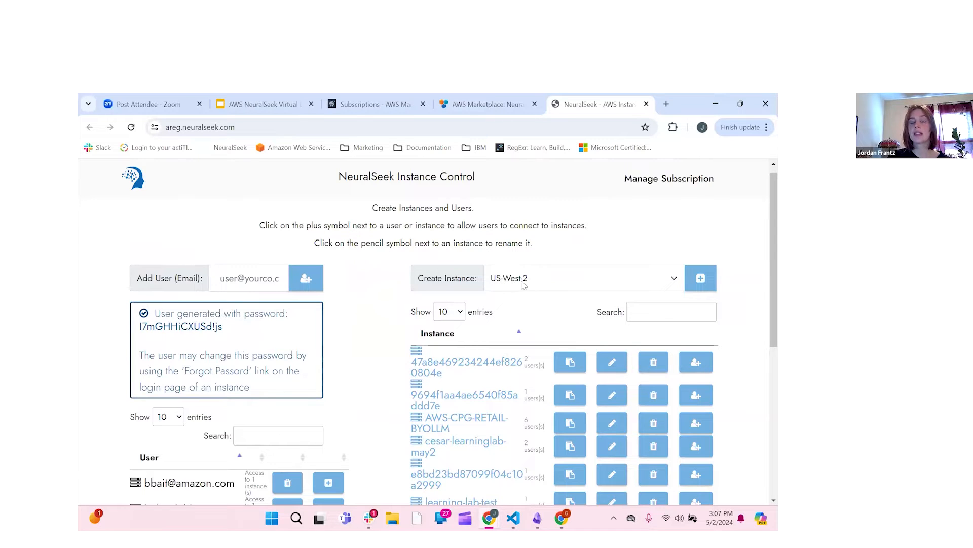
Step: Create a US-West-2 instance and locate its new row showing 0 users
left_click(703, 282)
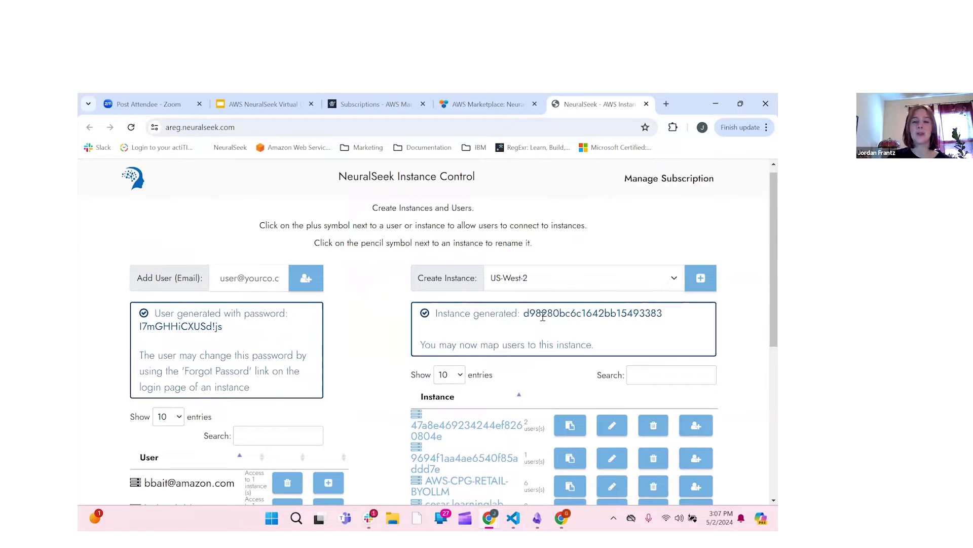
scroll(560, 315, "down", 1)
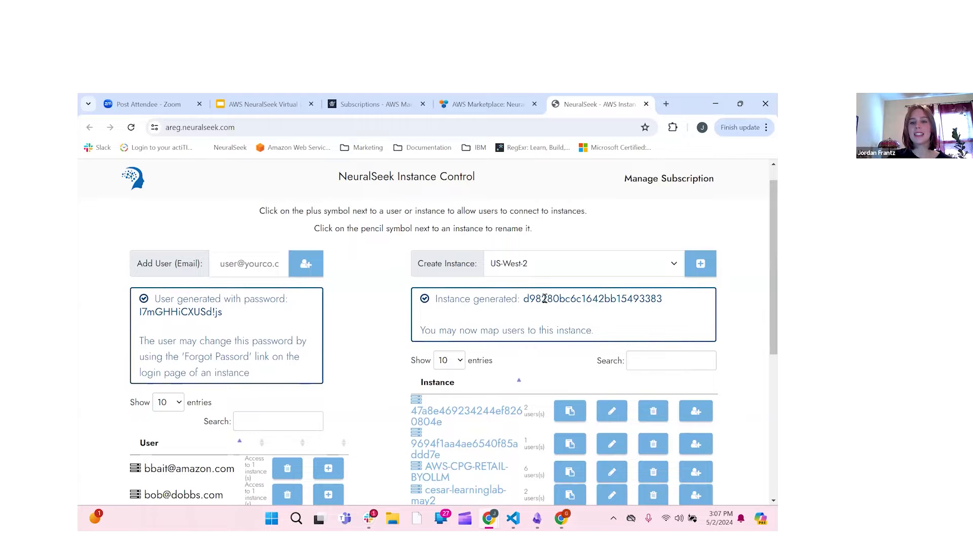
scroll(517, 309, "down", 2)
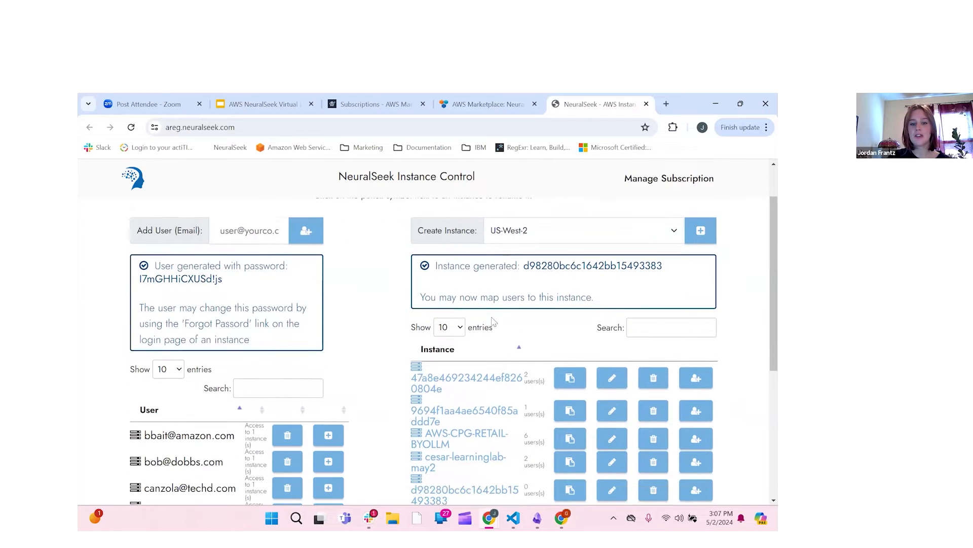
scroll(492, 318, "down", 2)
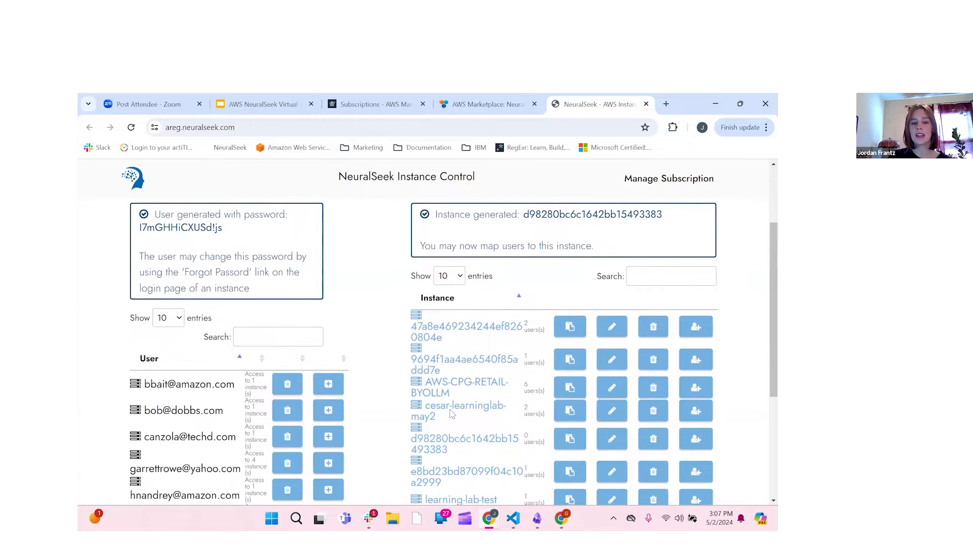
scroll(426, 431, "down", 1)
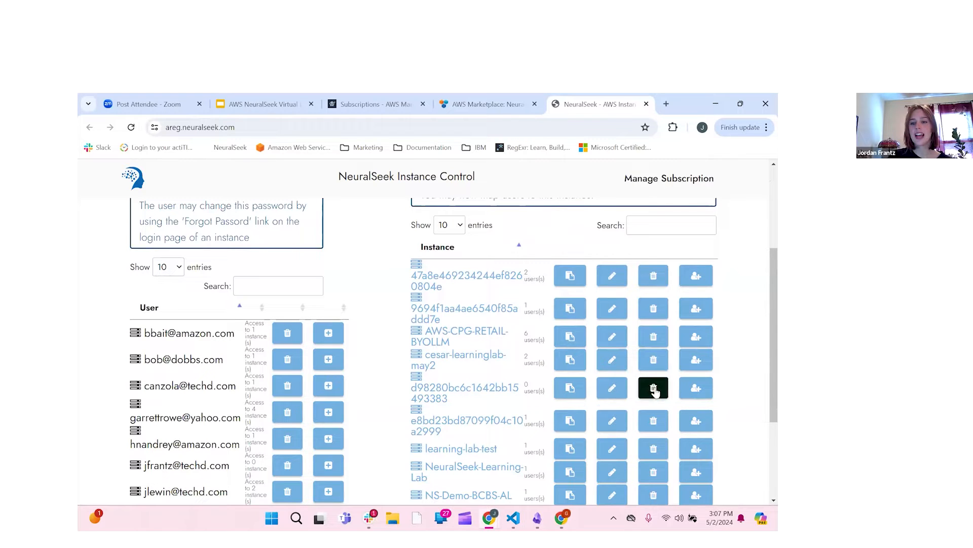
Step: Set the new instance row's name to 'NeuralSeek-Learning-Lab-May2' and save it
left_click(613, 389)
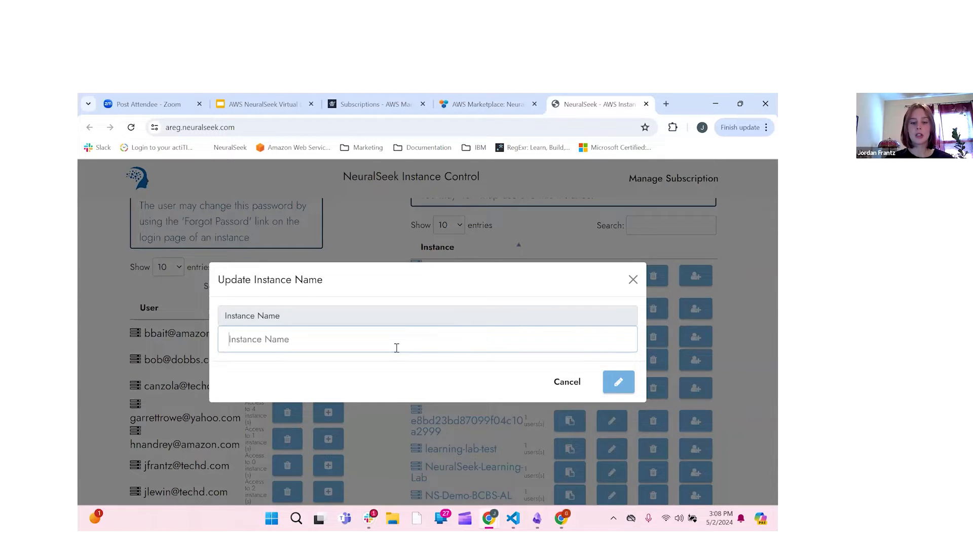
type("learning")
key("BackSpace")
key("BackSpace")
key("BackSpace")
key("BackSpace")
key("BackSpace")
key("BackSpace")
key("BackSpace")
key("BackSpace")
type("Neu")
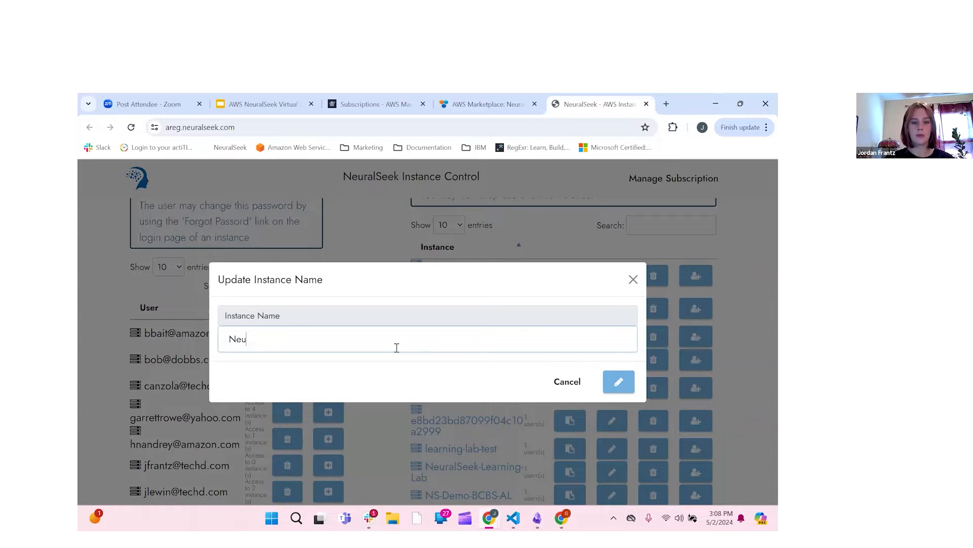
type("ralSeek-Learning-Lab-May2")
left_click(619, 382)
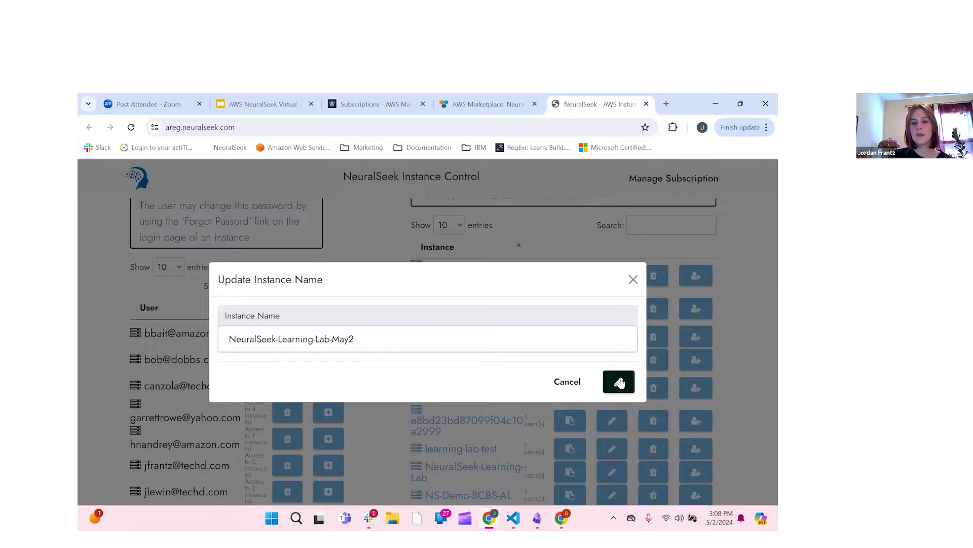
left_click(620, 382)
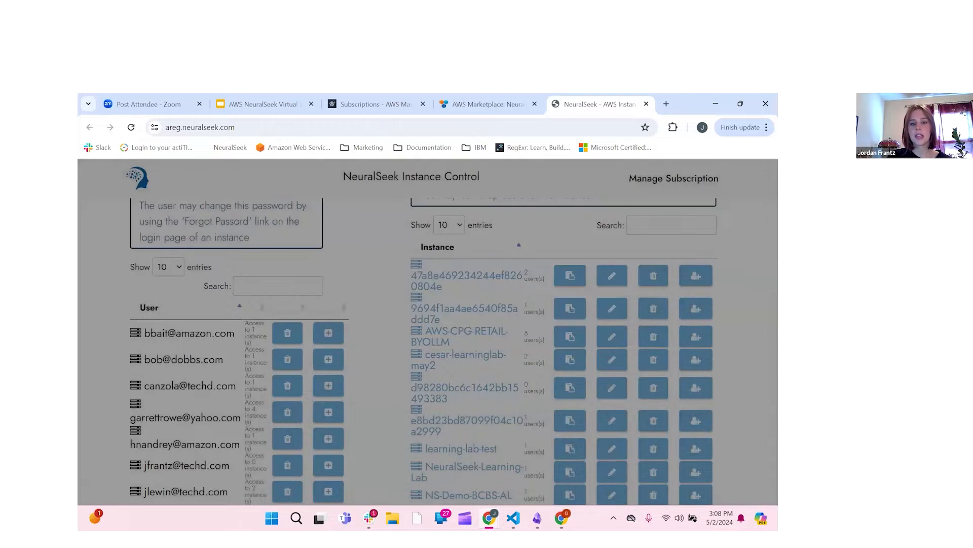
scroll(745, 326, "down", 2)
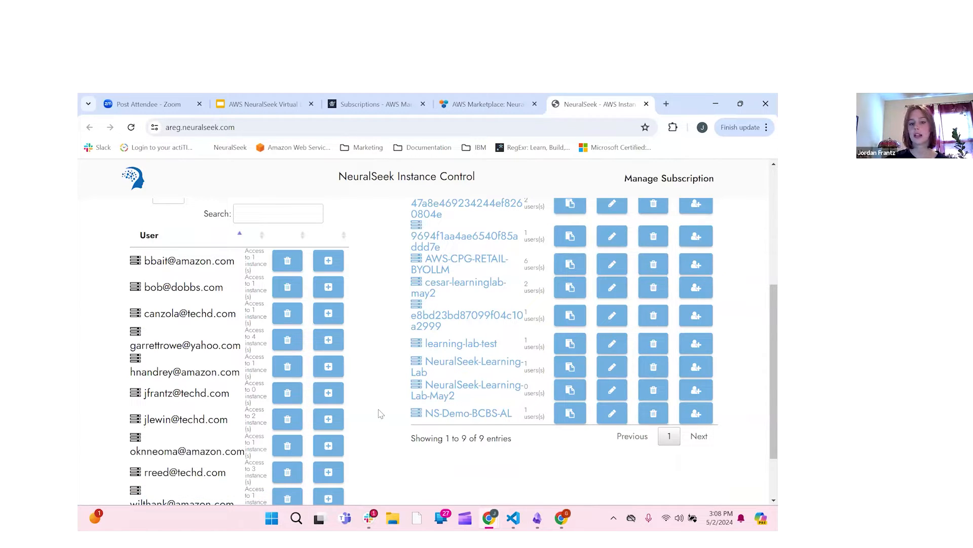
Step: Add the user to NeuralSeek-Learning-Lab-May2 in Configure users, raising its count to 1
scroll(380, 413, "down", 1)
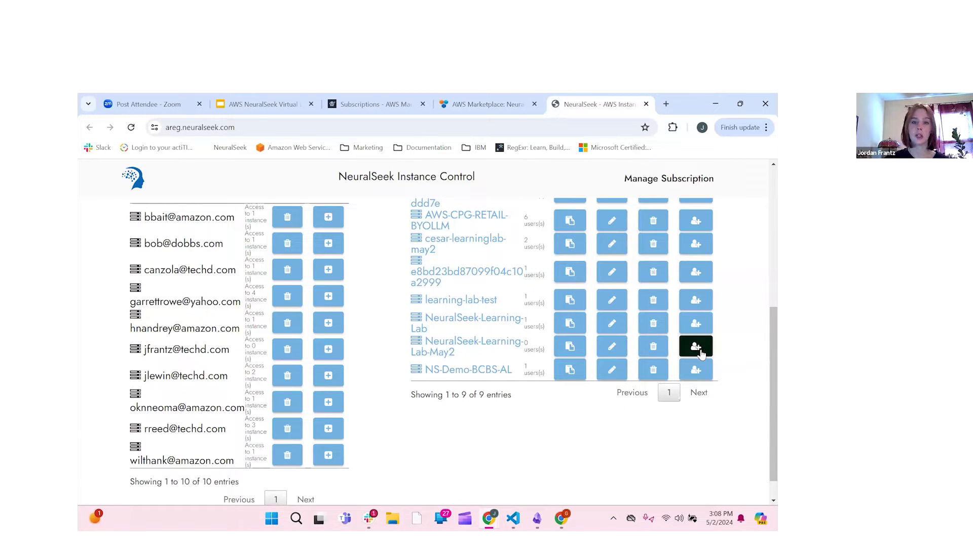
left_click(696, 347)
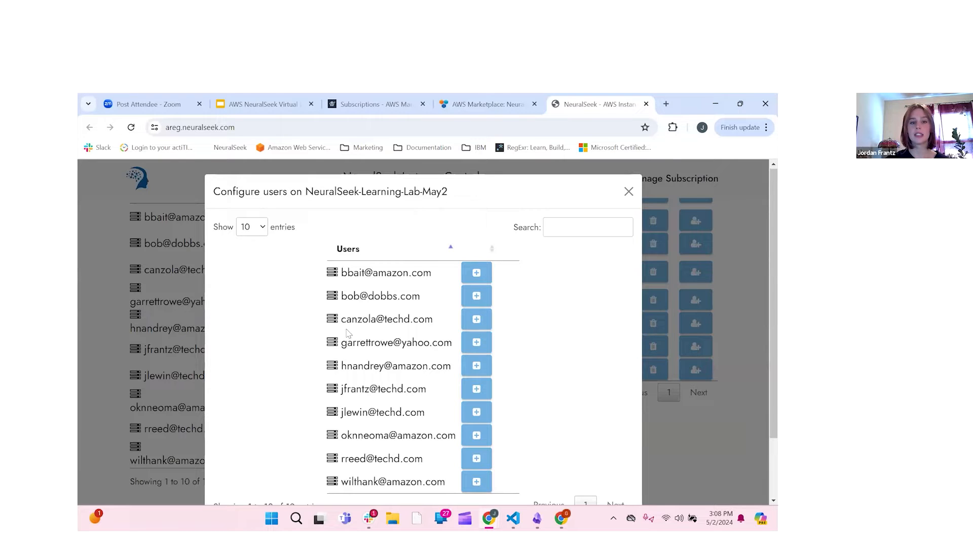
scroll(476, 335, "down", 2)
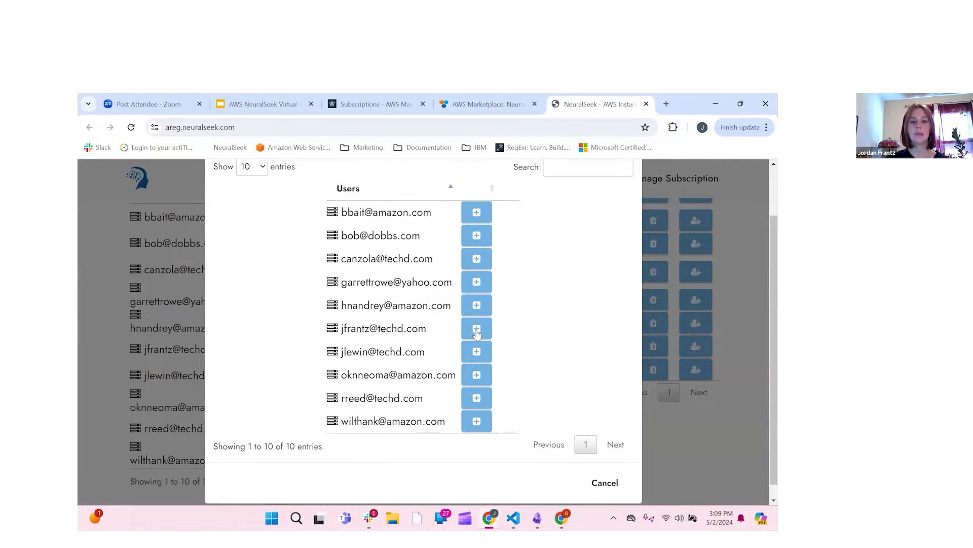
left_click(477, 331)
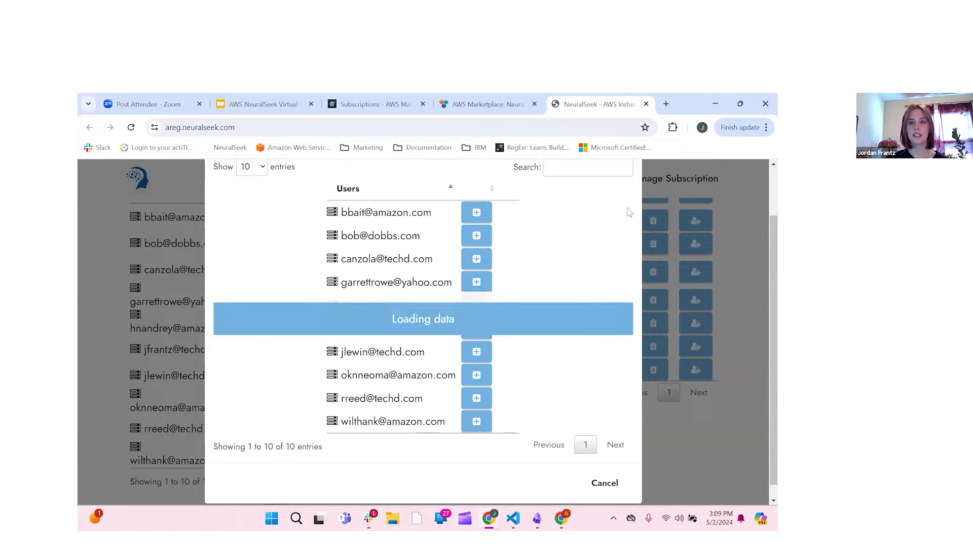
scroll(630, 194, "up", 2)
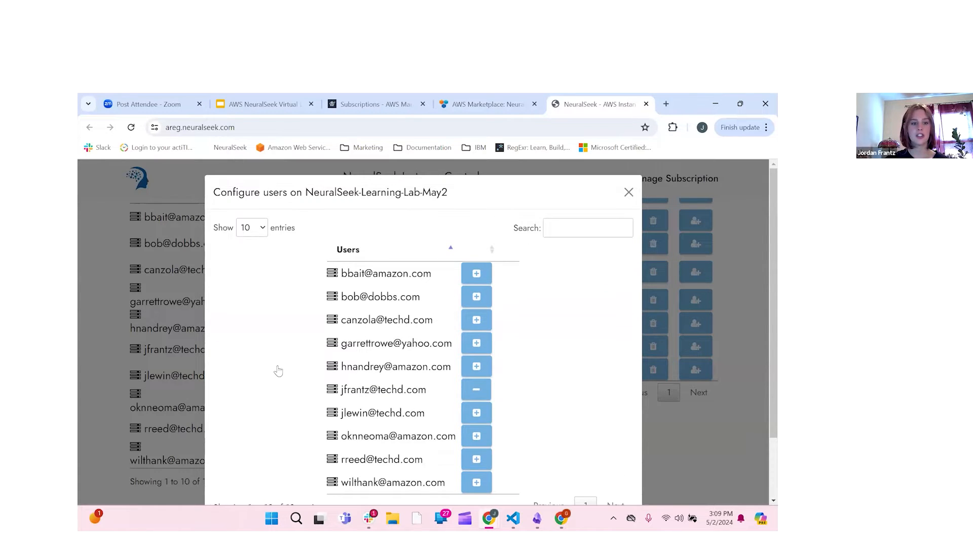
left_click(199, 350)
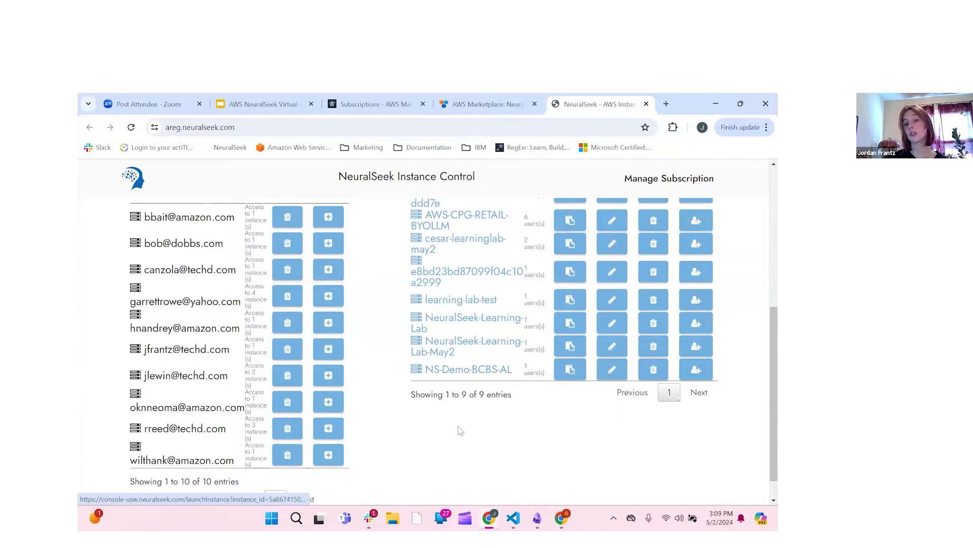
Step: Open the NeuralSeek-Learning-Lab-May2 instance link to reach its Welcome to NeuralSeek page
left_click(443, 353)
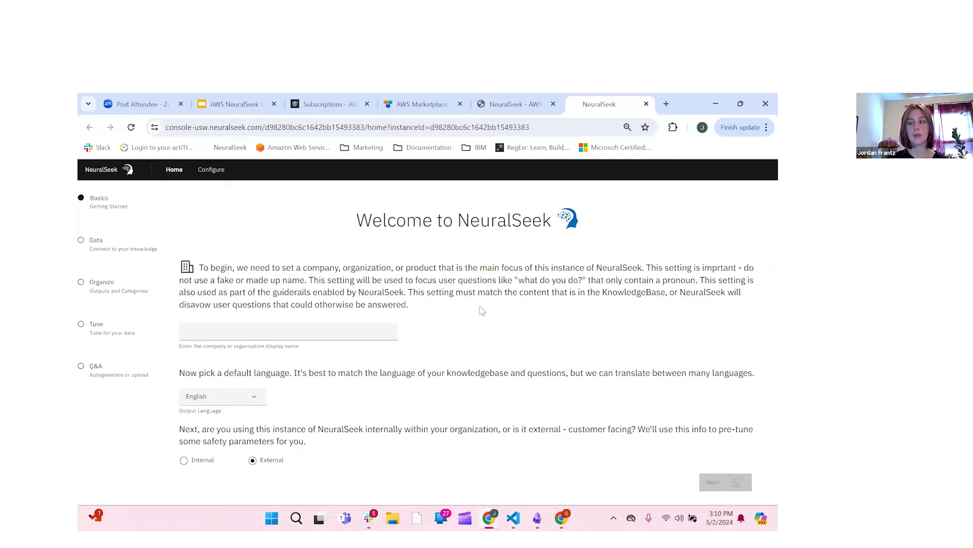
Step: Enter company name 'NeuralSeek', choose Internal usage, and submit the Basics step
left_click(226, 329)
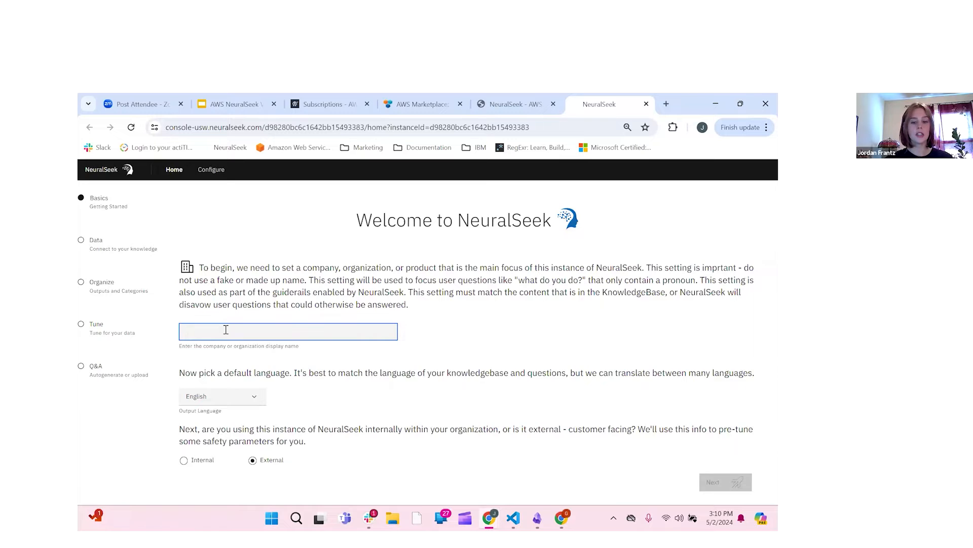
type("NeuralSeek")
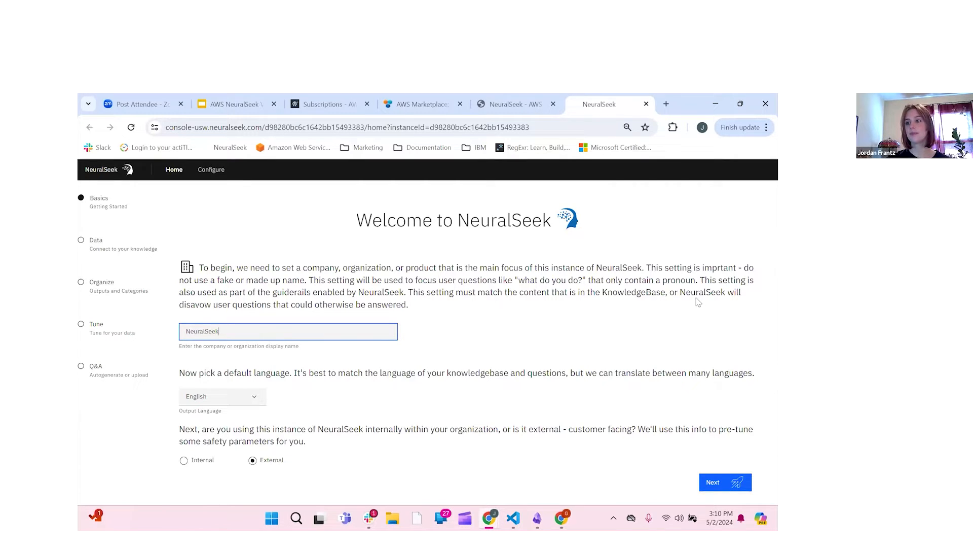
left_click(777, 330)
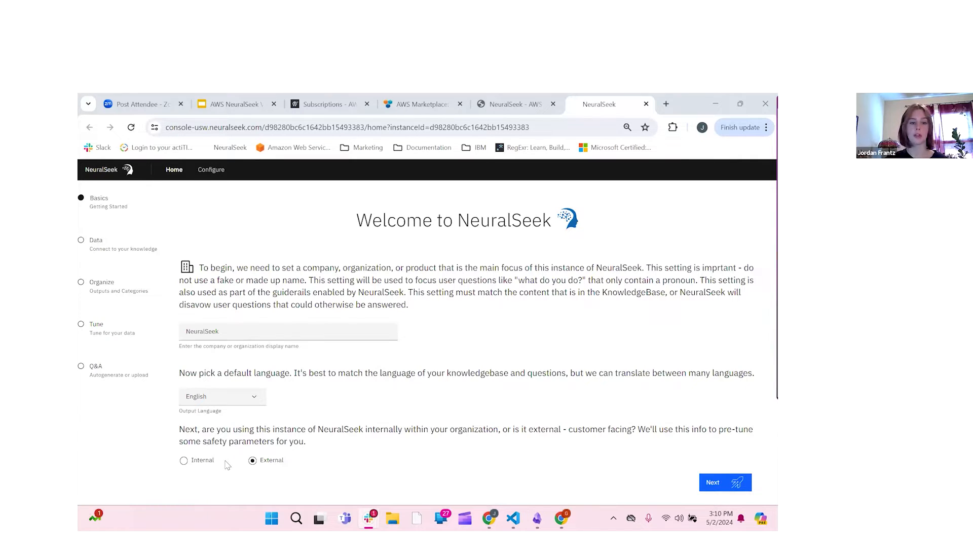
left_click(183, 460)
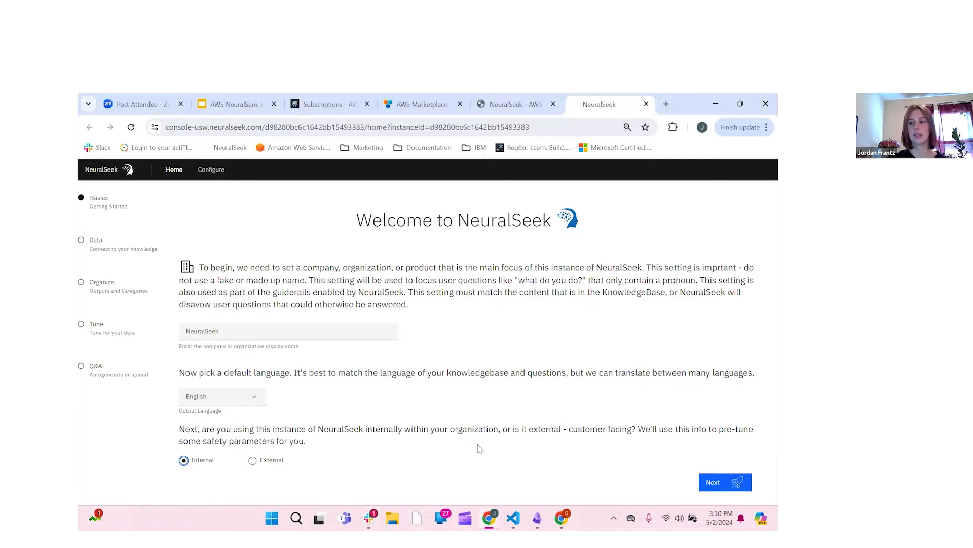
left_click(715, 482)
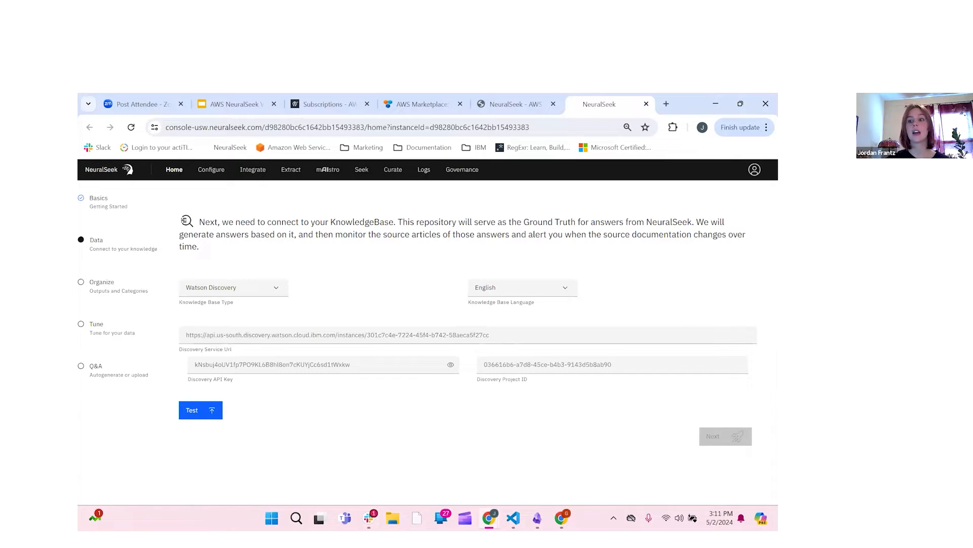
Step: Switch the Knowledge Base Type dropdown from Watson Discovery to Kendra
left_click(278, 294)
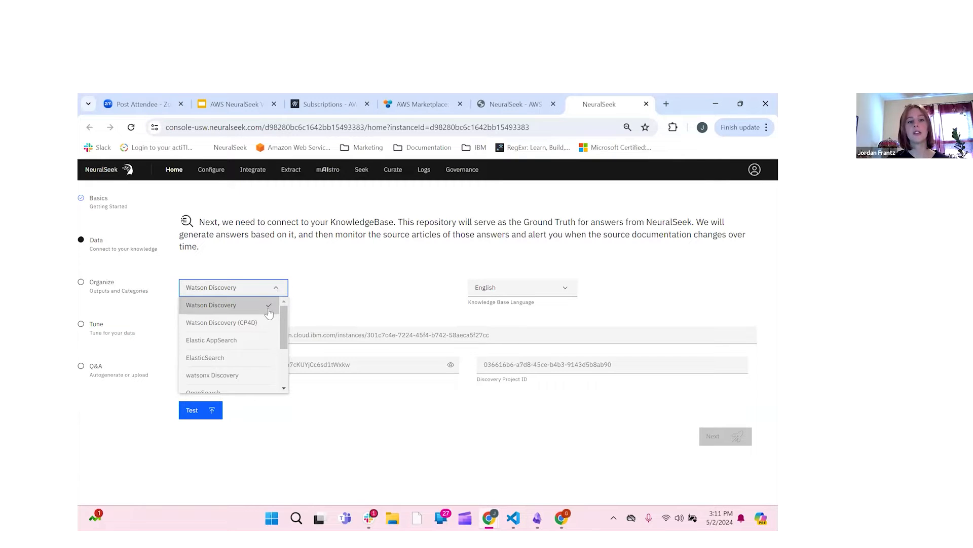
scroll(265, 330, "down", 3)
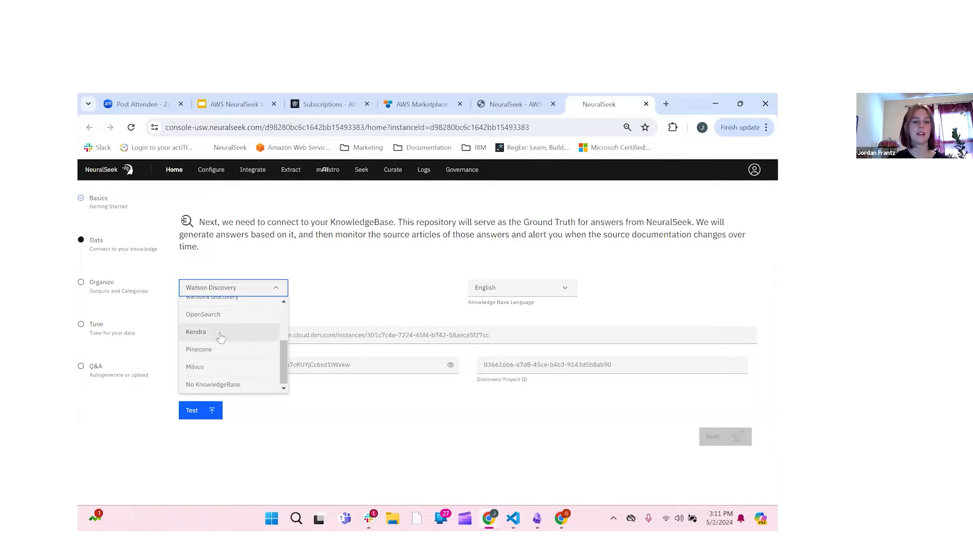
left_click(220, 336)
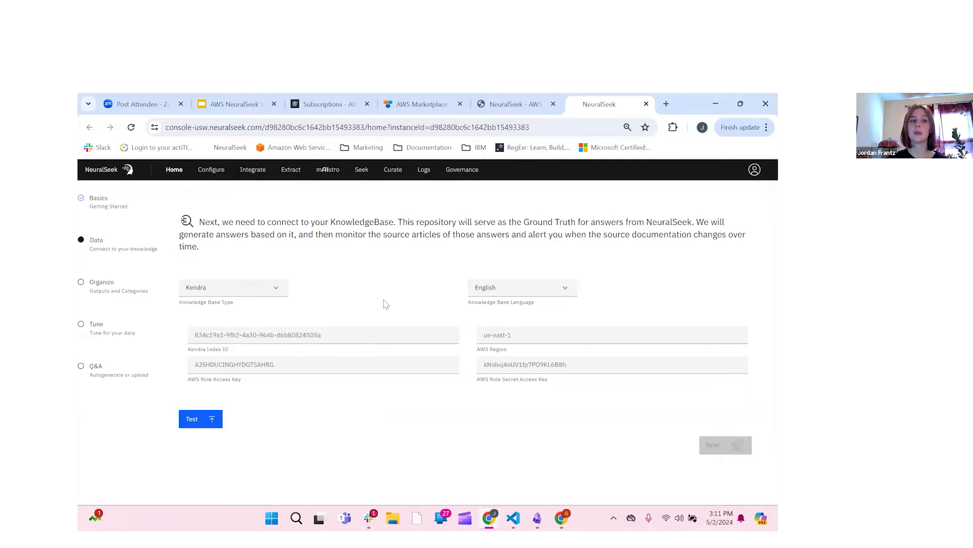
left_click(237, 105)
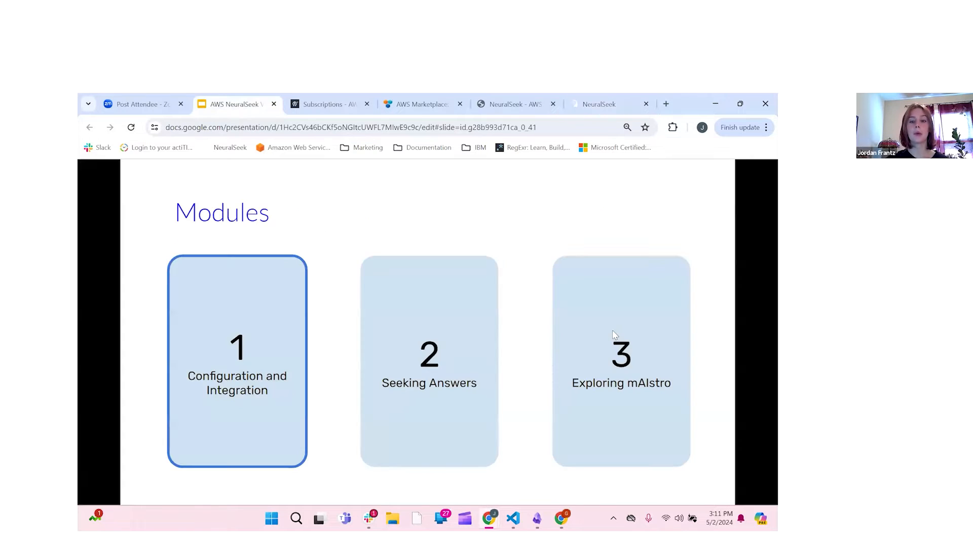
left_click(615, 335)
left_click(615, 334)
left_click(615, 335)
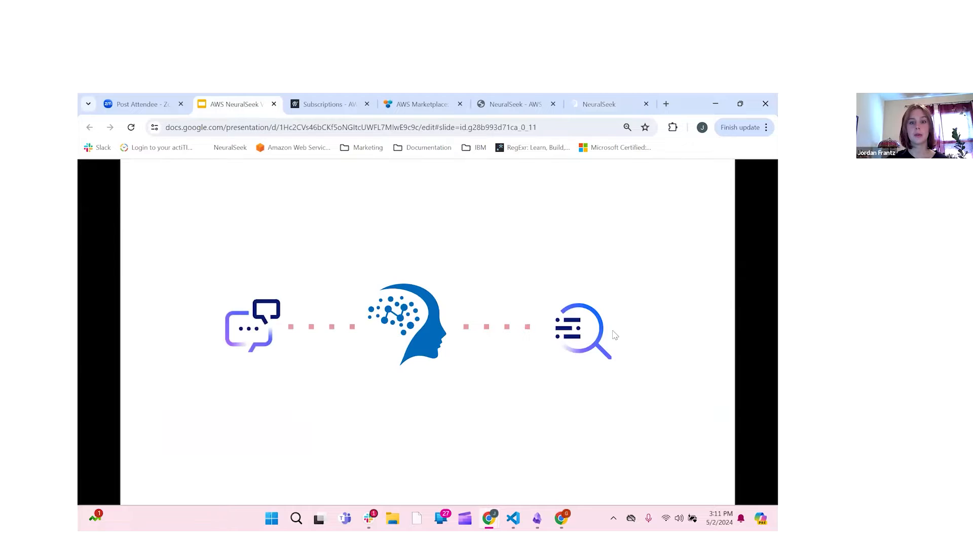
left_click(615, 334)
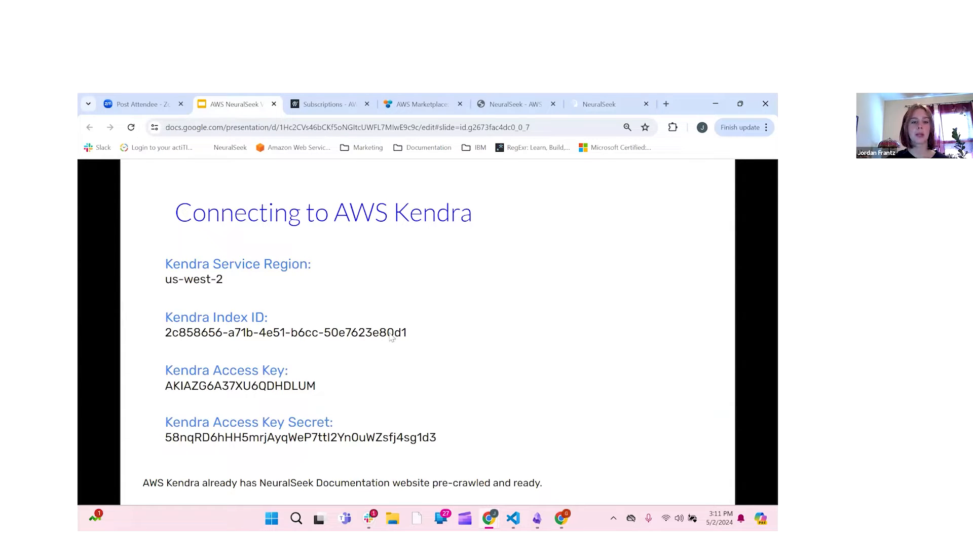
left_click(605, 106)
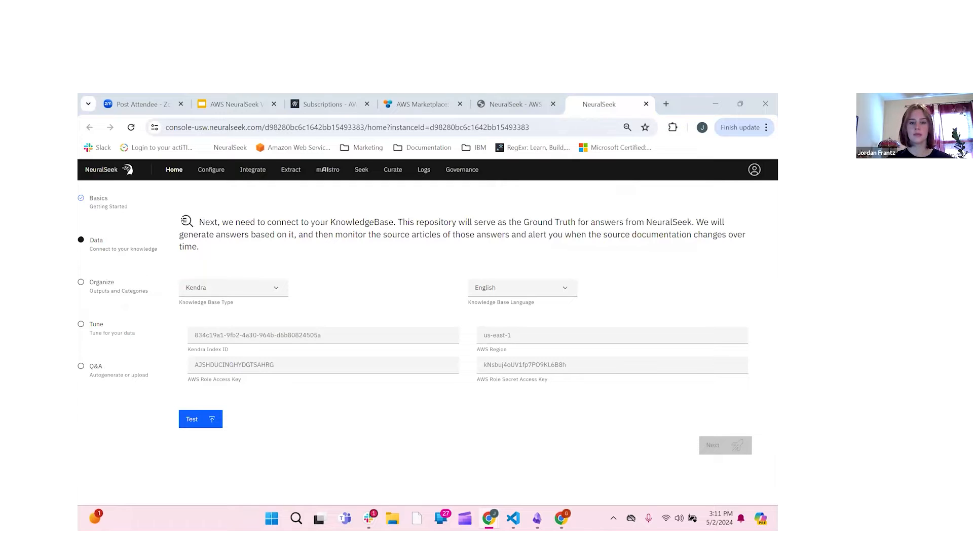
Step: Paste us-west-2 as the region and replace the Kendra Index ID
left_click(510, 337)
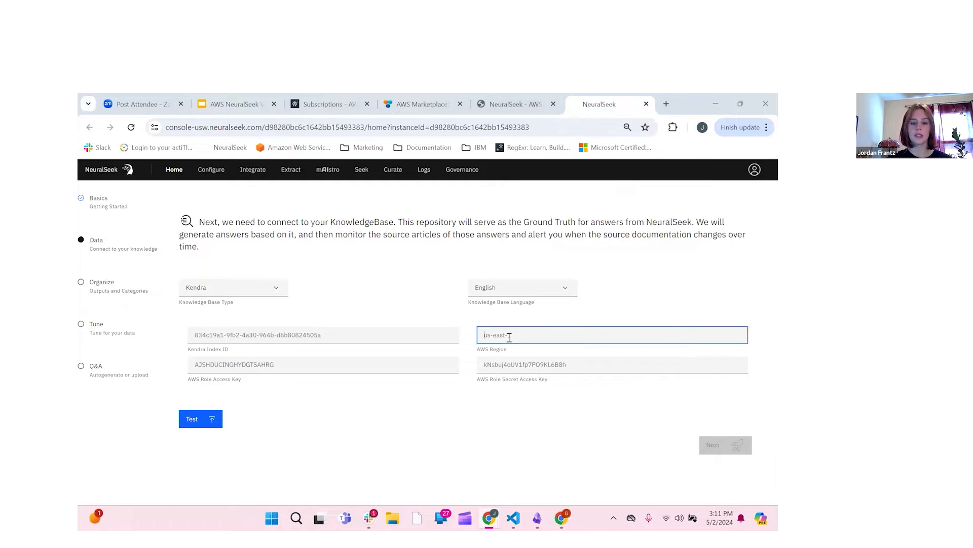
type("us-west-2")
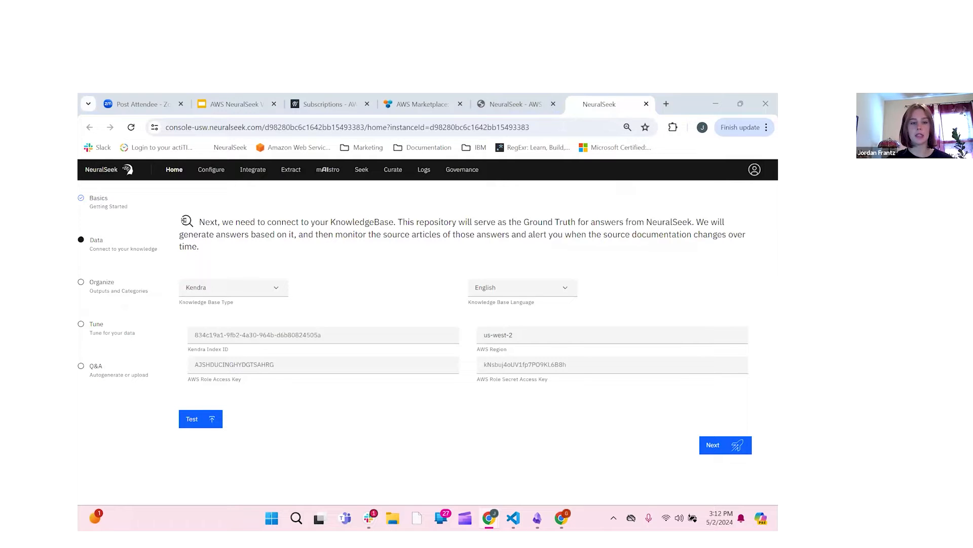
left_click(288, 335)
key("ctrl+a")
type("2c858656-a71b-4e51-b6cc-50e7623e80d1")
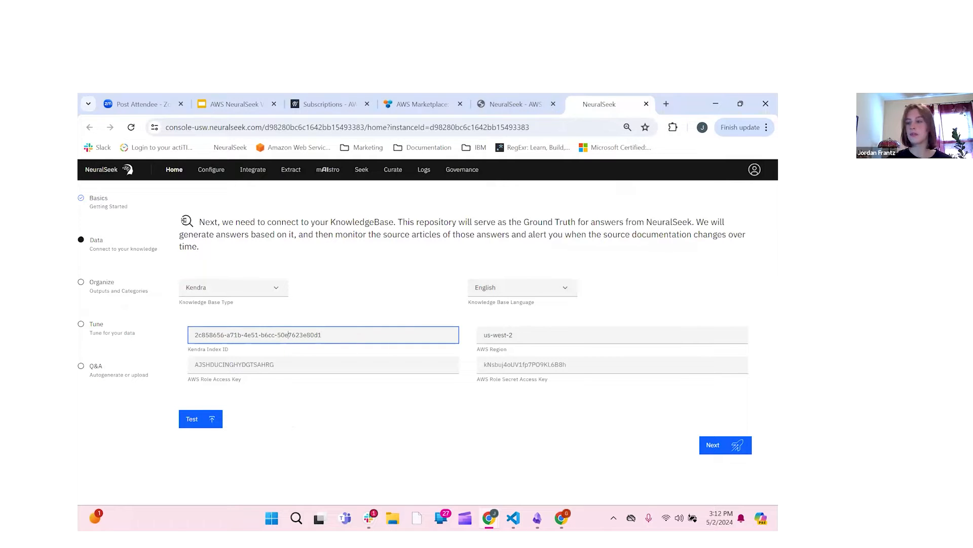
key("alt+Tab")
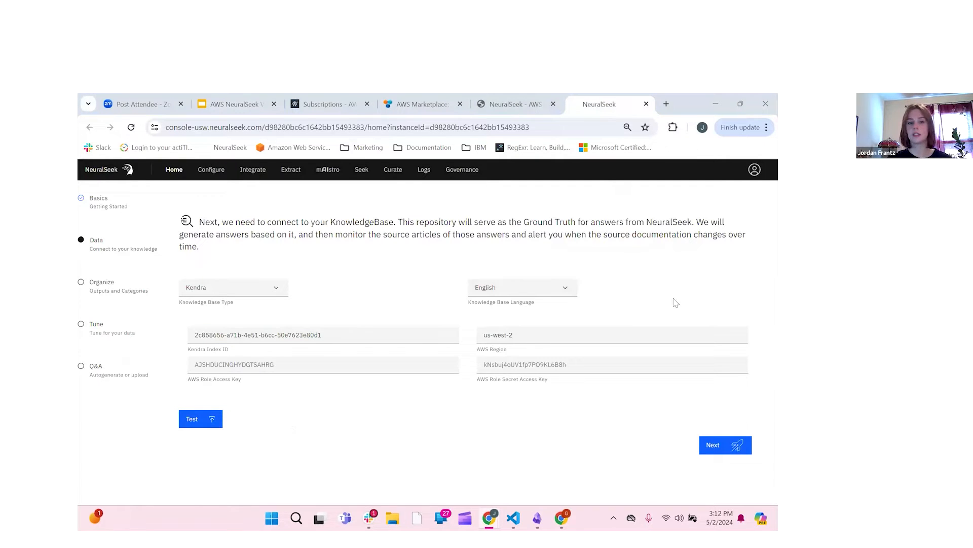
Step: Paste the AWS access and secret keys, then test the Kendra connection
left_click(284, 363)
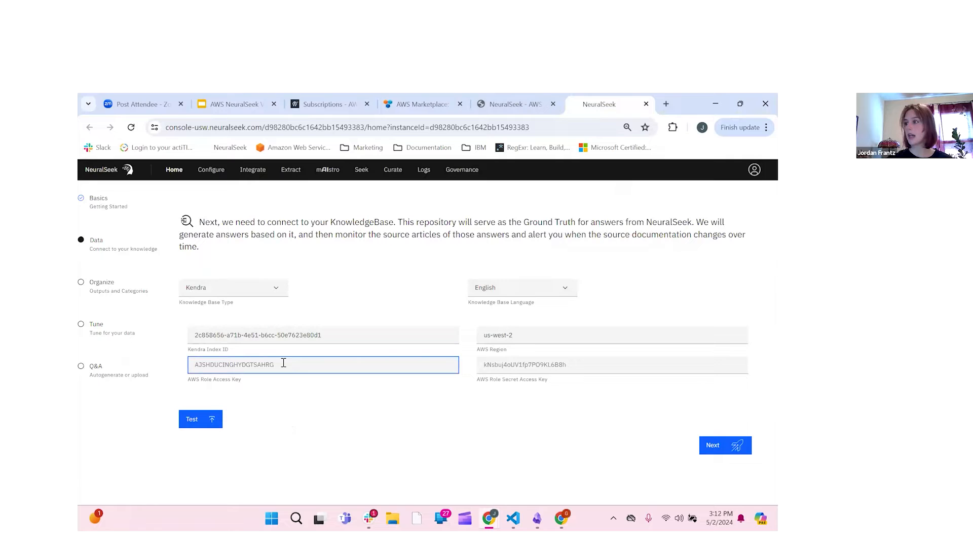
key("ctrl+v")
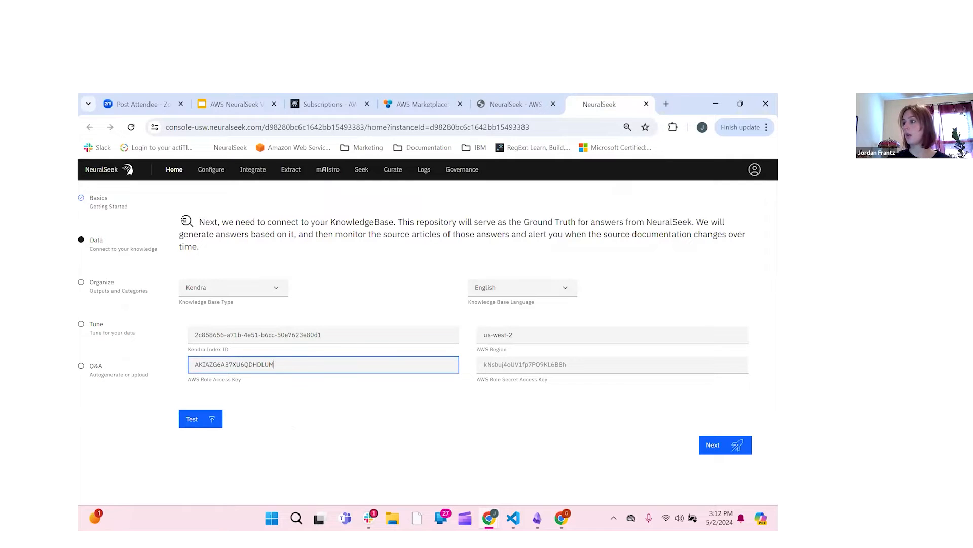
key("alt+Tab")
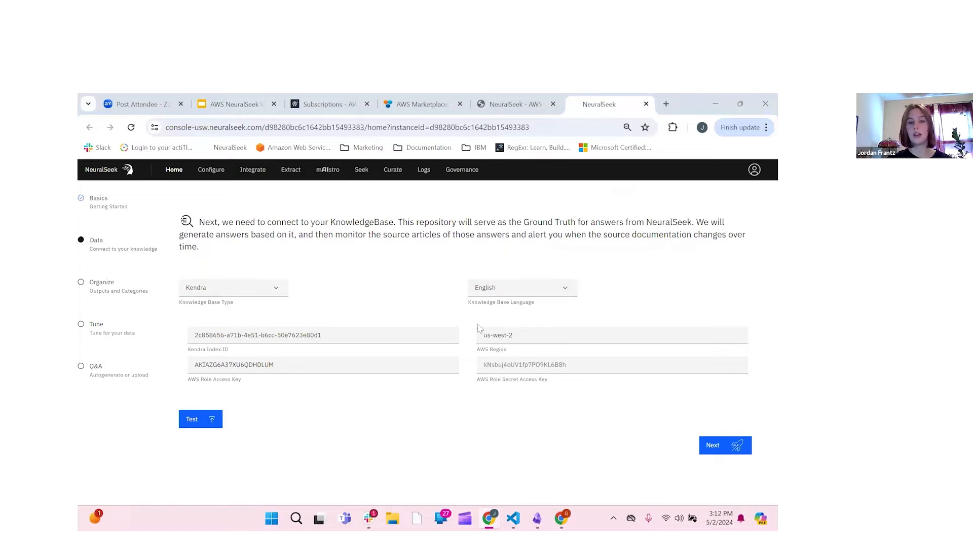
left_click(514, 365)
key("ctrl+v")
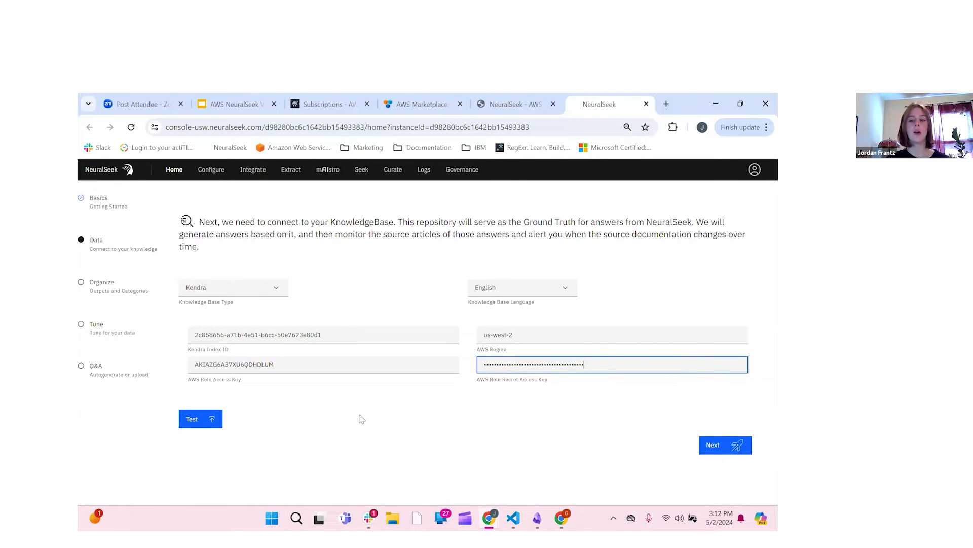
left_click(215, 420)
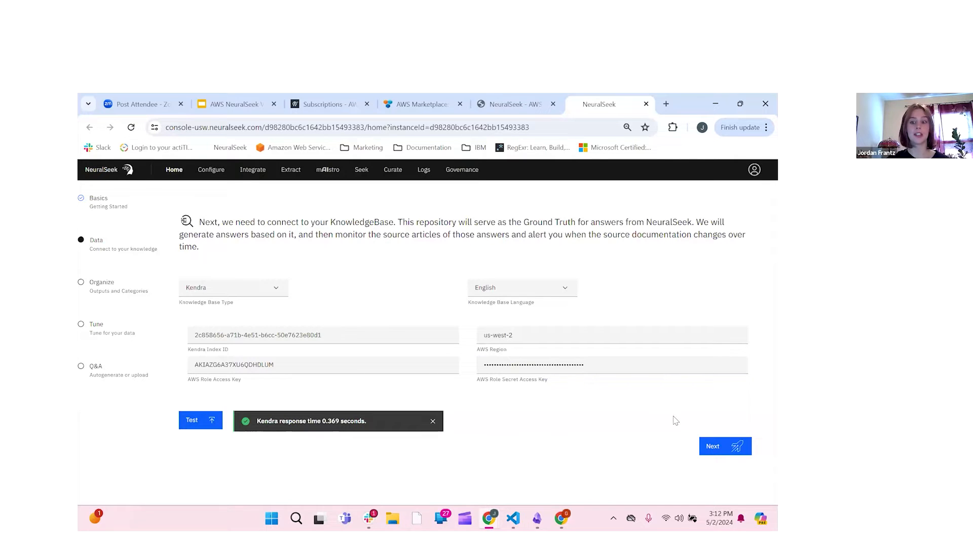
Step: In Organize, choose AWS Lex V2, keep embedded links Disabled, and proceed to Tune
left_click(731, 450)
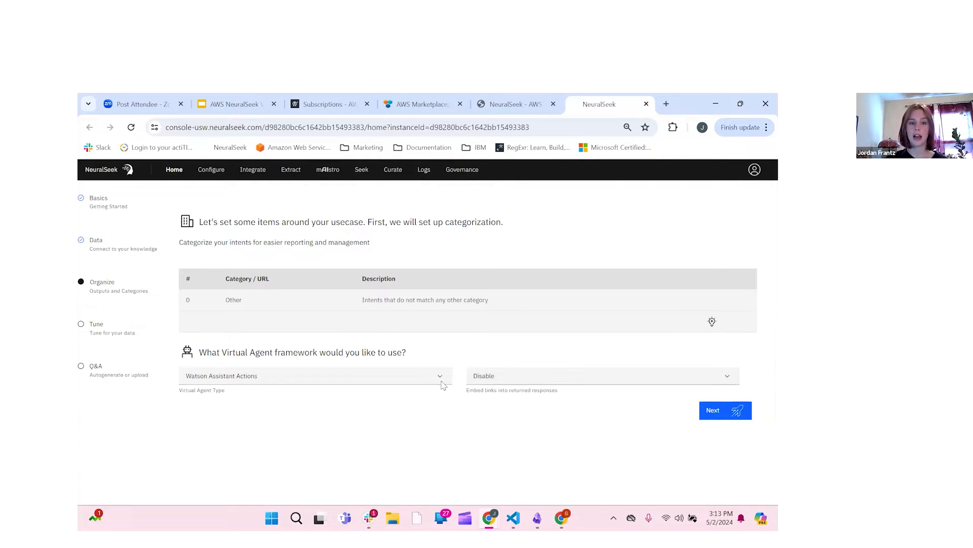
left_click(438, 380)
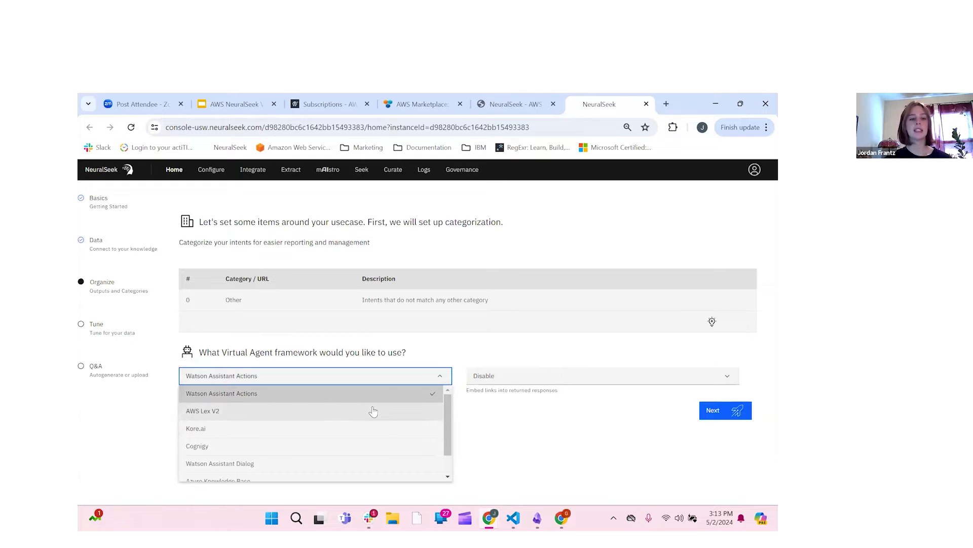
left_click(373, 411)
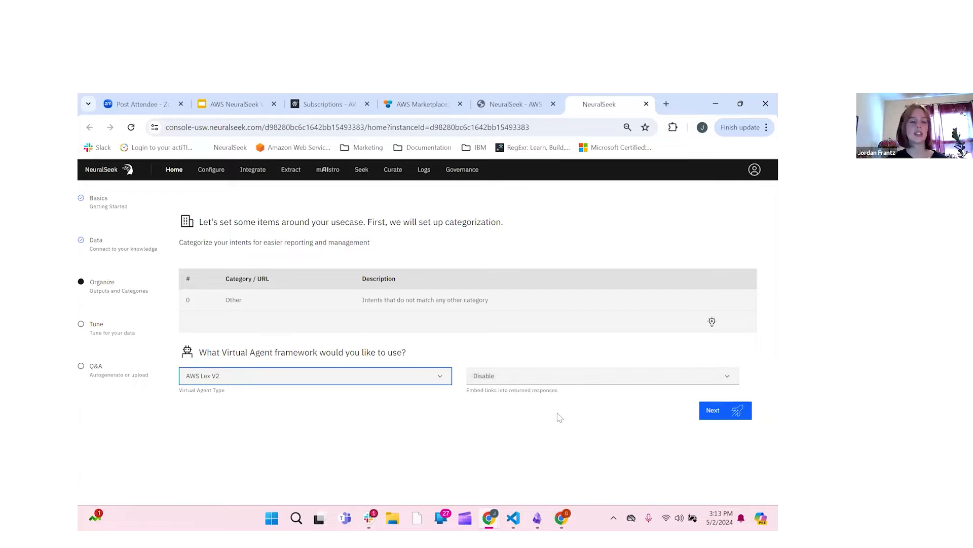
left_click(548, 376)
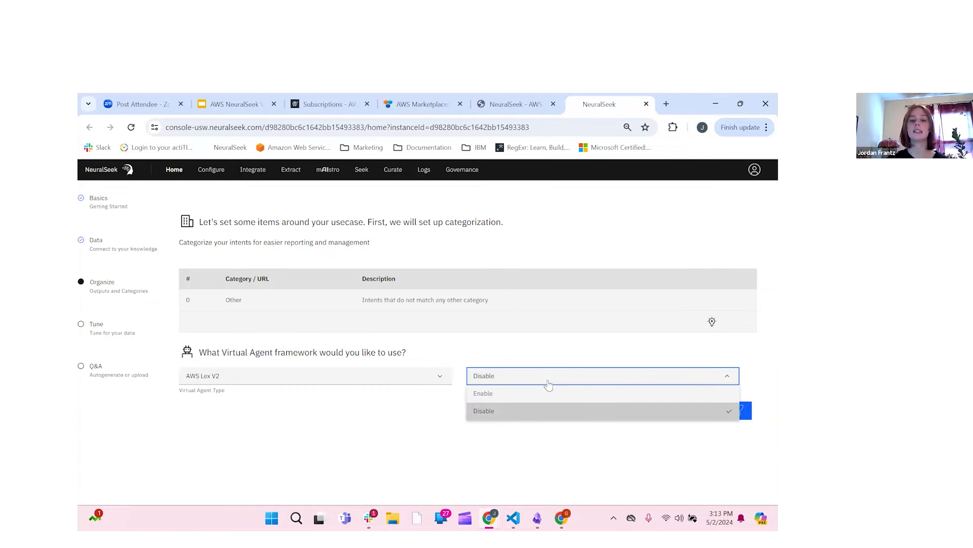
left_click(548, 381)
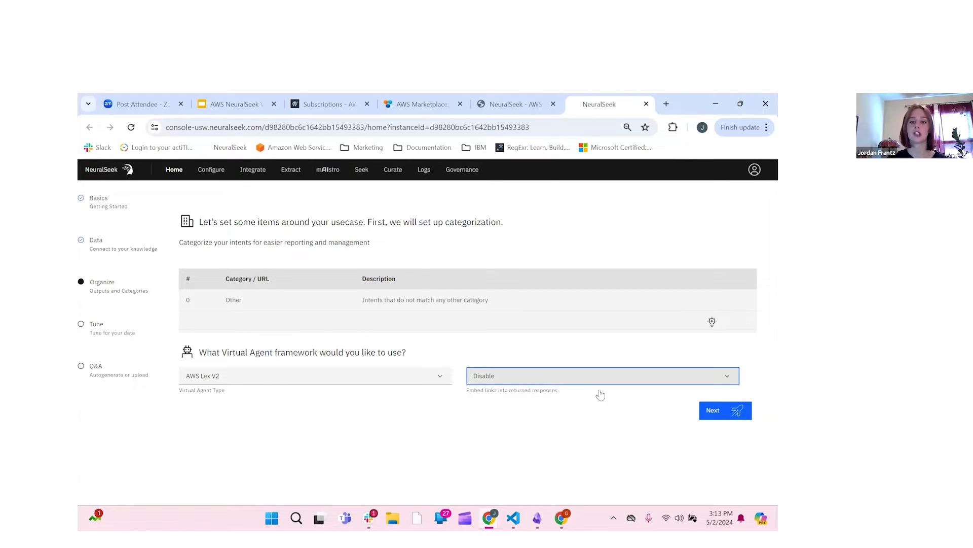
left_click(721, 414)
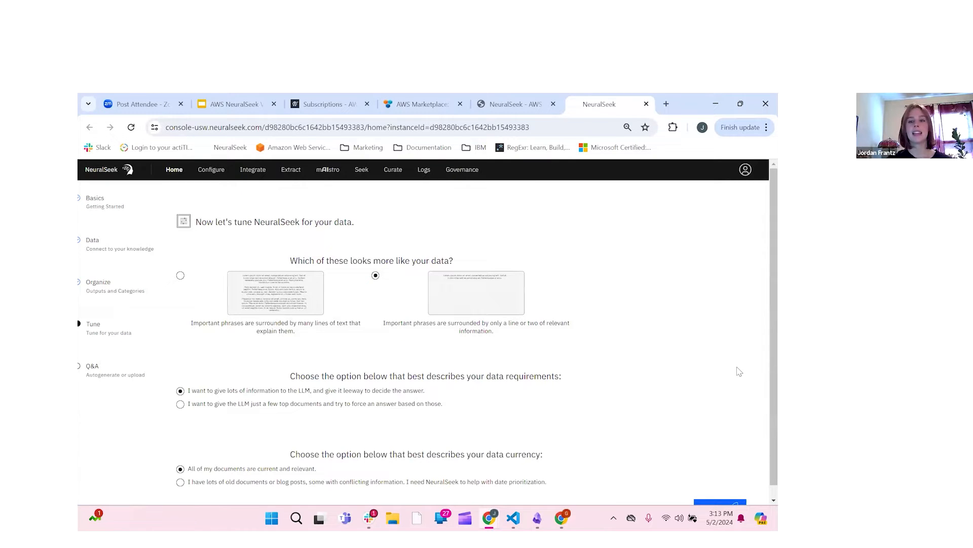
Step: On Tune, choose the 'key phrases surrounded by explanatory text' data style and move on to Q&A
scroll(739, 369, "down", 1)
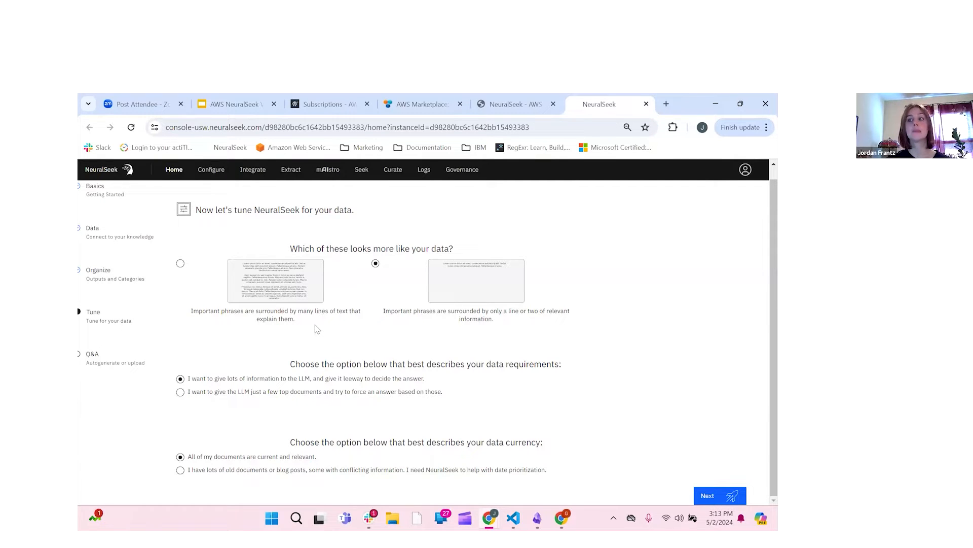
left_click(180, 264)
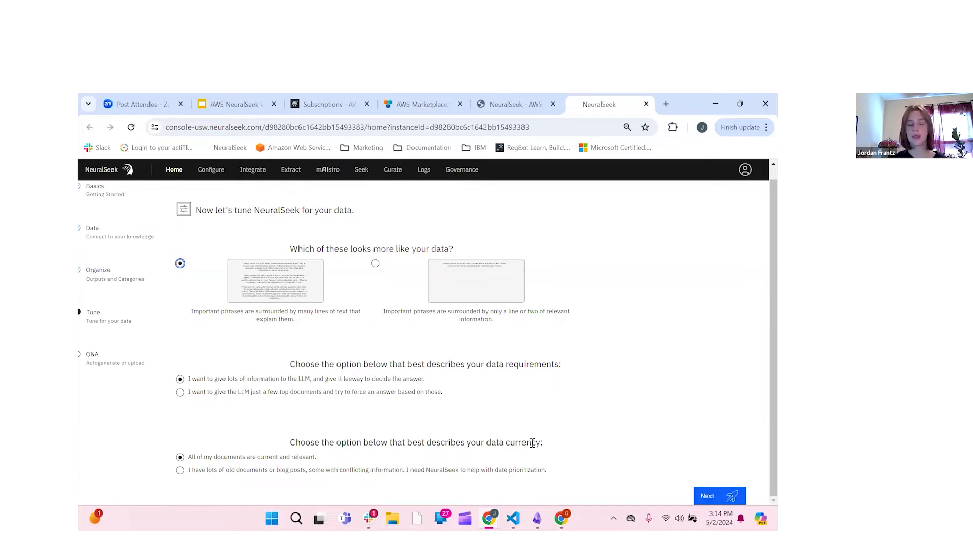
left_click(709, 497)
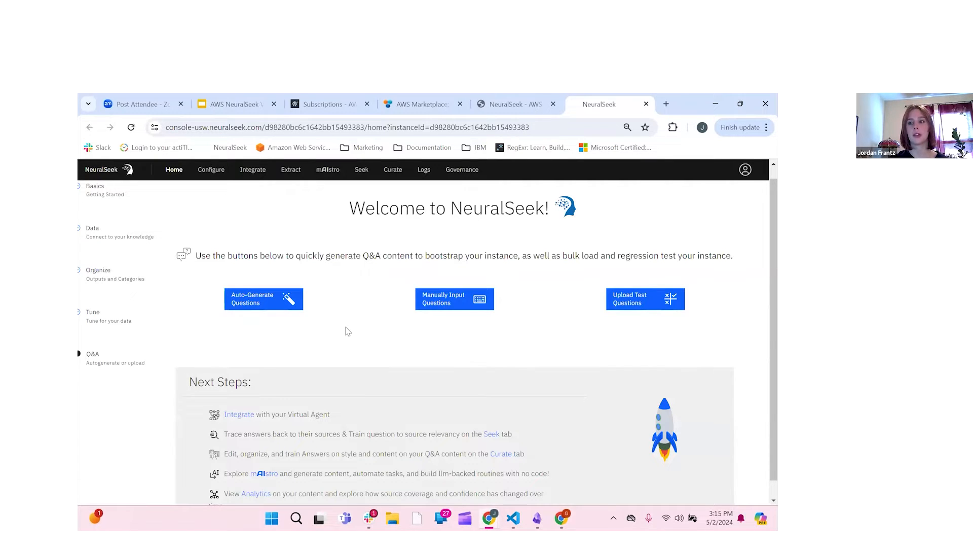
Step: Auto-generate test questions such as 'What does NeuralSeek do?', then return to the Home page
left_click(287, 306)
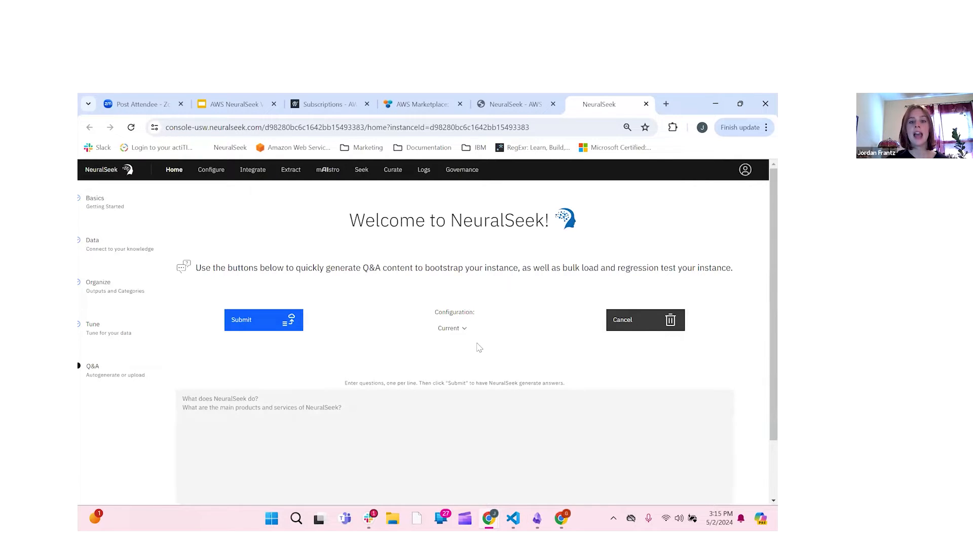
scroll(478, 348, "down", 3)
scroll(478, 348, "up", 3)
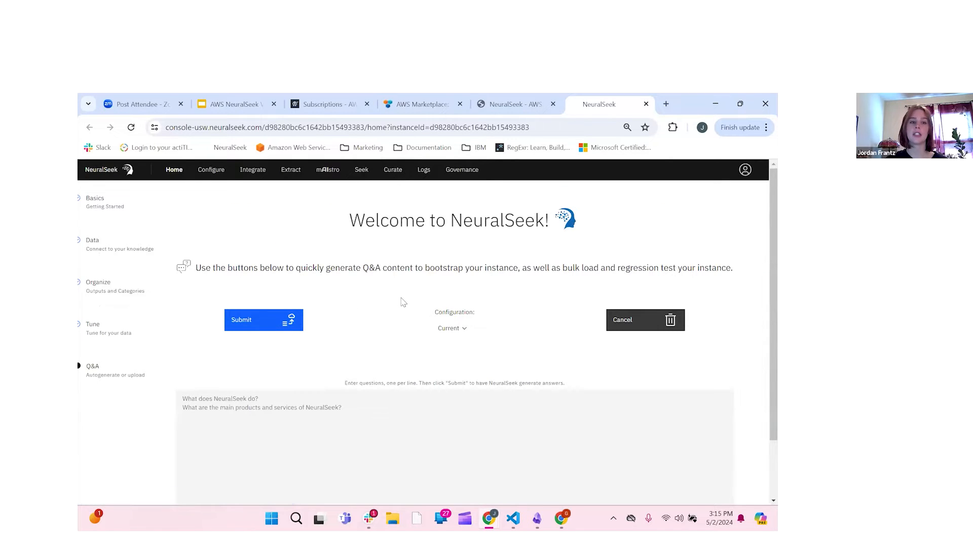
left_click(174, 170)
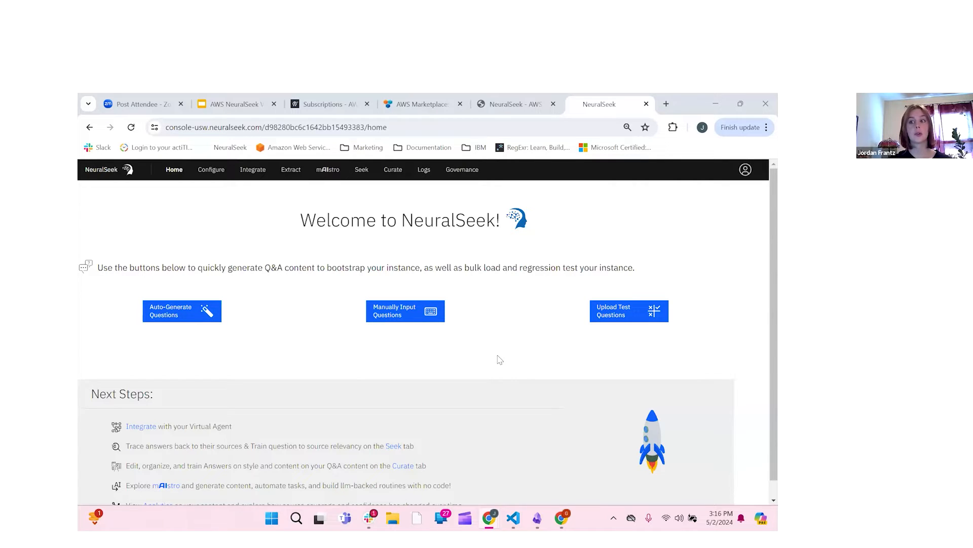
Step: Show the LexV2 Lambda instructions under Integrate and download the lambda (3).zip archive
left_click(250, 175)
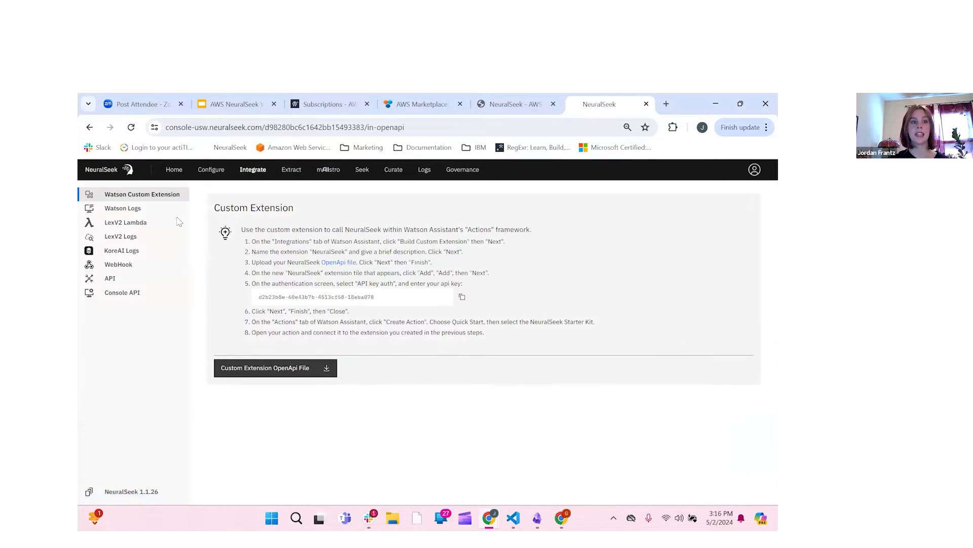
left_click(145, 228)
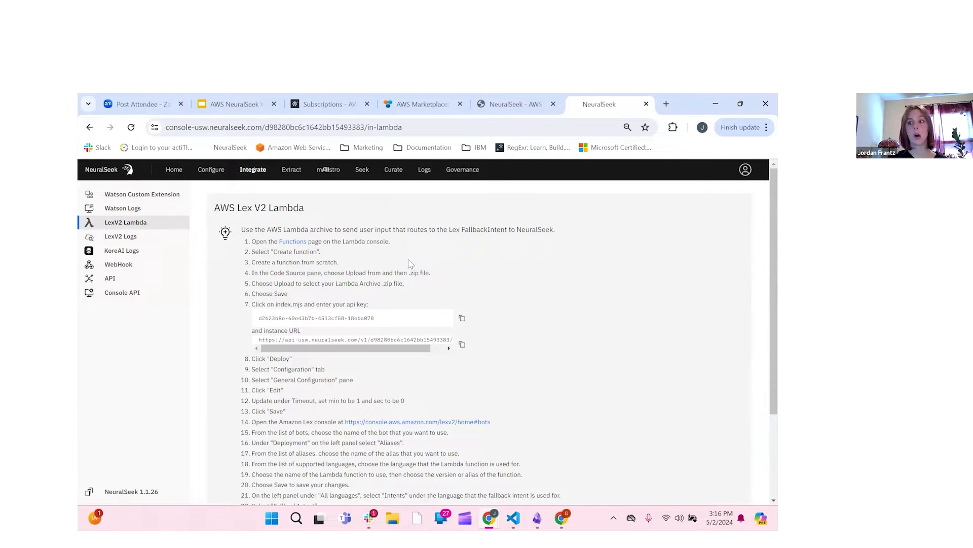
scroll(355, 243, "down", 1)
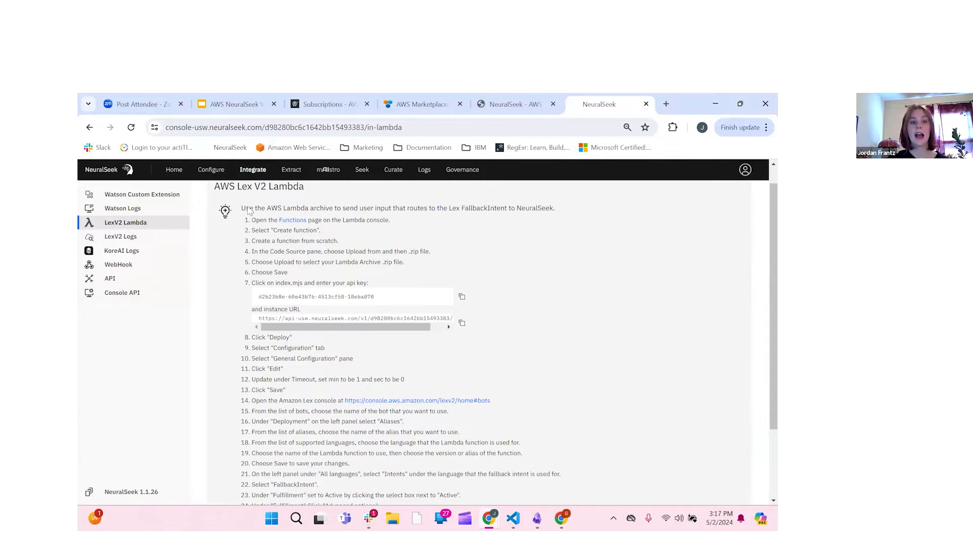
scroll(282, 365, "down", 2)
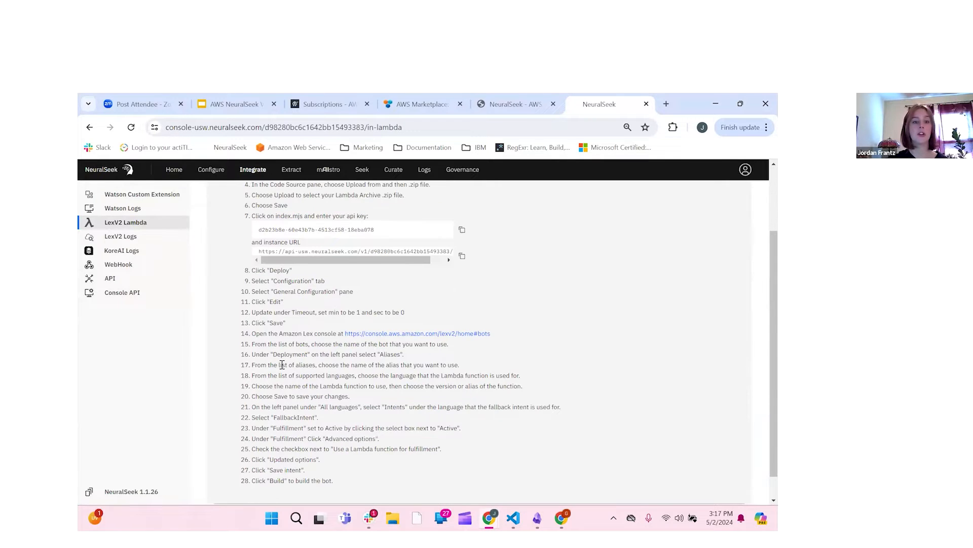
scroll(282, 365, "down", 1)
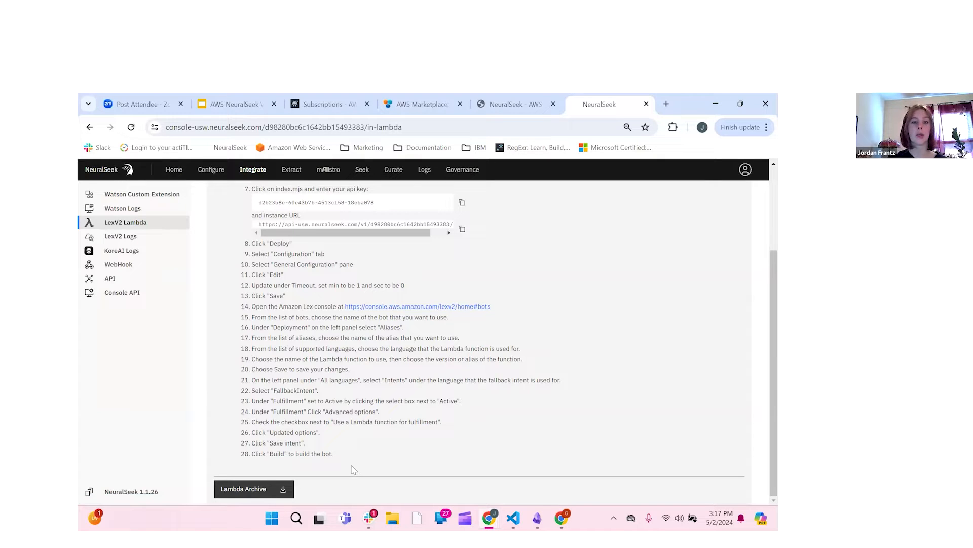
left_click(274, 489)
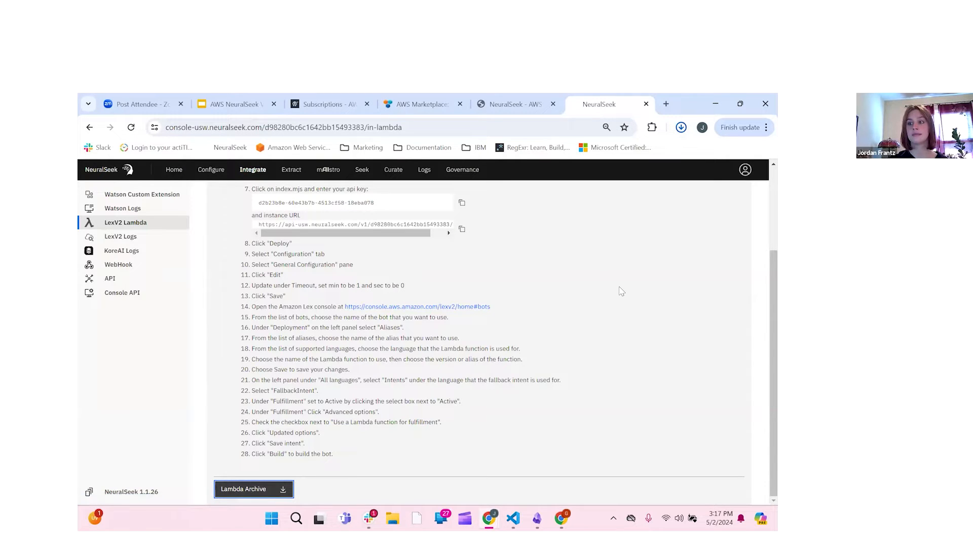
scroll(622, 291, "up", 3)
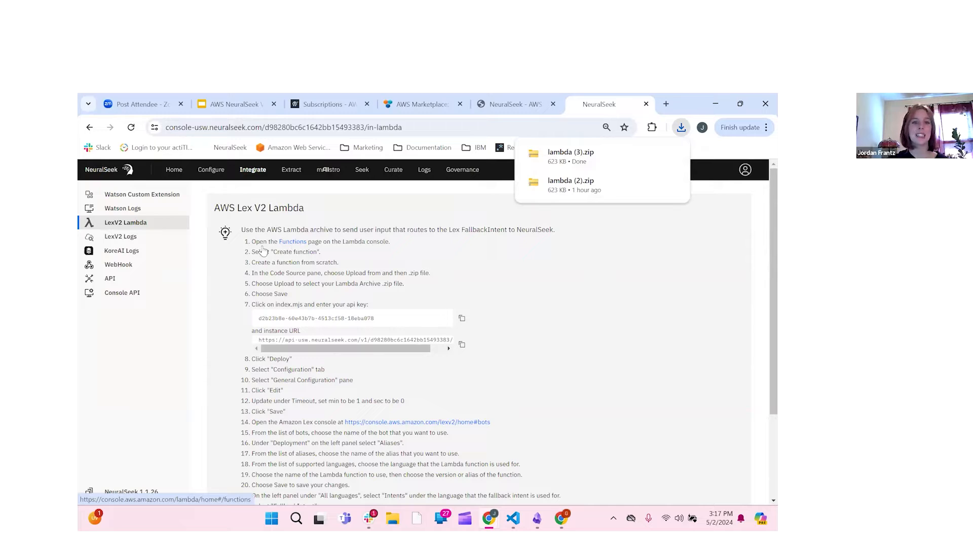
Step: Open the Lambda Functions page from step 1 in a new tab and switch to it with Ctrl+9
left_click(292, 245)
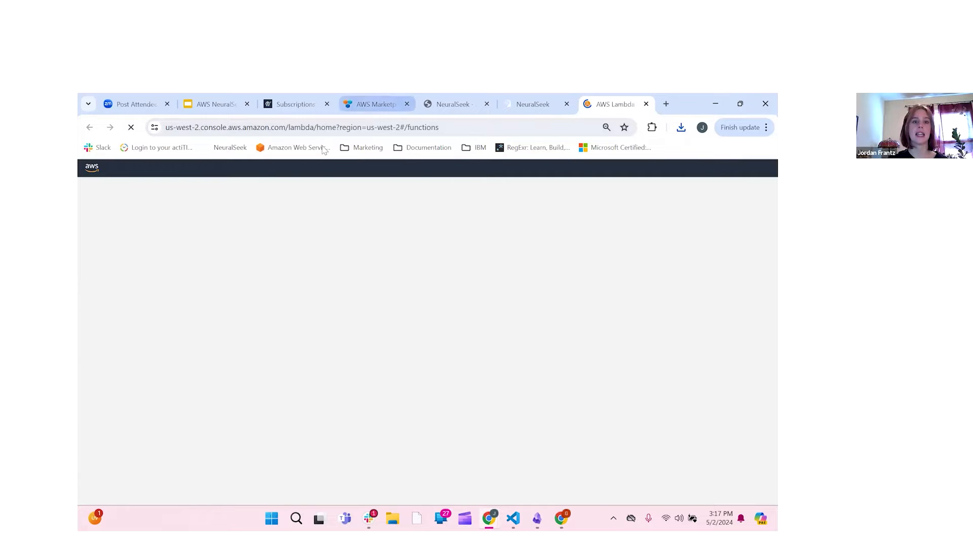
left_click(375, 105)
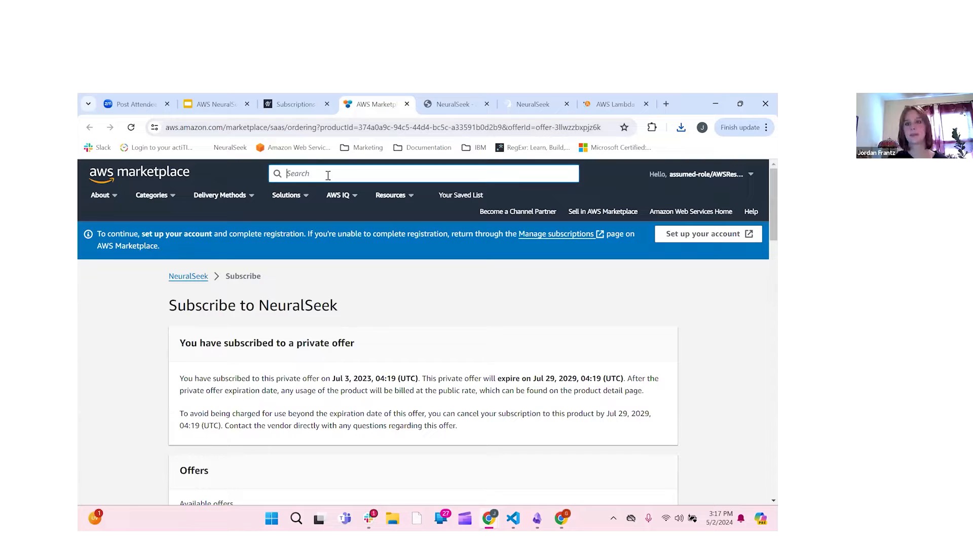
key("ctrl+9")
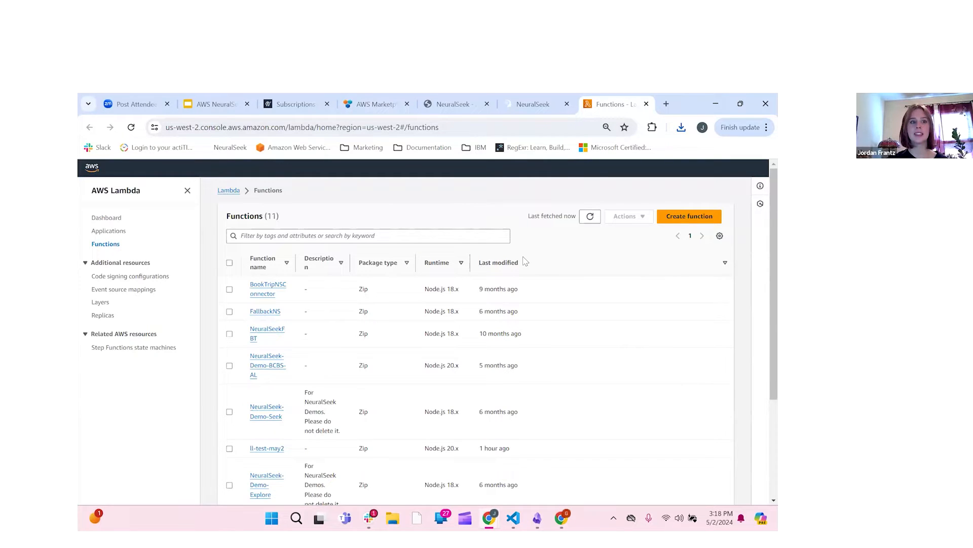
Step: Start a new Node.js 20.x Lambda function named NeuralSeek-Learning-Lab-May02
left_click(684, 218)
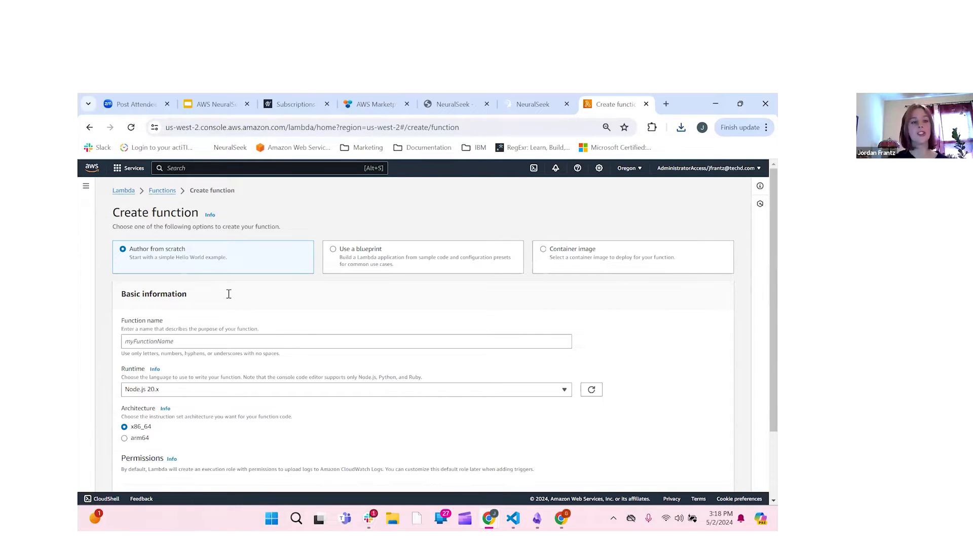
scroll(280, 272, "down", 1)
scroll(280, 271, "down", 3)
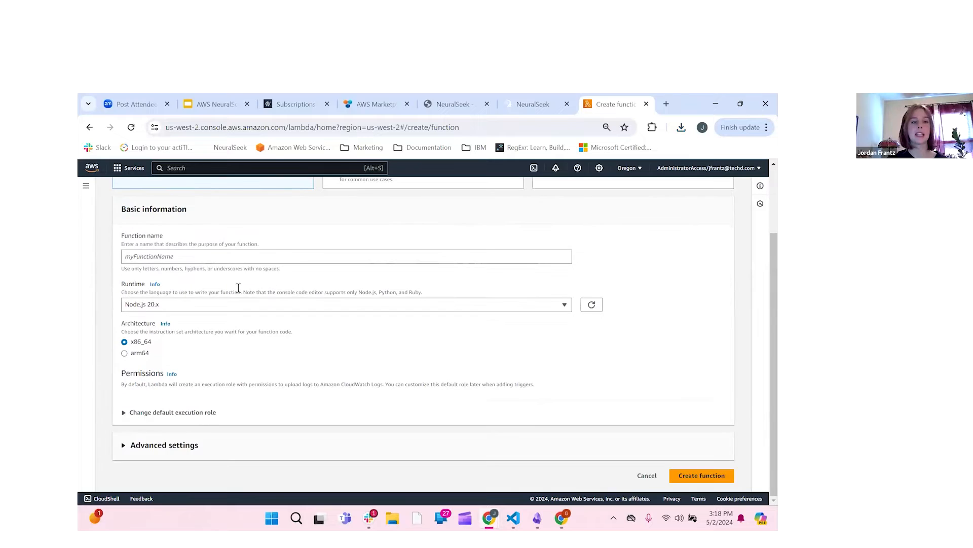
scroll(234, 286, "up", 1)
left_click(234, 285)
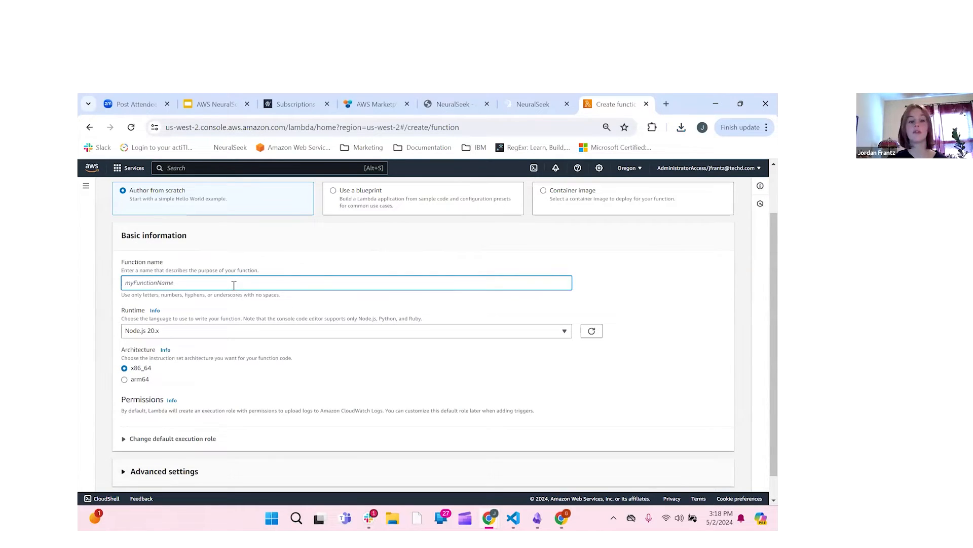
type("Learning")
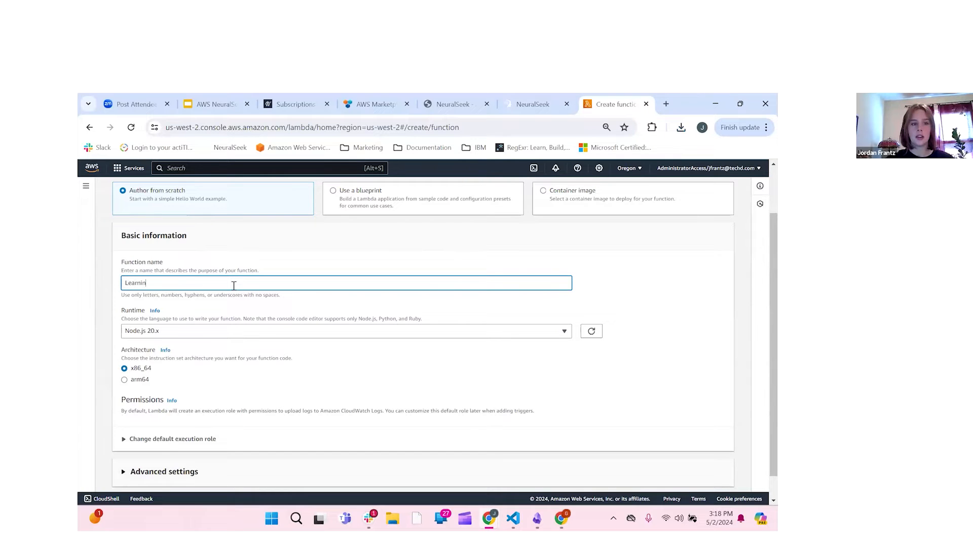
key("BackSpace")
key("BackSpace")
key("BackSpace")
key("BackSpace")
key("BackSpace")
key("BackSpace")
key("BackSpace")
key("BackSpace")
type("N")
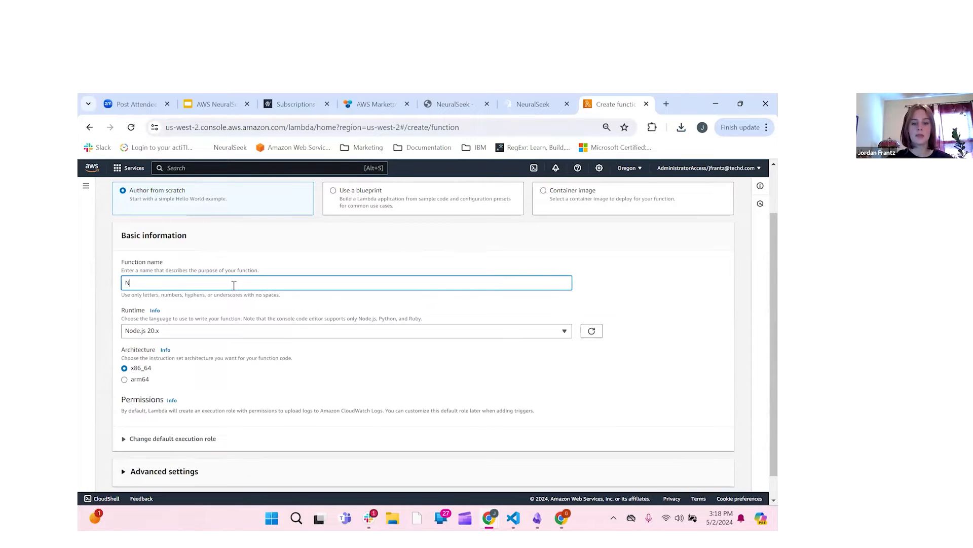
type("euralSeek-Learni")
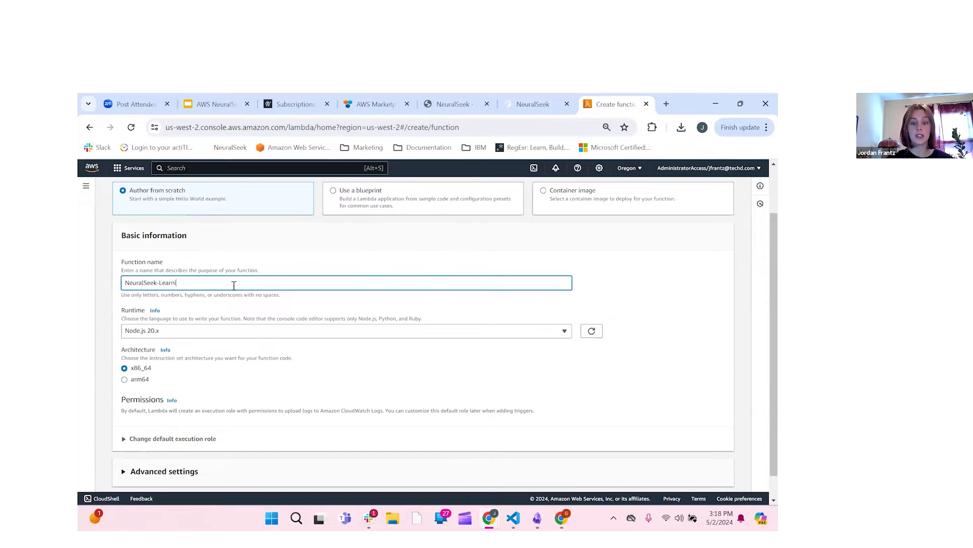
type("ng-Lab")
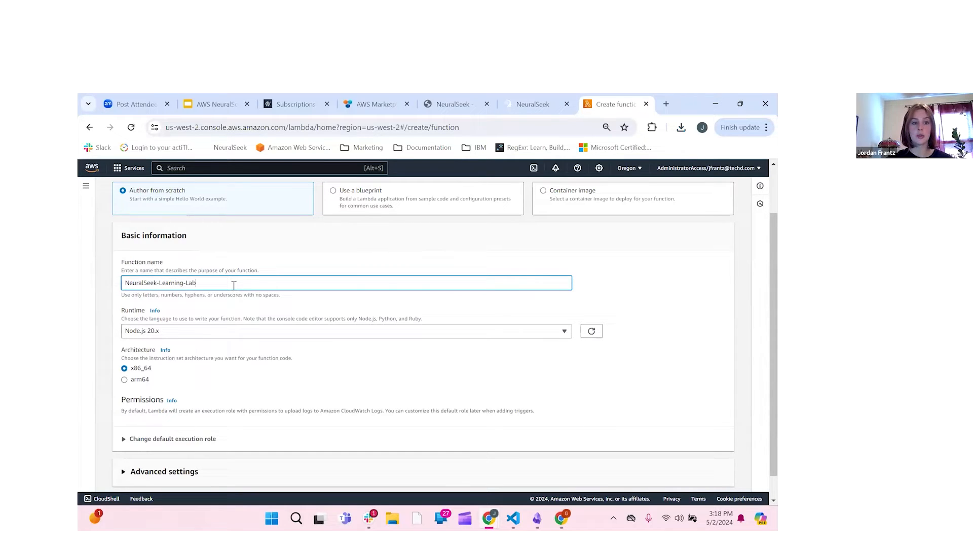
type("-May")
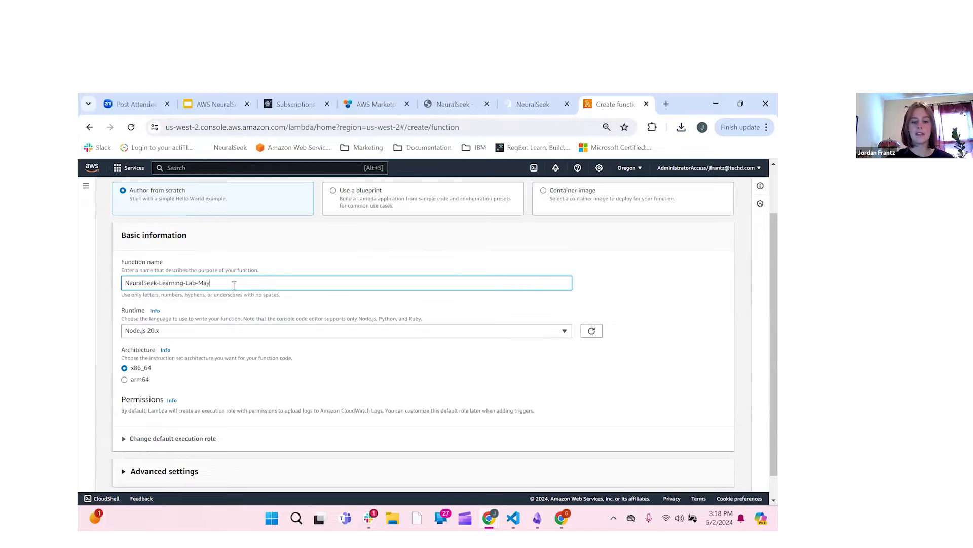
type("02")
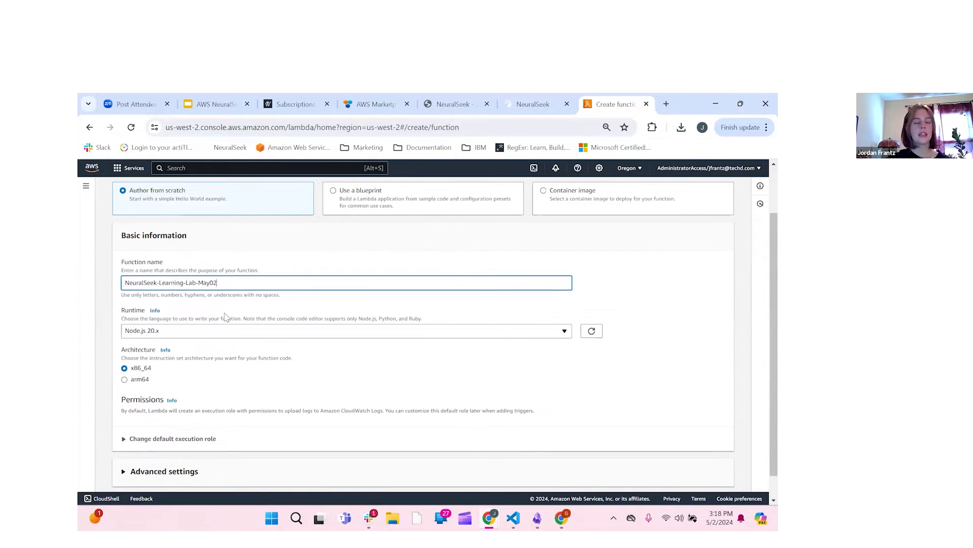
Step: Expand the function's Advanced settings and bring the Create function button into view
scroll(227, 316, "down", 1)
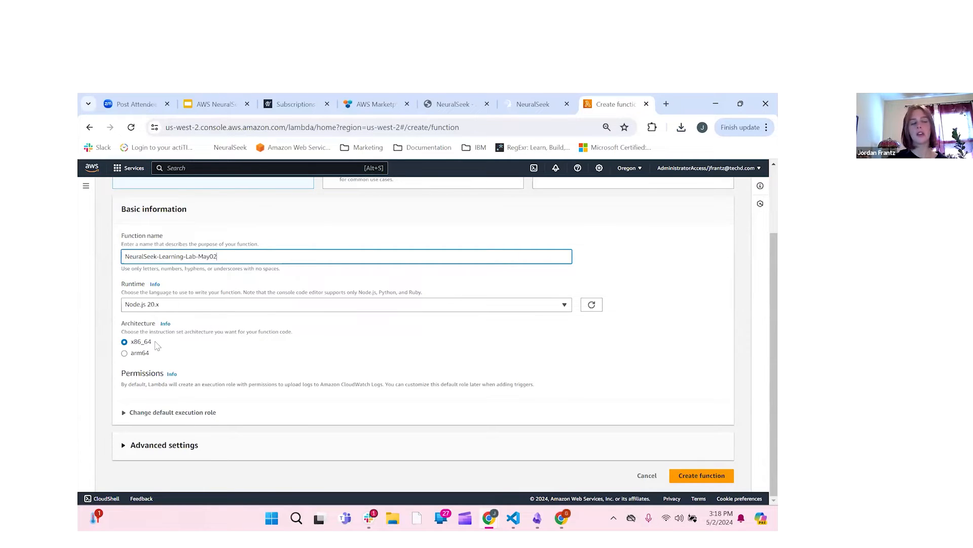
left_click(187, 435)
scroll(188, 435, "down", 2)
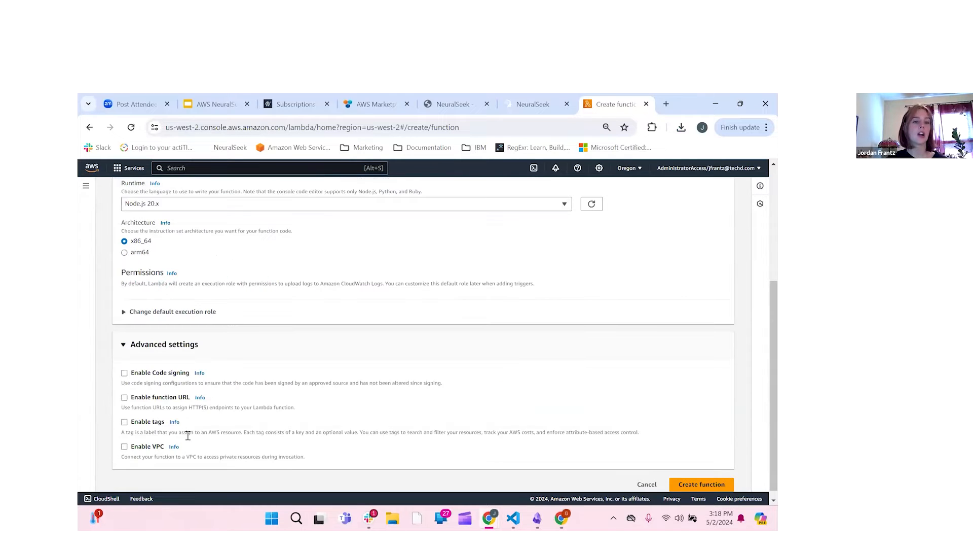
scroll(291, 380, "up", 3)
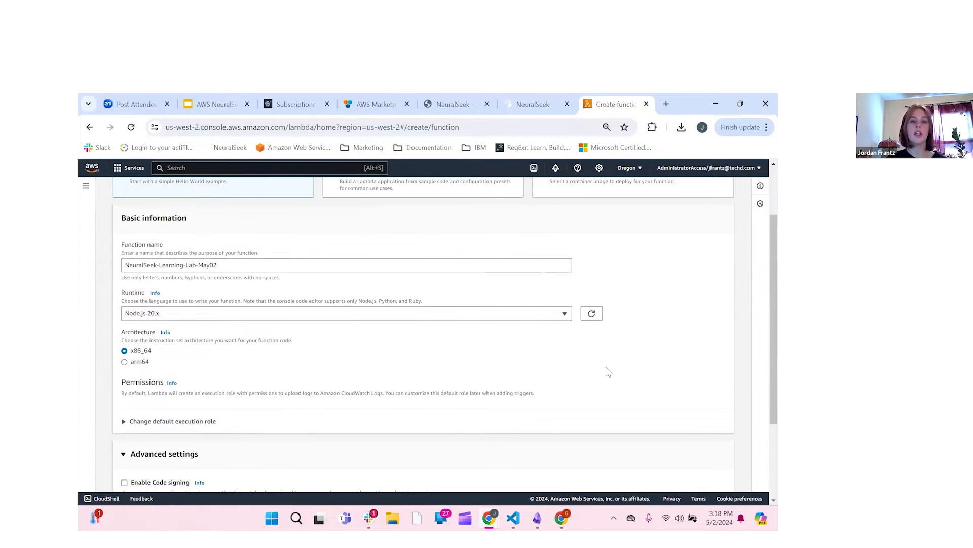
scroll(627, 388, "down", 3)
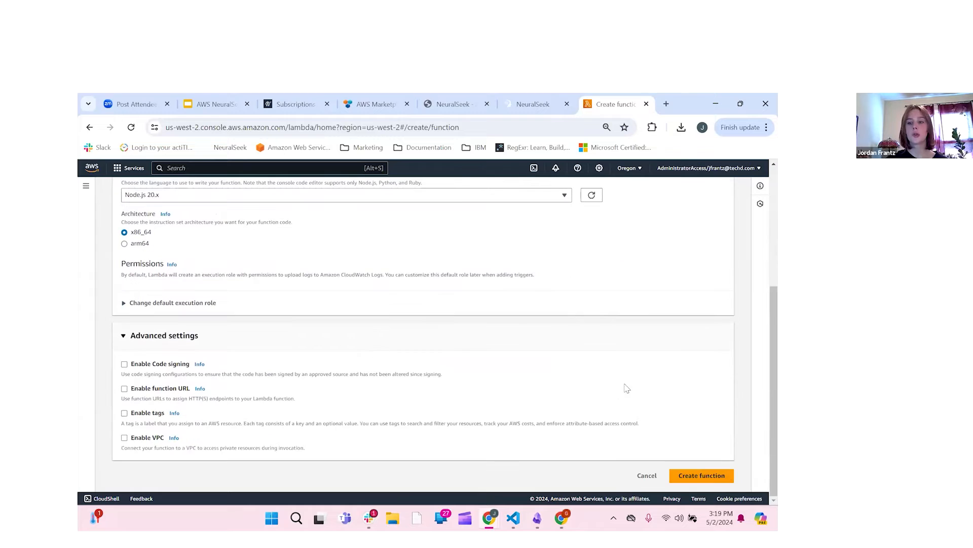
Step: Create NeuralSeek-Learning-Lab-May02 and scroll down to its default index.mjs handler code
left_click(724, 477)
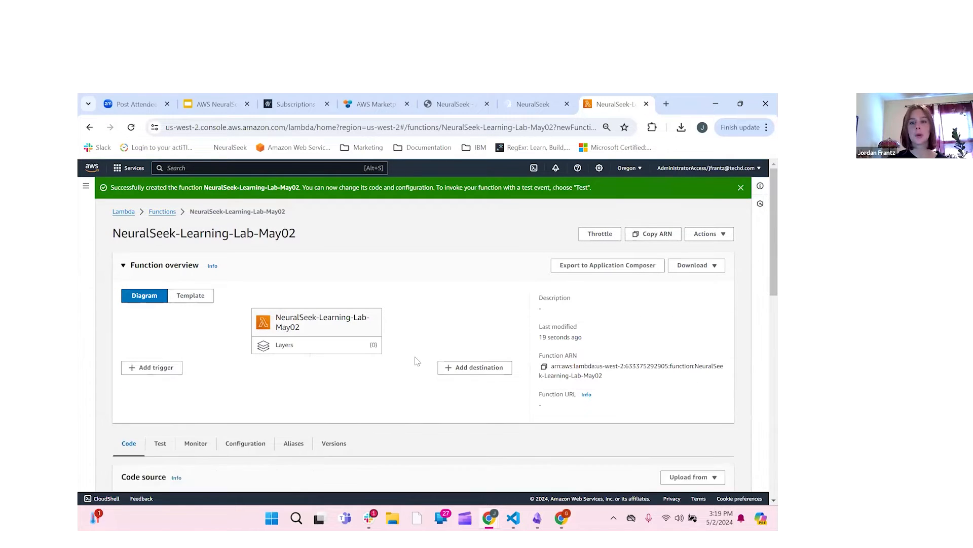
scroll(417, 361, "down", 2)
scroll(417, 361, "down", 5)
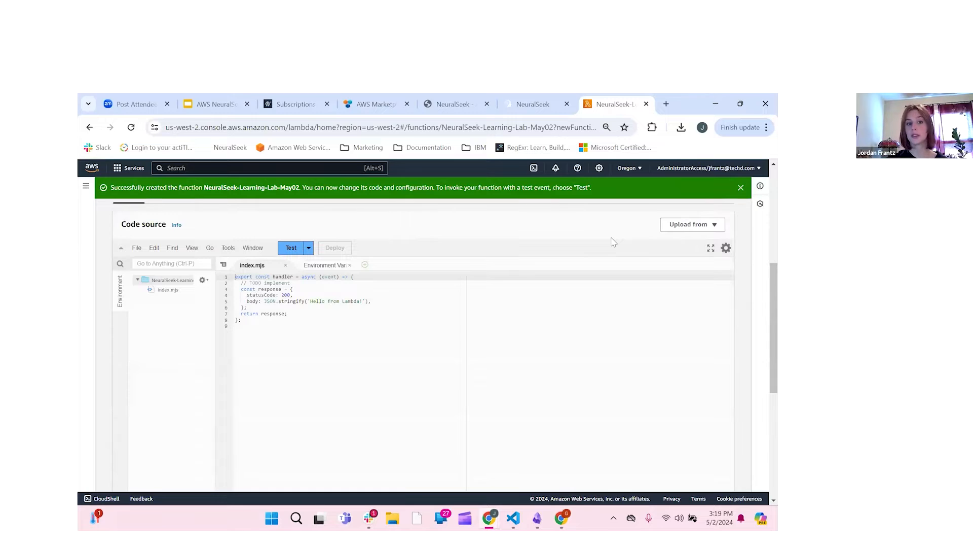
Step: Upload lambda (3).zip from Downloads as the function's code and save it
left_click(710, 226)
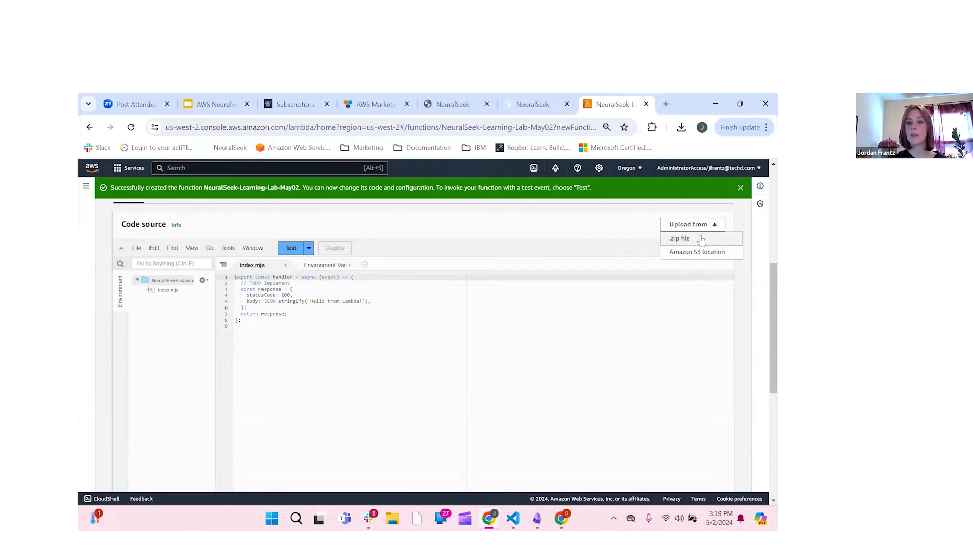
left_click(698, 241)
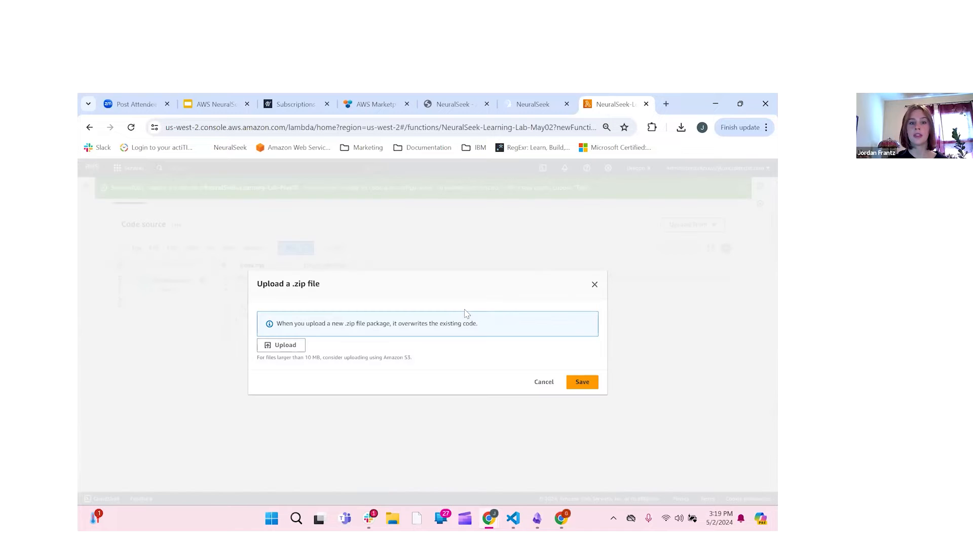
left_click(288, 350)
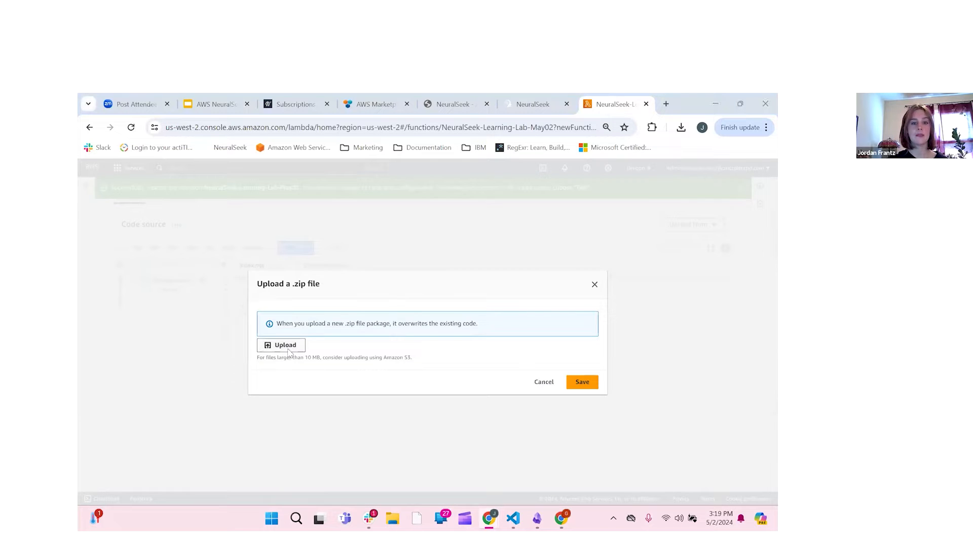
left_click(215, 181)
left_click(464, 427)
left_click(582, 400)
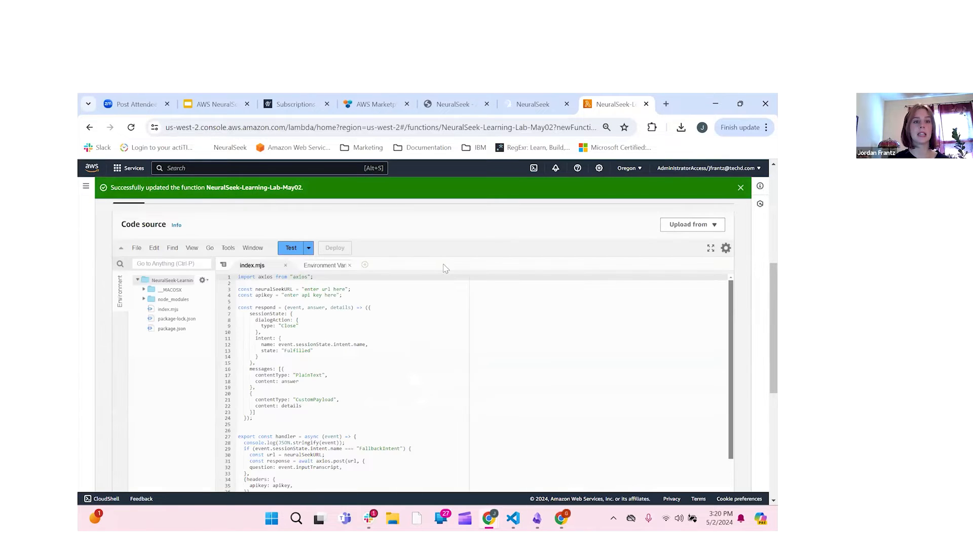
scroll(452, 233, "down", 3)
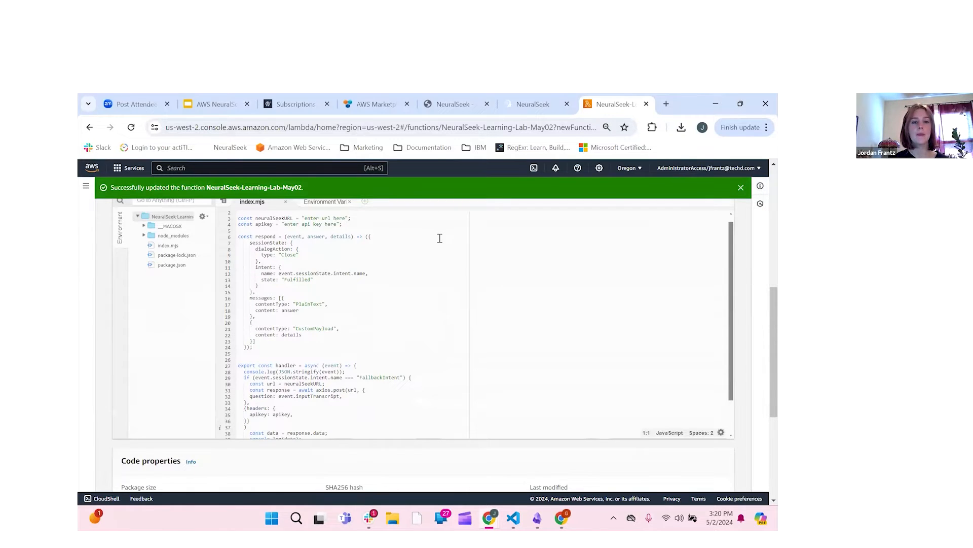
scroll(440, 237, "up", 1)
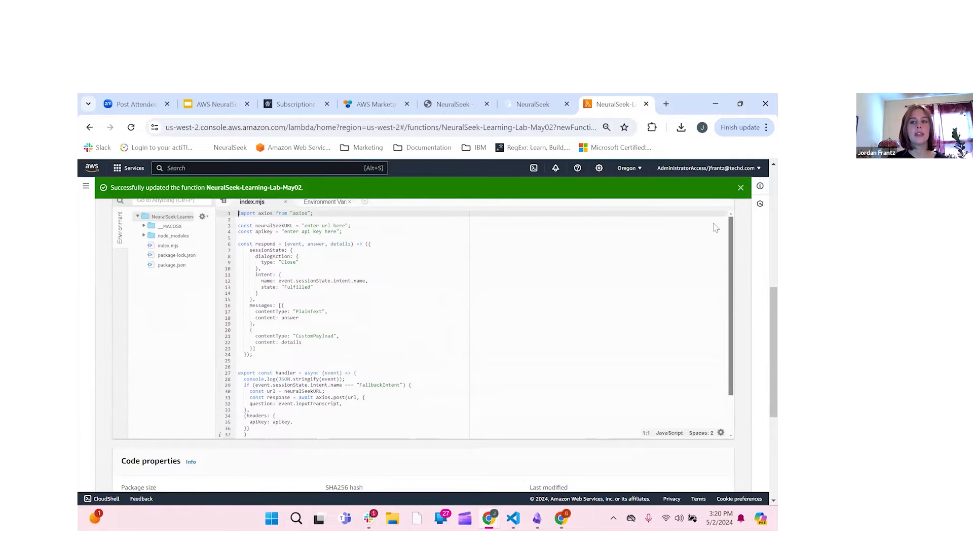
scroll(747, 237, "up", 1)
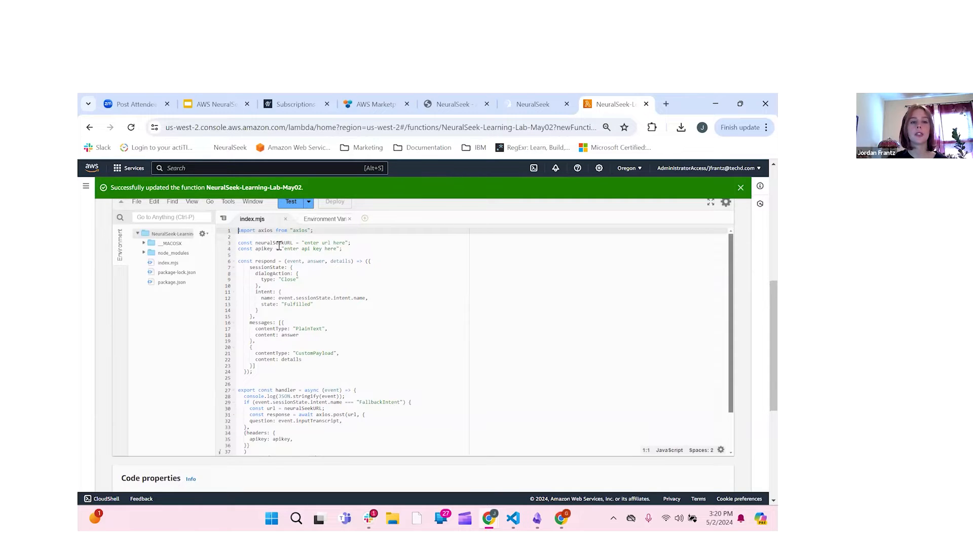
left_click(332, 242)
left_click(332, 248)
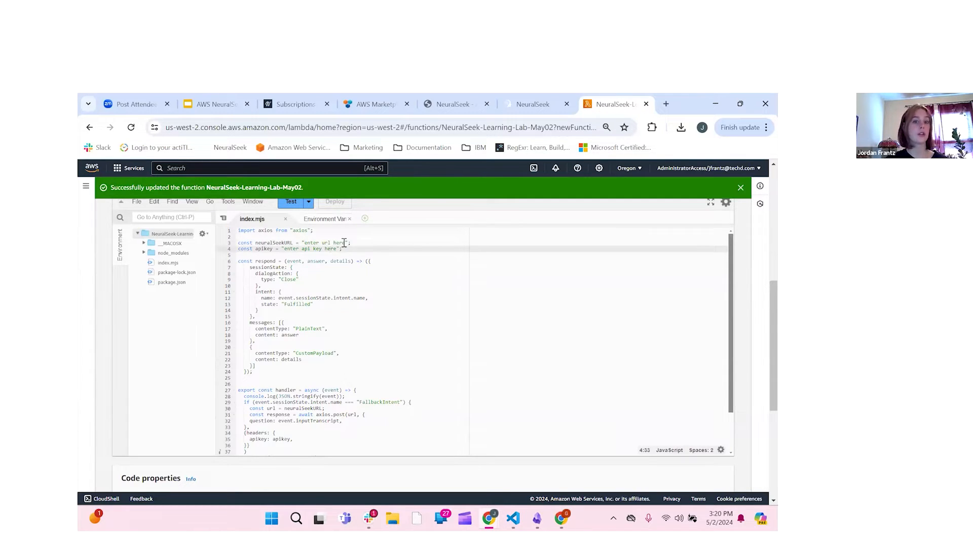
Step: Copy NeuralSeek's API key and instance URL, then select index.mjs's 'enter url here' placeholder
left_click(520, 106)
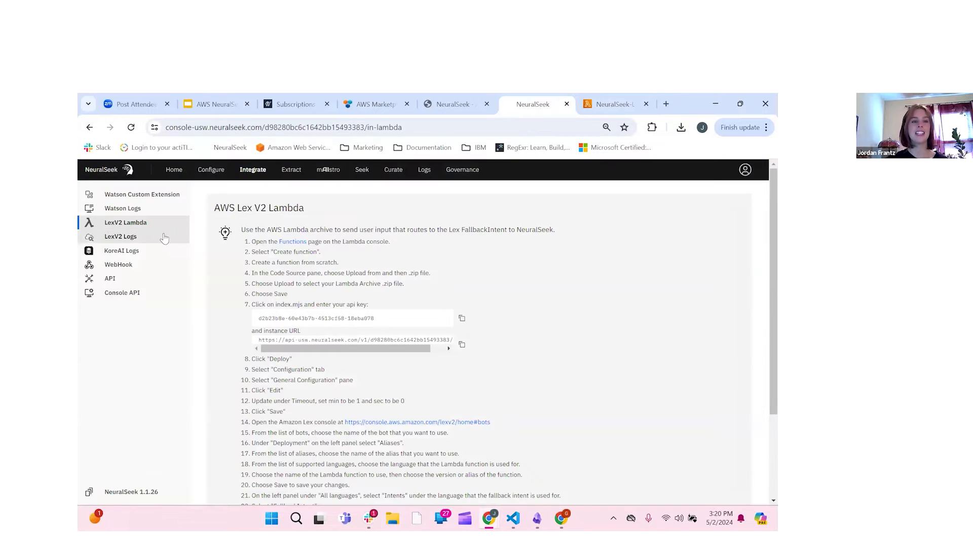
scroll(399, 285, "down", 1)
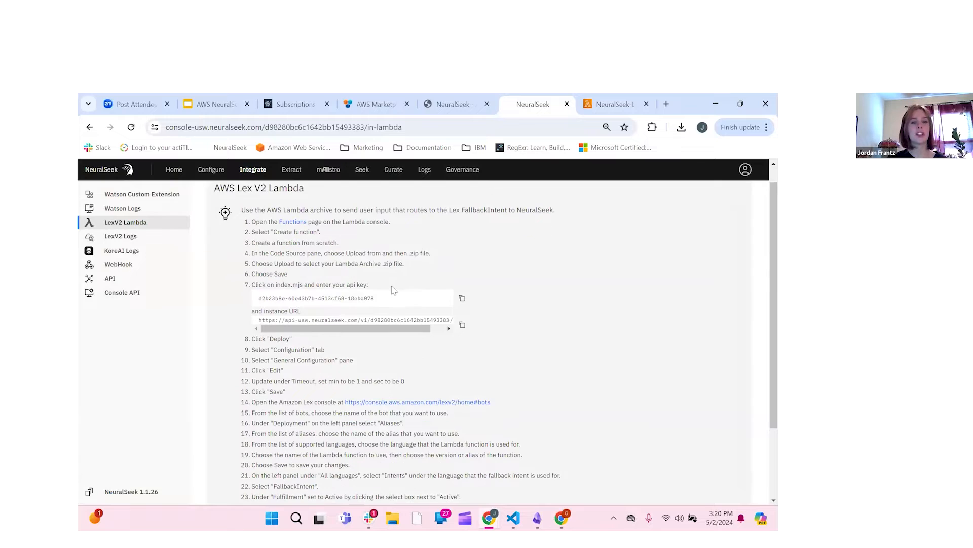
left_click(462, 299)
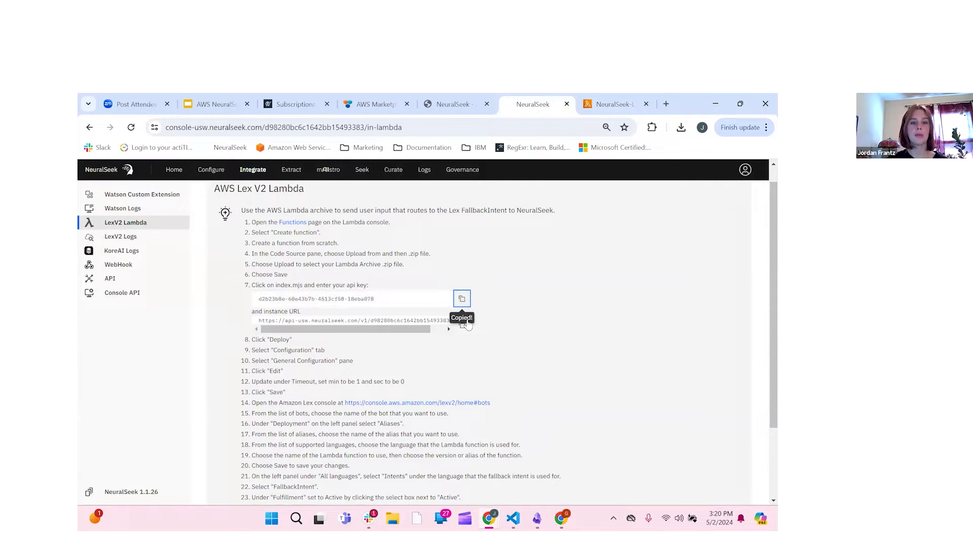
left_click(463, 325)
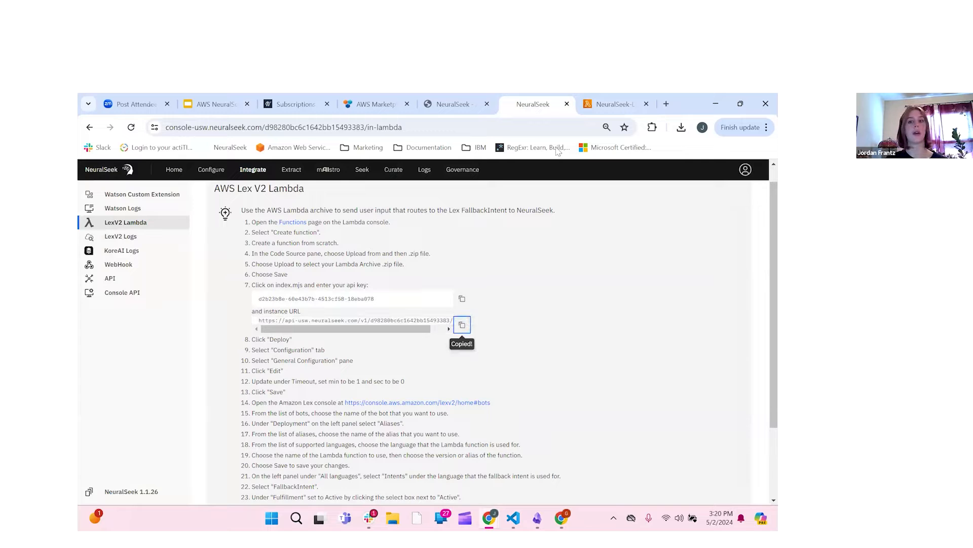
left_click(598, 105)
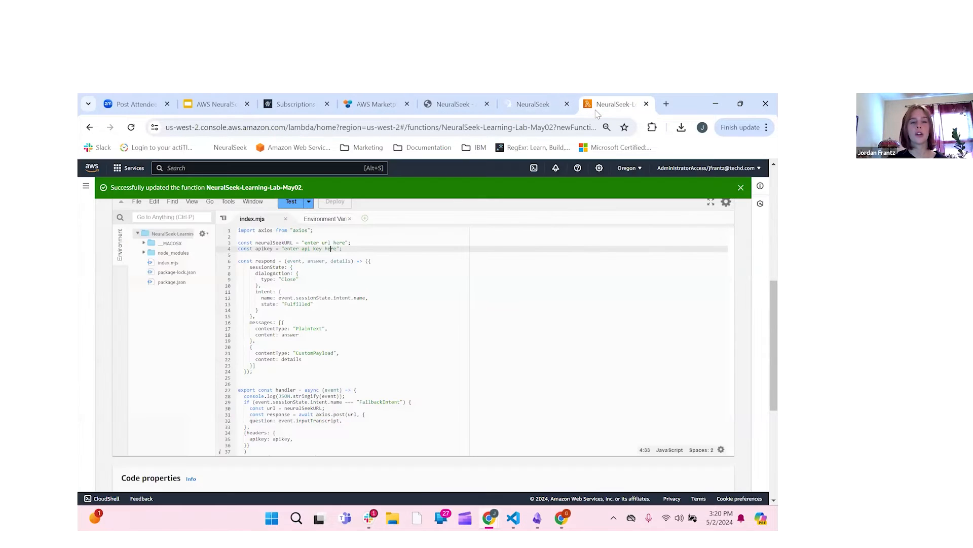
left_click_drag(347, 243, 303, 243)
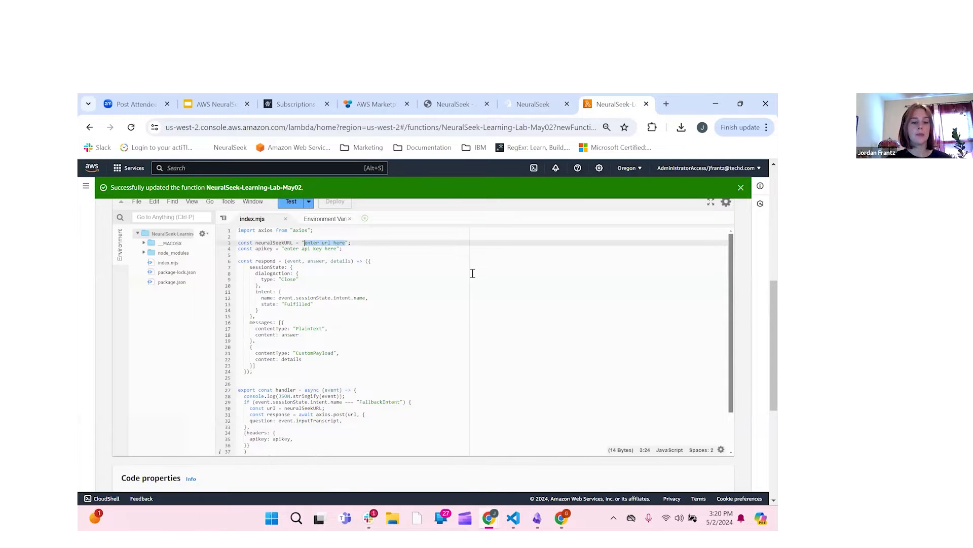
Step: Paste the NeuralSeek instance URL into neuralSeekURL and the API key into apikey
key("super+v")
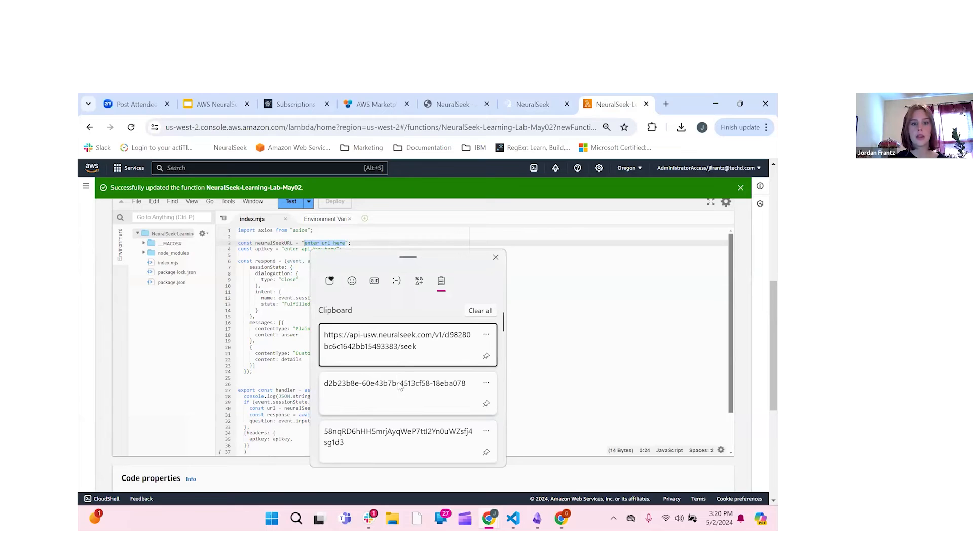
left_click(398, 339)
left_click(311, 253)
left_click_drag(311, 252, 285, 249)
left_click(329, 249)
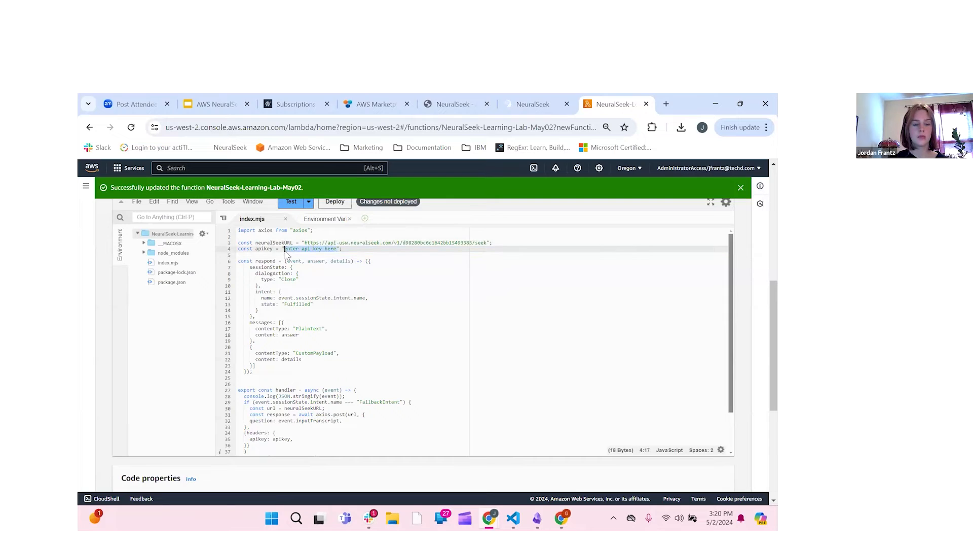
key("super+v")
left_click(374, 396)
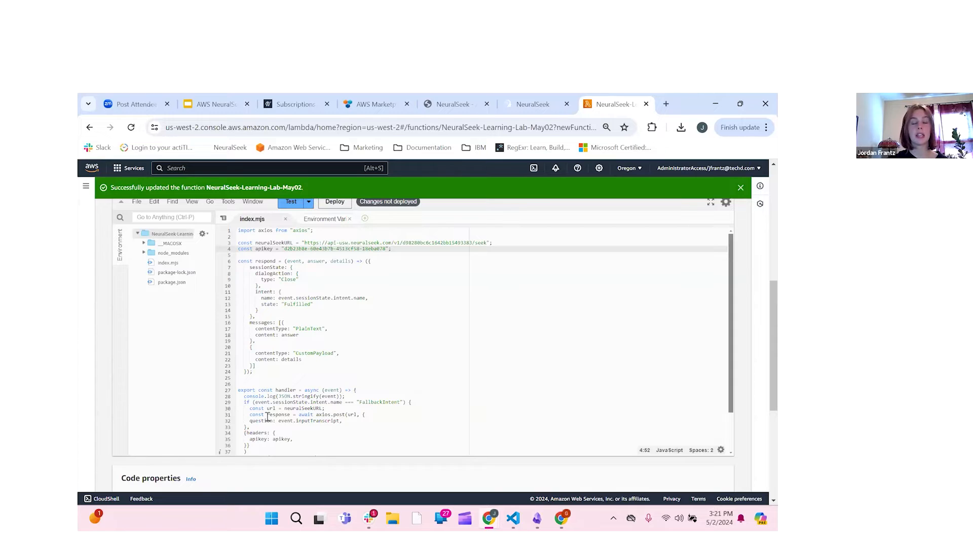
Step: Delete the CustomPayload message object on lines 19–23 and deploy the function
left_click(253, 341)
left_click_drag(253, 341, 252, 365)
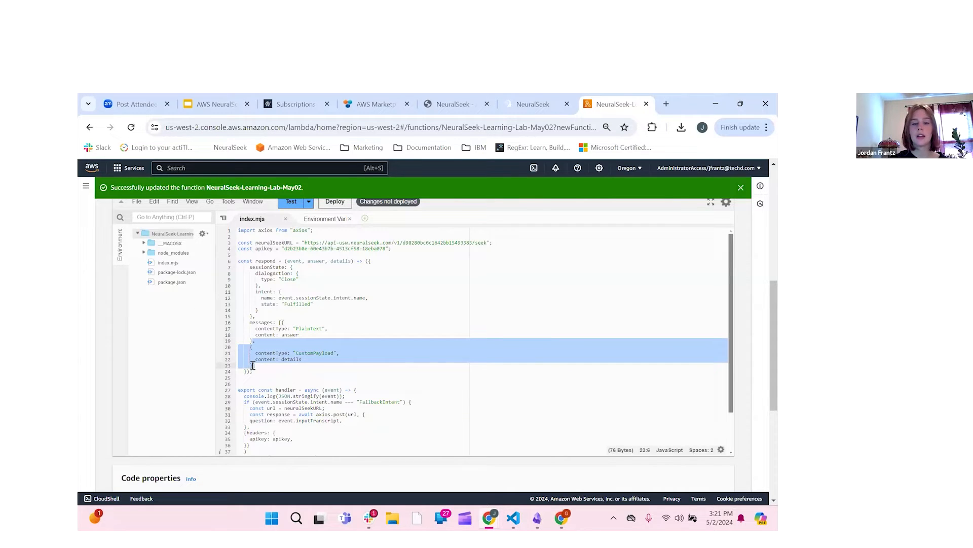
key("BackSpace")
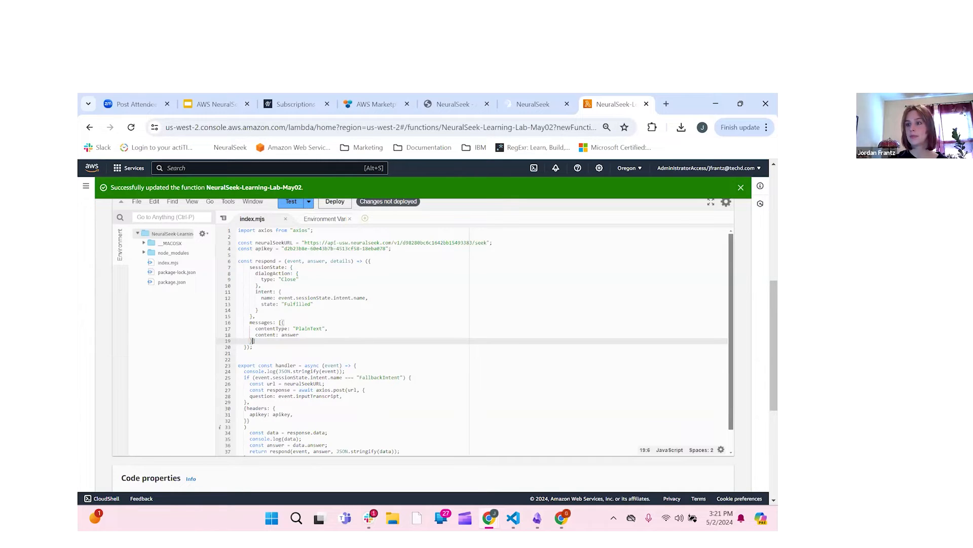
scroll(763, 299, "up", 3)
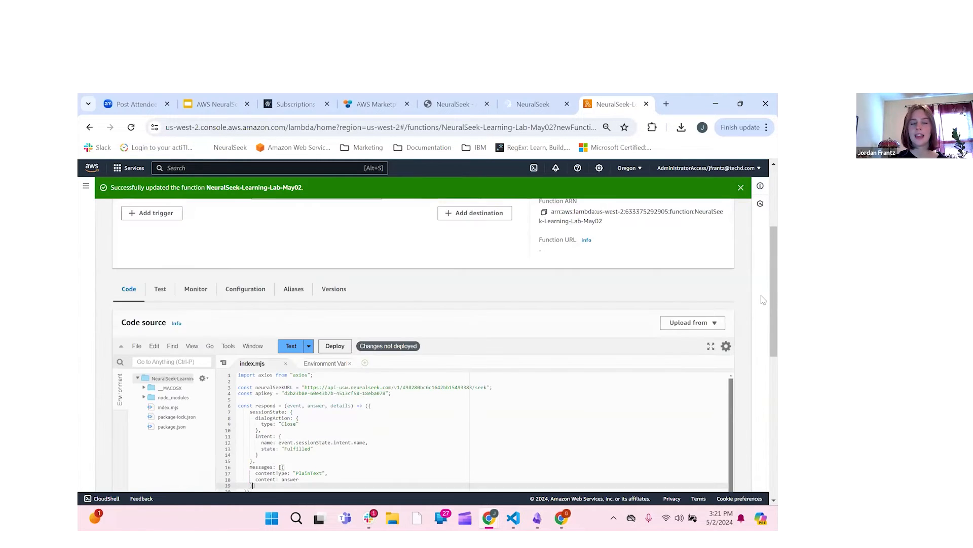
scroll(763, 299, "down", 1)
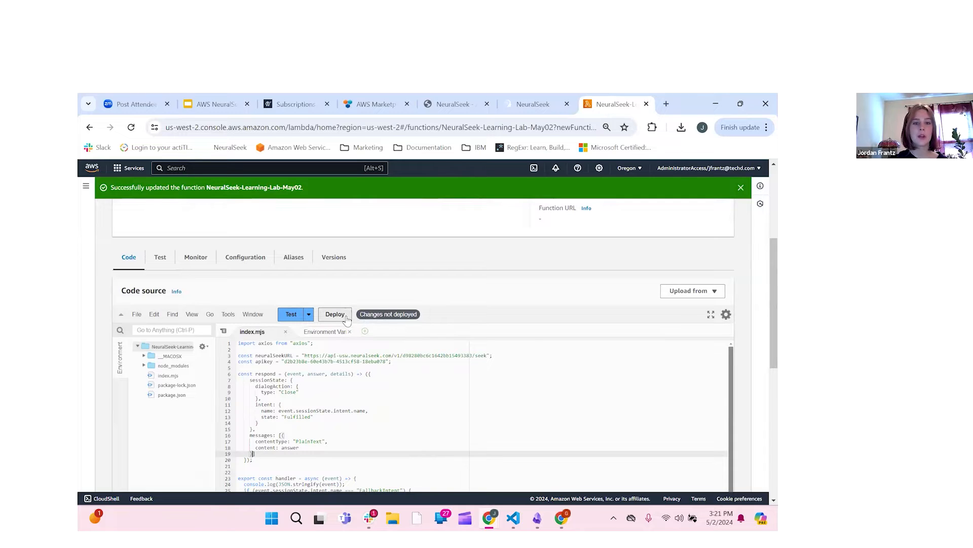
left_click(347, 317)
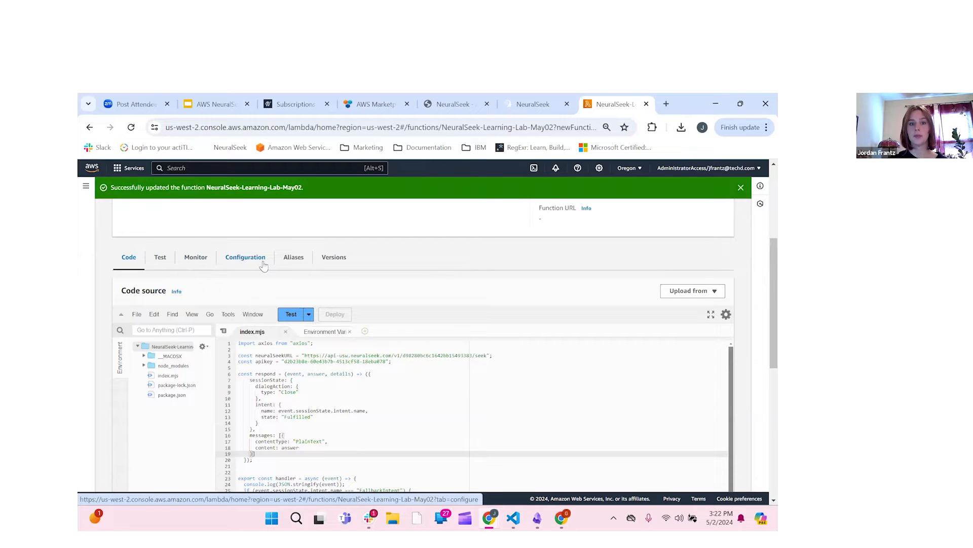
Step: Edit the function's general configuration to a 1 min 0 sec timeout and save it
left_click(246, 257)
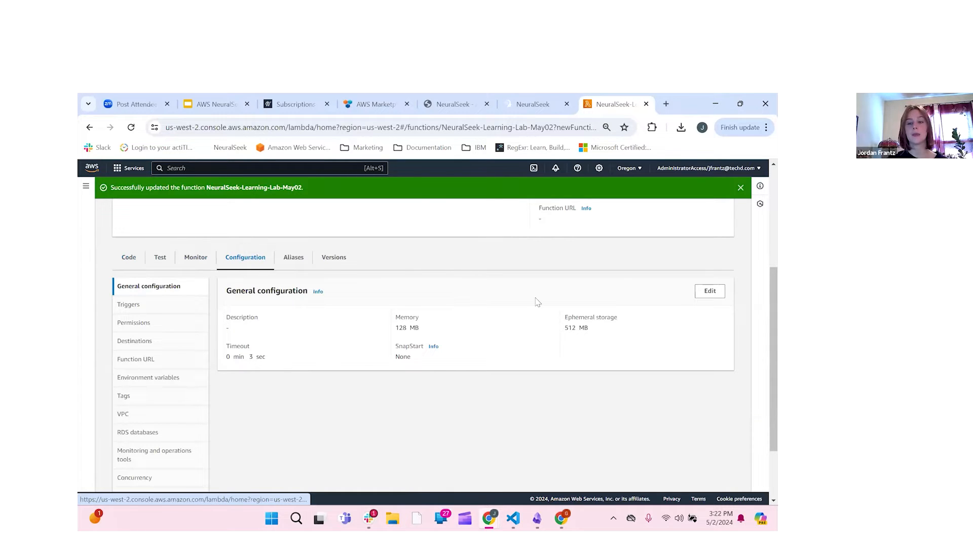
left_click(711, 295)
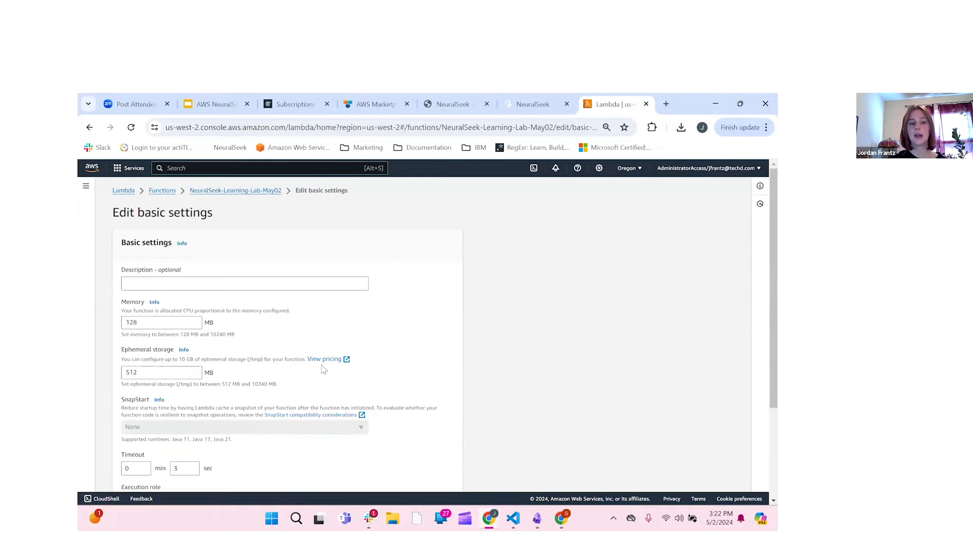
scroll(324, 369, "down", 3)
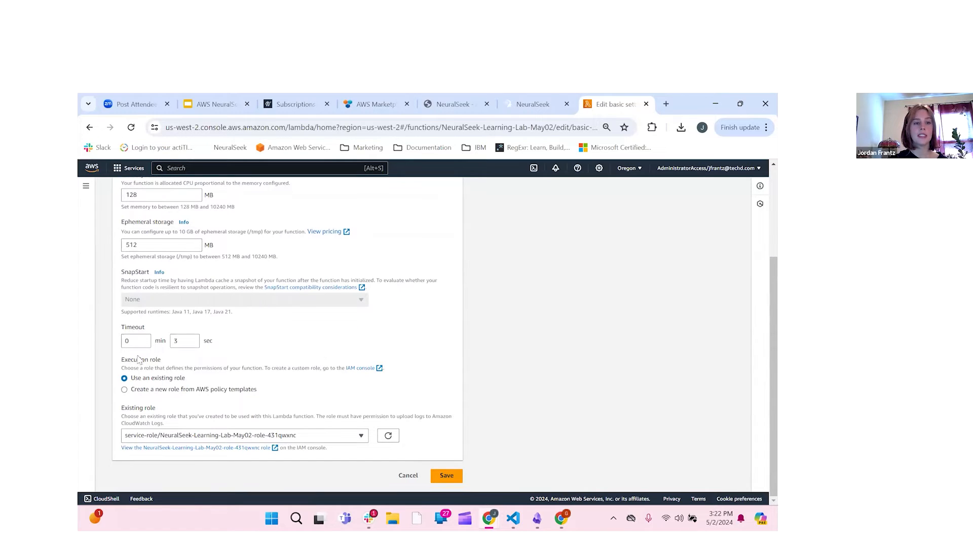
left_click(144, 339)
left_click(178, 340)
key("BackSpace")
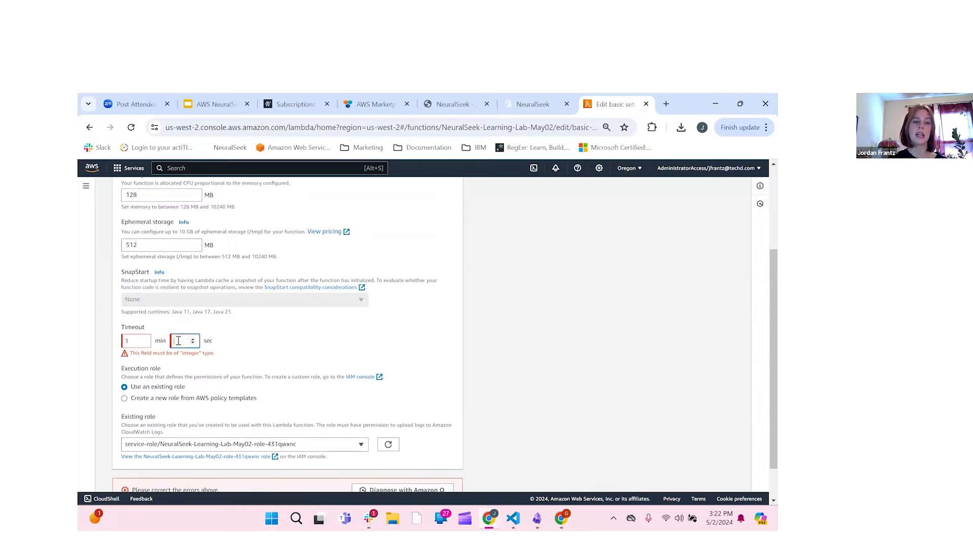
type("0")
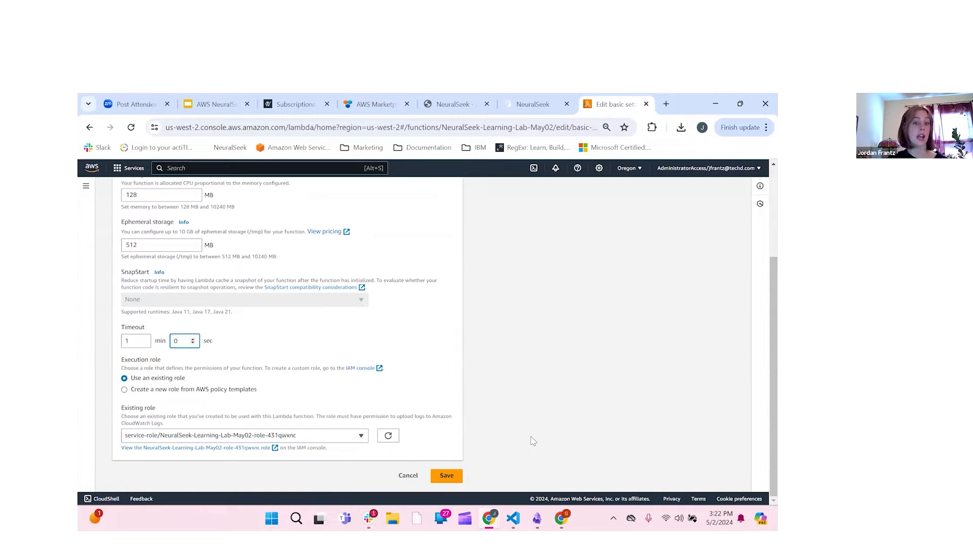
left_click(448, 480)
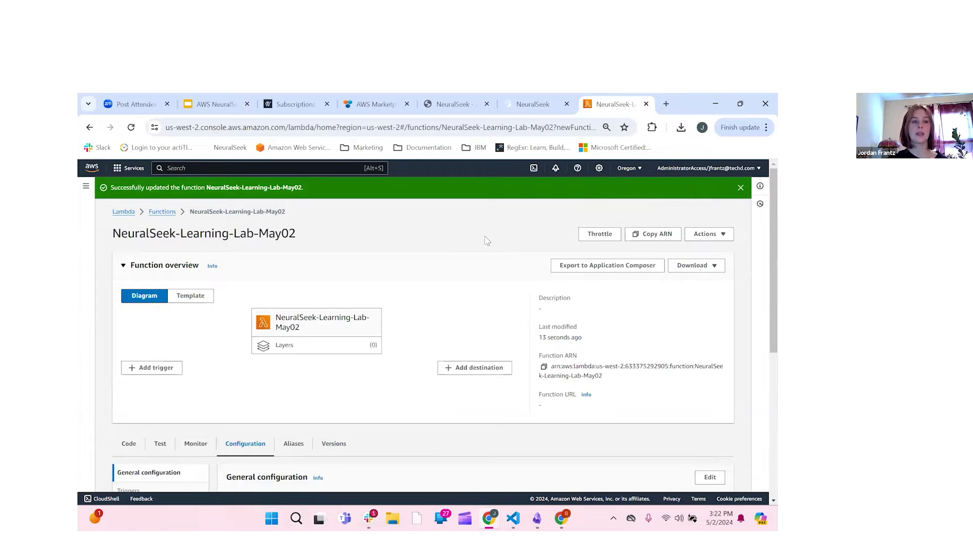
Step: Open Amazon Lex via the console search and dismiss the generative AI announcement banner
left_click(200, 169)
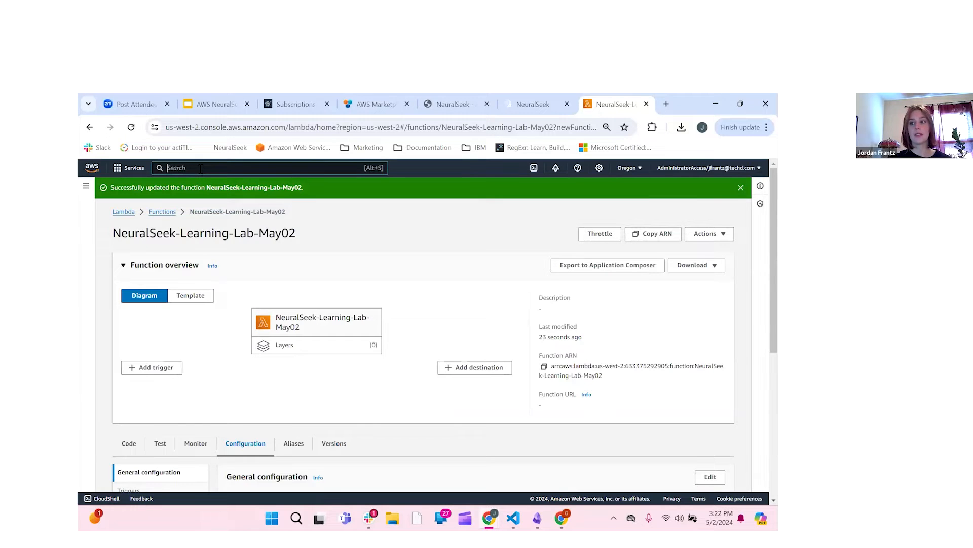
type("Amaz")
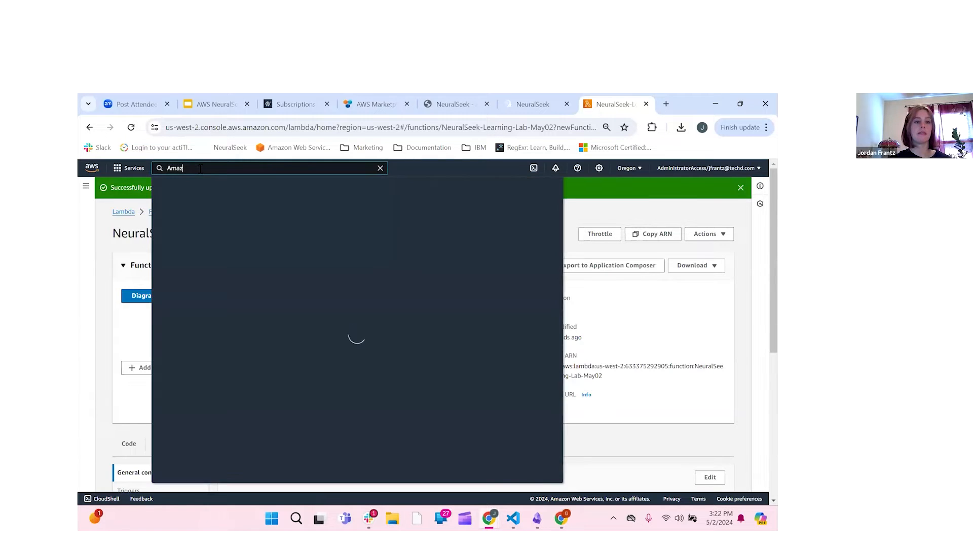
type("on Lex")
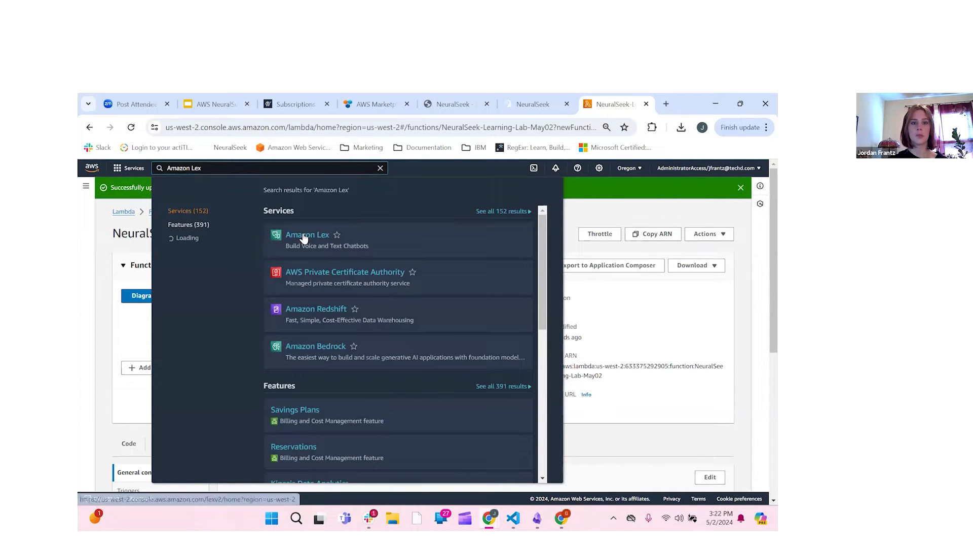
left_click(303, 236)
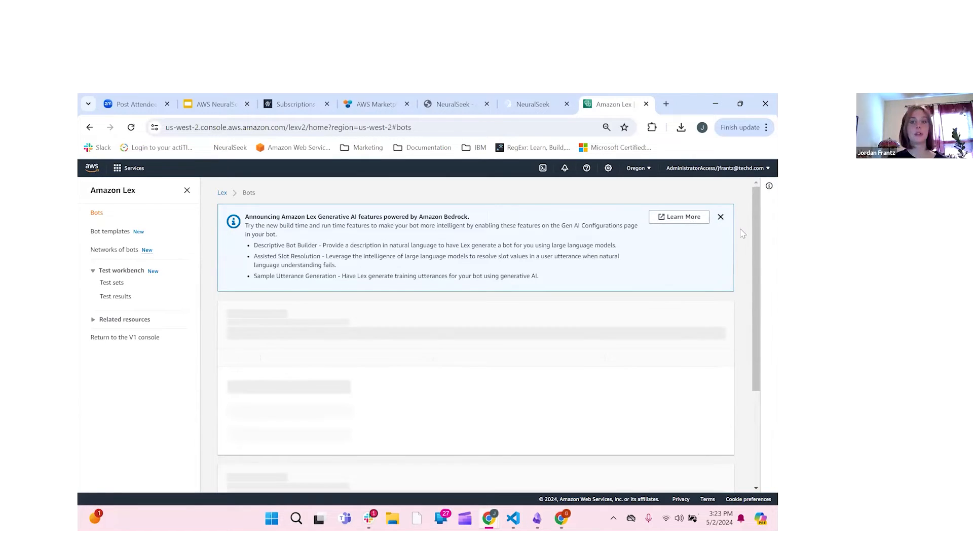
left_click(721, 217)
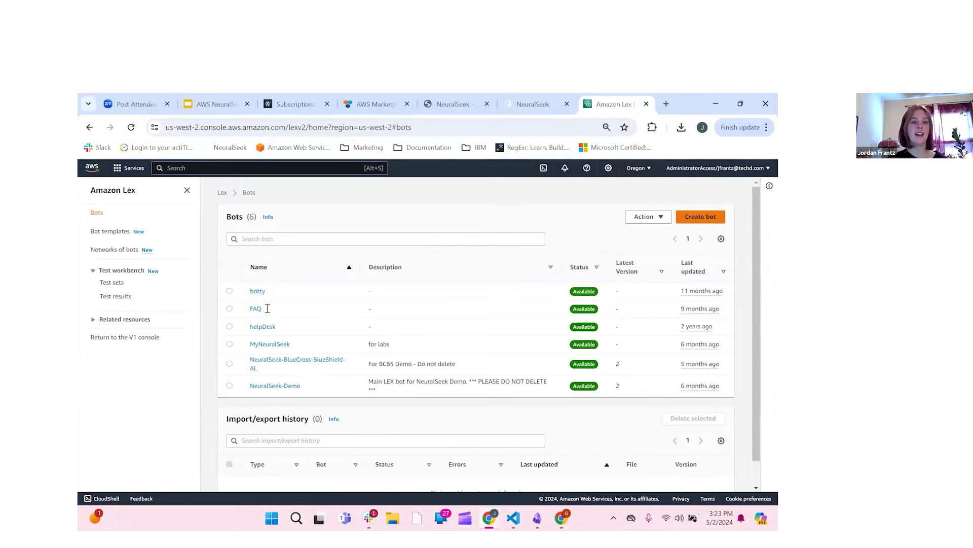
Step: Start a blank bot named NeuralSeek-Learning-Lab-May2
left_click(701, 216)
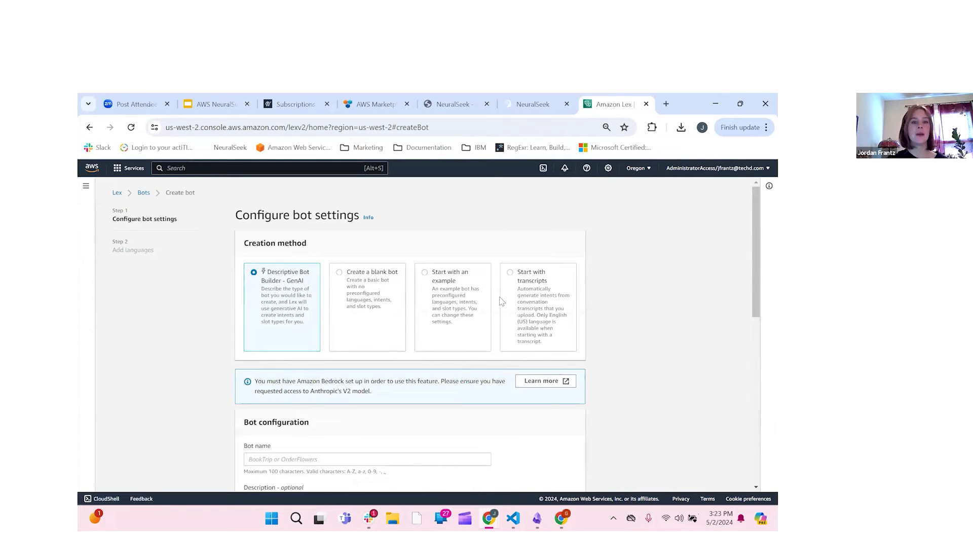
left_click(339, 276)
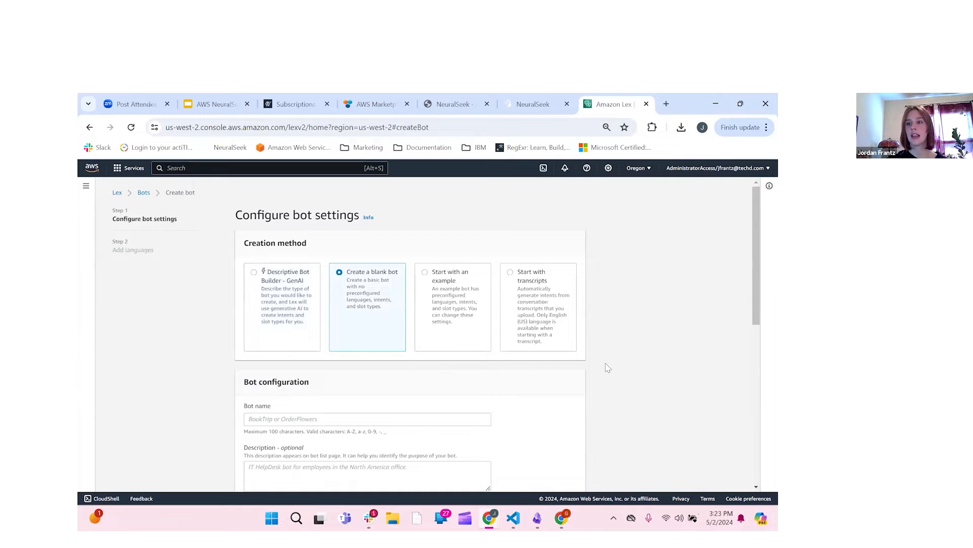
scroll(608, 367, "down", 5)
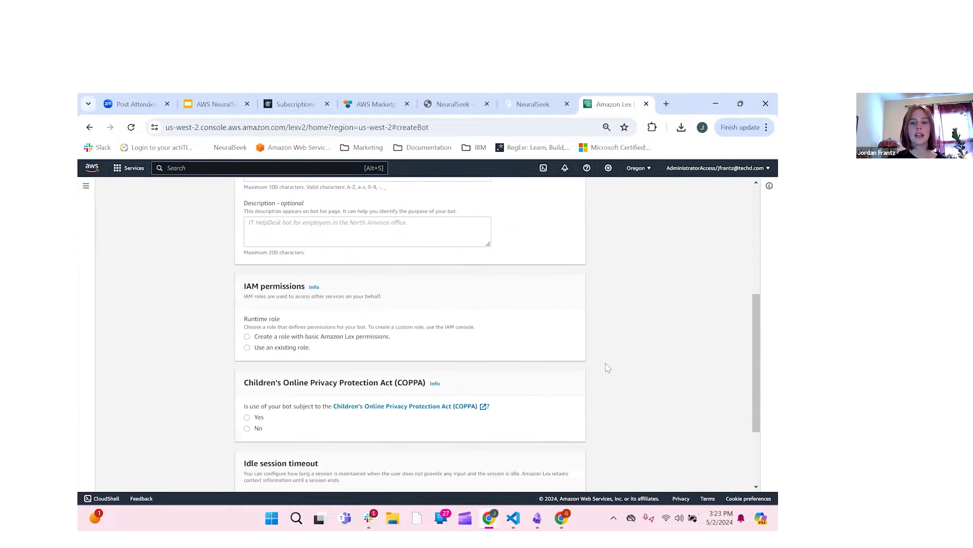
scroll(608, 367, "down", 3)
scroll(607, 369, "up", 5)
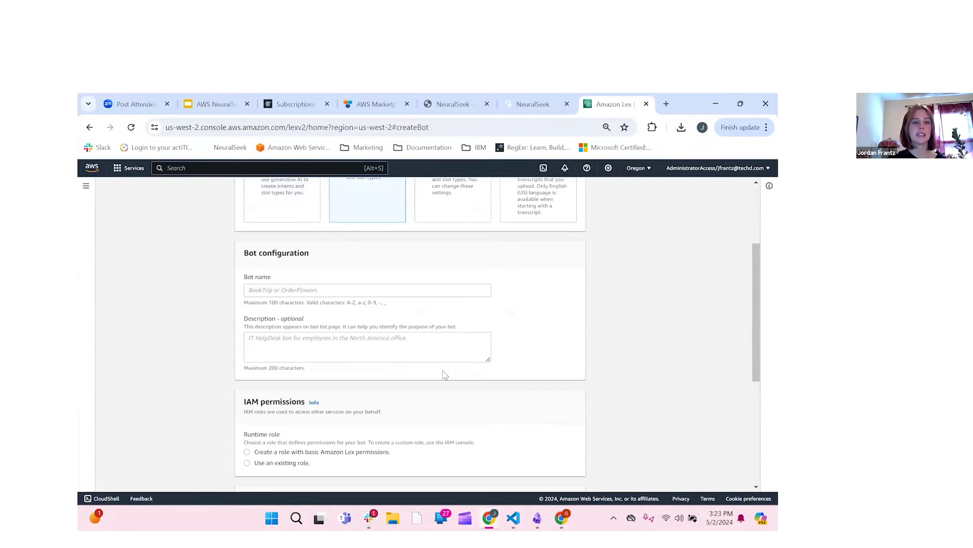
left_click(319, 290)
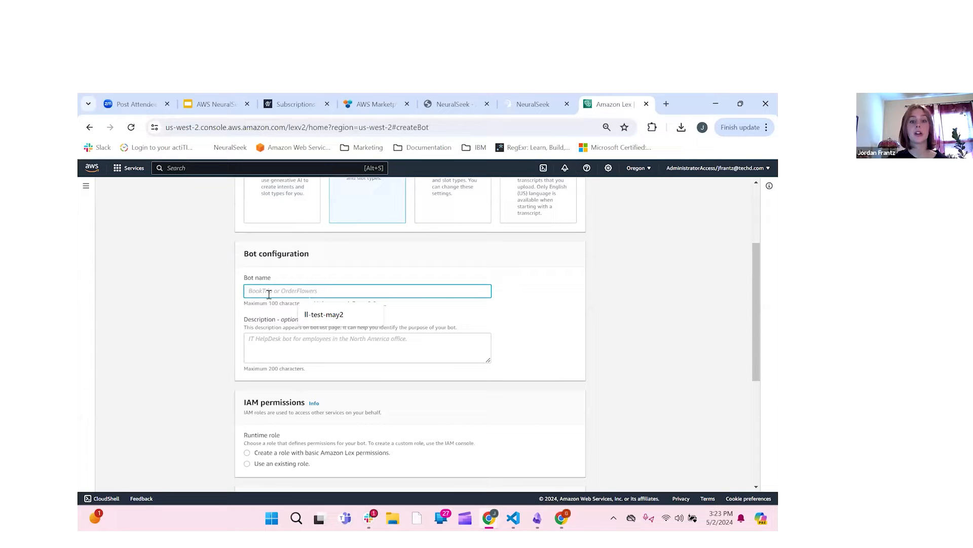
type("NeuralSeek-Leanirng")
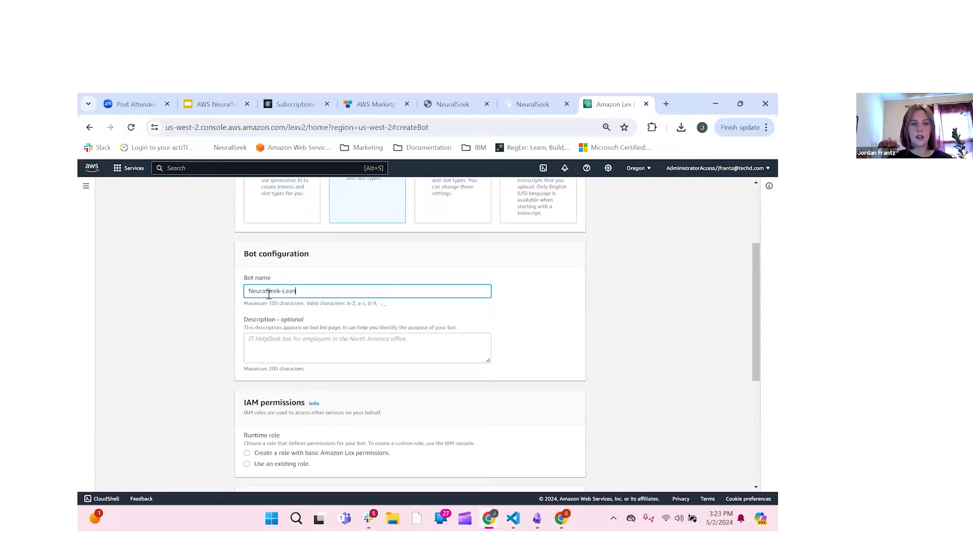
key("BackSpace")
key("BackSpace")
type("rning-Lab-May2")
left_click(276, 350)
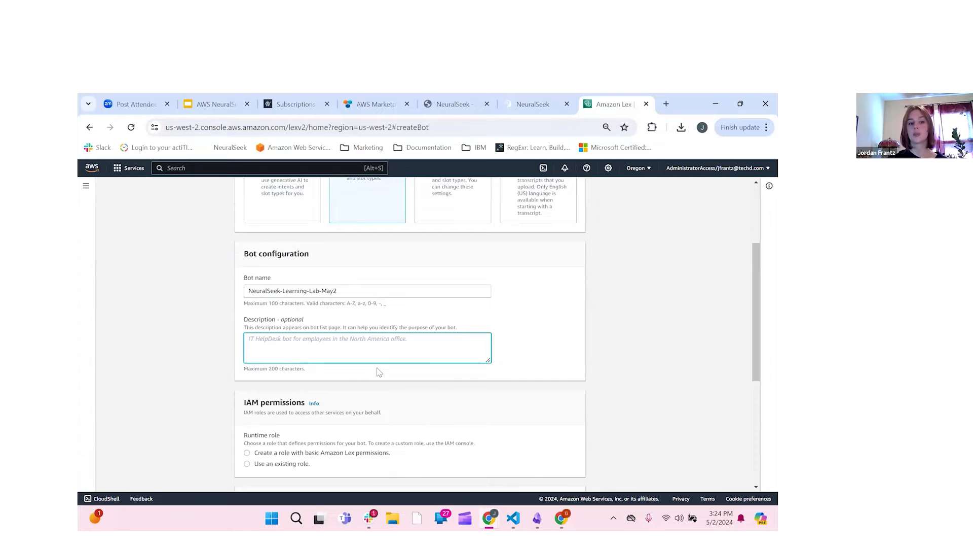
Step: Choose a new role with basic Lex permissions, answer No to COPPA, and expand Advanced settings
scroll(379, 371, "down", 3)
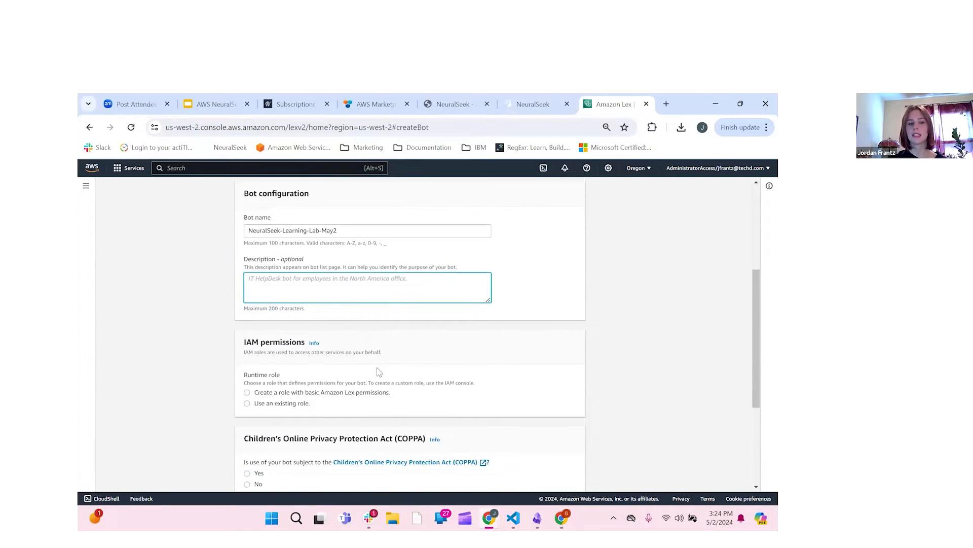
scroll(379, 372, "down", 1)
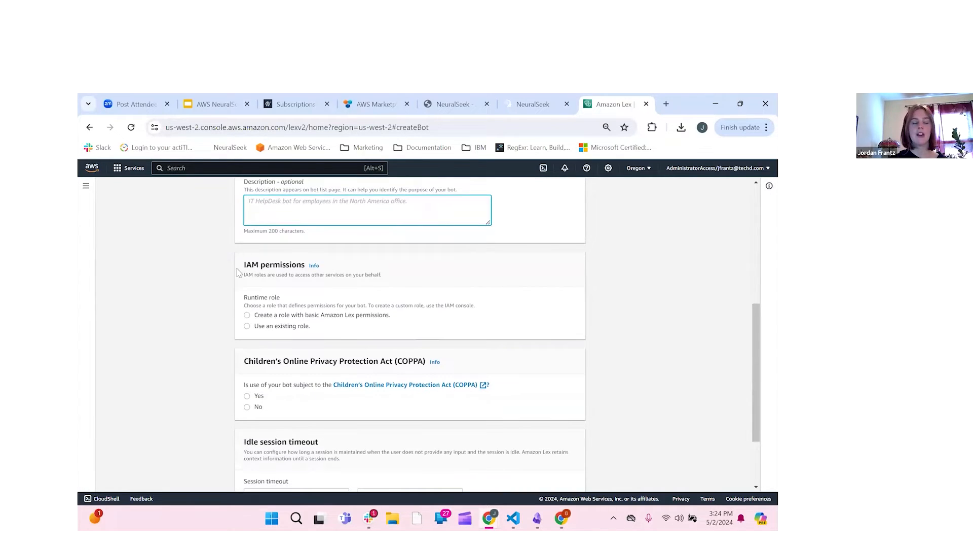
left_click(247, 316)
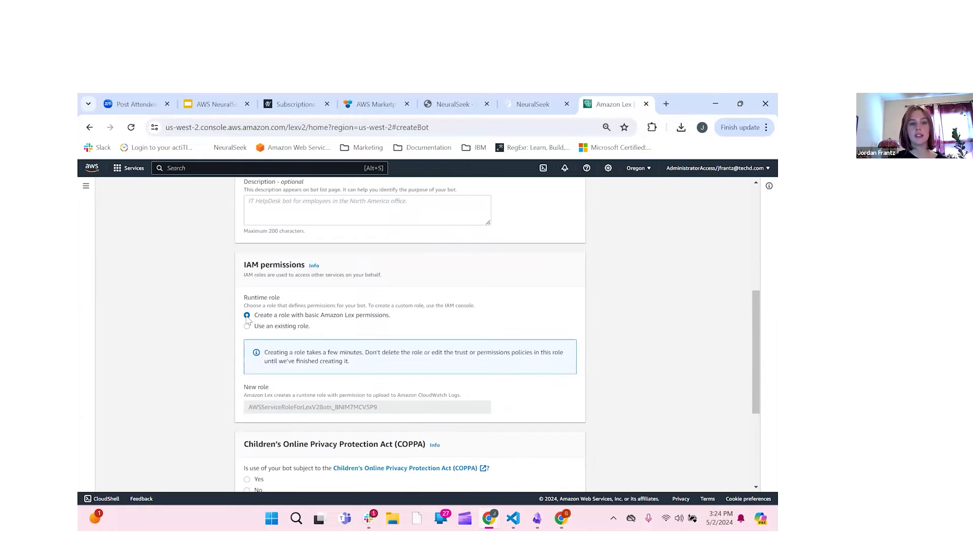
scroll(231, 346, "down", 3)
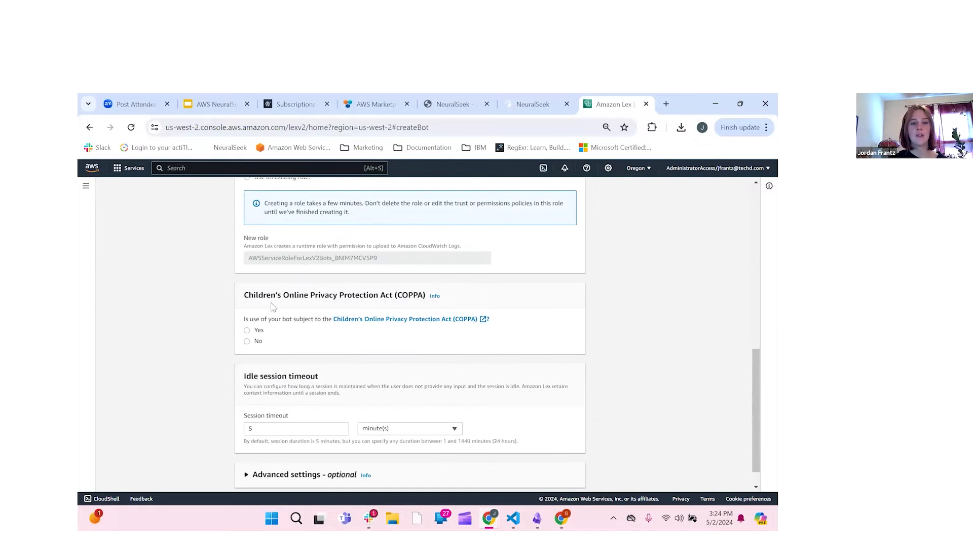
scroll(262, 305, "down", 1)
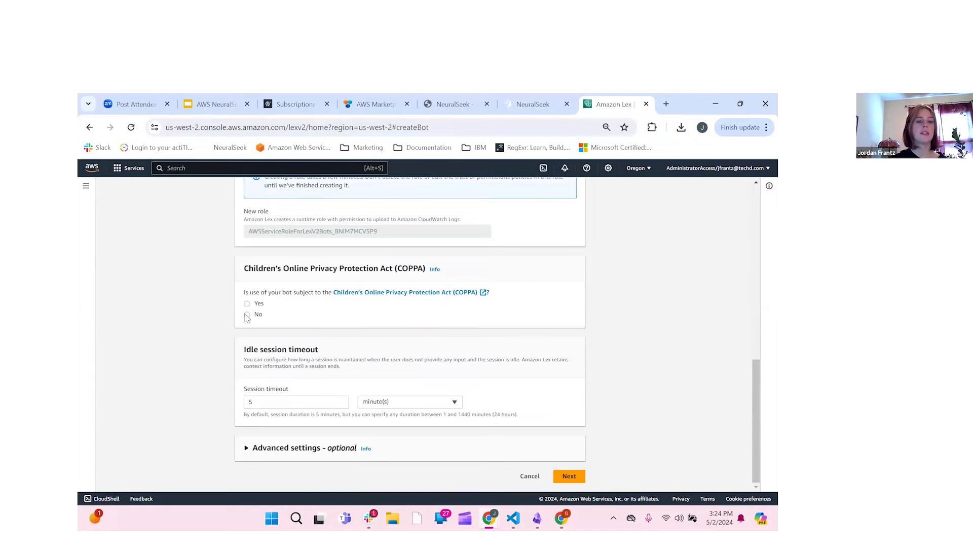
left_click(247, 315)
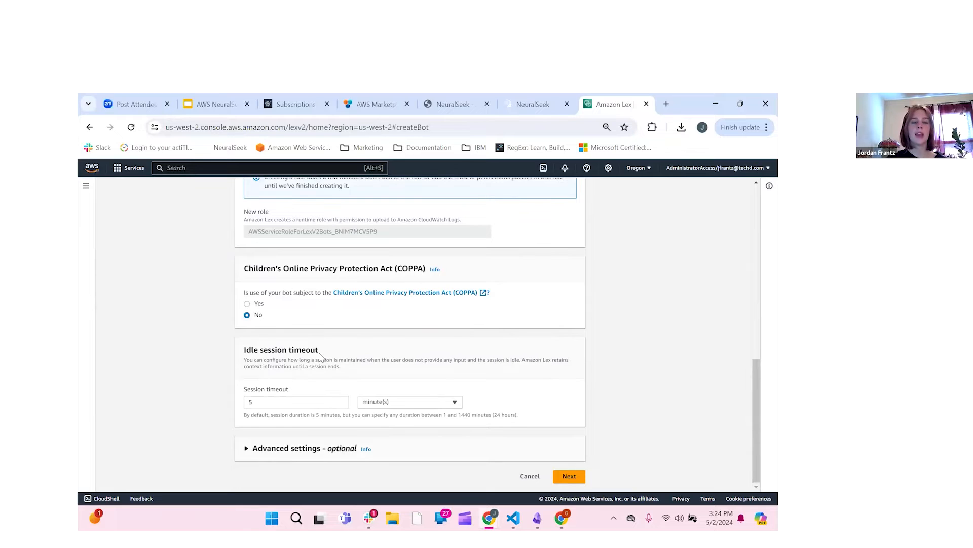
left_click(290, 457)
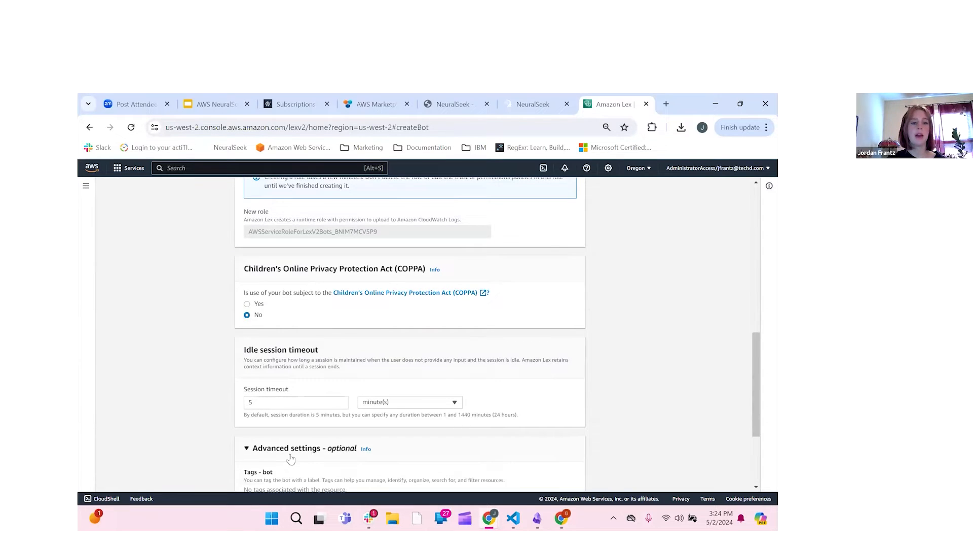
scroll(304, 436, "down", 3)
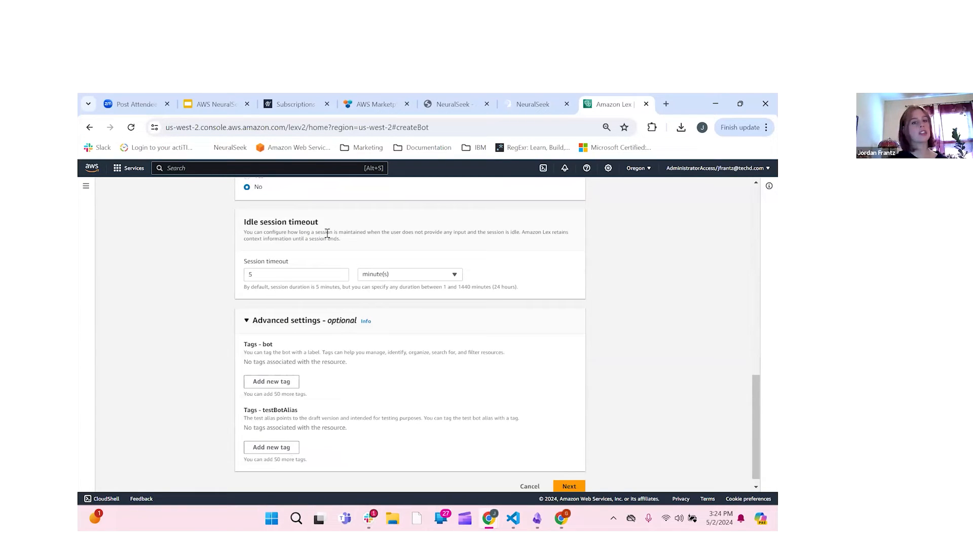
Step: Create the bot with English (US), Danielle voice and the 0.40 confidence threshold
left_click(570, 487)
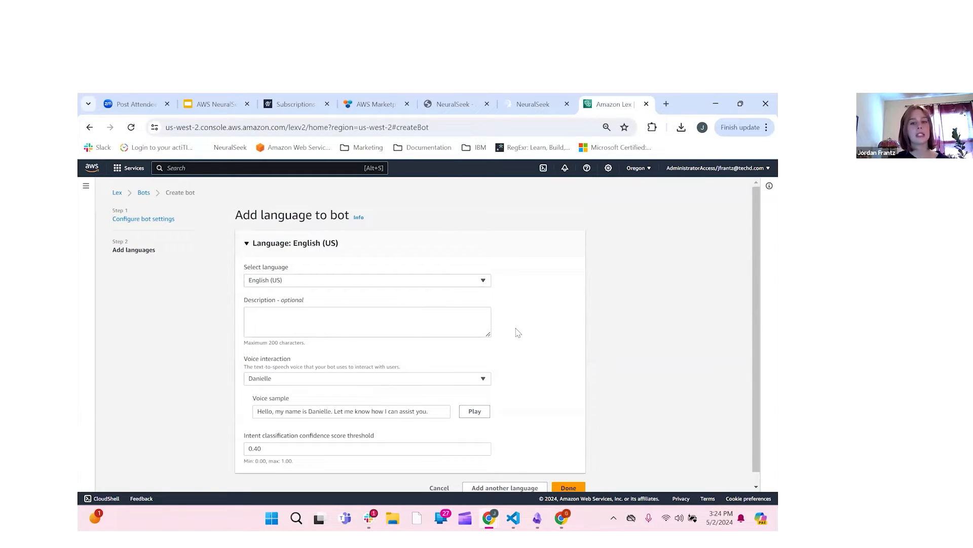
scroll(372, 361, "down", 1)
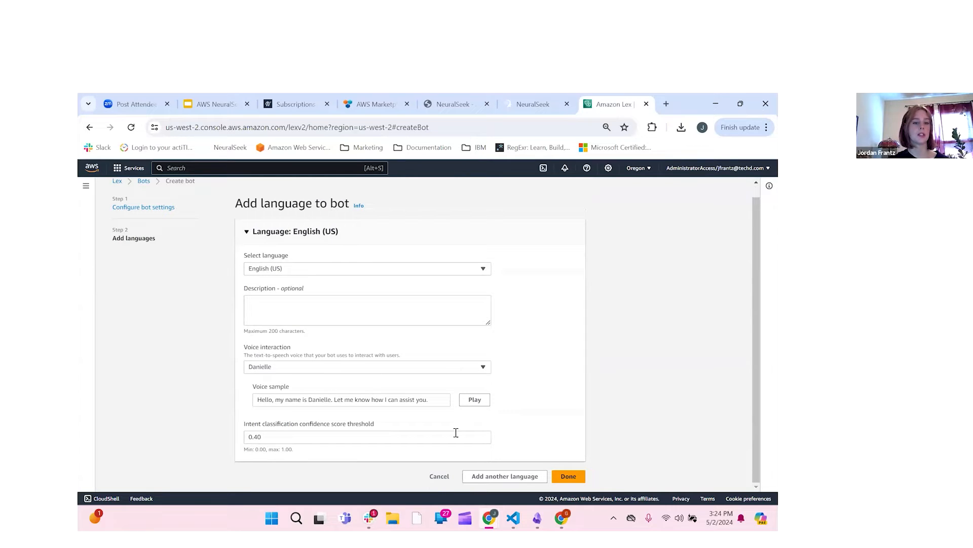
left_click(577, 479)
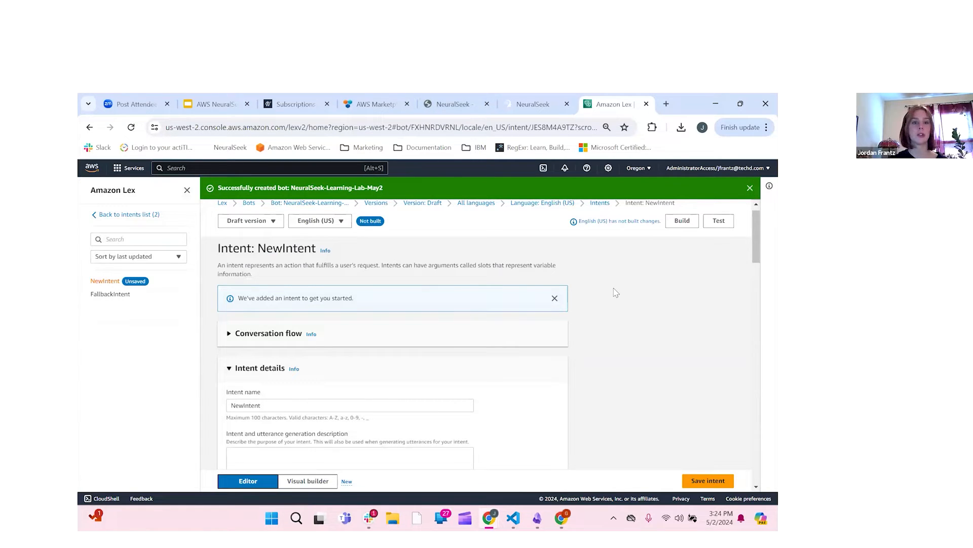
Step: Add 'Hello' as NewIntent's sample utterance
scroll(616, 293, "up", 1)
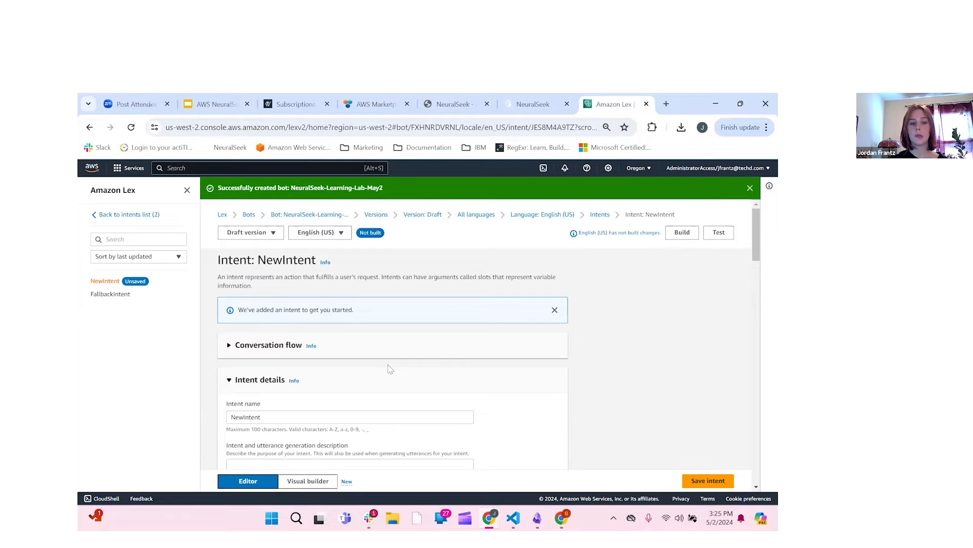
scroll(390, 369, "down", 6)
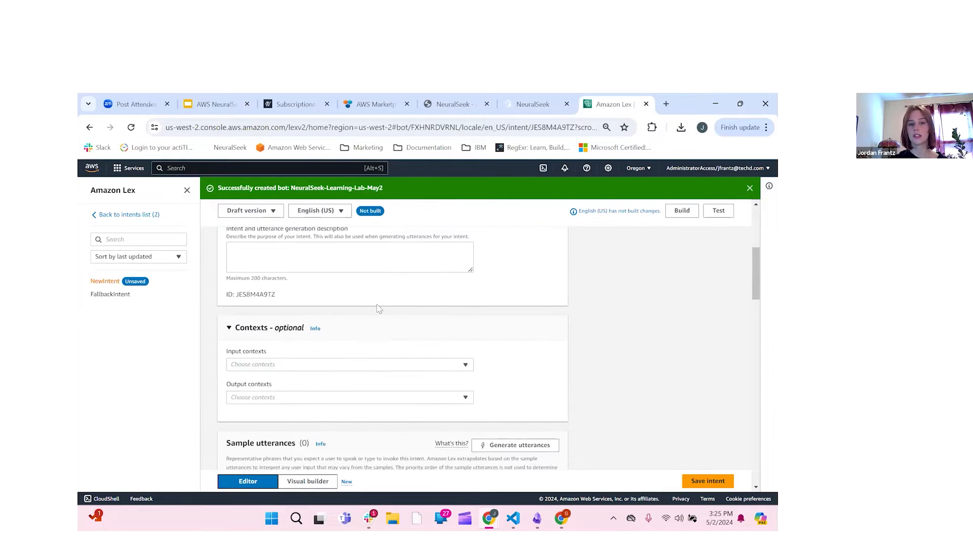
scroll(345, 404, "down", 2)
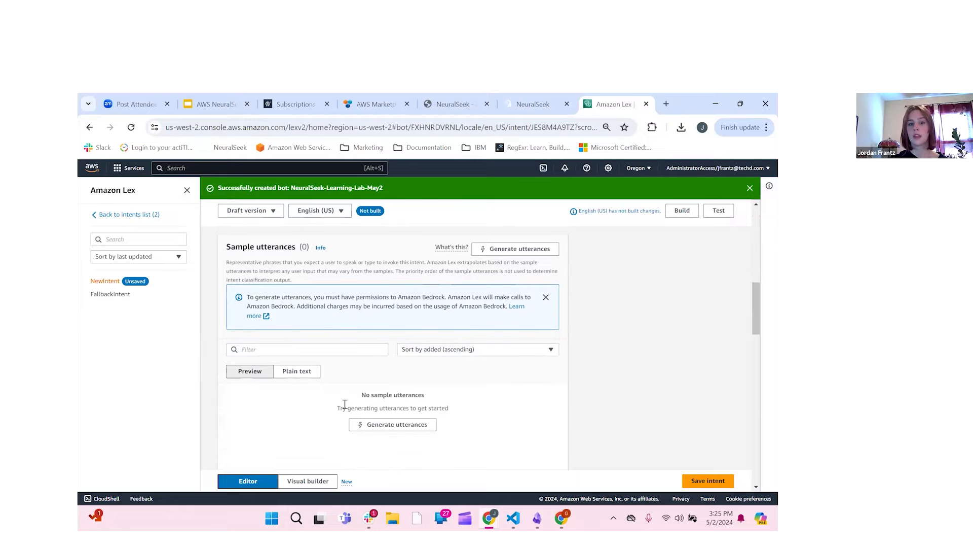
scroll(372, 399, "down", 3)
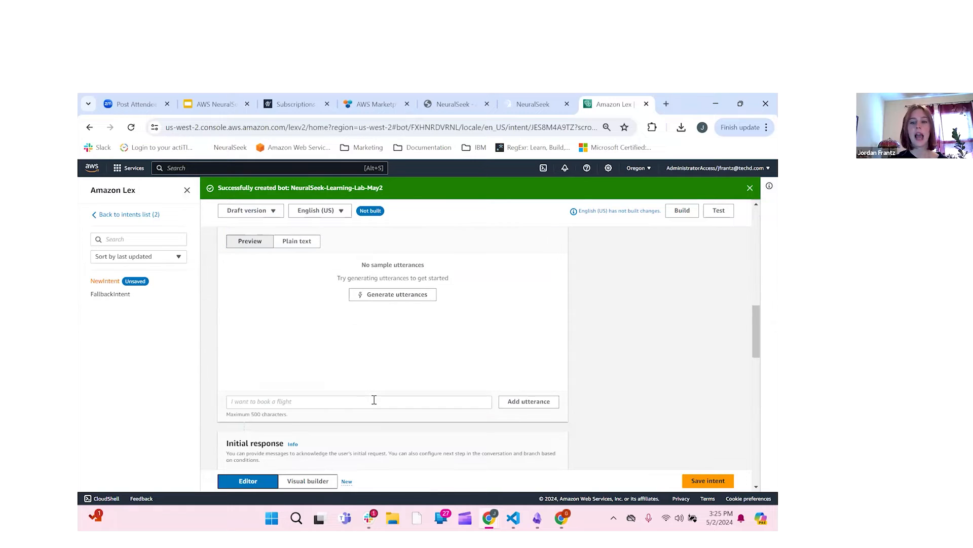
left_click(374, 400)
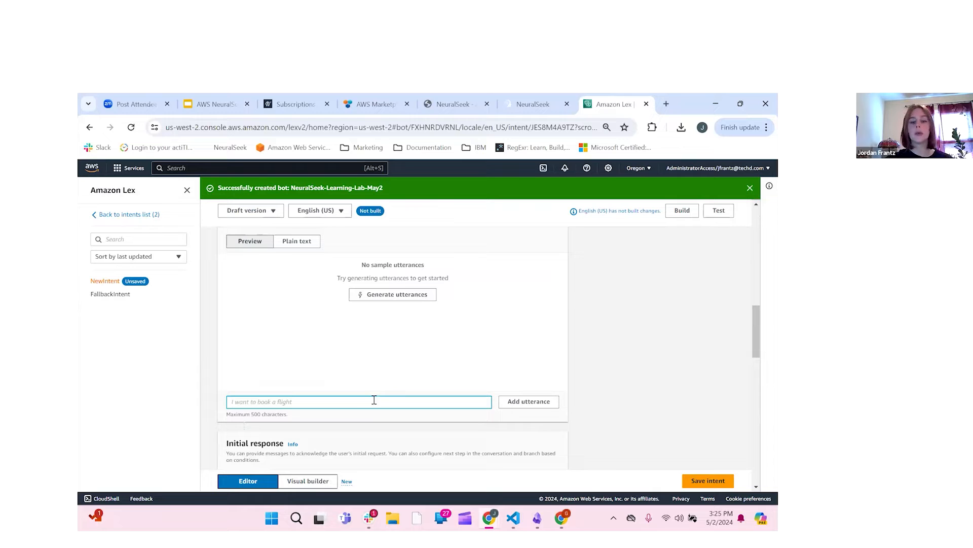
type("Hello")
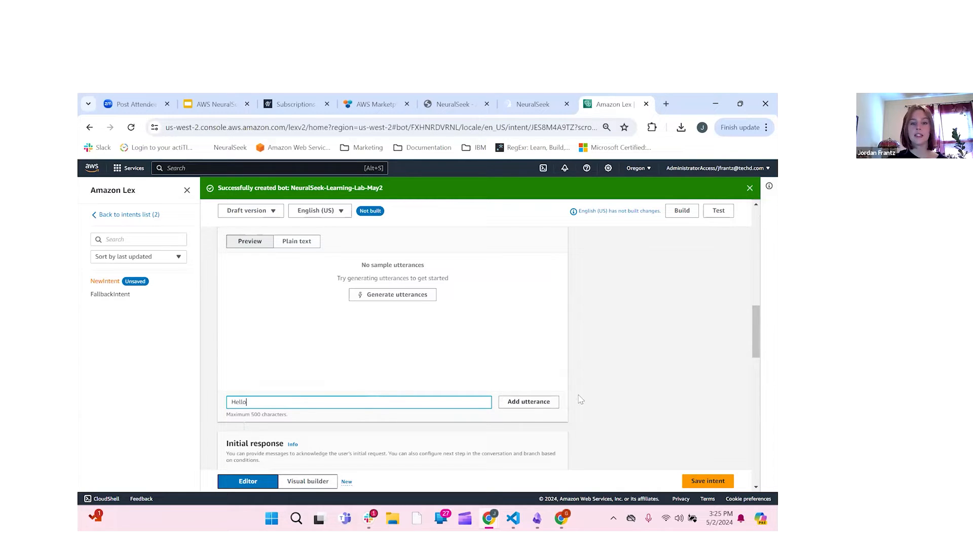
key("Return")
scroll(251, 358, "down", 3)
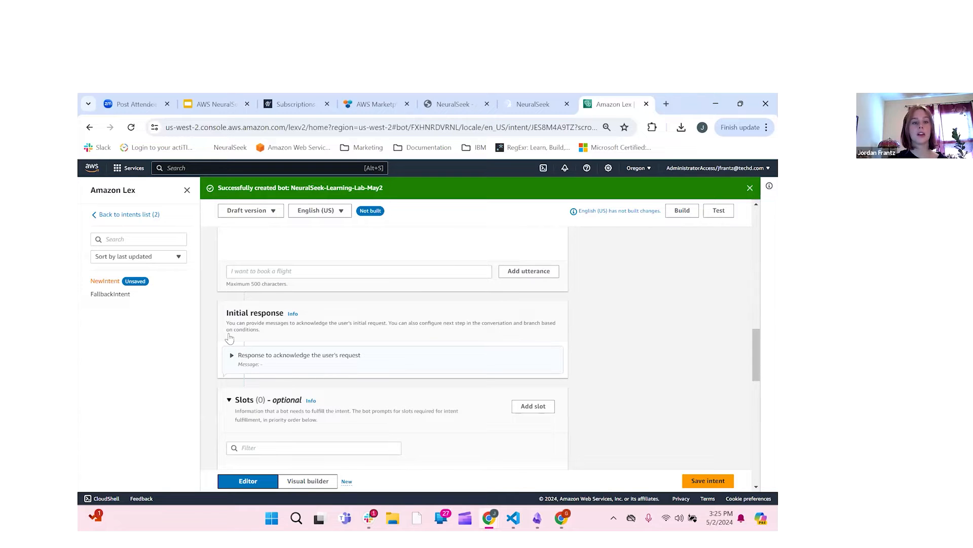
Step: Set NewIntent's acknowledgement message to 'Welcome to TestBot' and save the intent
scroll(248, 348, "down", 1)
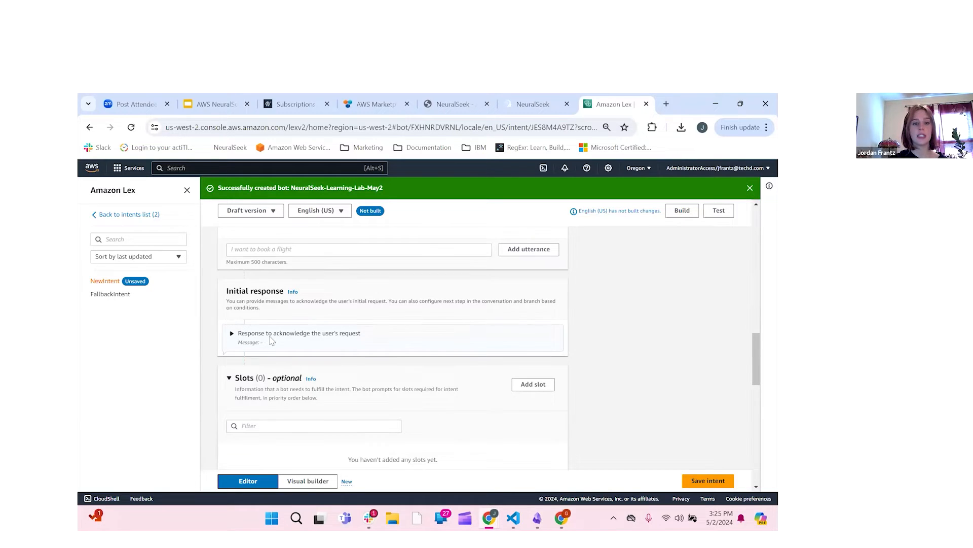
left_click(244, 350)
scroll(244, 354, "down", 2)
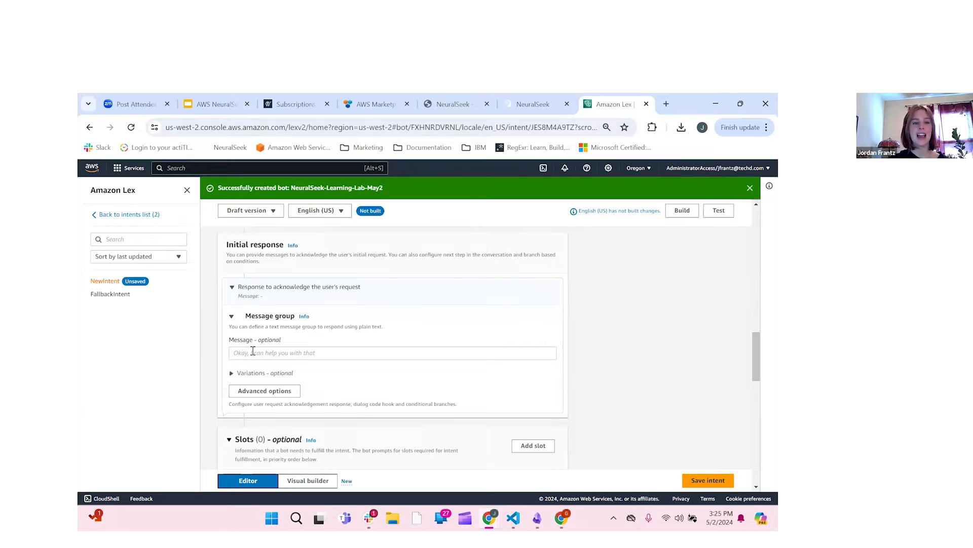
left_click(296, 353)
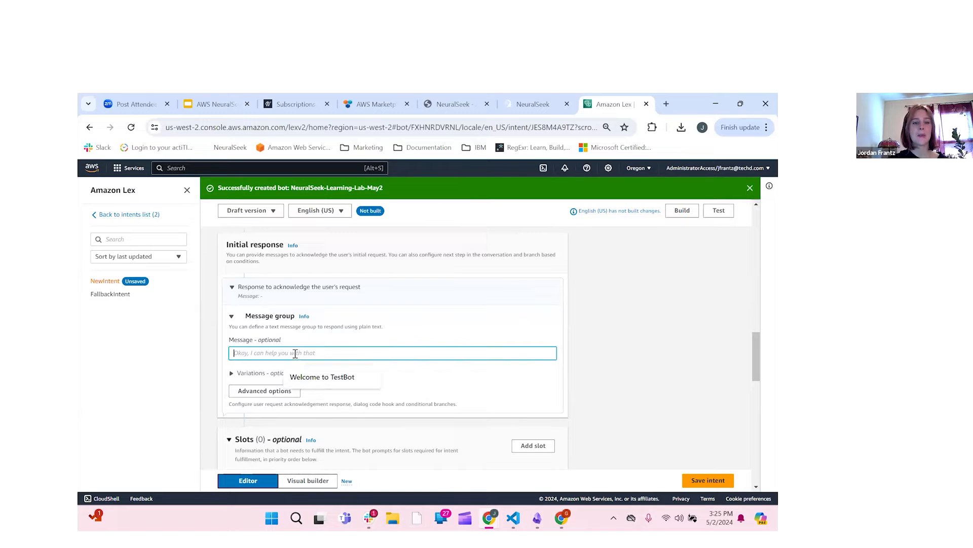
left_click(322, 376)
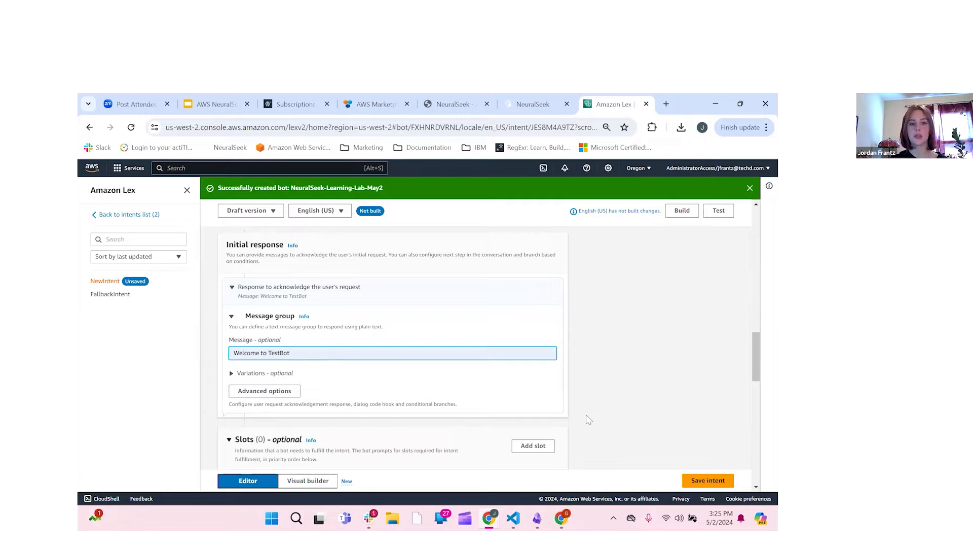
left_click(708, 480)
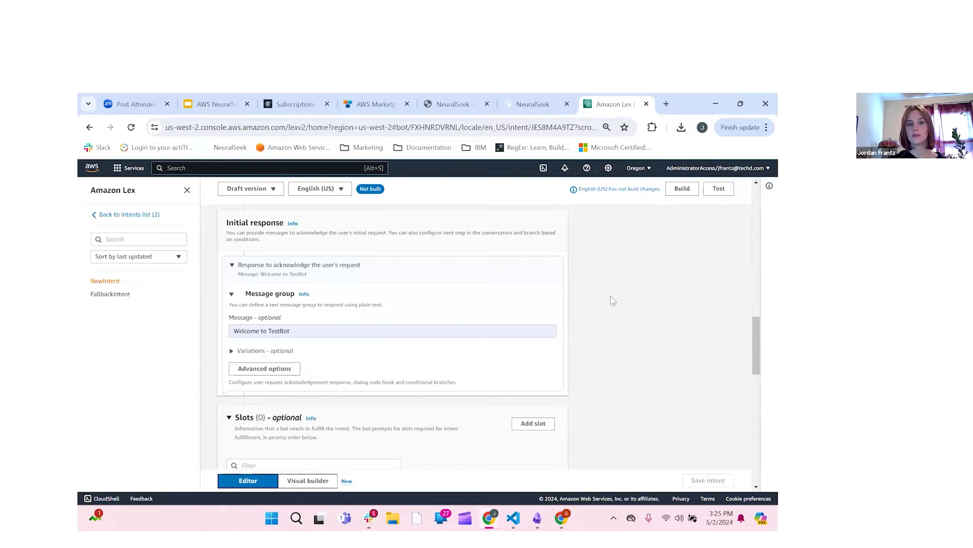
scroll(594, 255, "up", 10)
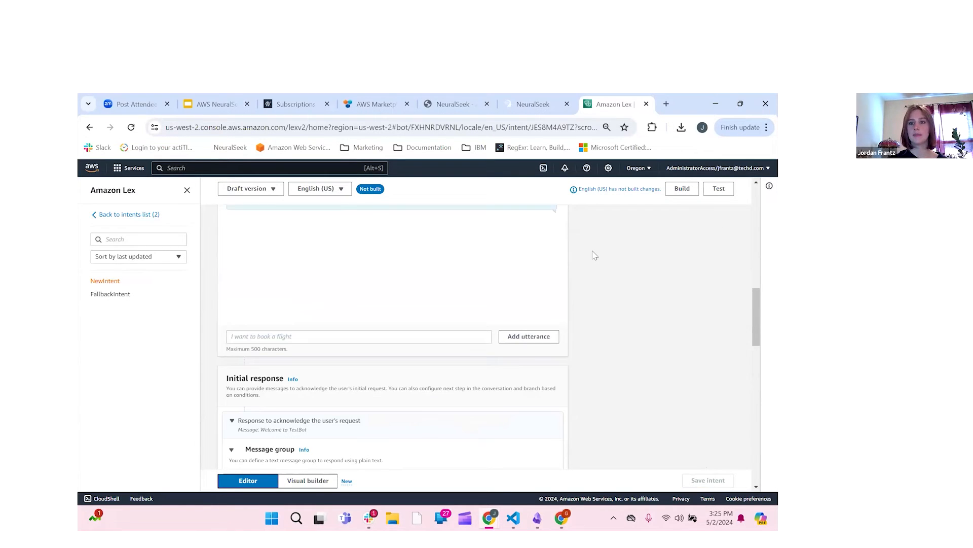
scroll(595, 255, "up", 3)
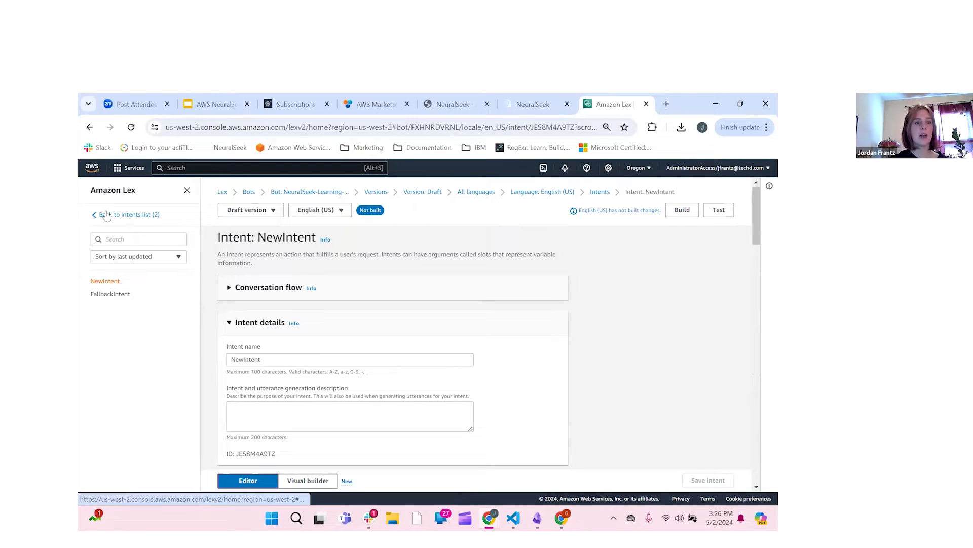
Step: Go from the intents list to Aliases > TestBotAlias and open its English (US) language page
left_click(115, 216)
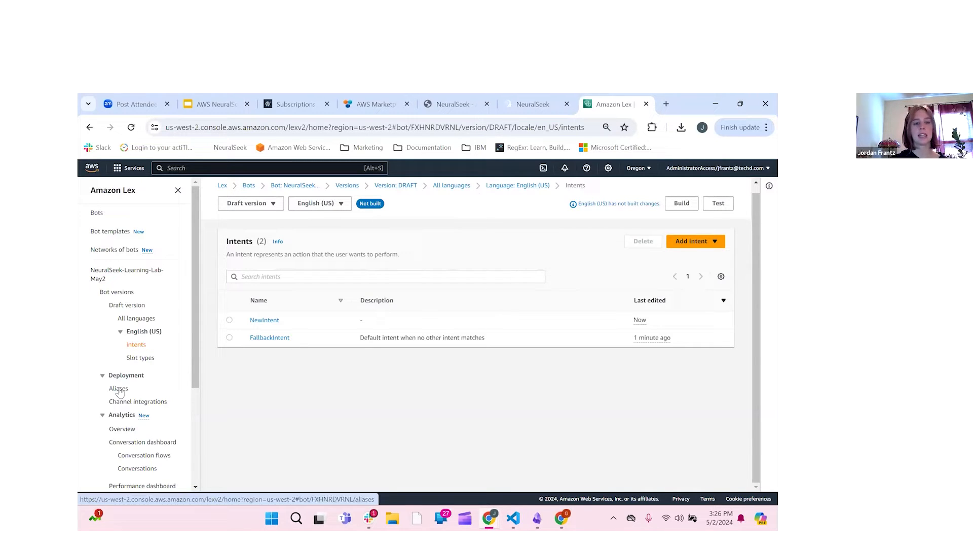
left_click(118, 389)
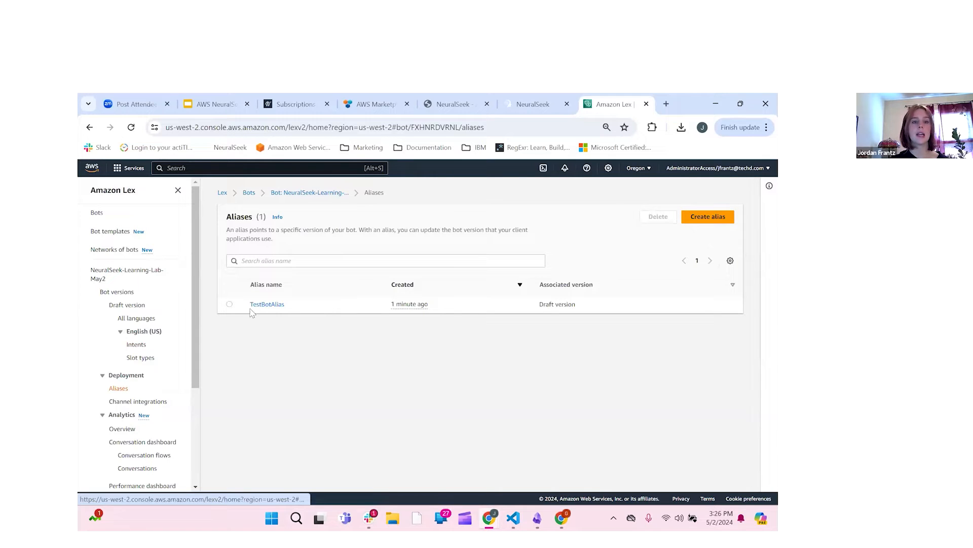
left_click(277, 308)
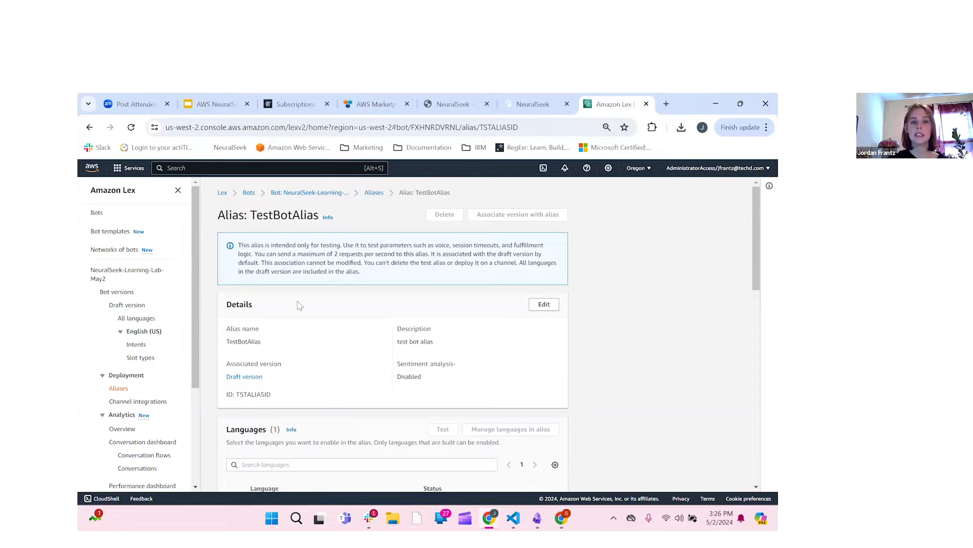
scroll(409, 278, "down", 3)
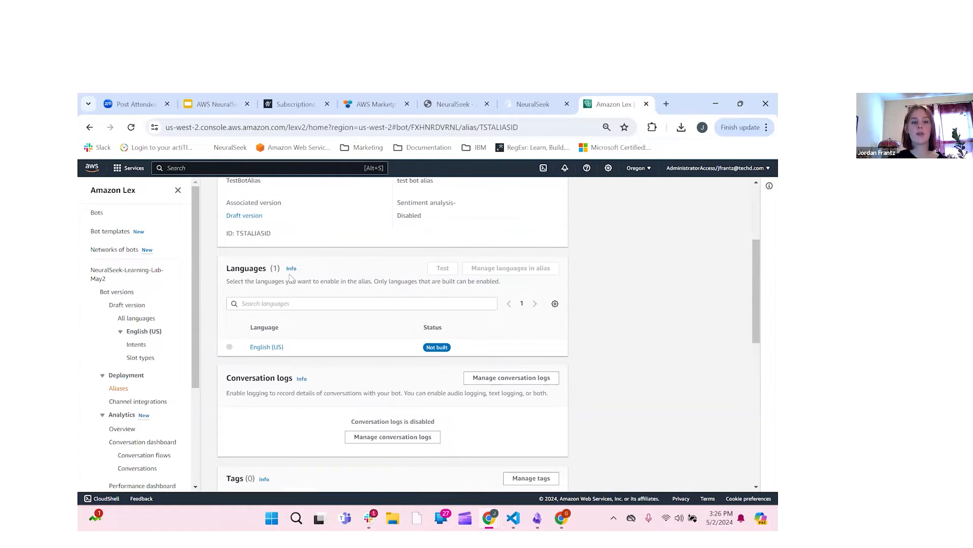
left_click(259, 349)
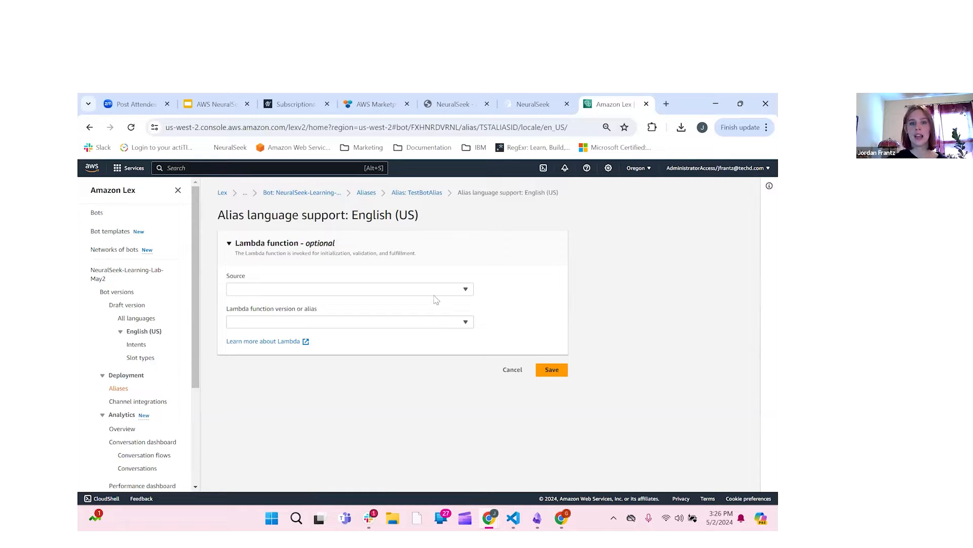
Step: Set the English (US) Lambda source to NeuralSeek-Learning-Lab-May02, version $LATEST, and save
left_click(465, 290)
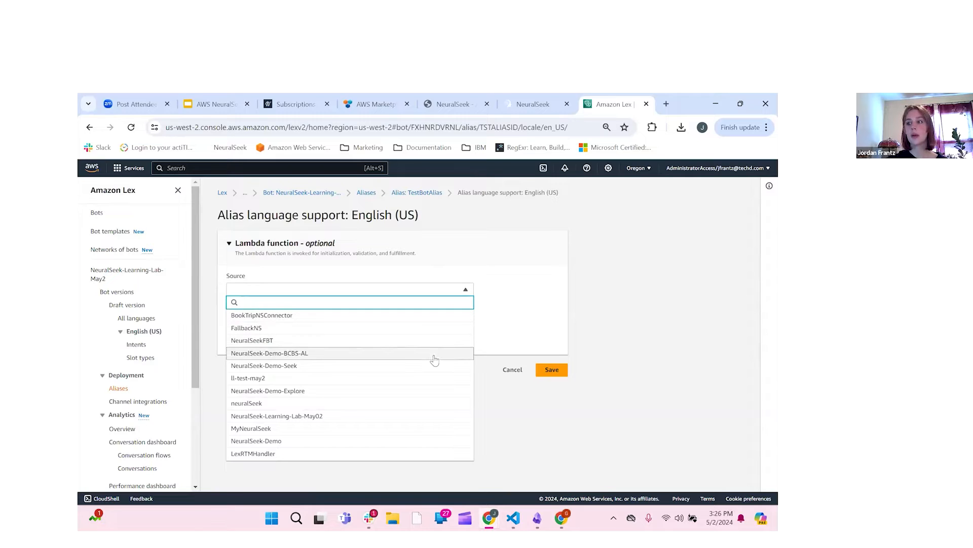
left_click(387, 420)
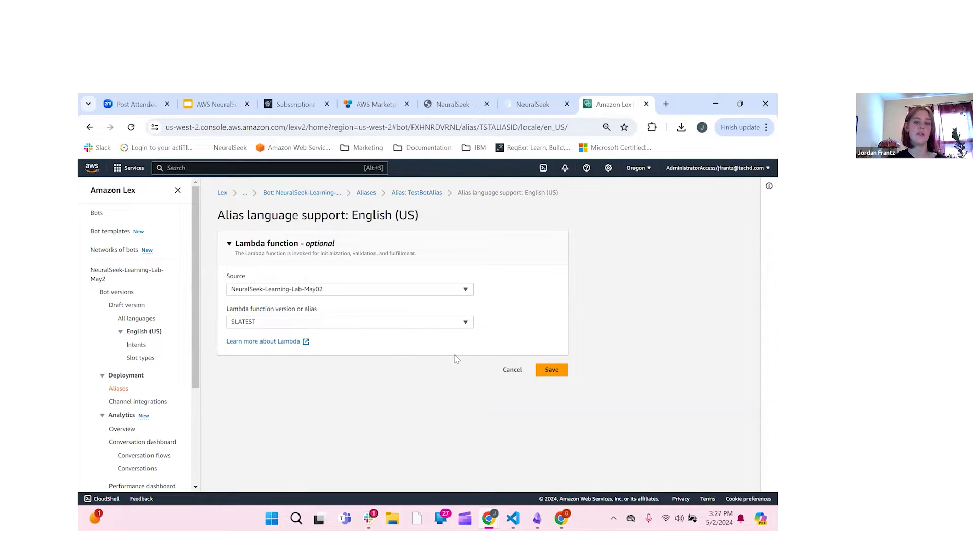
left_click(559, 376)
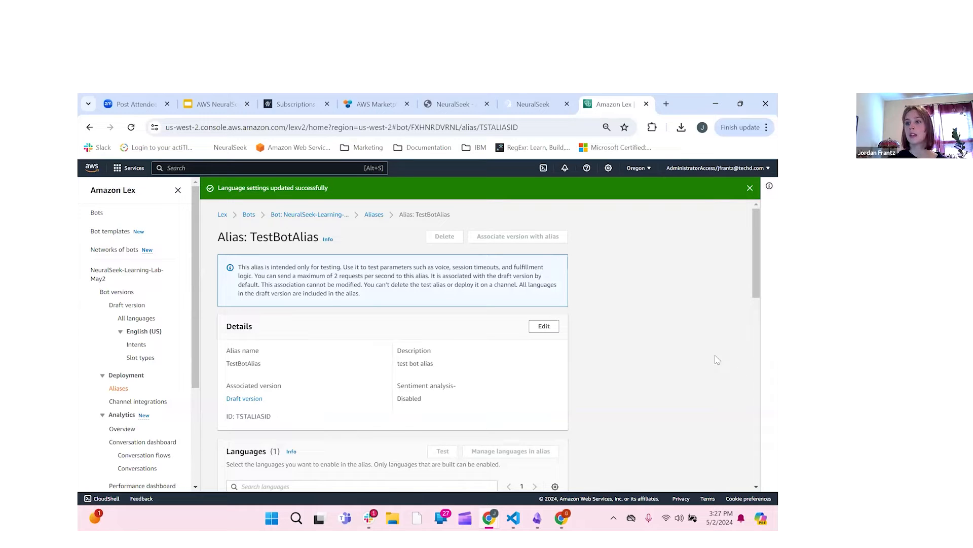
scroll(693, 352, "down", 1)
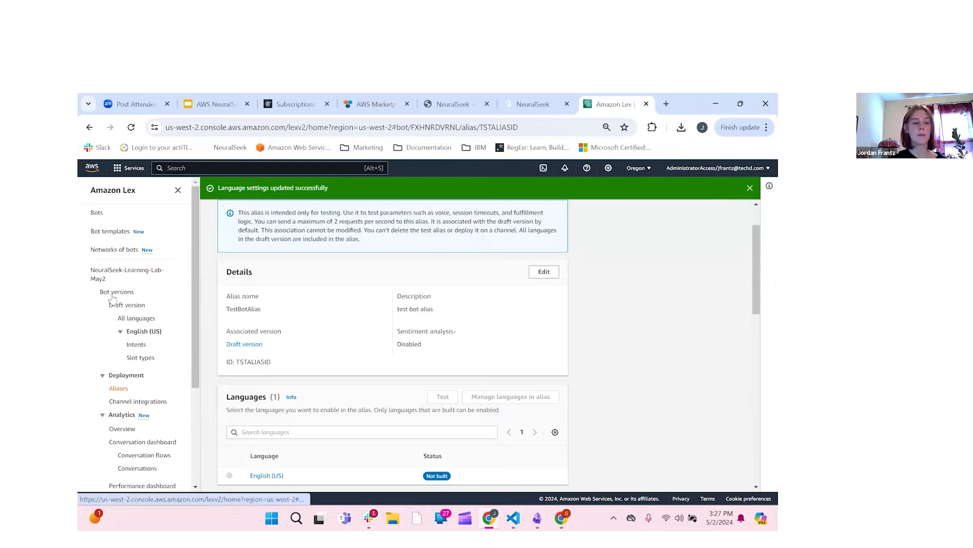
Step: Check 'Use a Lambda function for fulfillment' on FallbackIntent, save it, and build English (US)
left_click(137, 344)
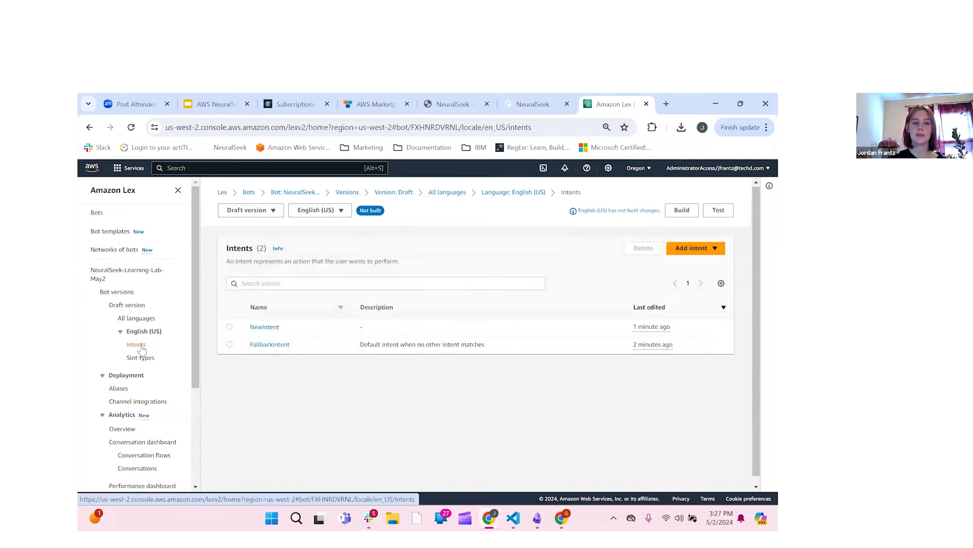
left_click(283, 345)
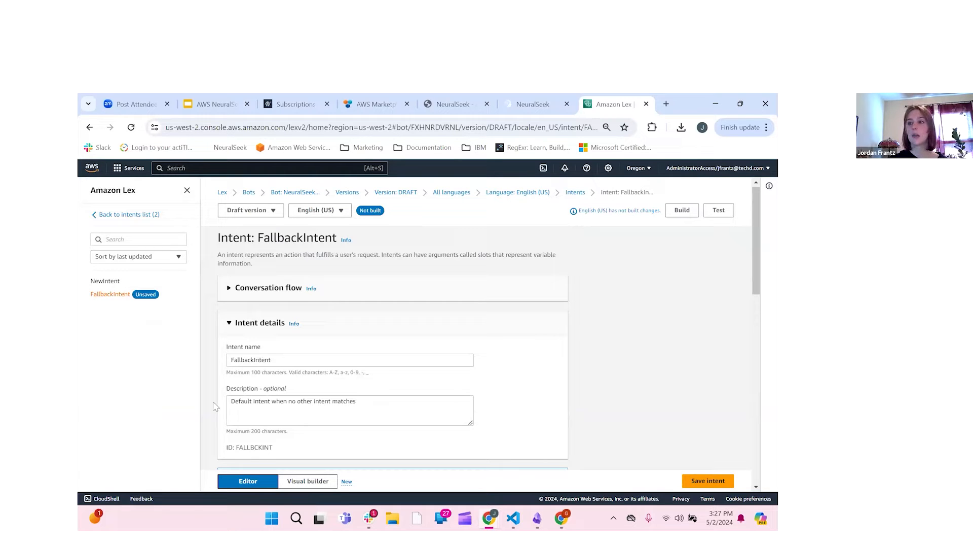
scroll(215, 406, "down", 3)
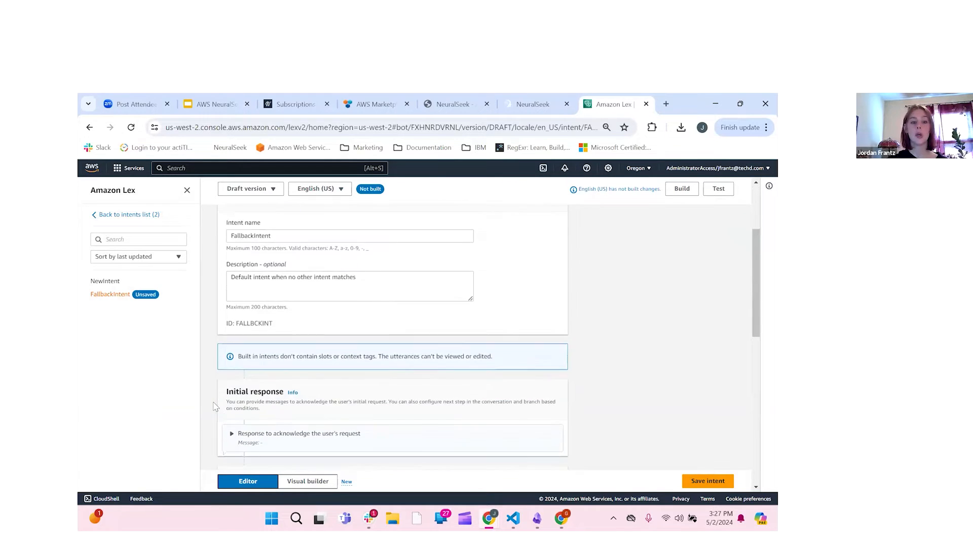
scroll(216, 406, "down", 5)
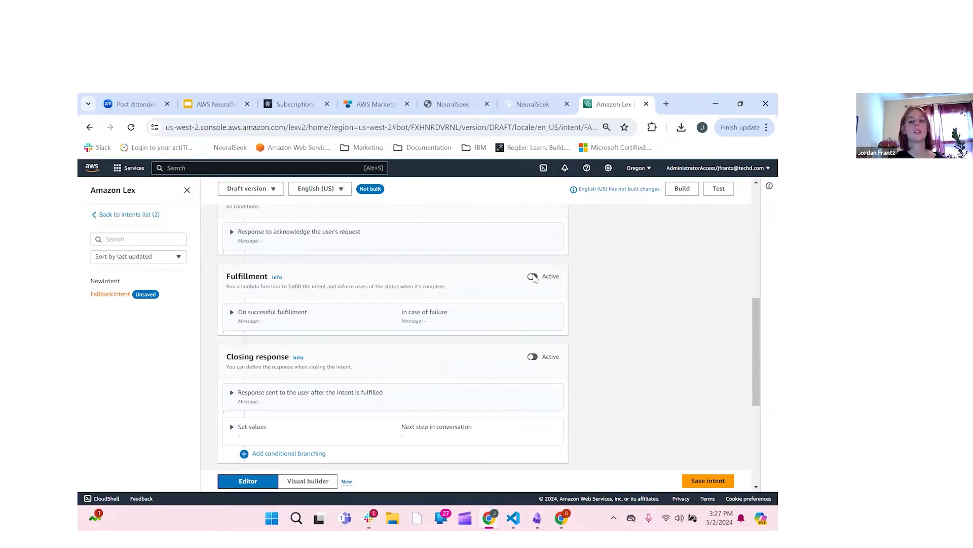
left_click(234, 313)
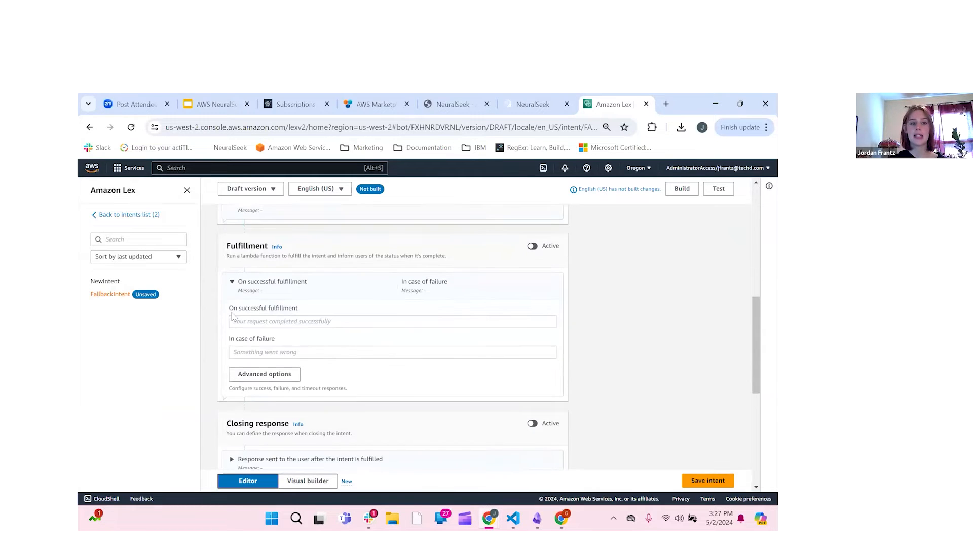
left_click(265, 375)
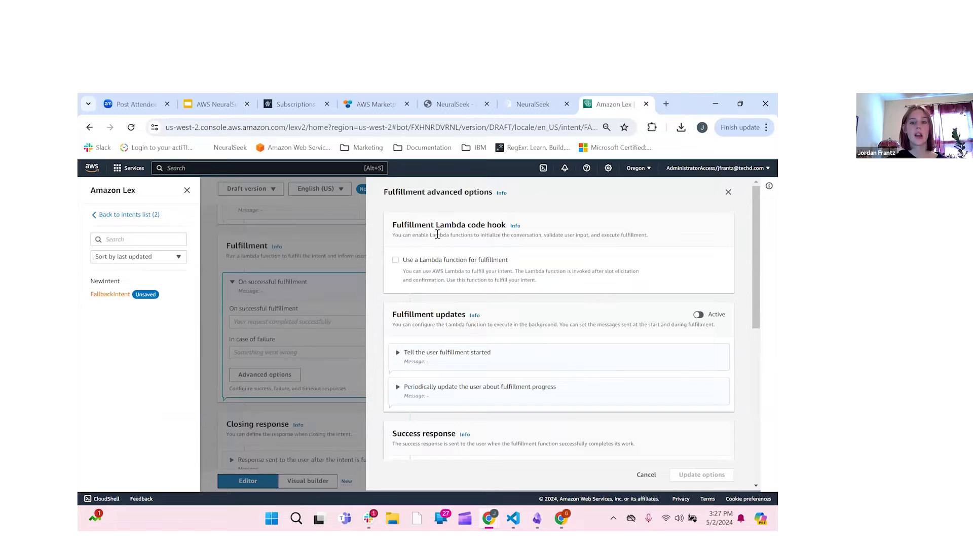
left_click(396, 260)
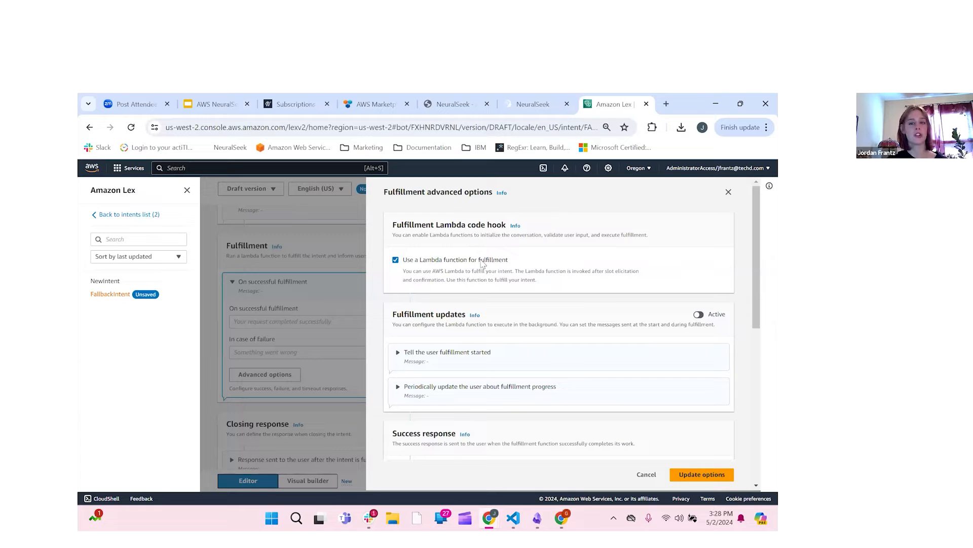
left_click(718, 479)
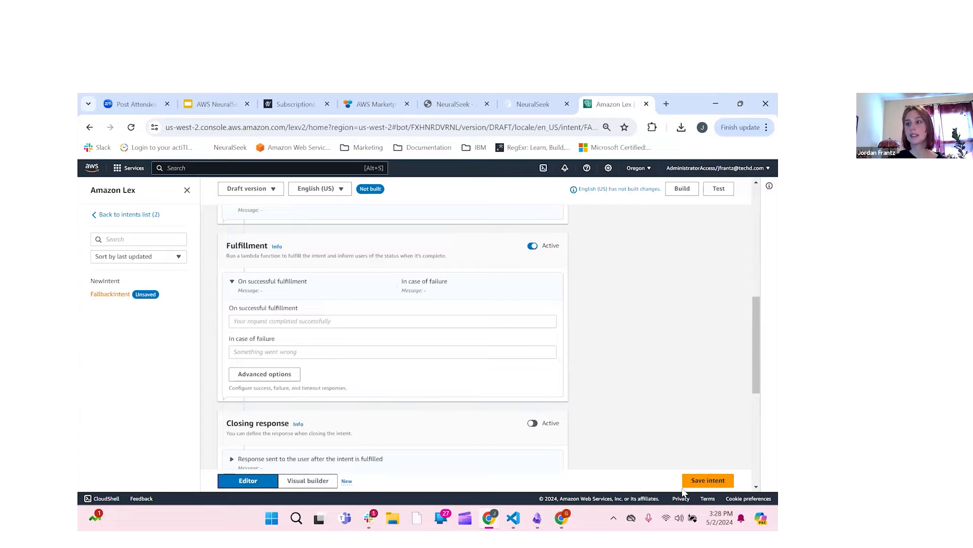
left_click(695, 483)
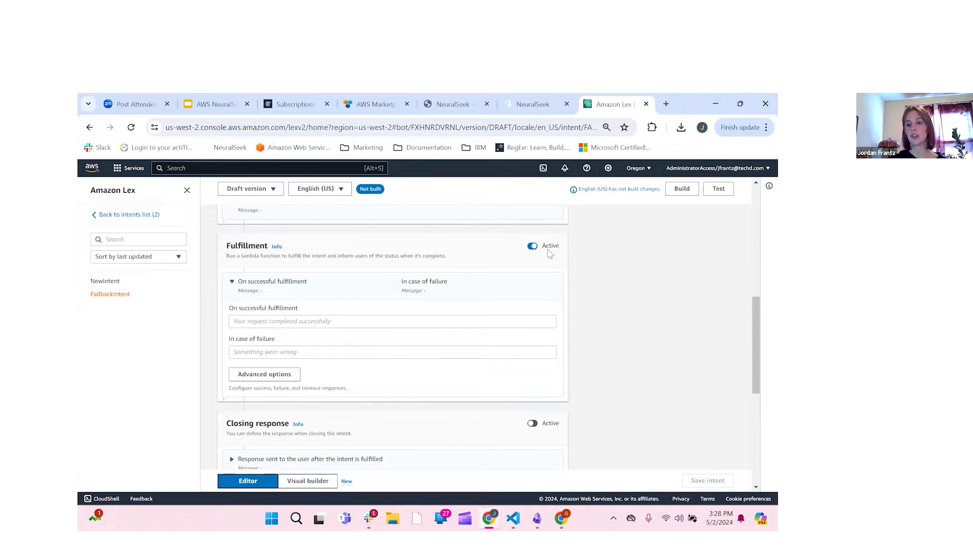
scroll(633, 324, "up", 10)
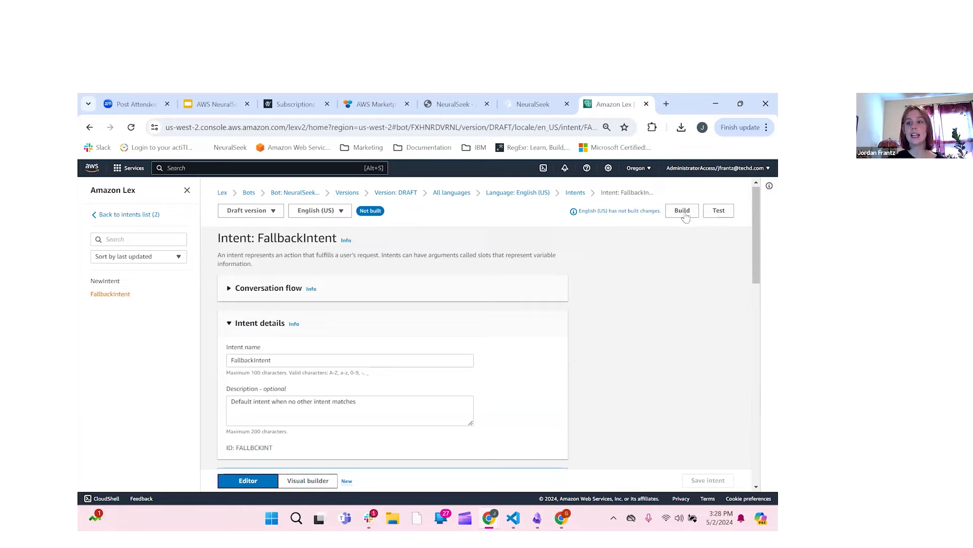
left_click(685, 213)
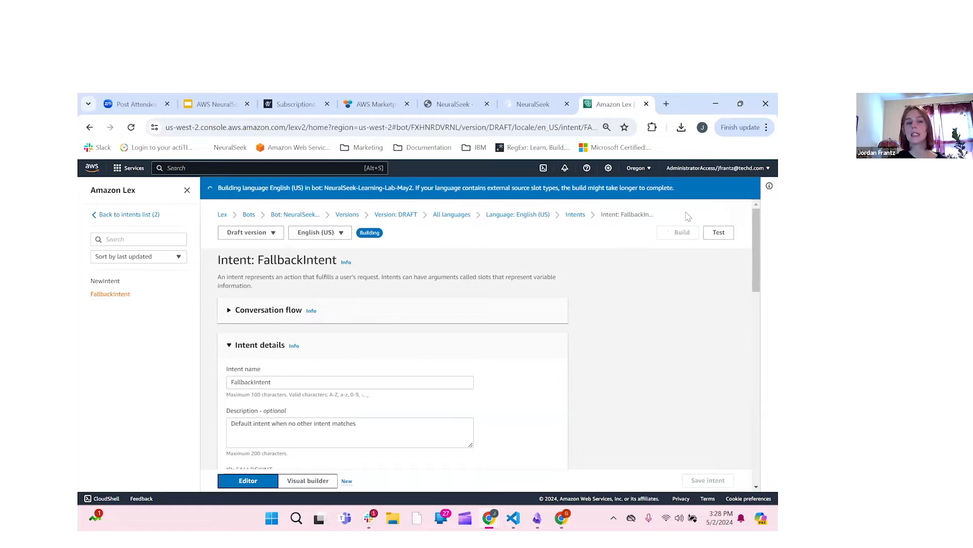
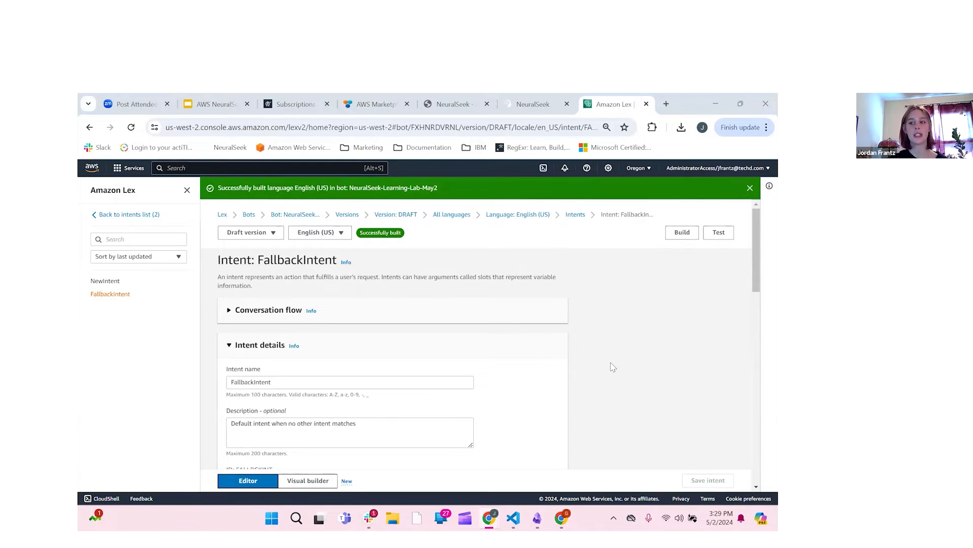
Step: Open the Test Draft version chat panel for the Lex bot
left_click(720, 236)
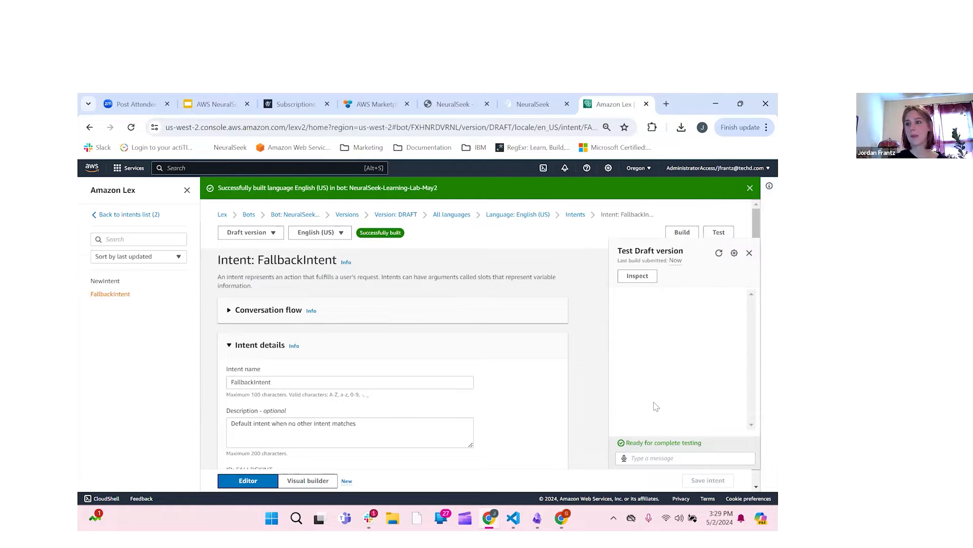
Step: Ask the draft bot 'What is NeuralSeek?' and close the test chat after it answers
left_click(670, 457)
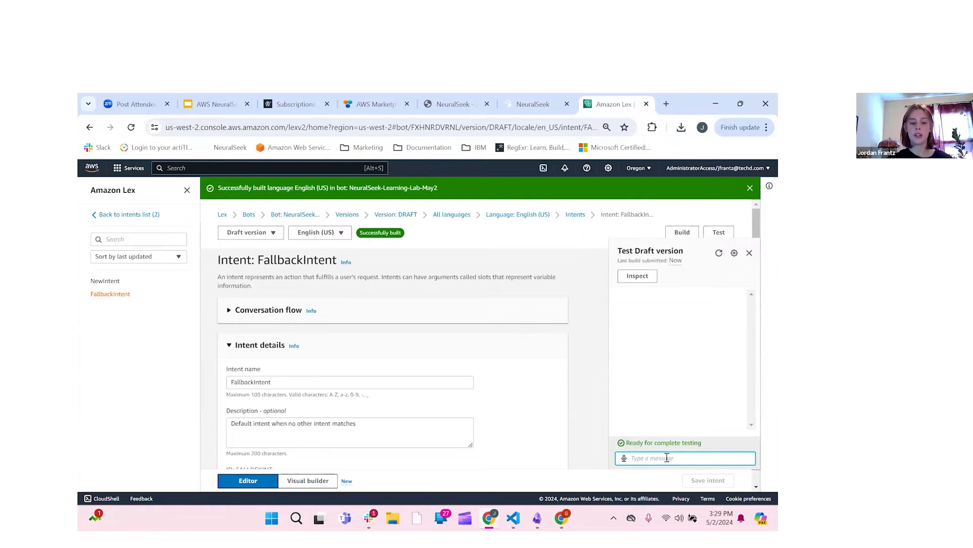
type("What is")
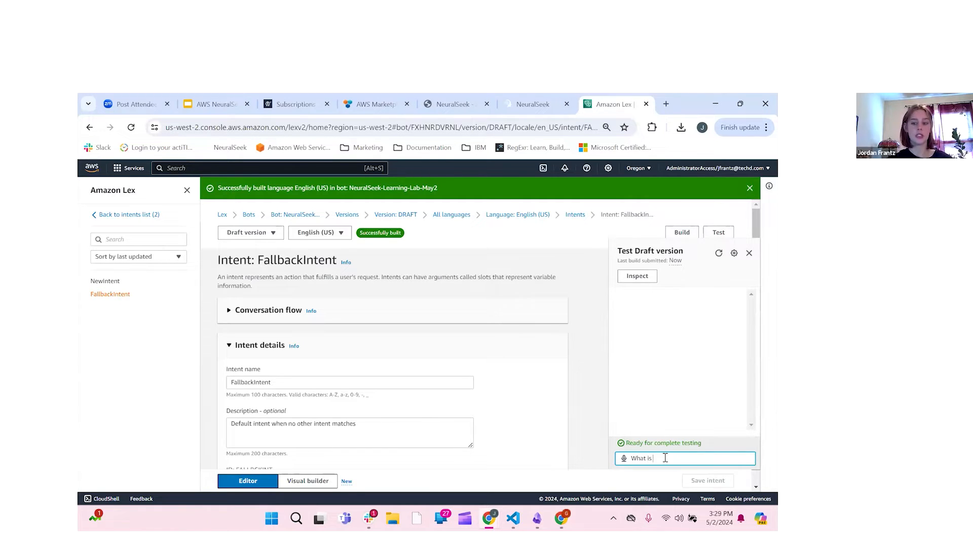
type(" NeuralSeek?")
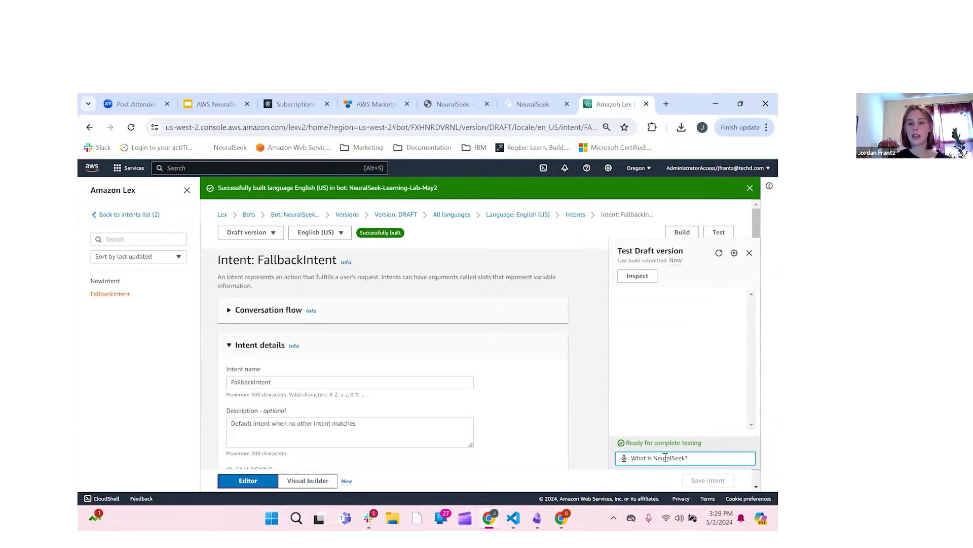
key("Return")
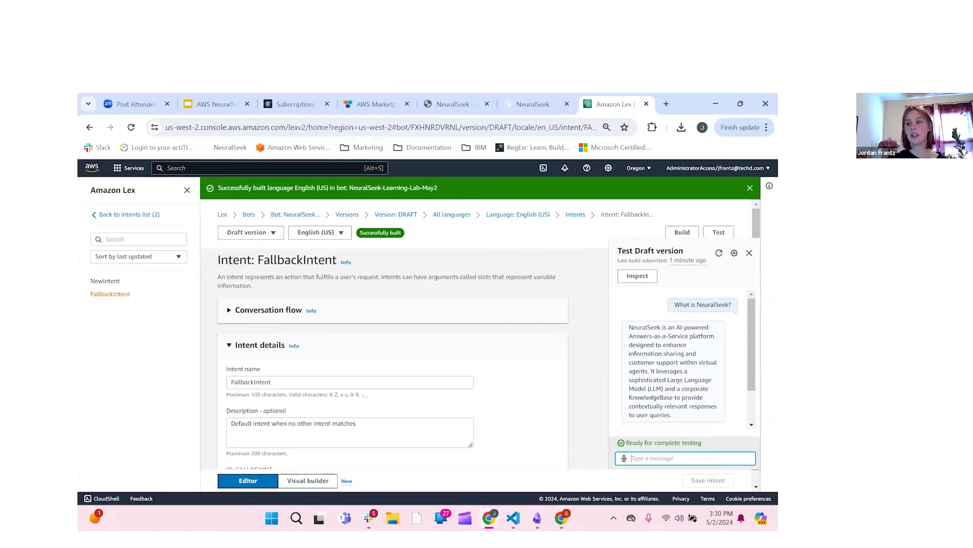
left_click(750, 254)
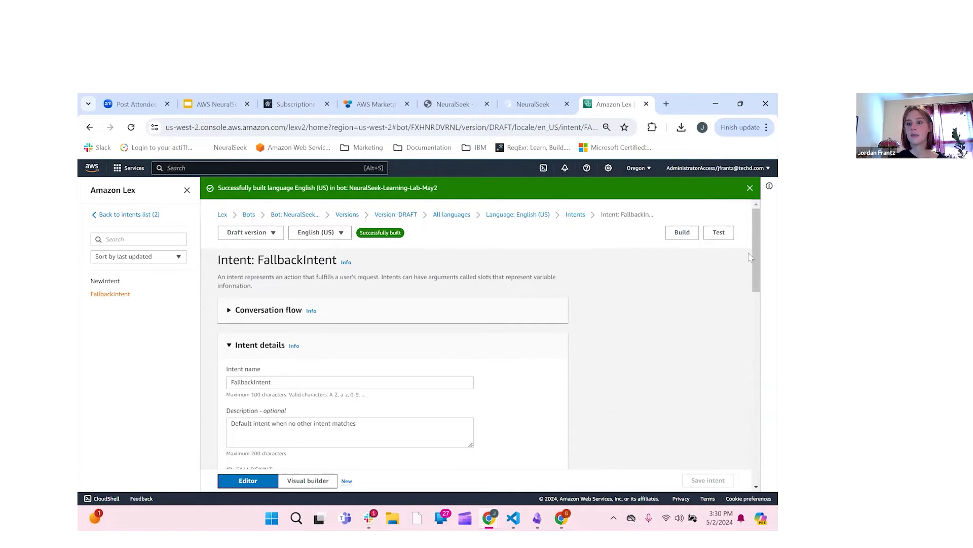
Step: Dismiss the build notice, switch to the NeuralSeek tab and go from Home to Seek
left_click(750, 188)
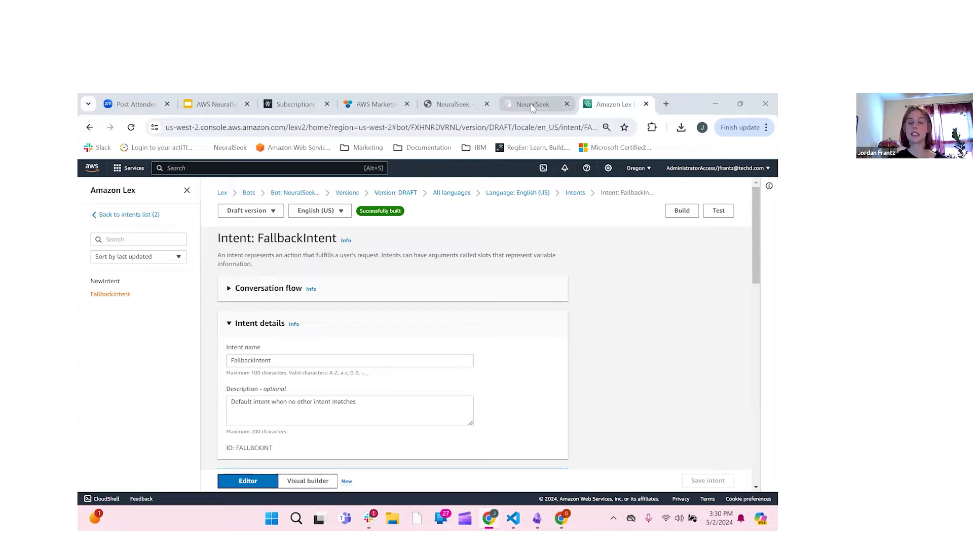
mouse_move(533, 108)
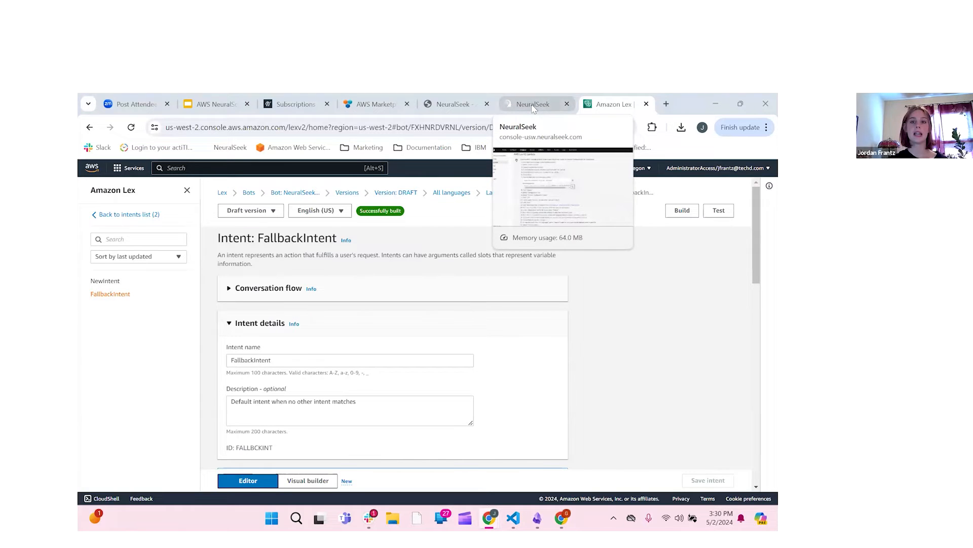
left_click(533, 108)
left_click(184, 171)
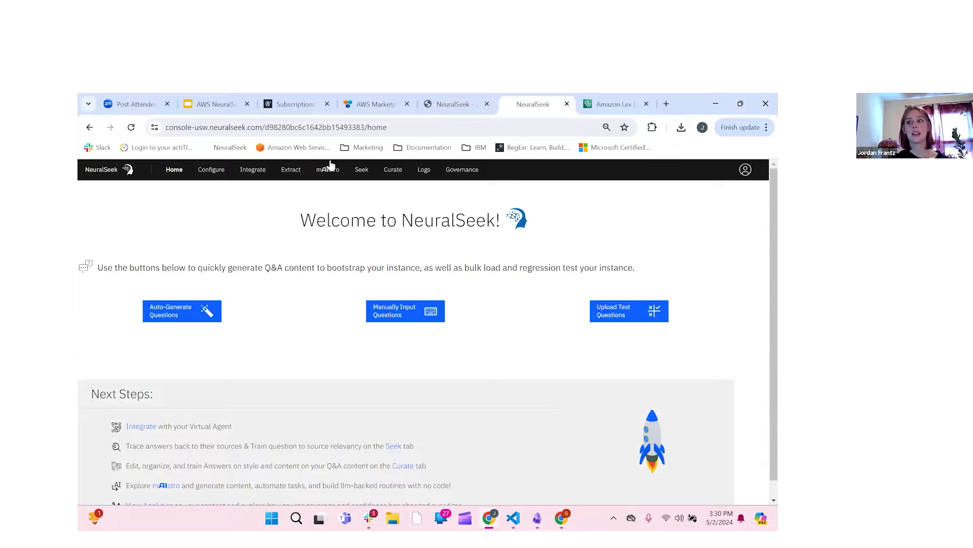
left_click(366, 174)
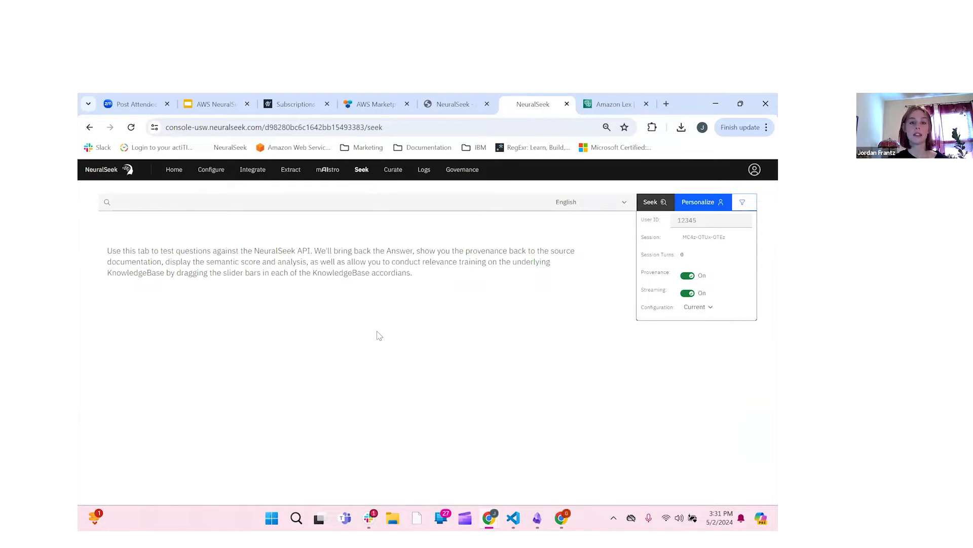
Step: Ask Seek 'What is the best cereal?'
left_click(306, 202)
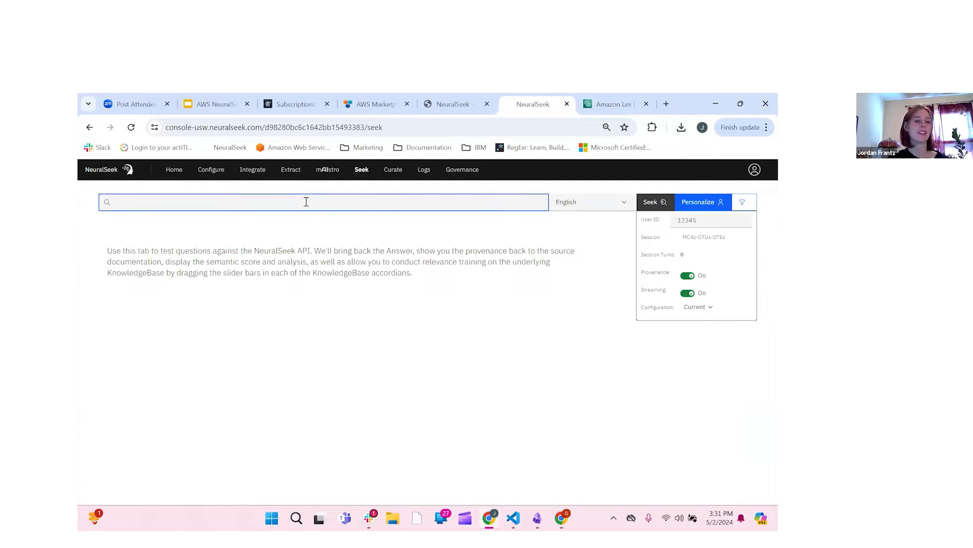
type("What")
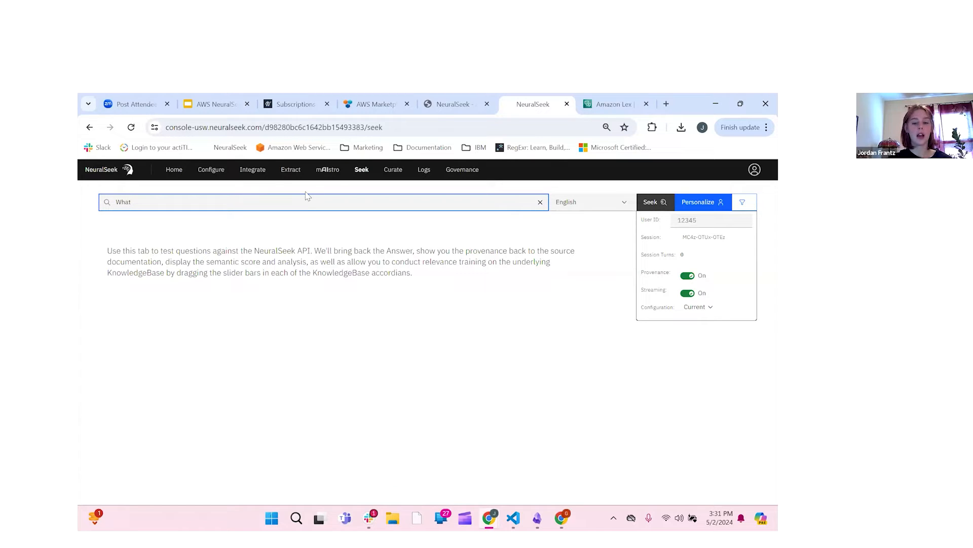
type(" is")
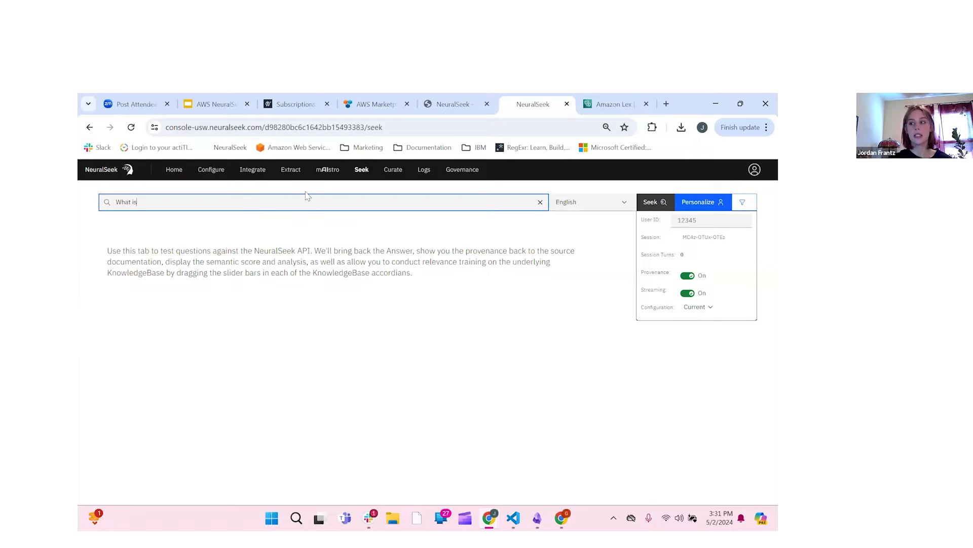
type(" the best cereal?")
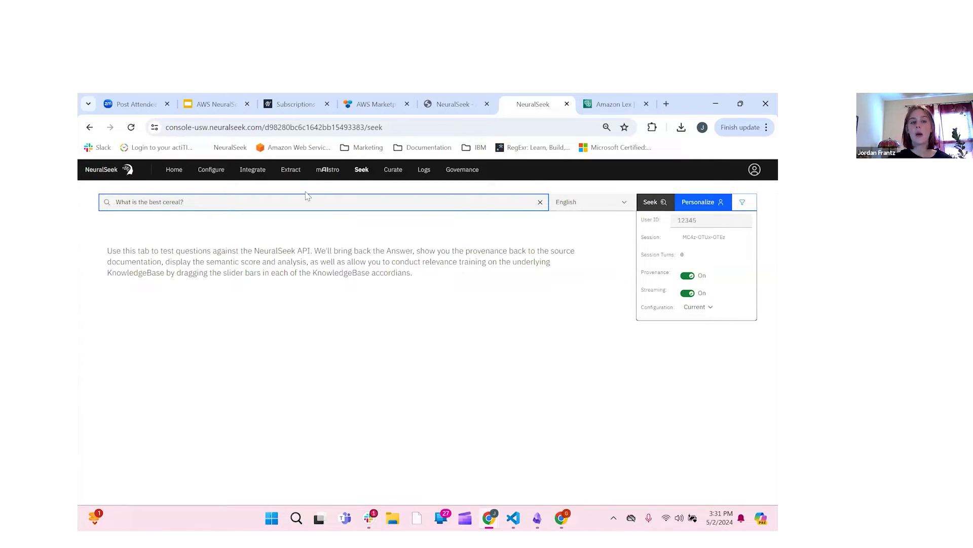
key("Return")
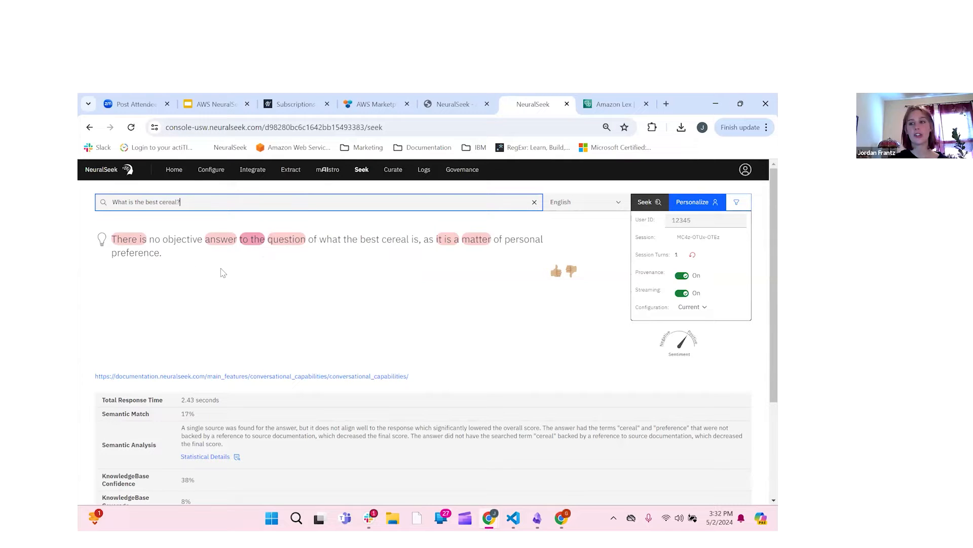
Step: Review the 17% semantic match and 38% confidence, and expand the Conversational Capabilities passage
scroll(278, 312, "down", 1)
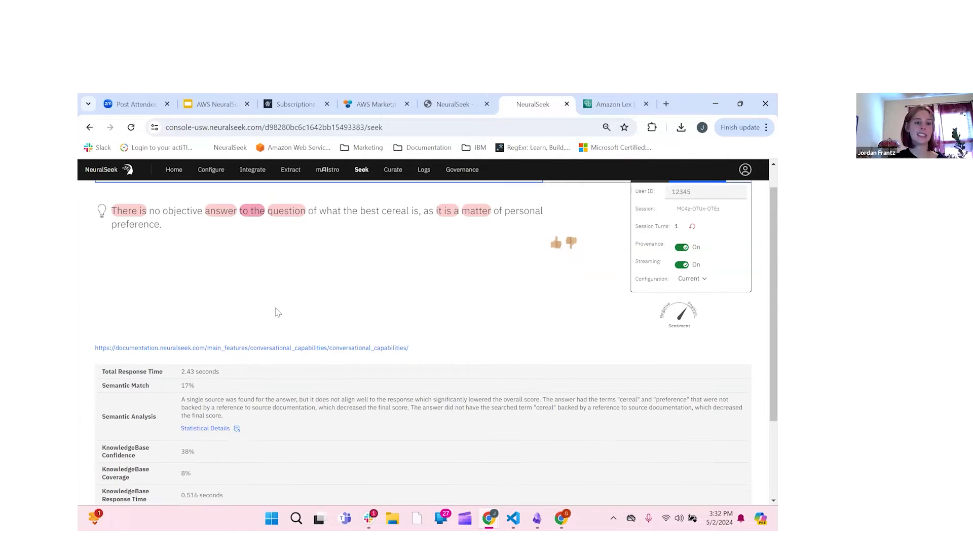
scroll(278, 313, "down", 2)
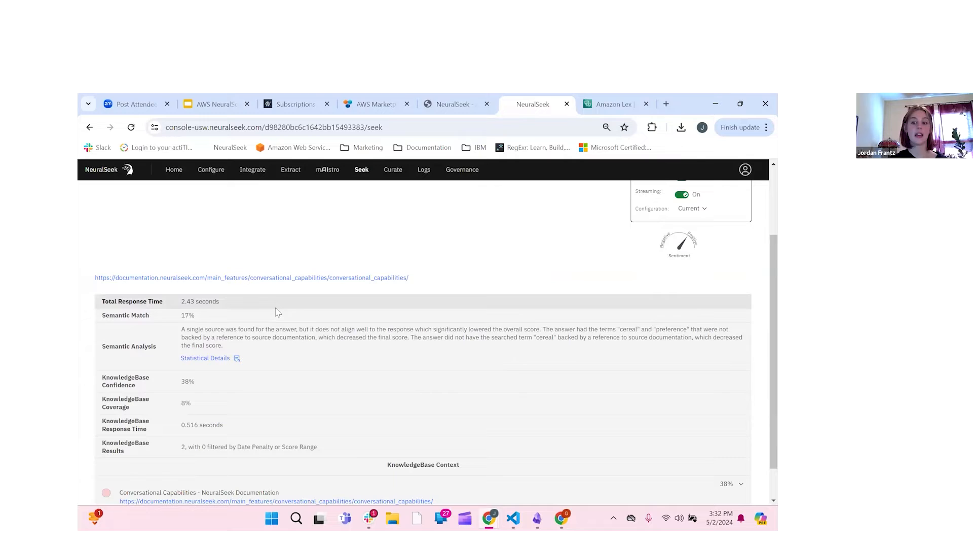
scroll(255, 299, "down", 1)
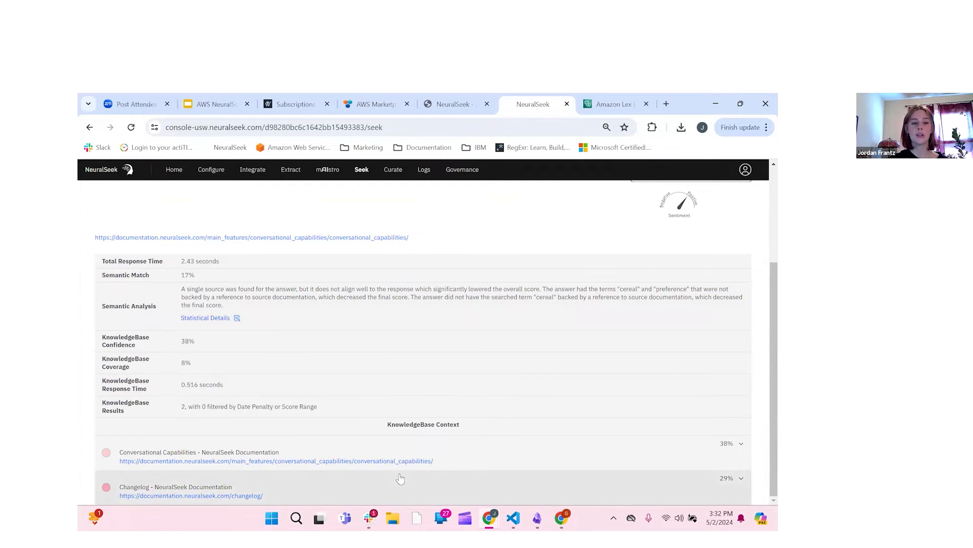
left_click(484, 449)
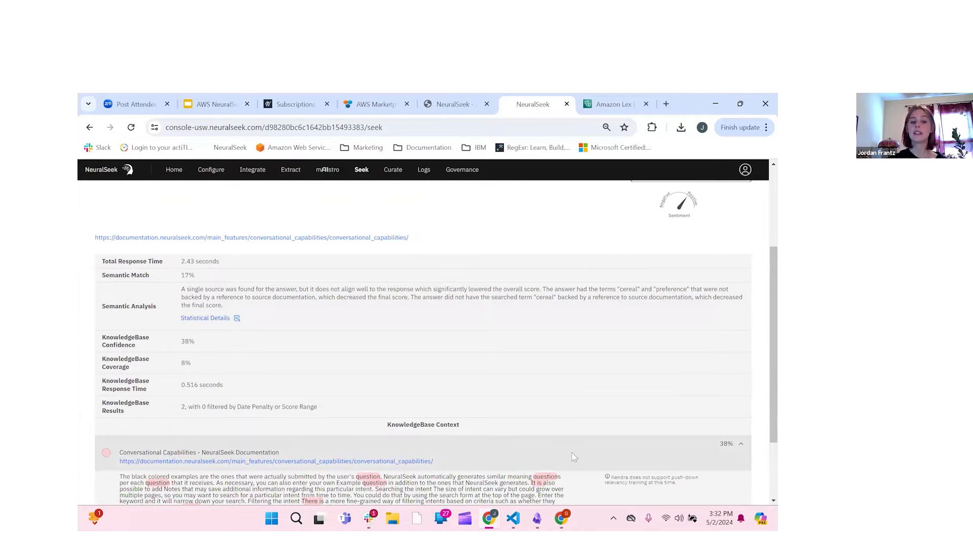
scroll(574, 456, "down", 2)
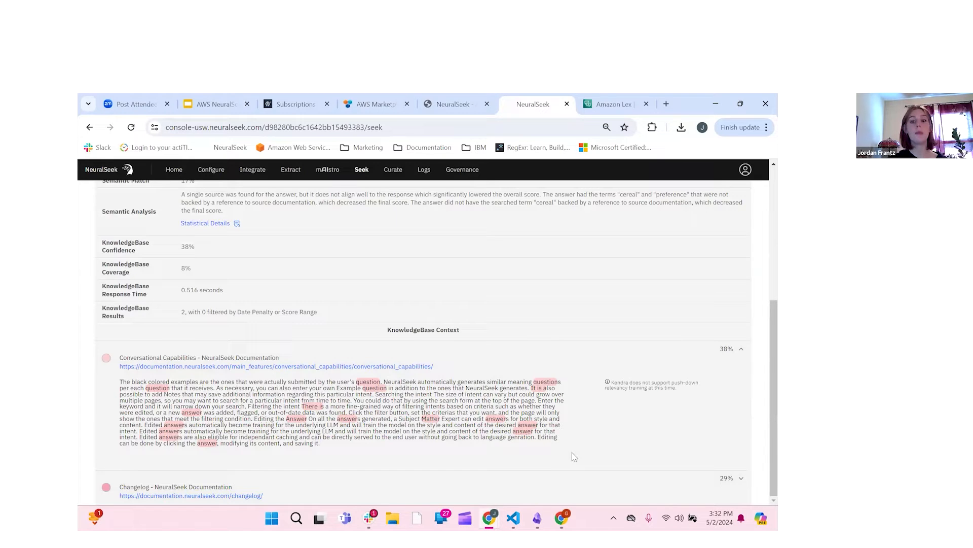
scroll(474, 317, "up", 5)
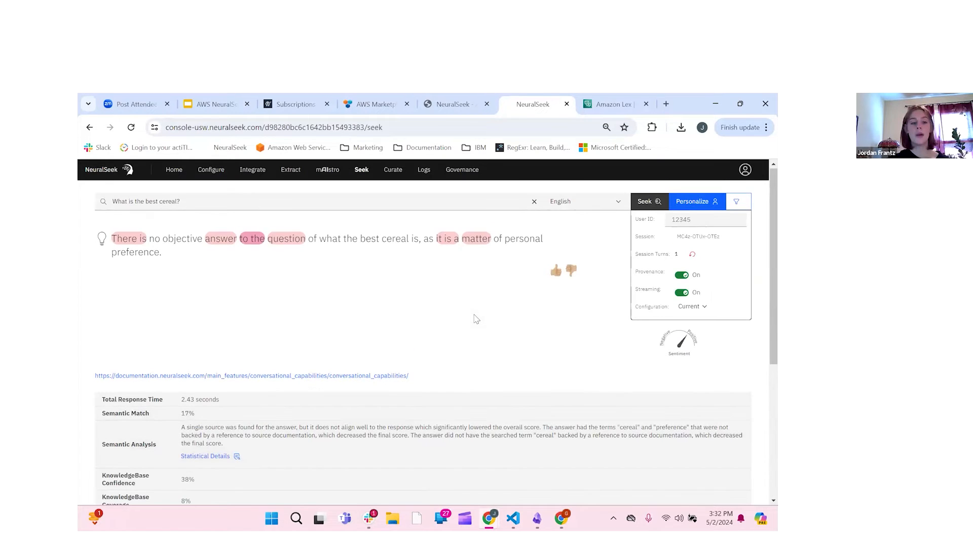
scroll(407, 359, "down", 1)
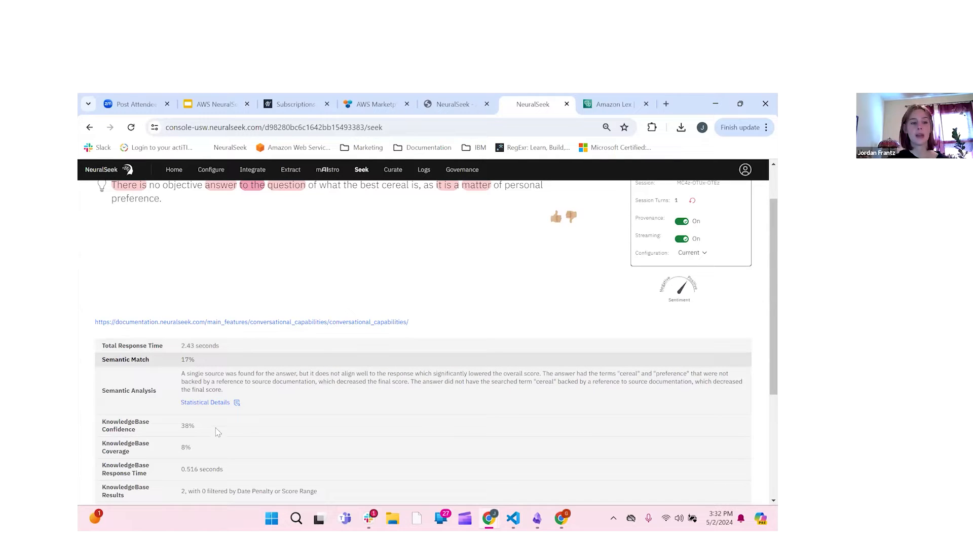
scroll(218, 431, "down", 1)
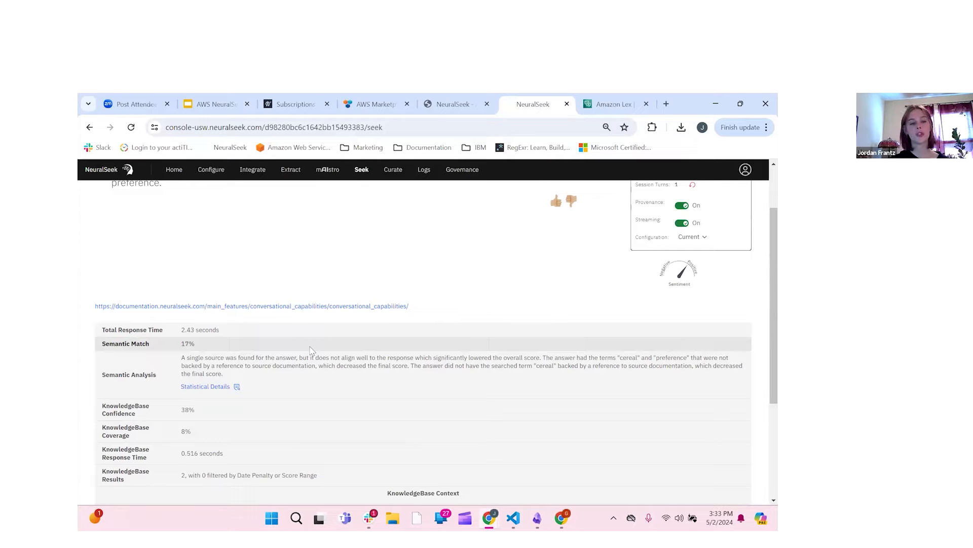
scroll(357, 269, "up", 1)
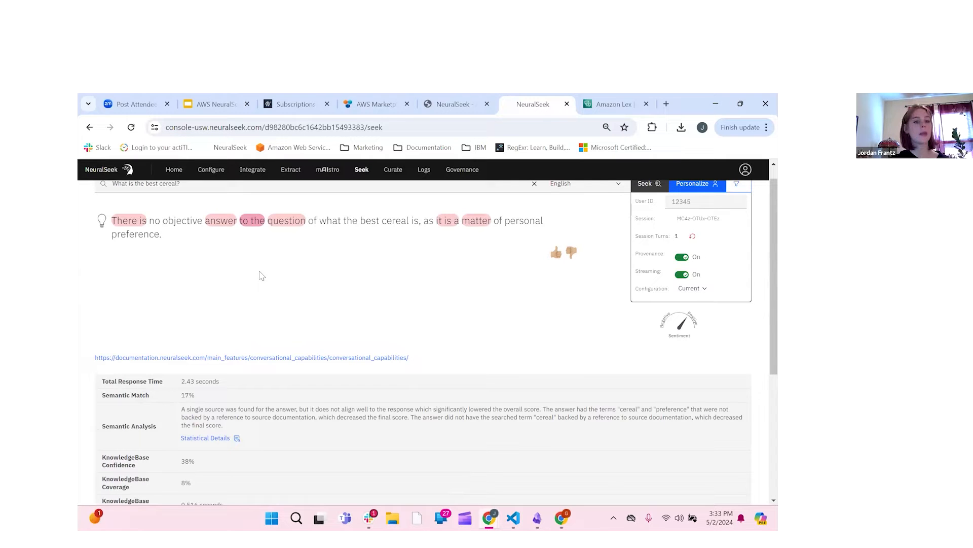
scroll(233, 424, "down", 1)
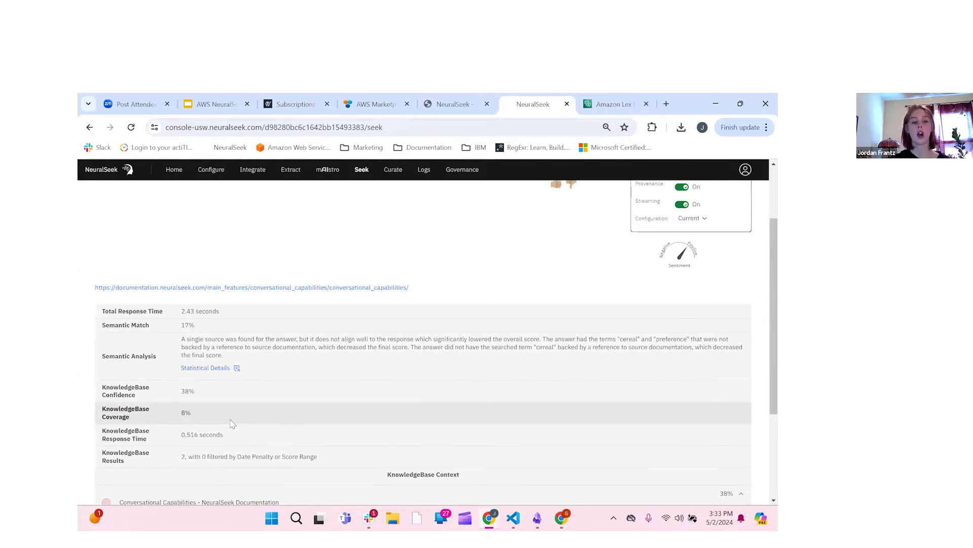
scroll(232, 424, "down", 1)
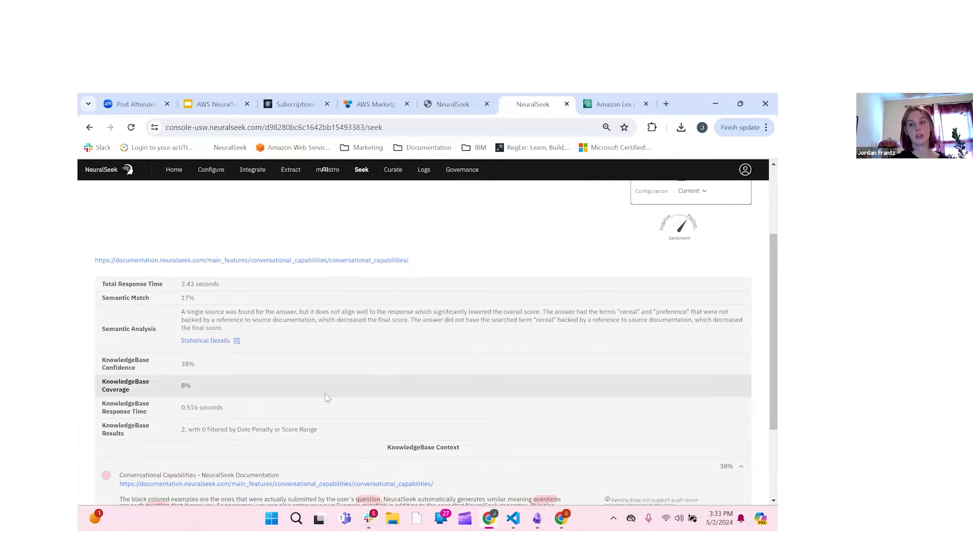
scroll(335, 391, "down", 1)
scroll(410, 317, "down", 1)
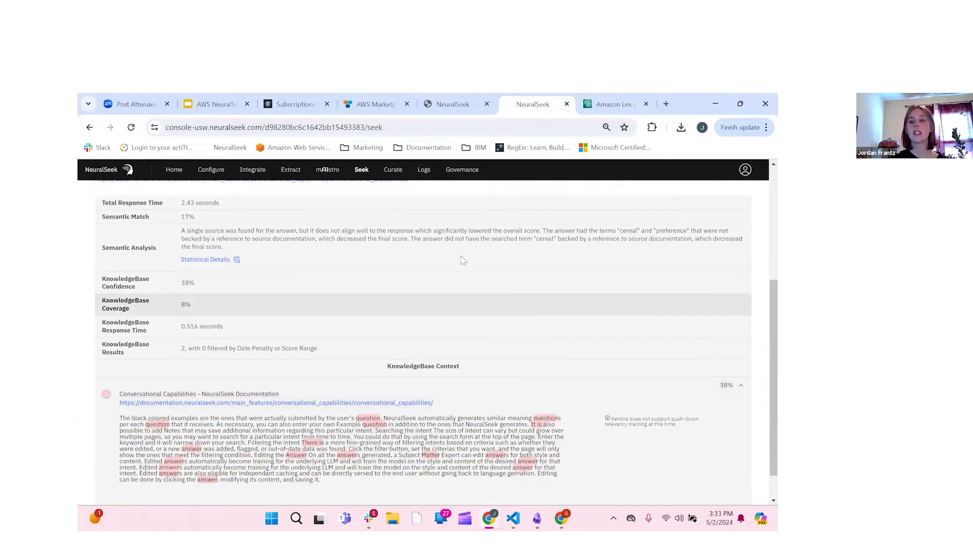
scroll(330, 206, "up", 4)
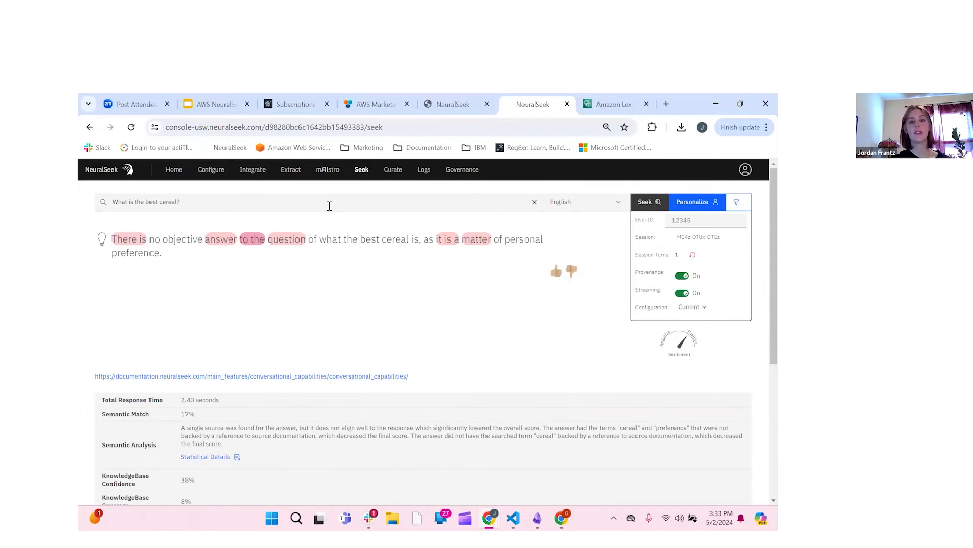
Step: Replace the question with 'What is NeuralSeek's Seek feature?' and submit it
left_click(330, 206)
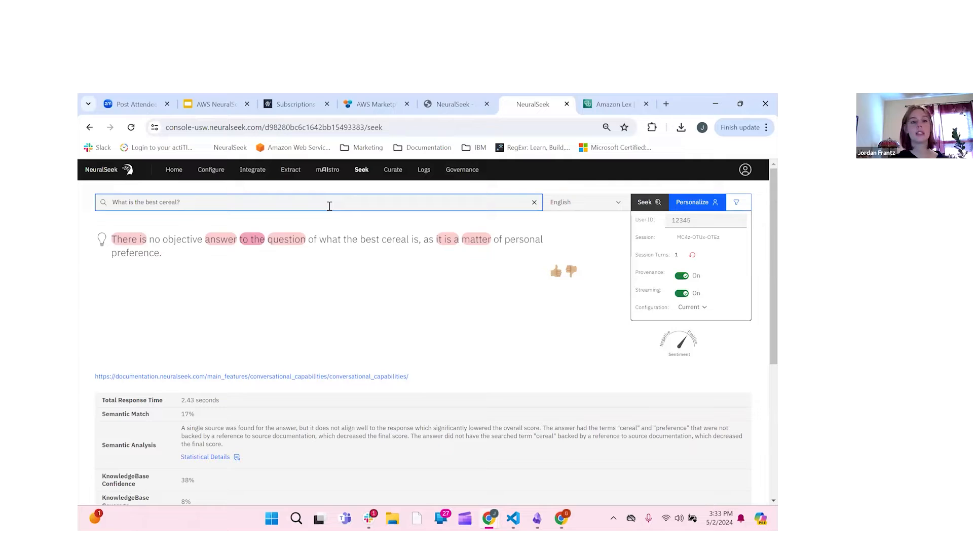
key("BackSpace")
key("BackSpace")
key("BackSpace")
key("BackSpace")
key("BackSpace")
key("BackSpace")
key("BackSpace")
key("BackSpace")
key("BackSpace")
key("BackSpace")
key("BackSpace")
key("BackSpace")
key("BackSpace")
key("BackSpace")
key("BackSpace")
key("BackSpace")
key("BackSpace")
key("BackSpace")
key("BackSpace")
key("BackSpace")
key("BackSpace")
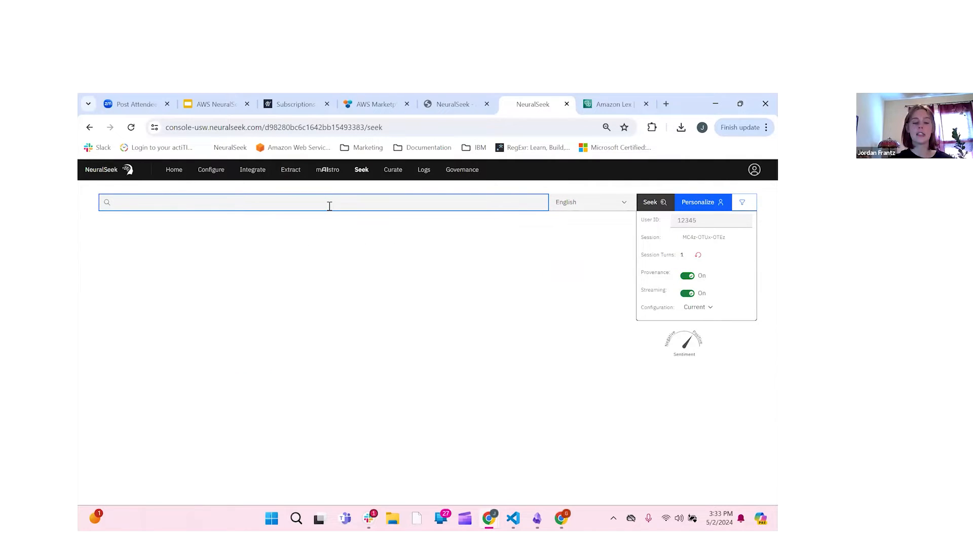
type("What is Neural")
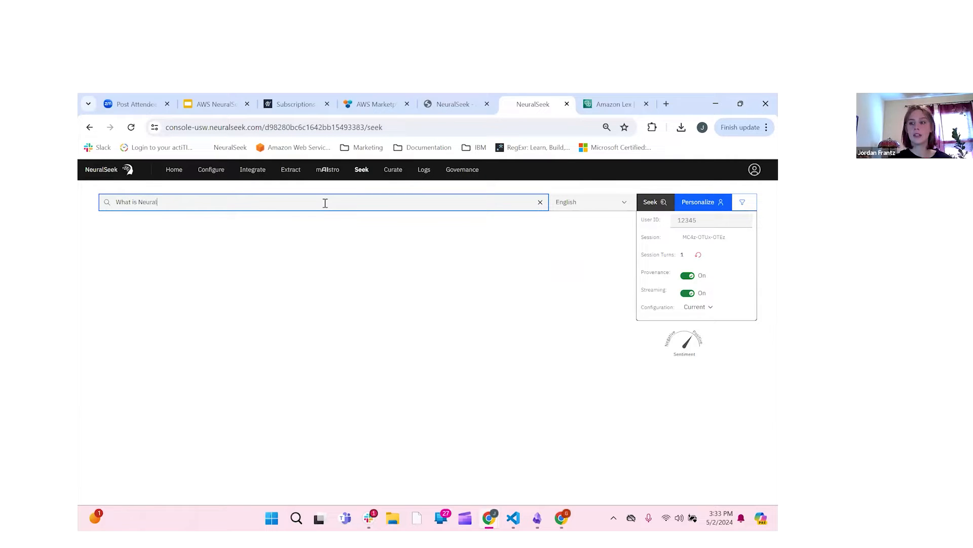
type("Seek's ")
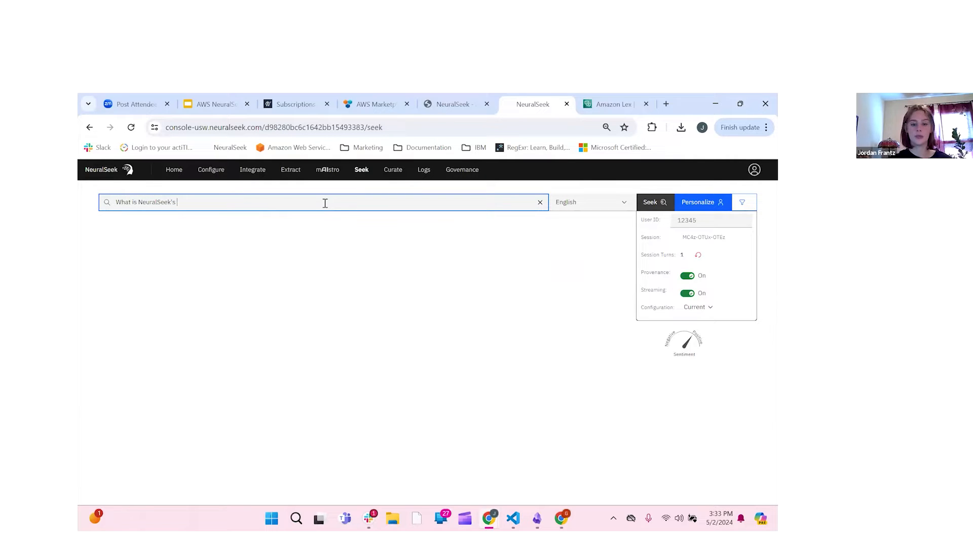
type("Seek feature?")
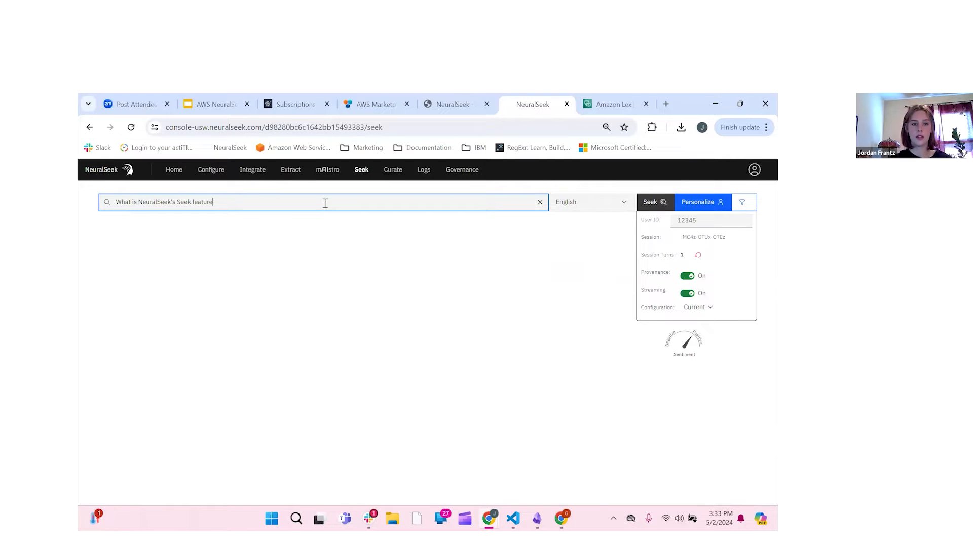
key("Return")
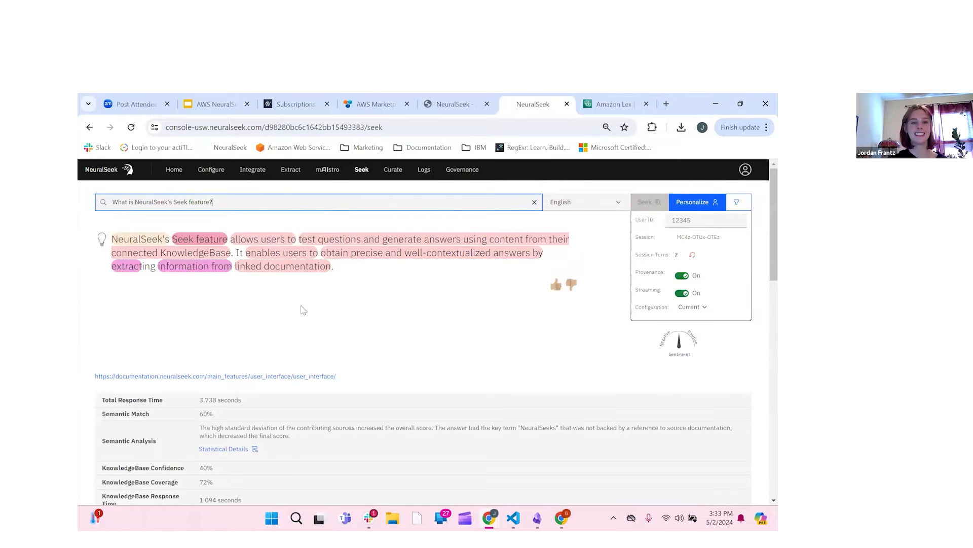
Step: Review the answer's 60% semantic match and 40% KnowledgeBase confidence scores
scroll(292, 280, "down", 1)
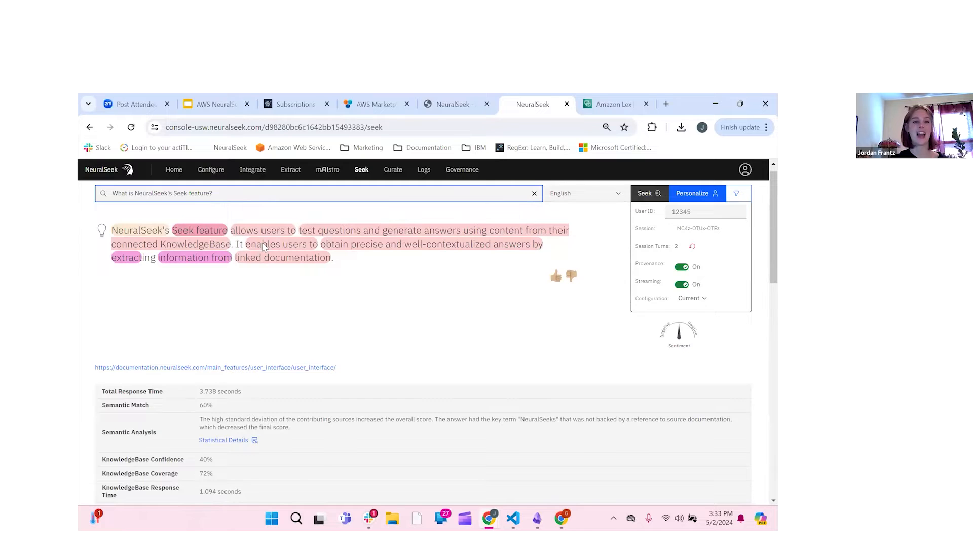
scroll(263, 245, "down", 3)
scroll(274, 284, "down", 2)
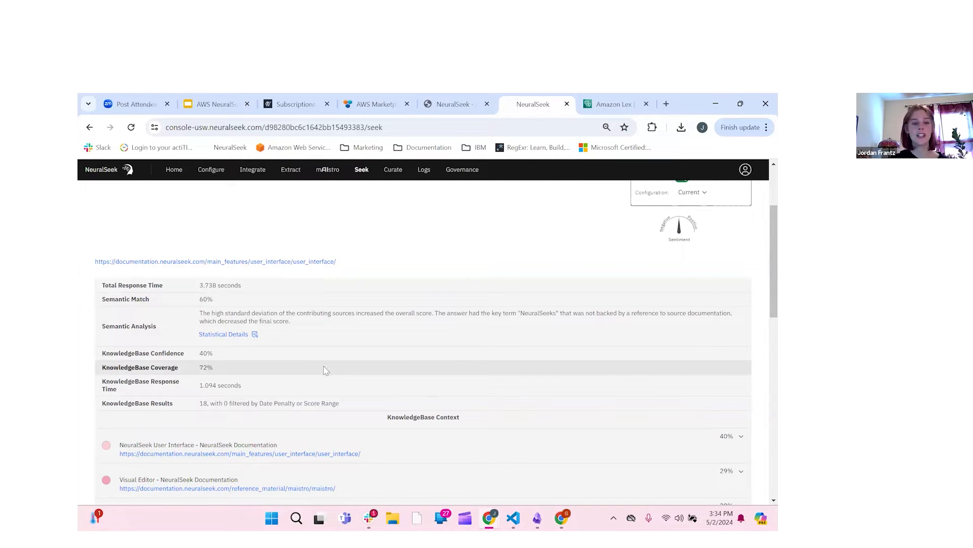
scroll(405, 337, "down", 1)
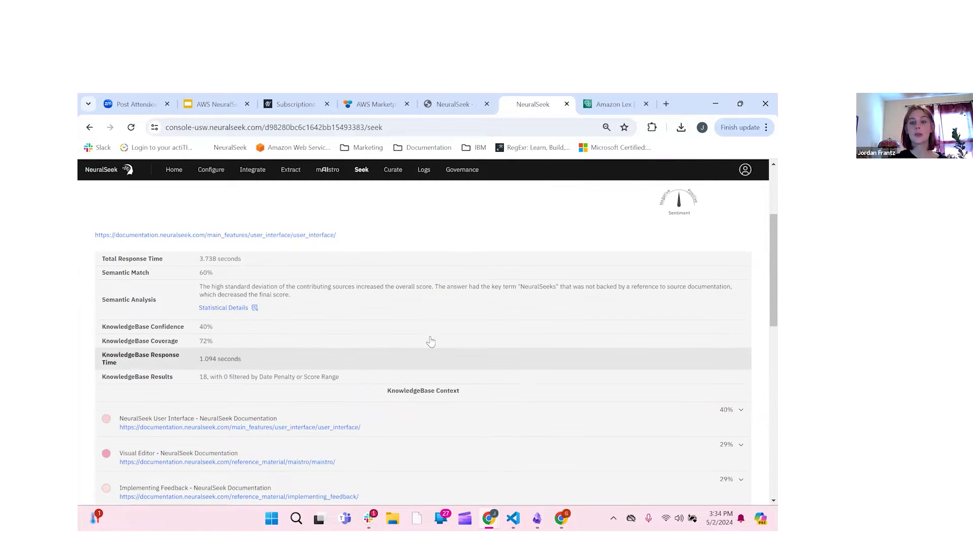
scroll(431, 340, "down", 3)
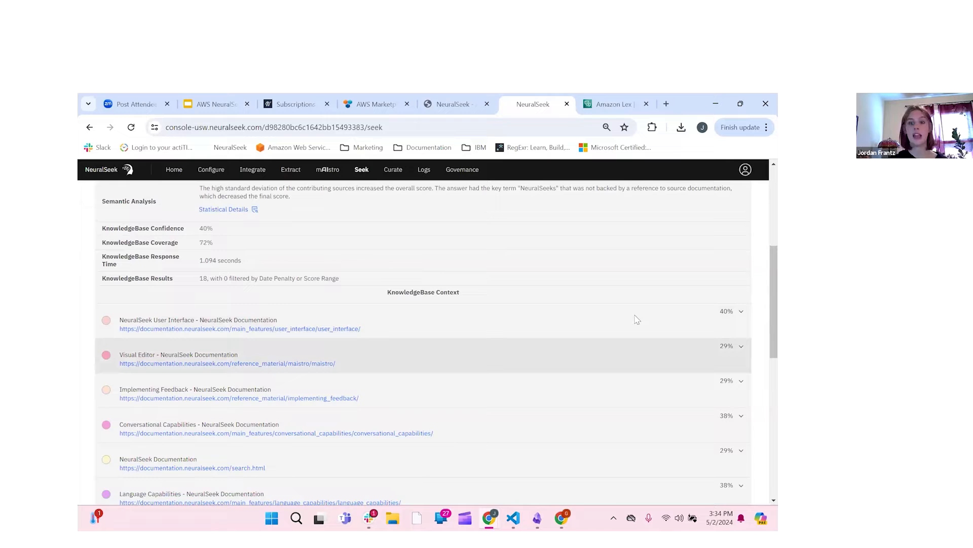
scroll(557, 224, "up", 4)
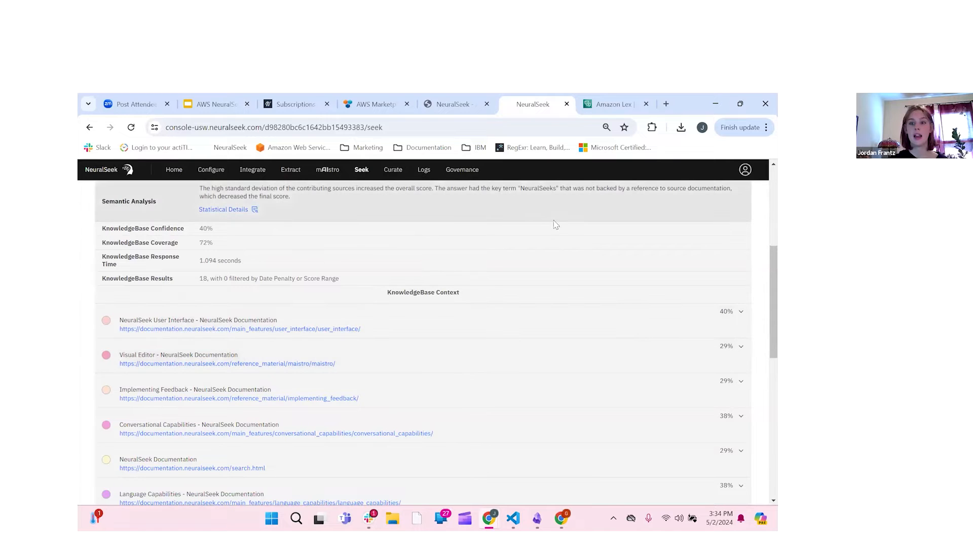
scroll(676, 284, "up", 3)
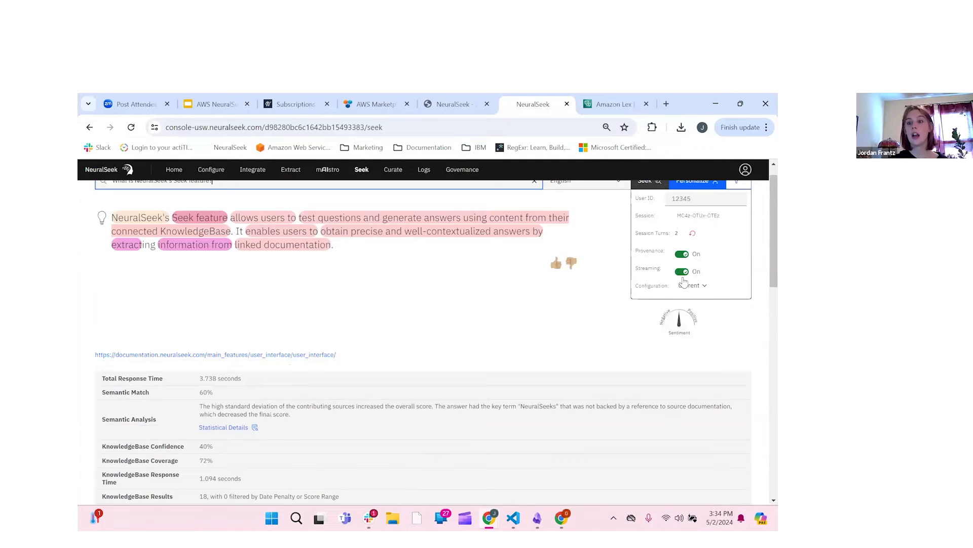
scroll(684, 282, "up", 1)
left_click(682, 276)
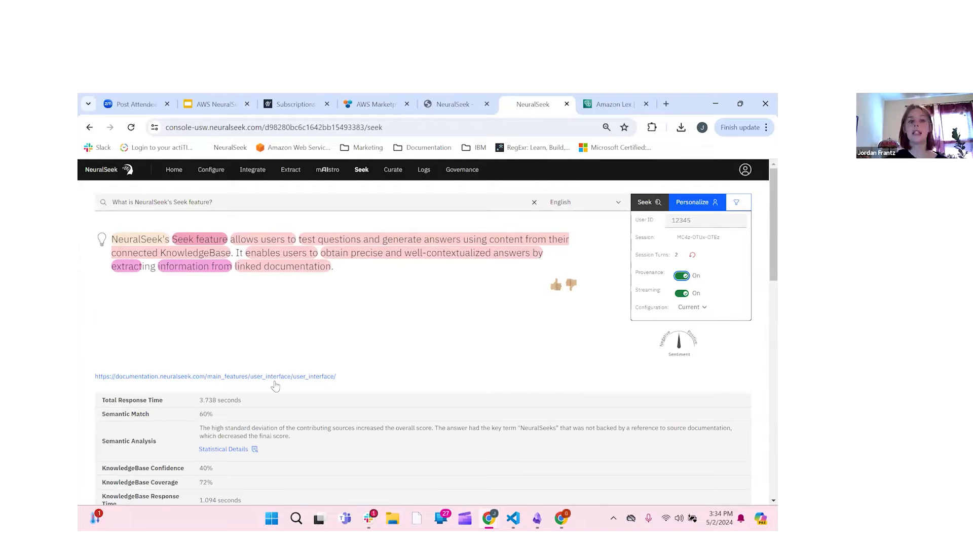
scroll(106, 405, "down", 4)
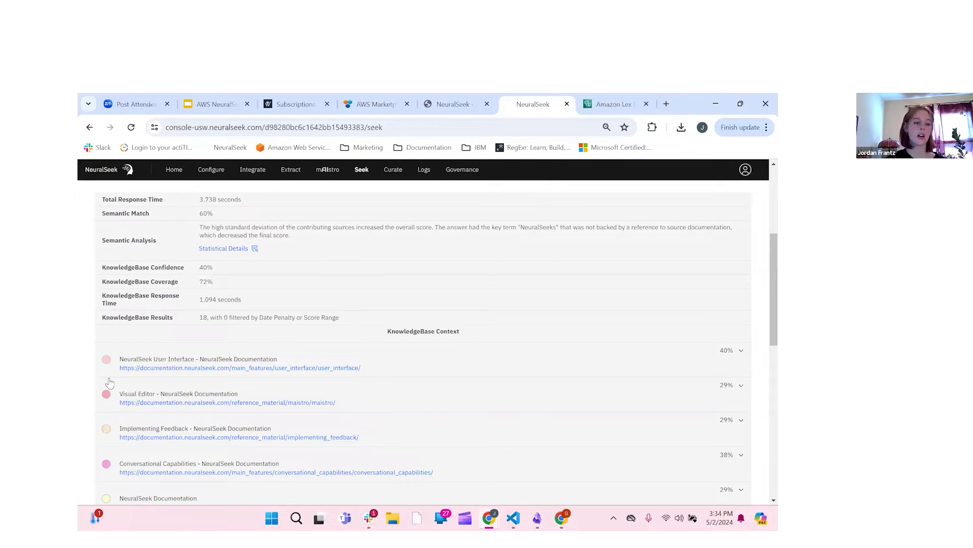
scroll(522, 408, "down", 1)
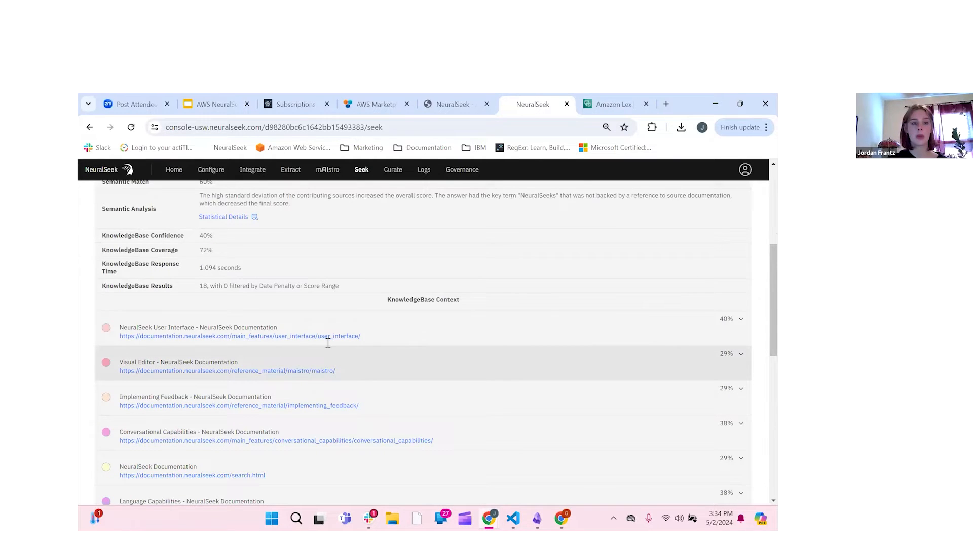
scroll(304, 334, "up", 3)
scroll(224, 313, "down", 4)
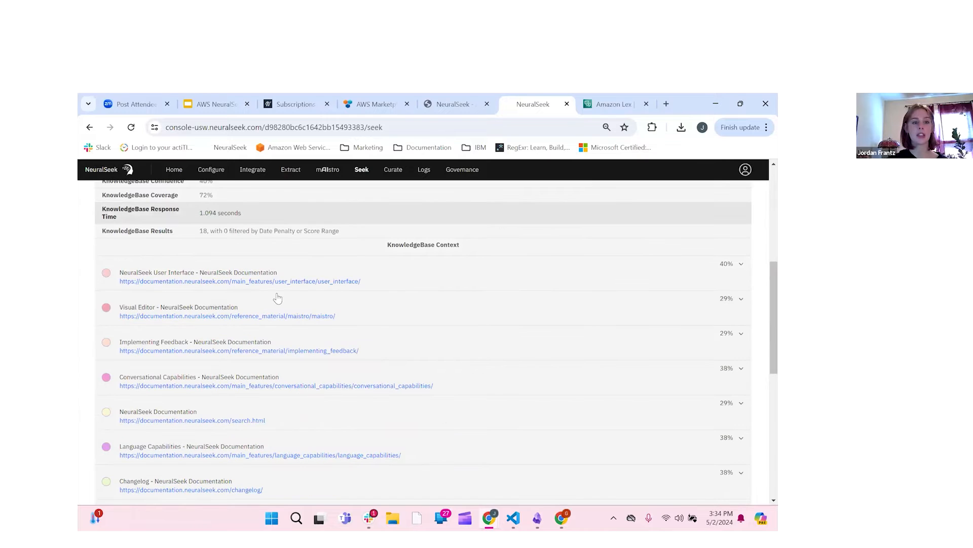
Step: Expand the NeuralSeek User Interface source passage and read it
left_click(312, 297)
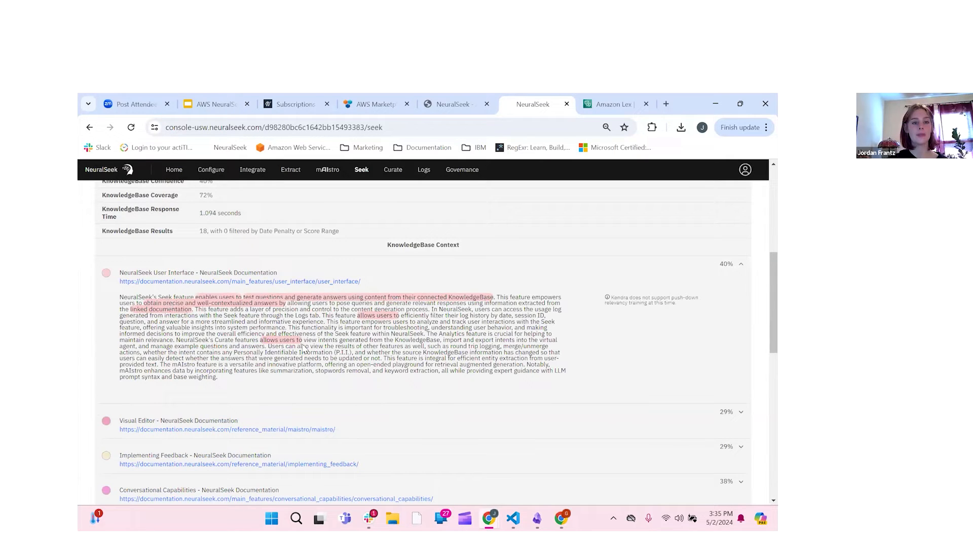
scroll(363, 230, "up", 4)
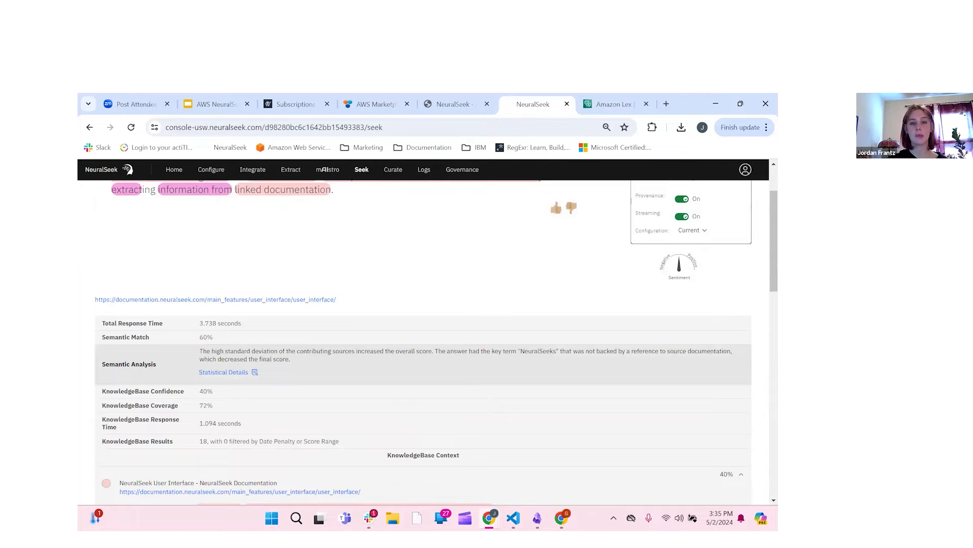
scroll(612, 322, "up", 2)
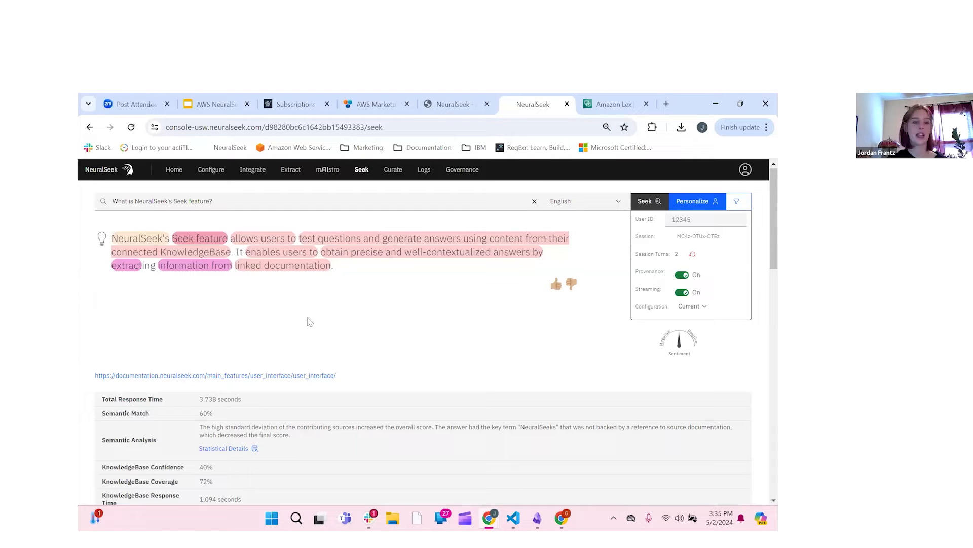
scroll(299, 304, "down", 1)
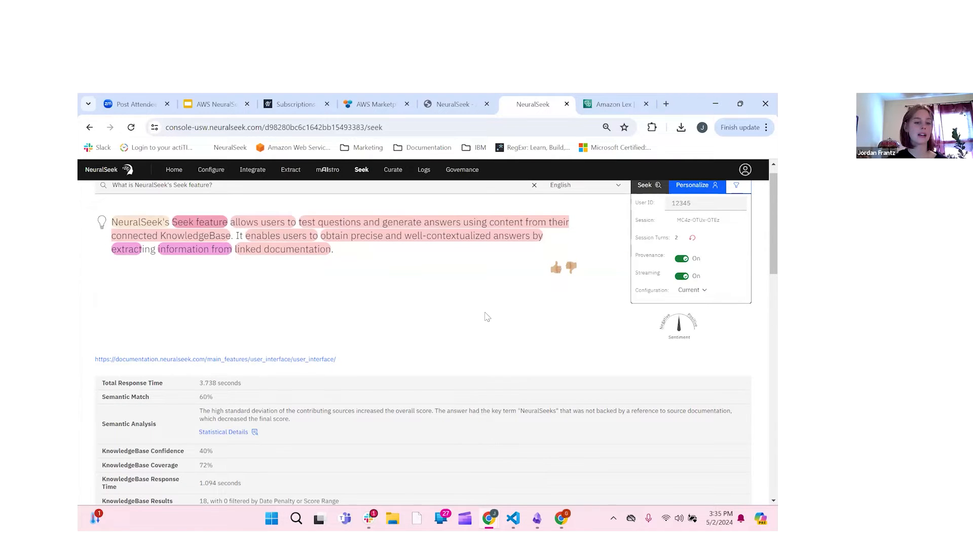
scroll(550, 263, "down", 3)
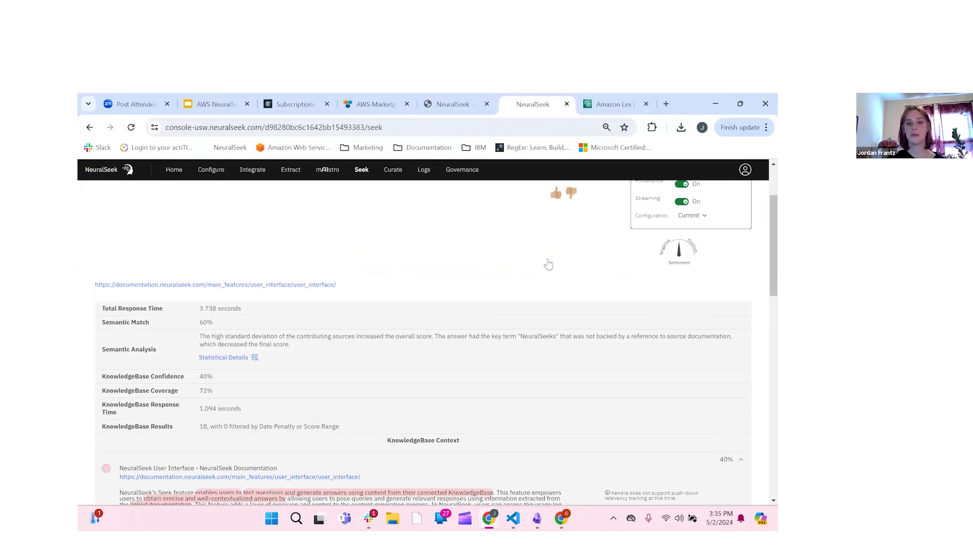
scroll(256, 244, "up", 4)
Step: Reset the session and seek 'Why should I use NeuralSeek with a KnowledgeBase instead of just ChatGPT?'
left_click(231, 206)
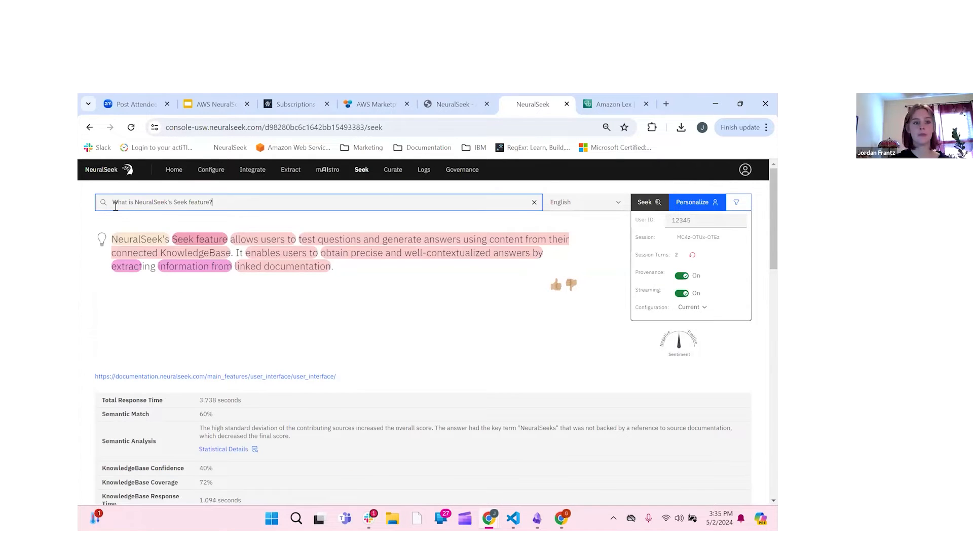
left_click_drag(231, 207, 115, 204)
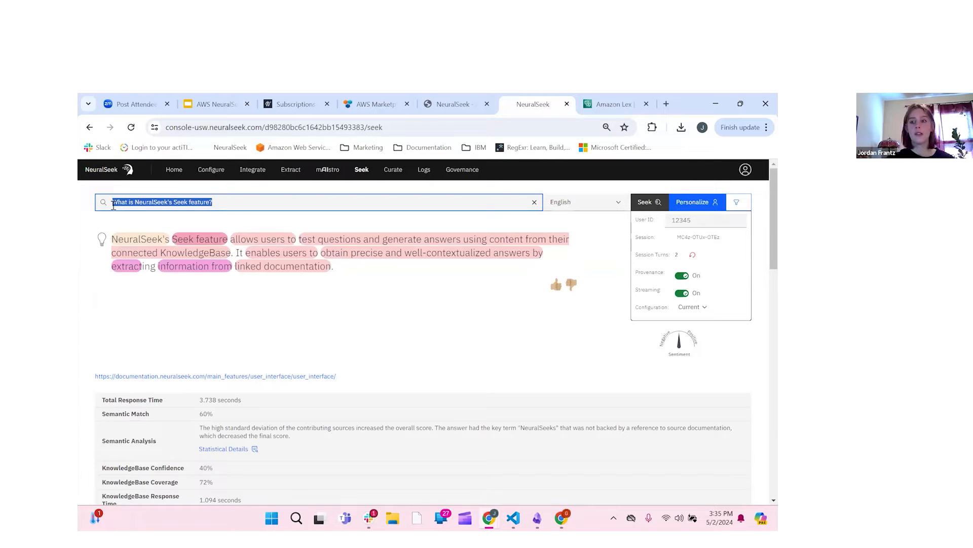
type("Why")
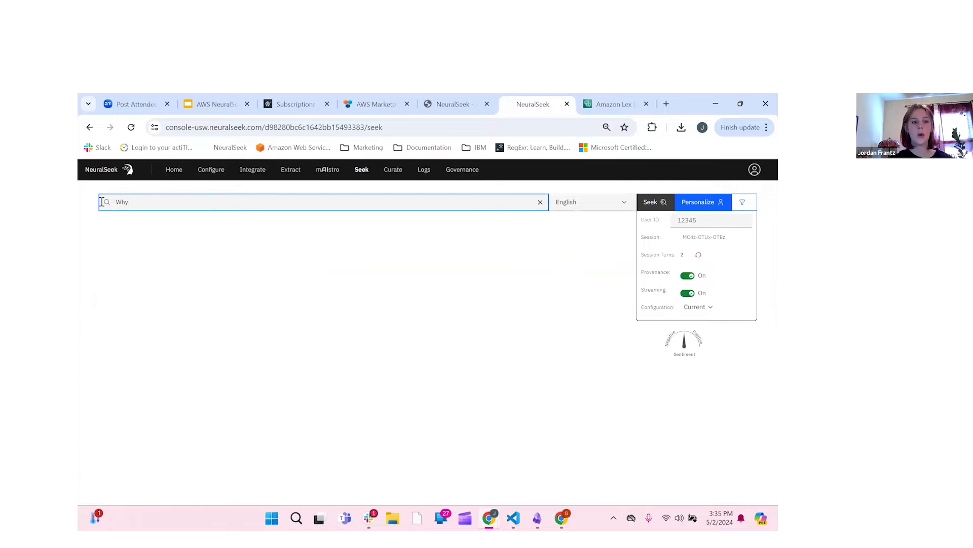
type(" should I use")
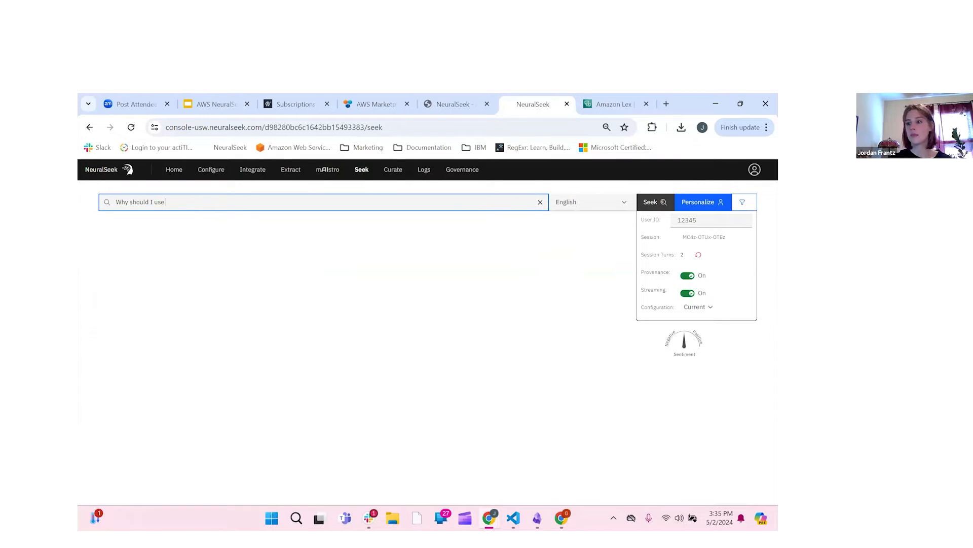
key("alt+Tab")
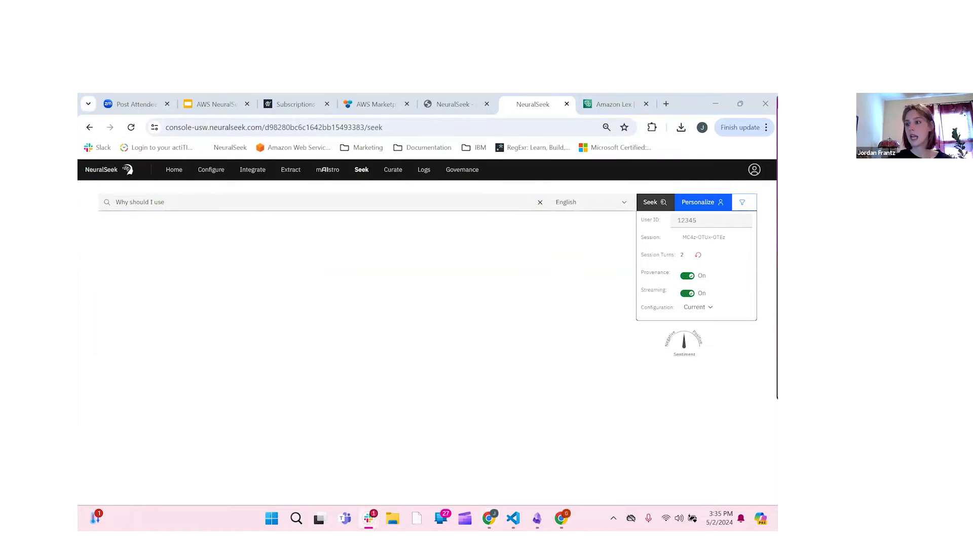
left_click_drag(224, 202, 108, 203)
type("Why should I use NeuralSeek with a KnowledgeBase instead of just ChatGPT?")
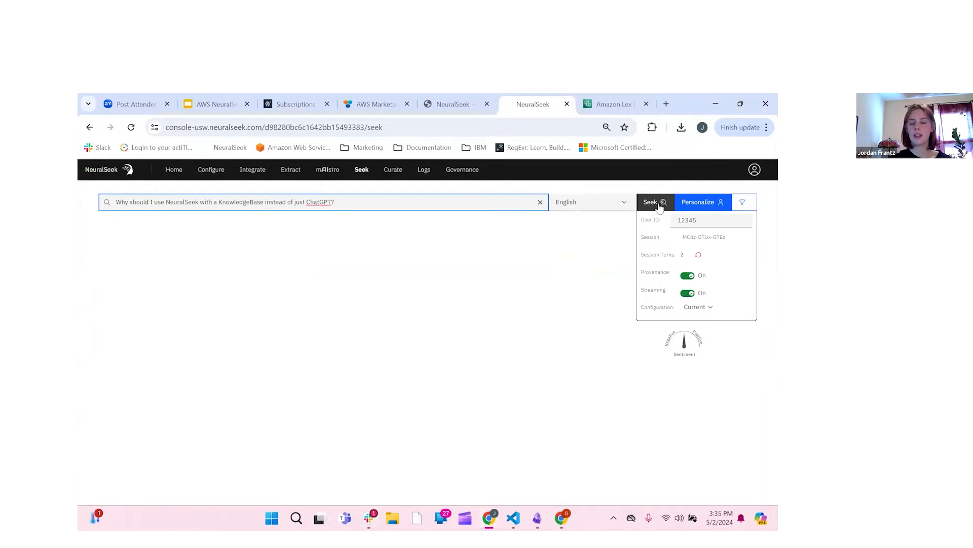
left_click(699, 254)
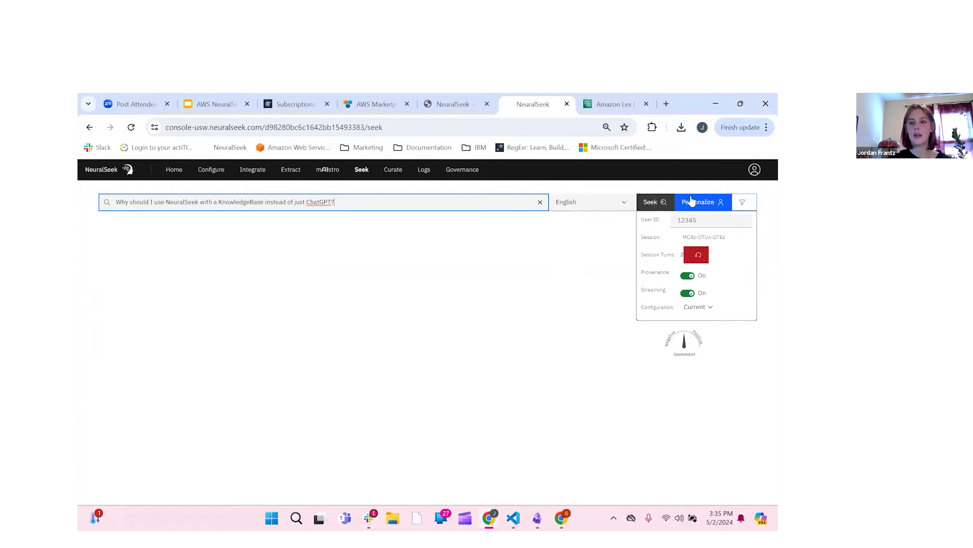
left_click(653, 201)
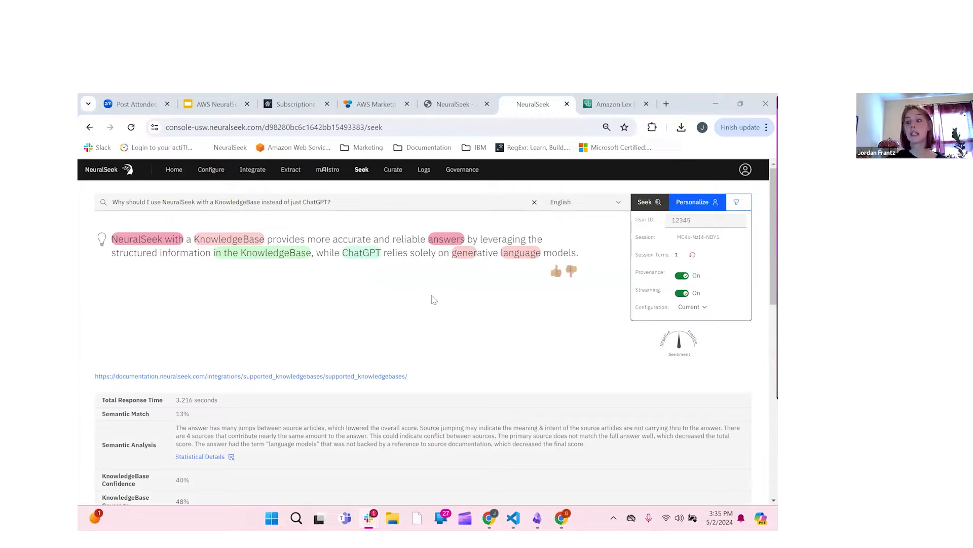
Step: Expand the Supported KnowledgeBases source text, then go to the Curate page
scroll(433, 299, "down", 1)
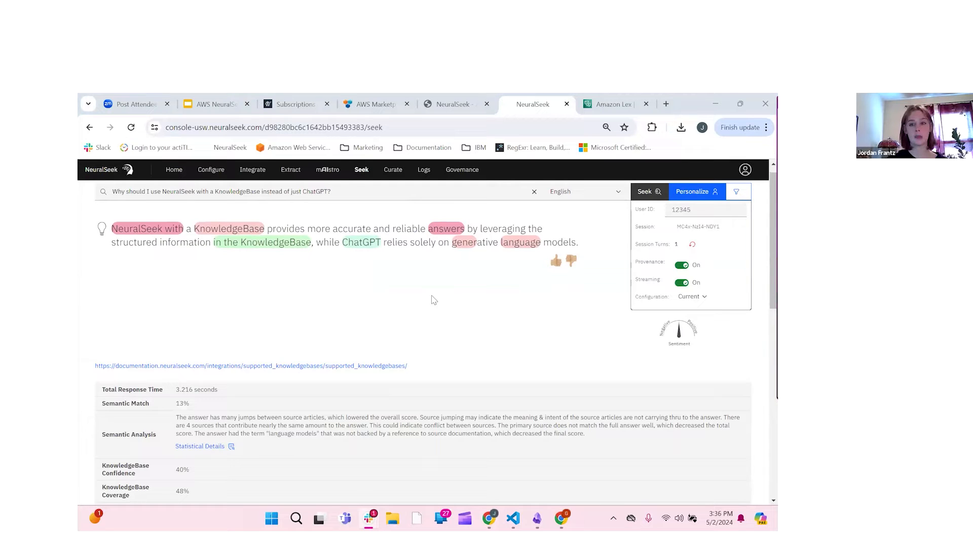
scroll(335, 355, "down", 1)
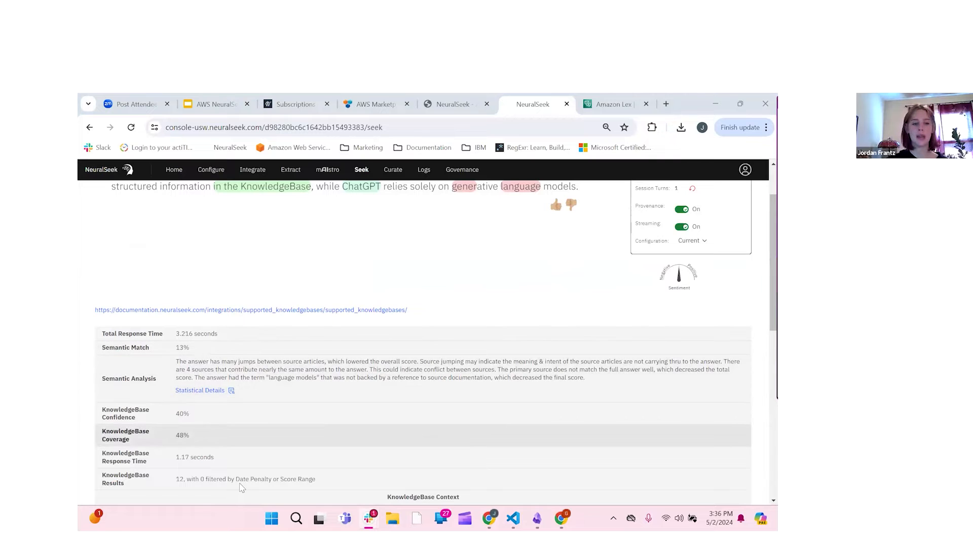
scroll(258, 291, "down", 1)
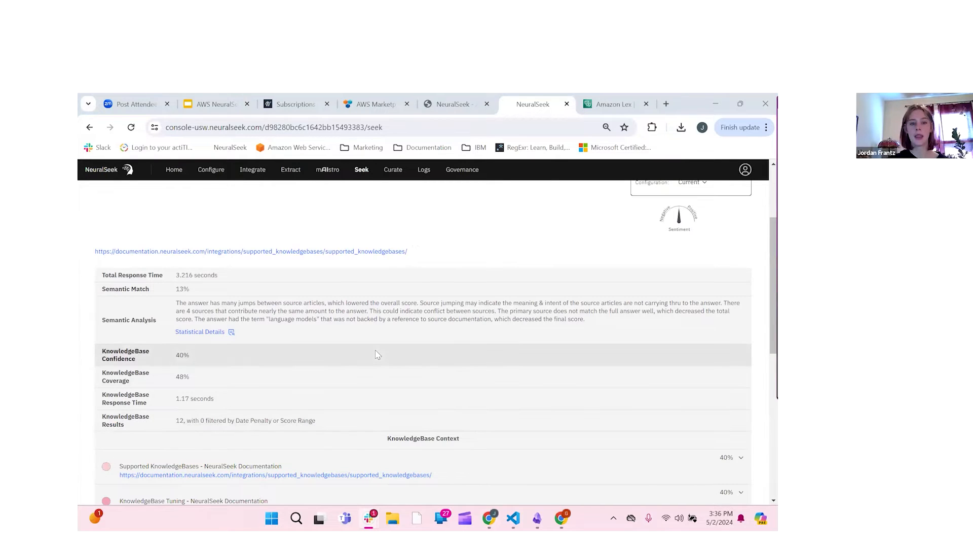
scroll(375, 352, "up", 1)
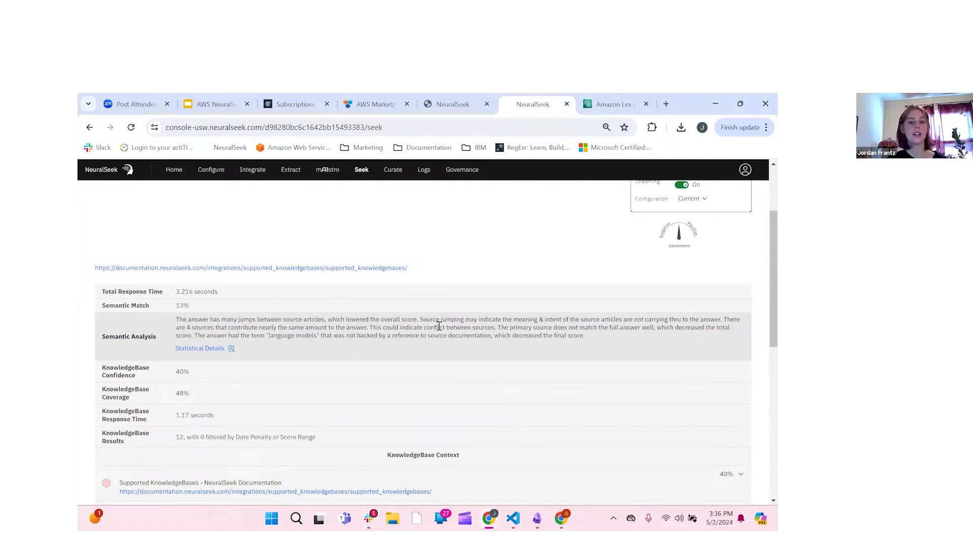
scroll(439, 327, "down", 2)
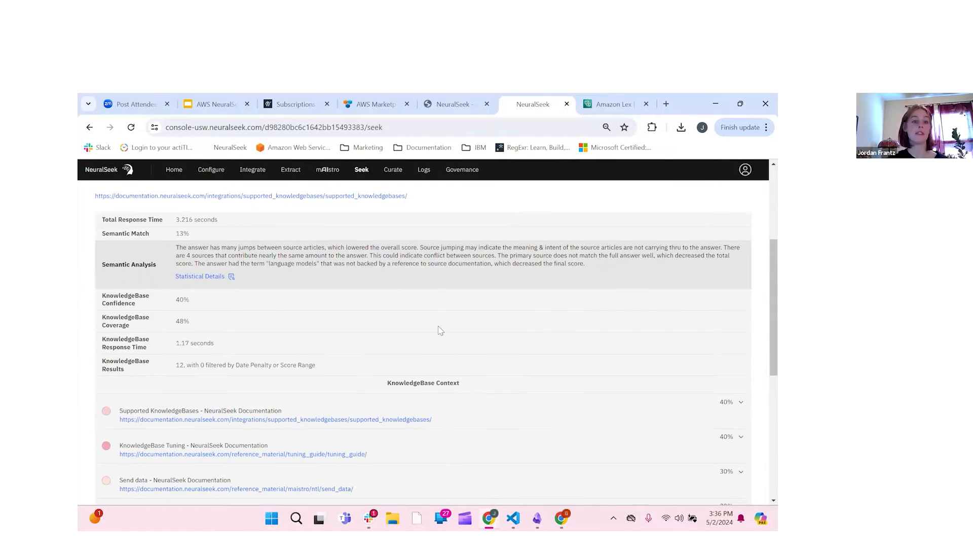
scroll(439, 329, "down", 1)
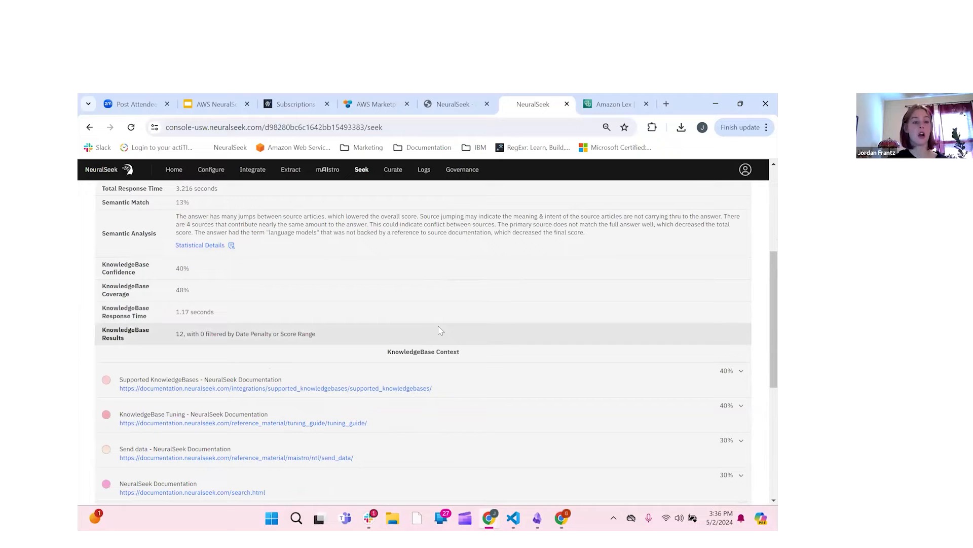
left_click(511, 383)
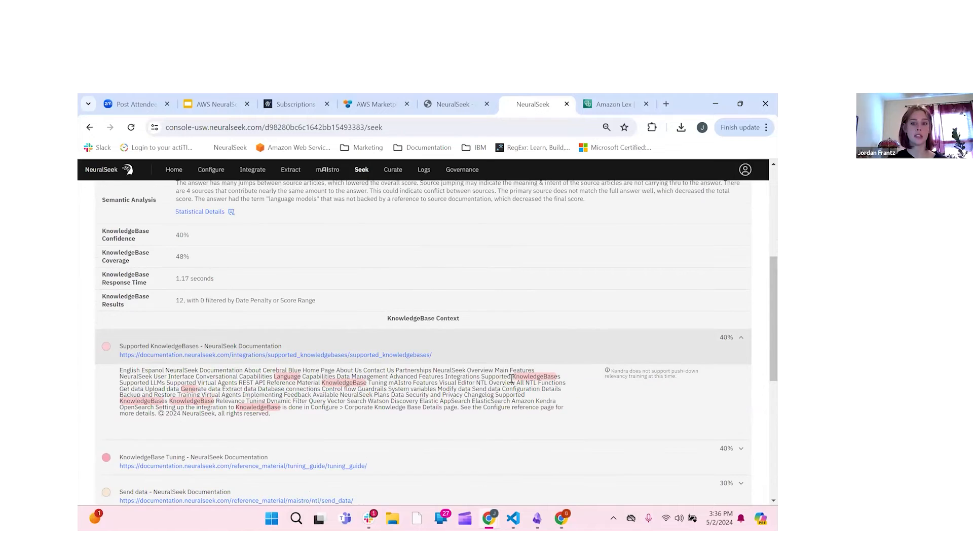
scroll(512, 380, "down", 1)
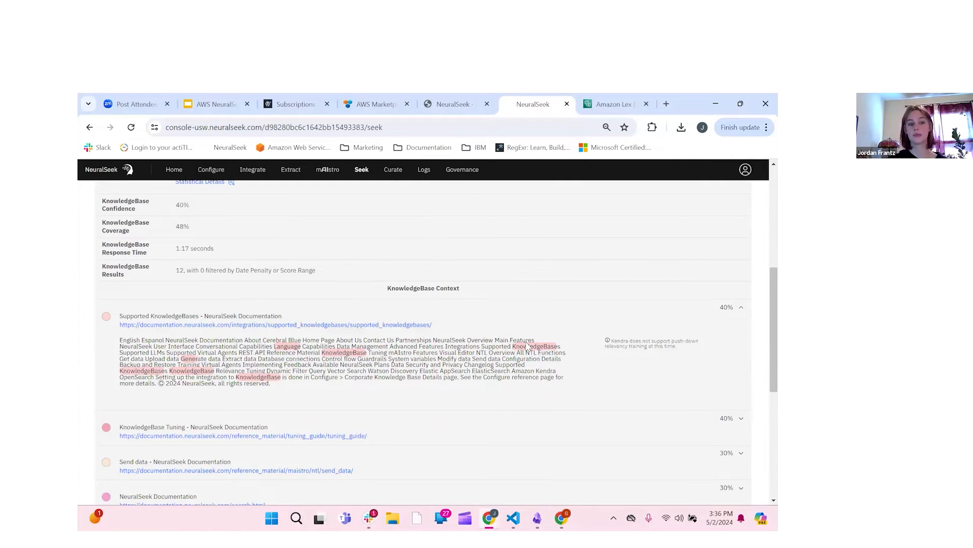
scroll(528, 345, "up", 3)
scroll(423, 287, "up", 3)
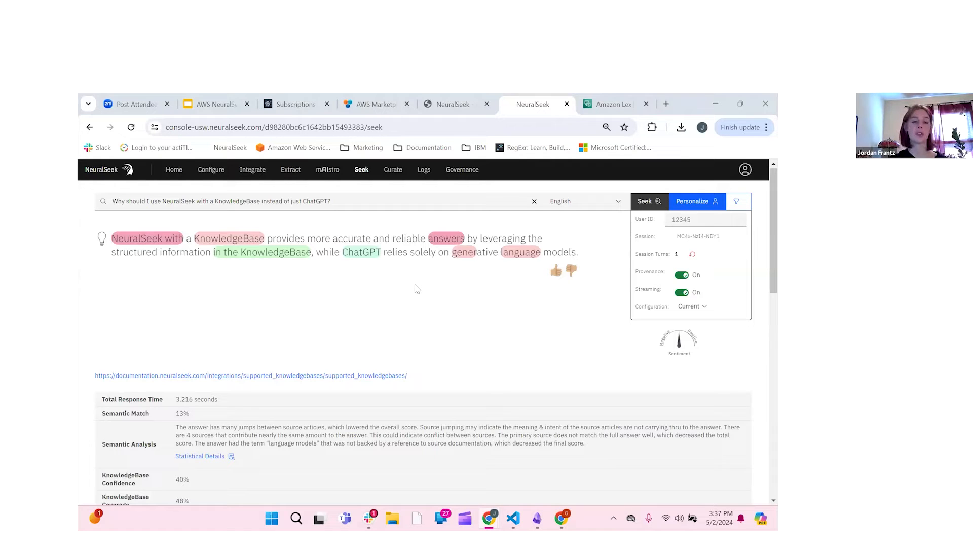
left_click(400, 174)
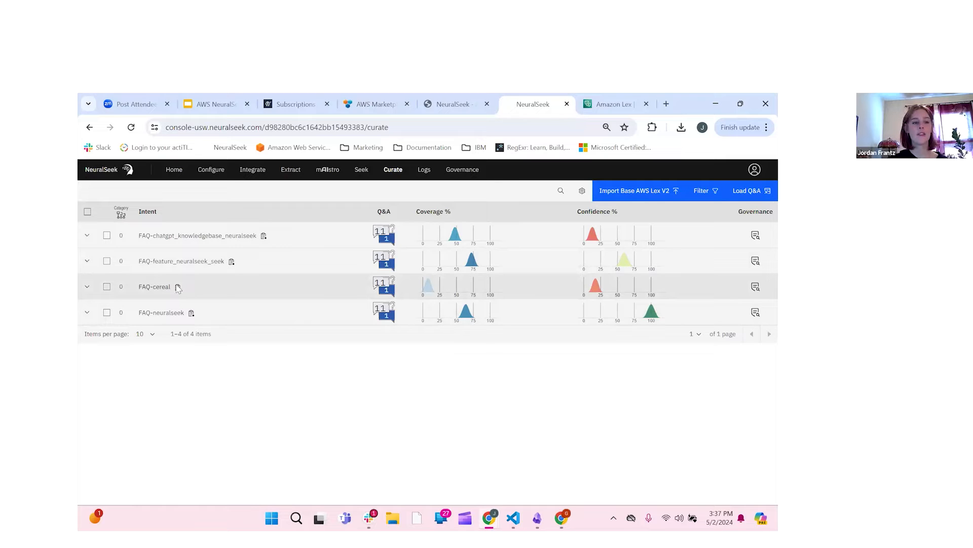
Step: Expand FAQ-cereal and open its 'no objective best cereal' answer for editing
left_click(87, 288)
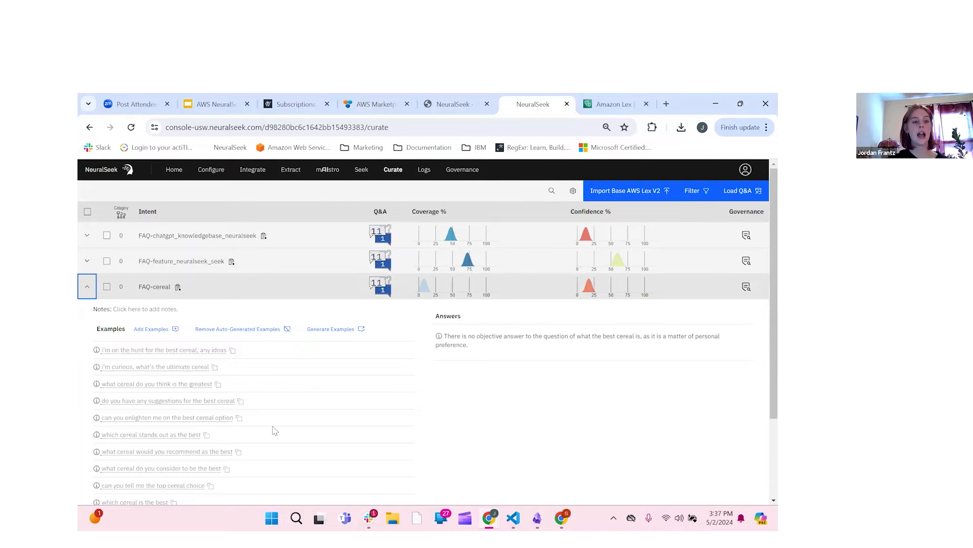
scroll(274, 430, "down", 3)
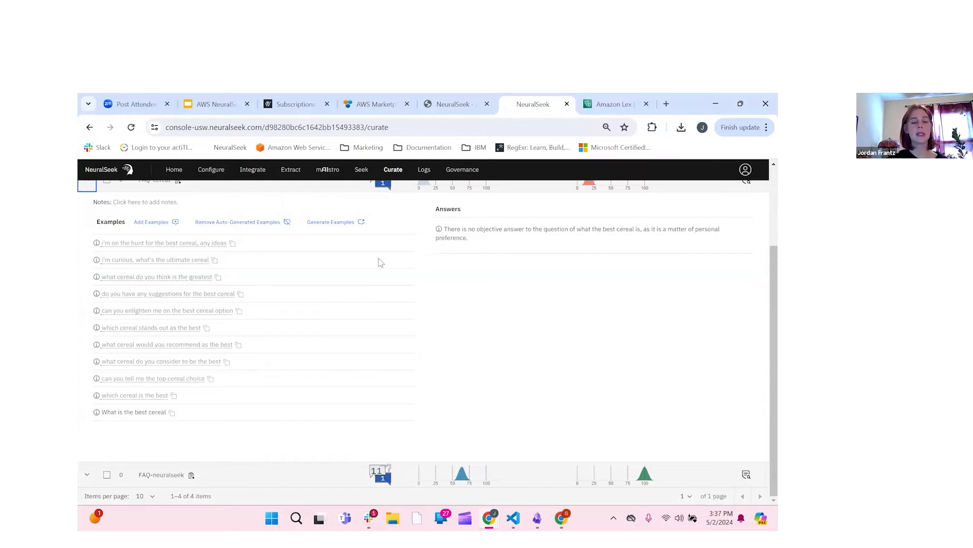
scroll(228, 284, "up", 2)
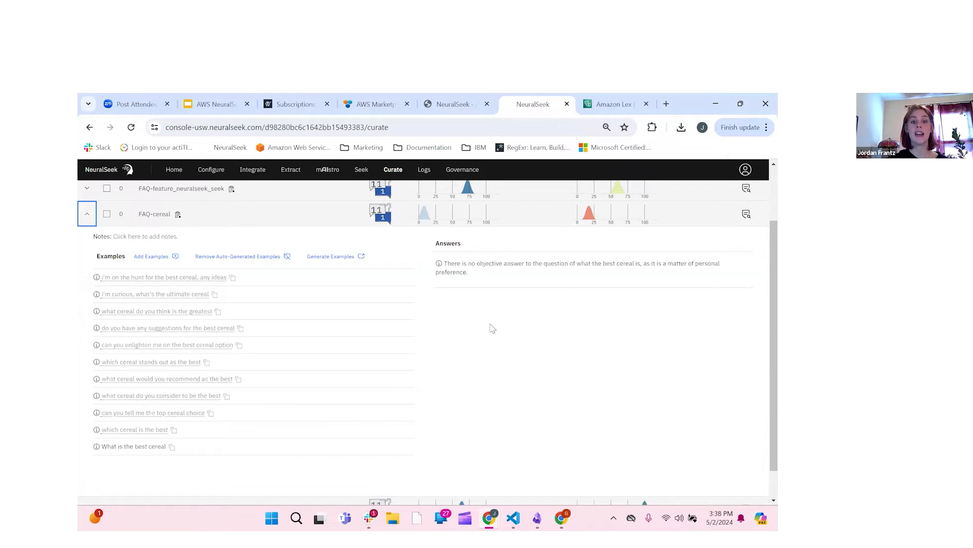
scroll(449, 347, "up", 2)
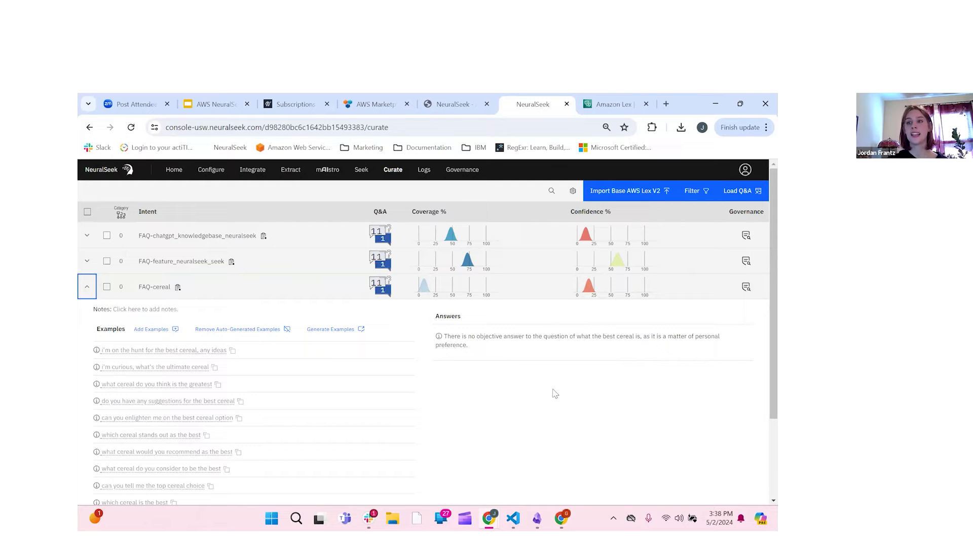
left_click(555, 336)
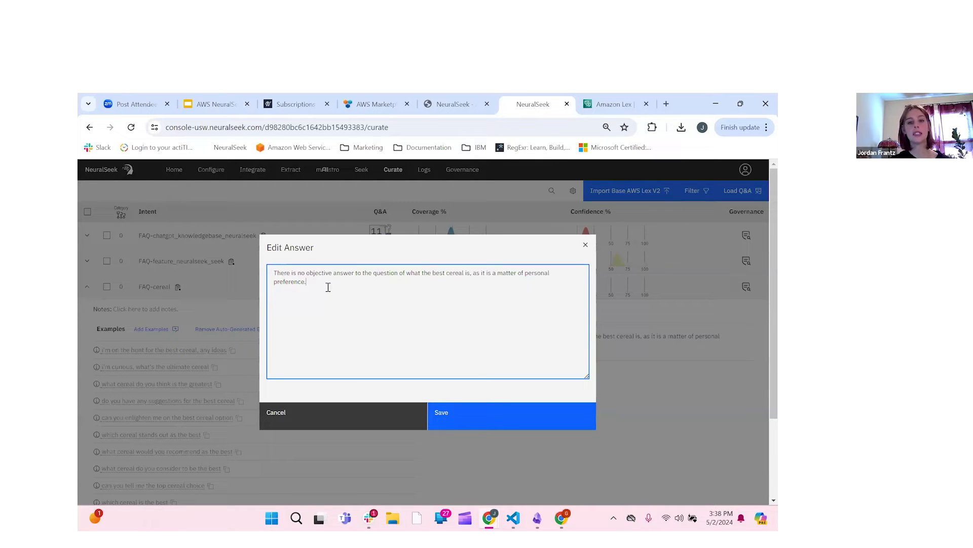
Step: Replace the FAQ-cereal answer text with 'The best cereal is Cheerios.' and save it
key("shift+Left")
key("shift+Left")
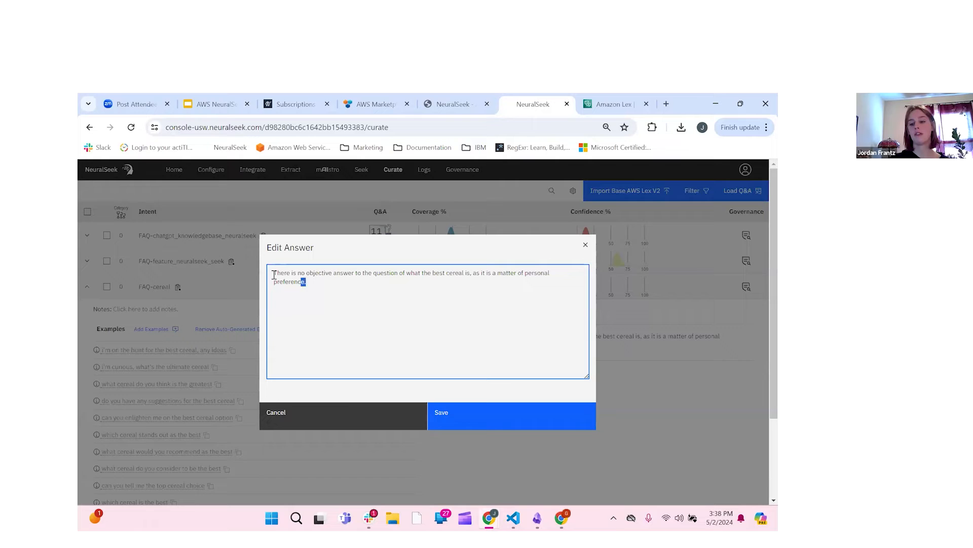
left_click(274, 274, "shift")
key("BackSpace")
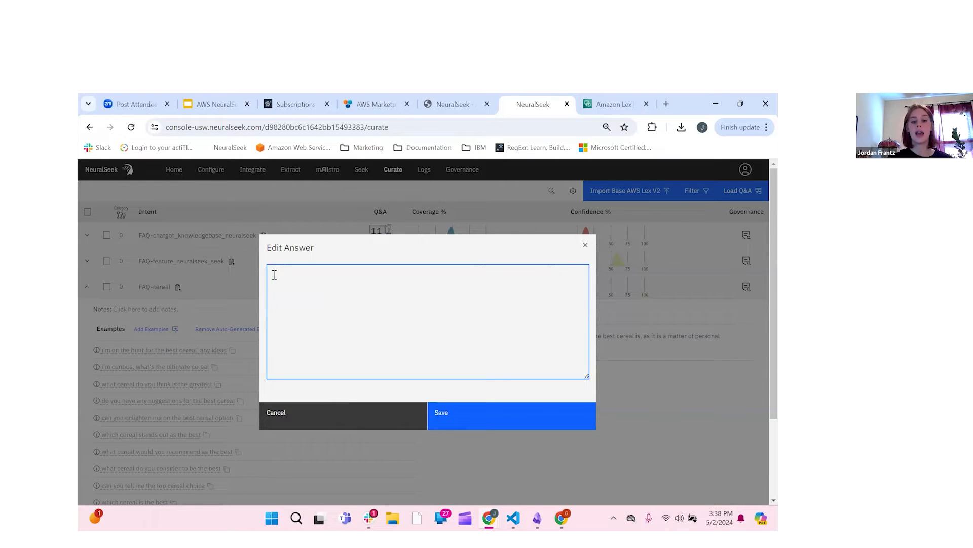
type("The best ce")
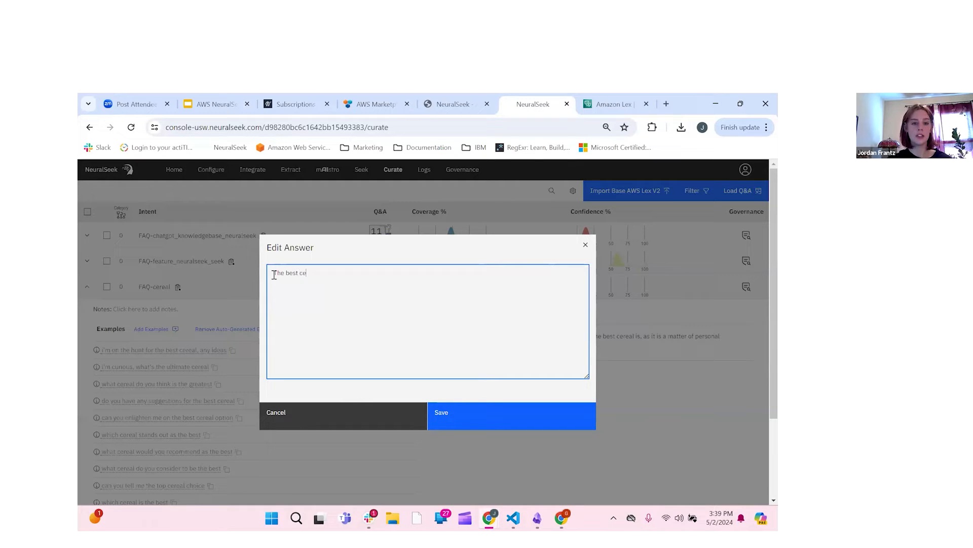
type("real is Chererios")
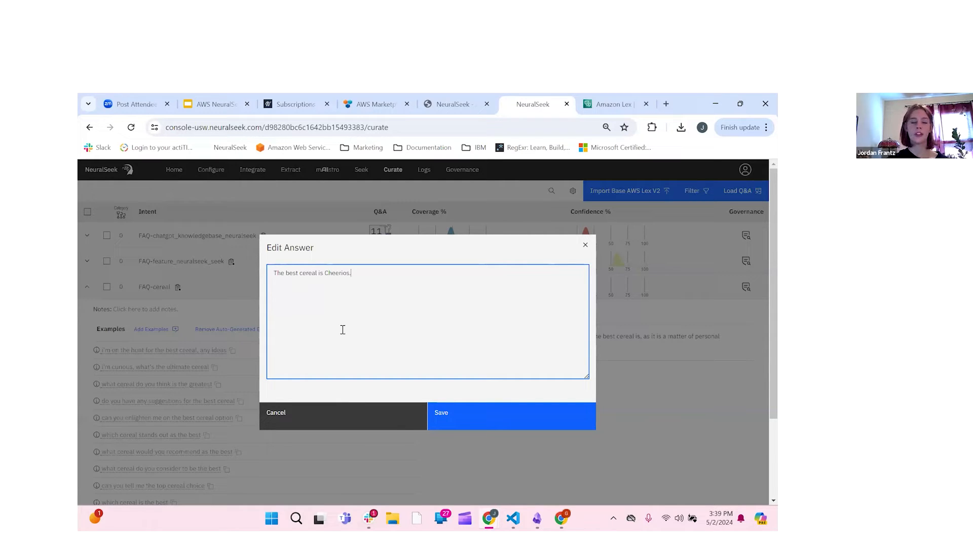
type(".")
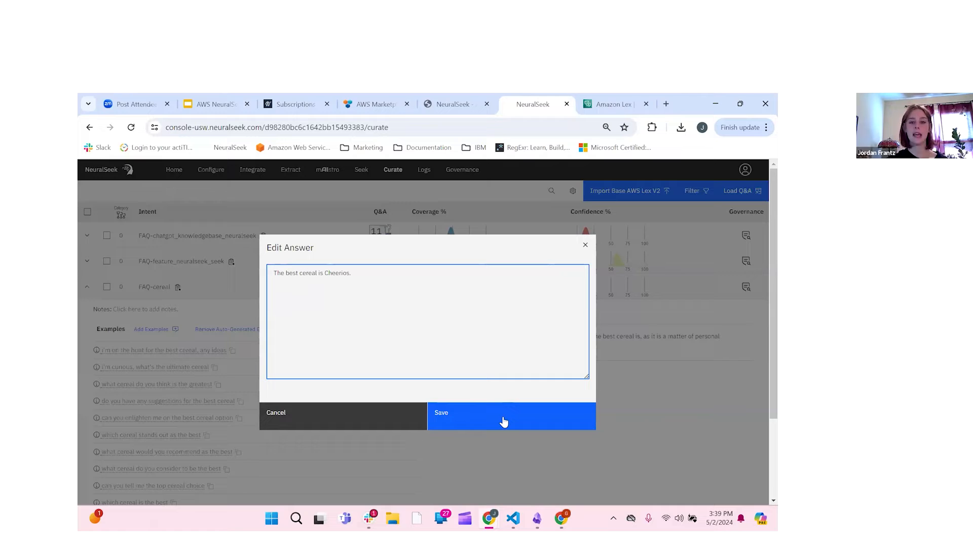
left_click(503, 419)
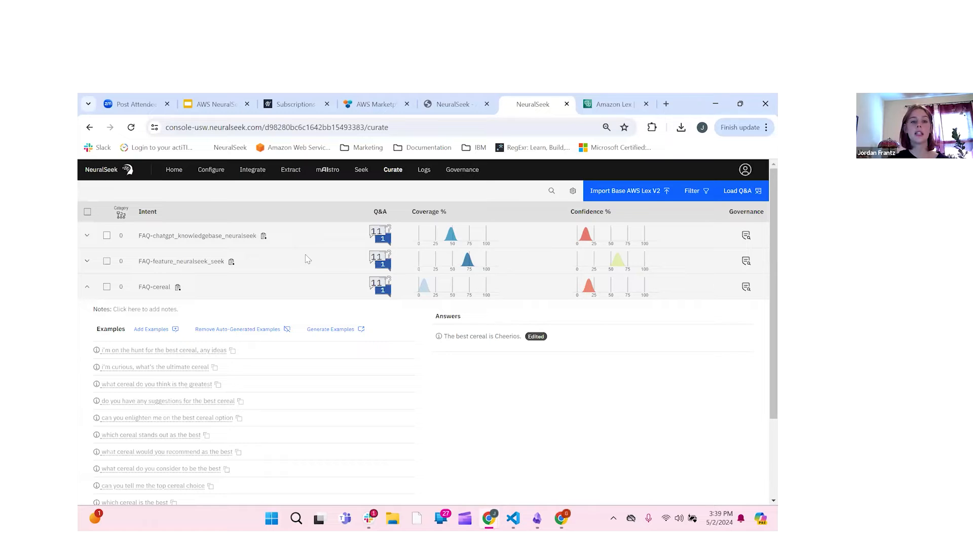
Step: In Configure's Intent Matching & Cache settings, set edited and normal answer caches to 1
left_click(219, 180)
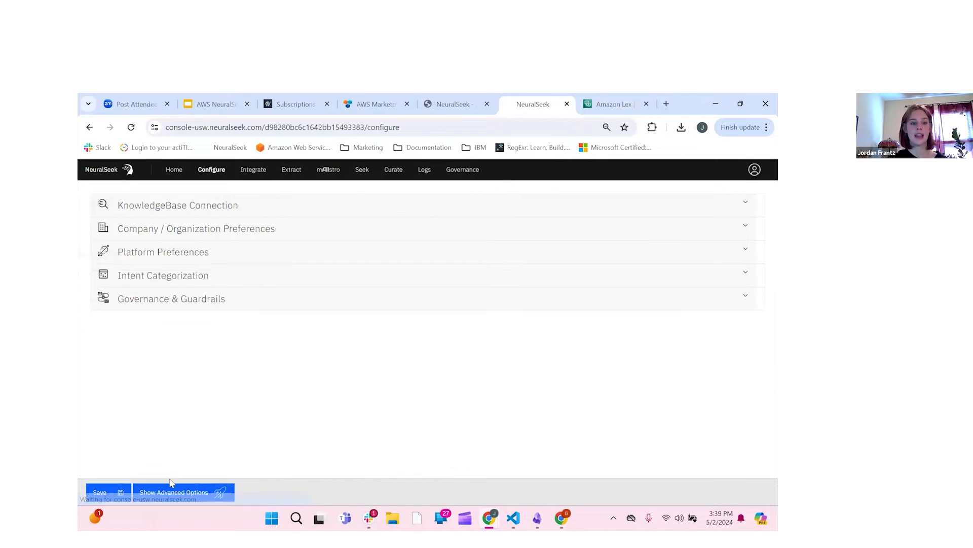
left_click(173, 499)
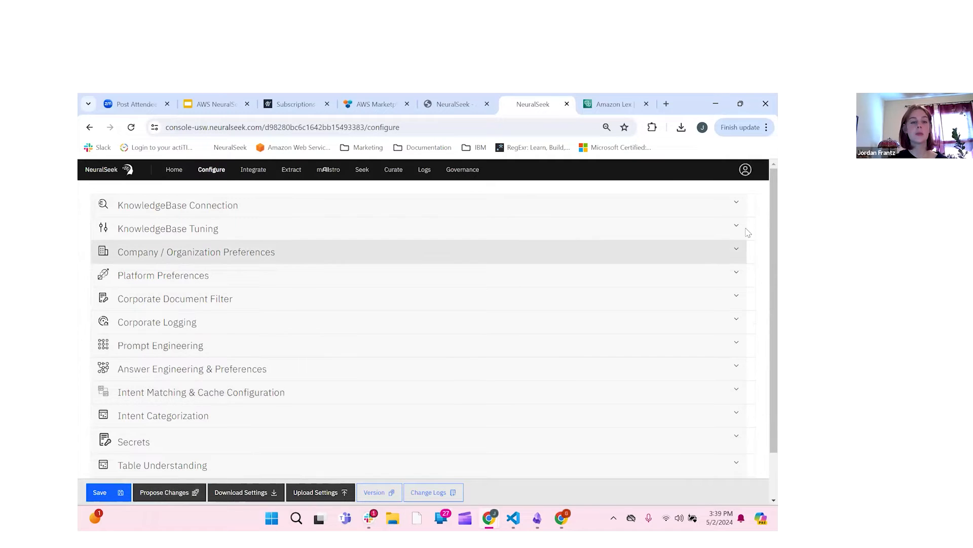
scroll(749, 233, "down", 2)
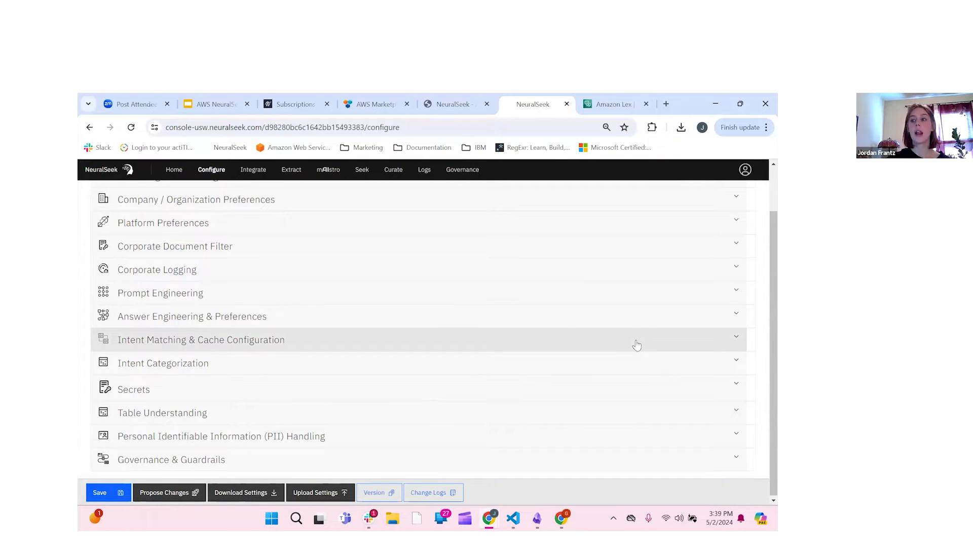
left_click(728, 349)
scroll(728, 349, "down", 3)
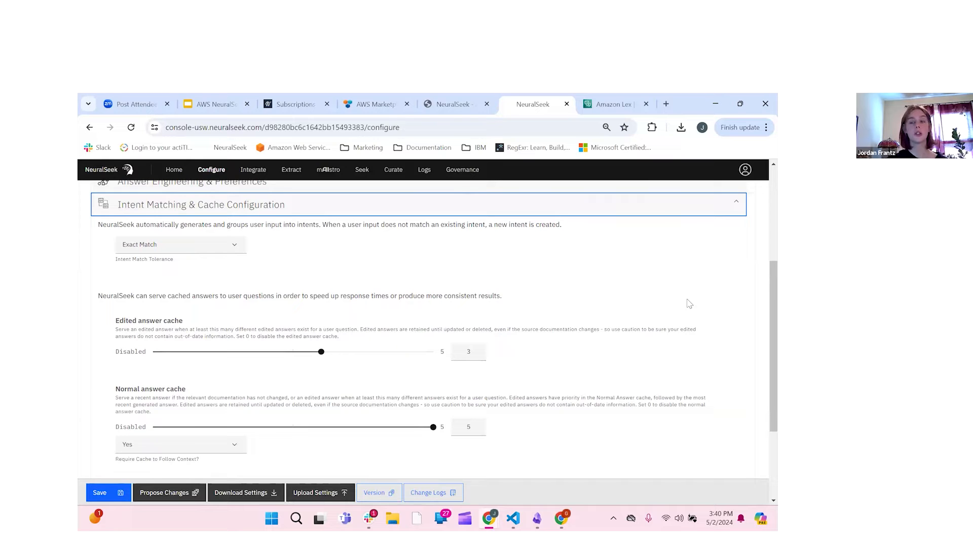
scroll(690, 303, "down", 1)
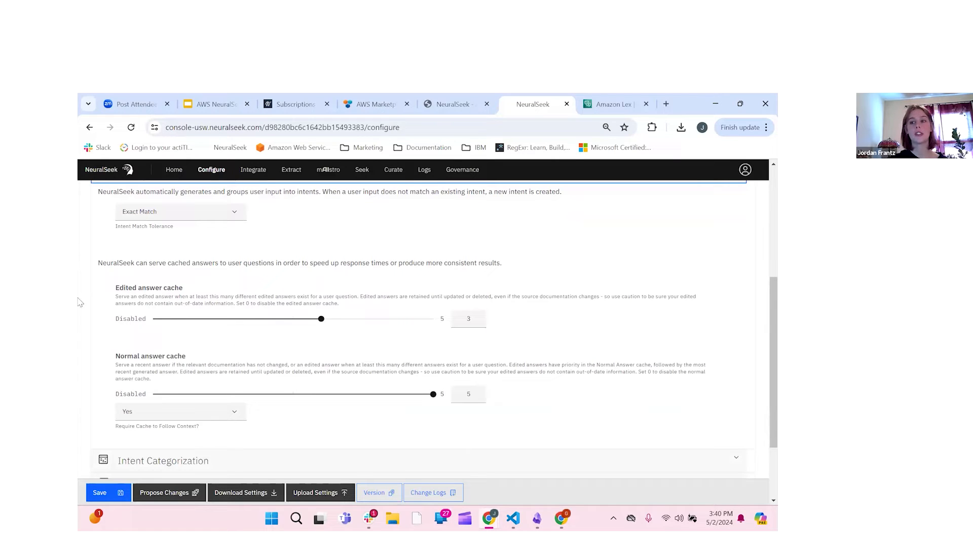
left_click(194, 319)
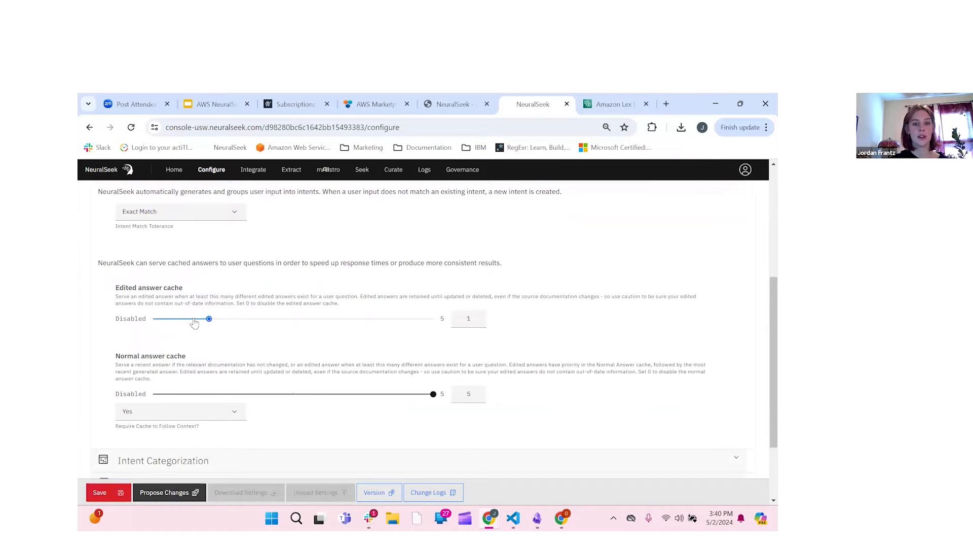
left_click(203, 395)
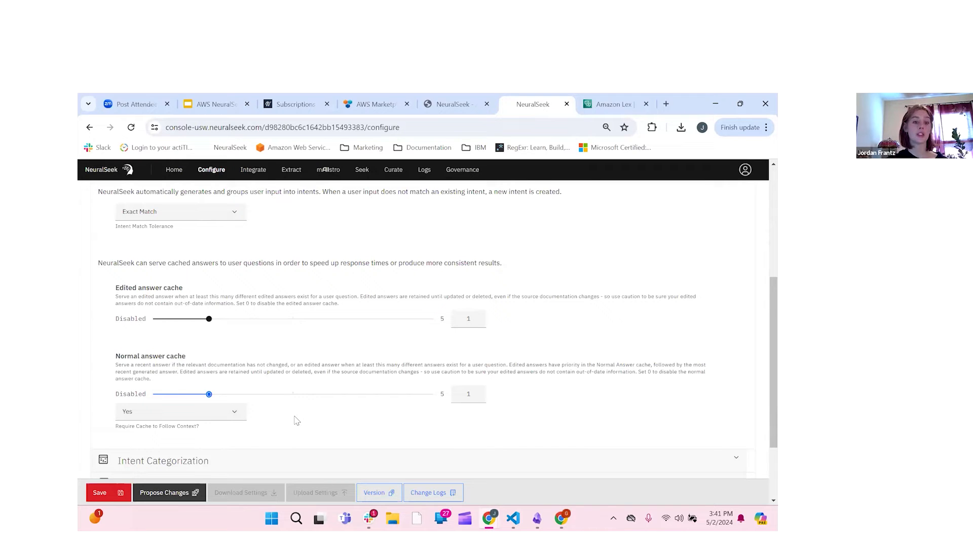
Step: Save the configuration changes as a new version
scroll(94, 494, "down", 2)
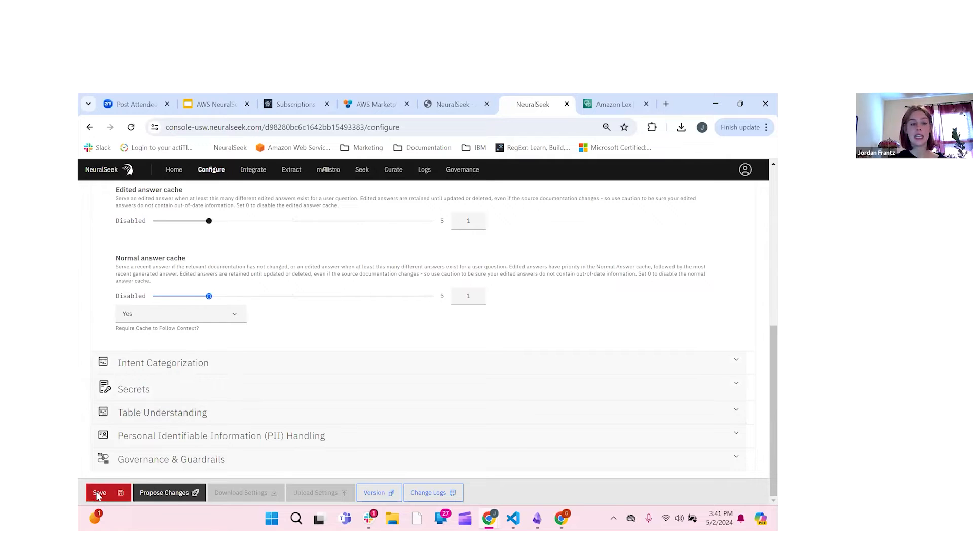
left_click(104, 493)
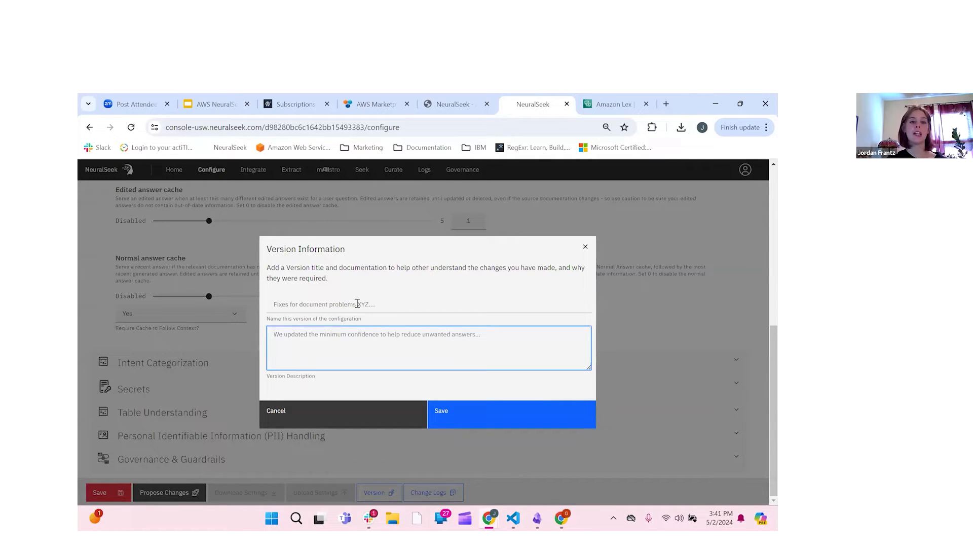
left_click(358, 304)
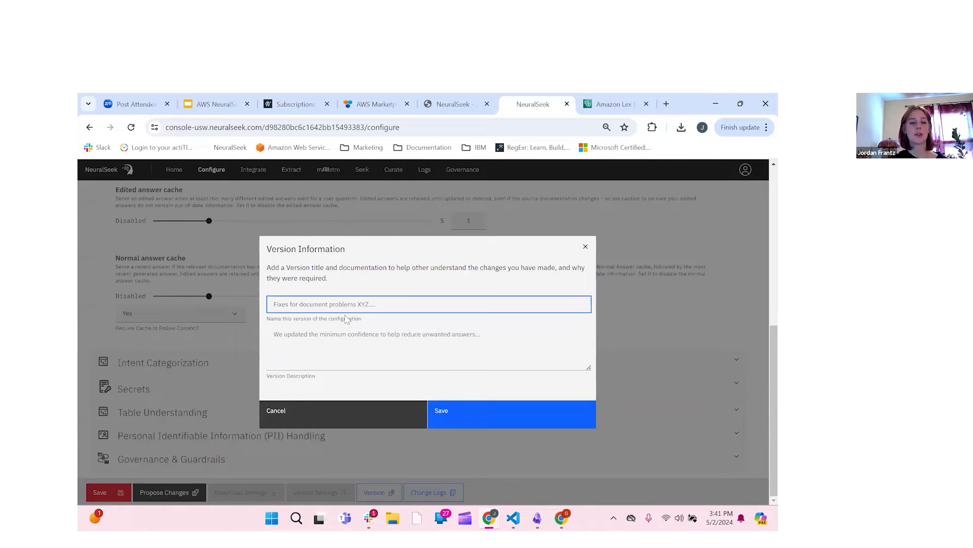
key("Tab")
left_click(459, 417)
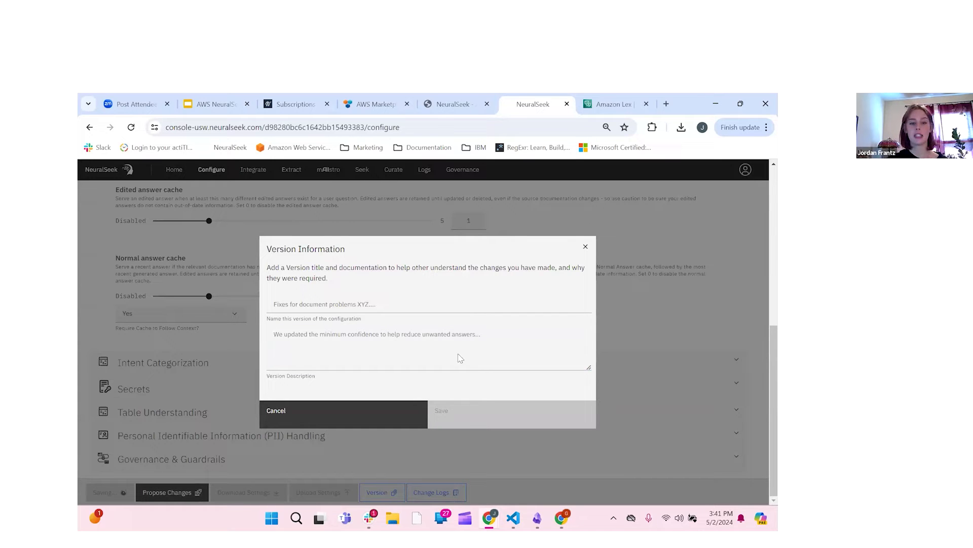
scroll(393, 261, "up", 1)
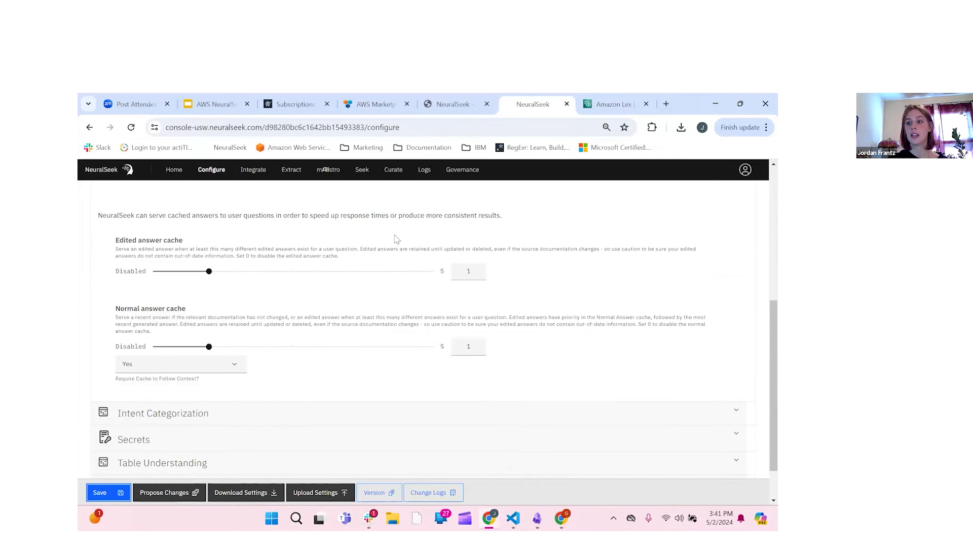
Step: Replace the previous Seek question with 'What is the best cereal?' and submit it
left_click(362, 170)
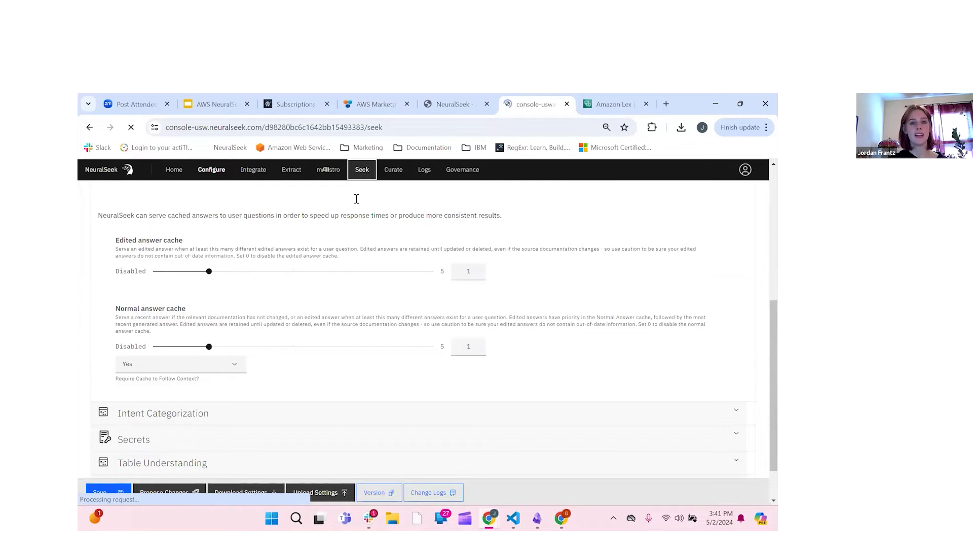
triple_click(112, 201)
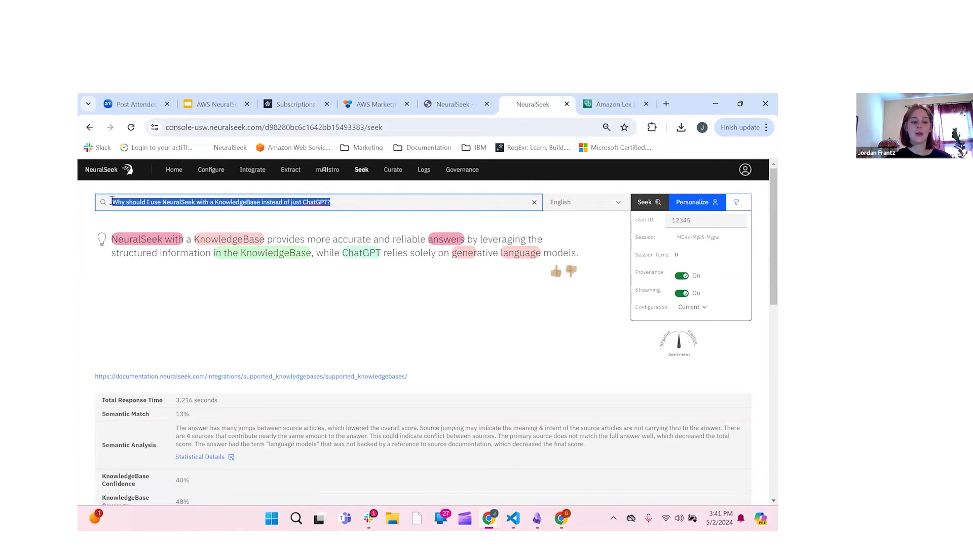
type("What")
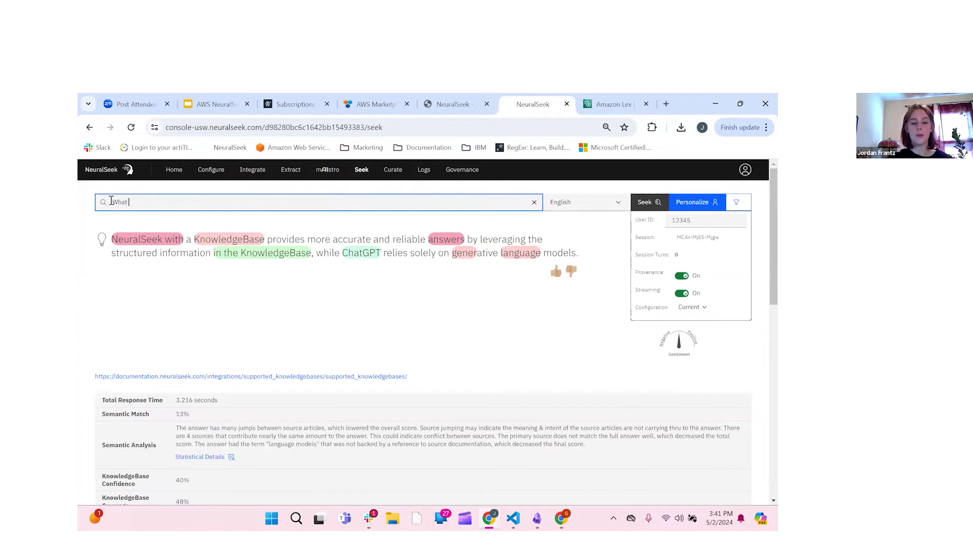
type(" is the b")
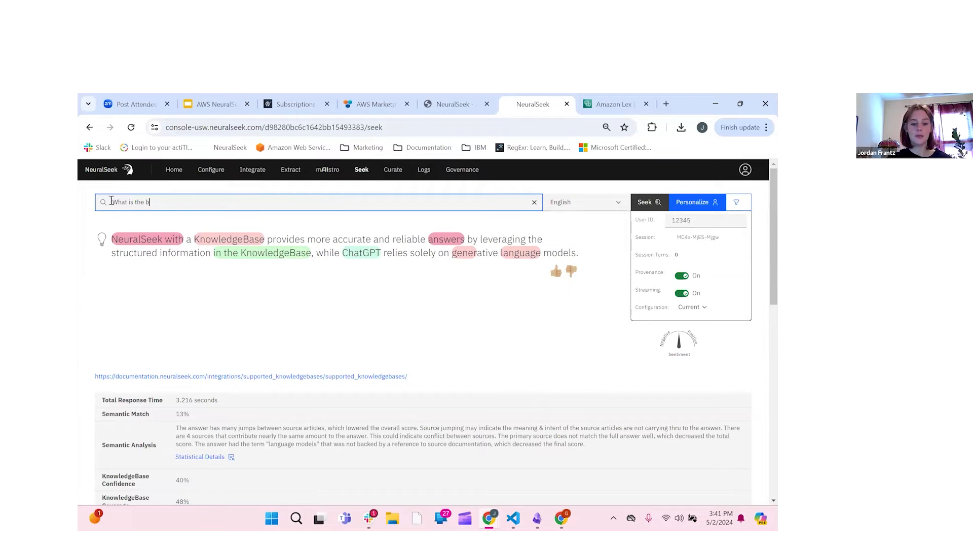
type("estchatbo")
key("BackSpace")
key("BackSpace")
key("BackSpace")
key("BackSpace")
key("BackSpace")
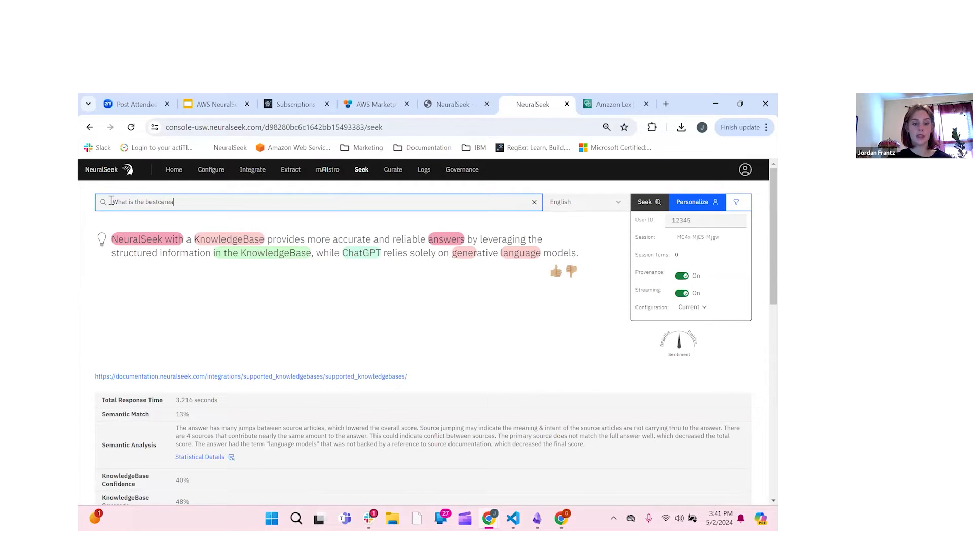
type("erea?")
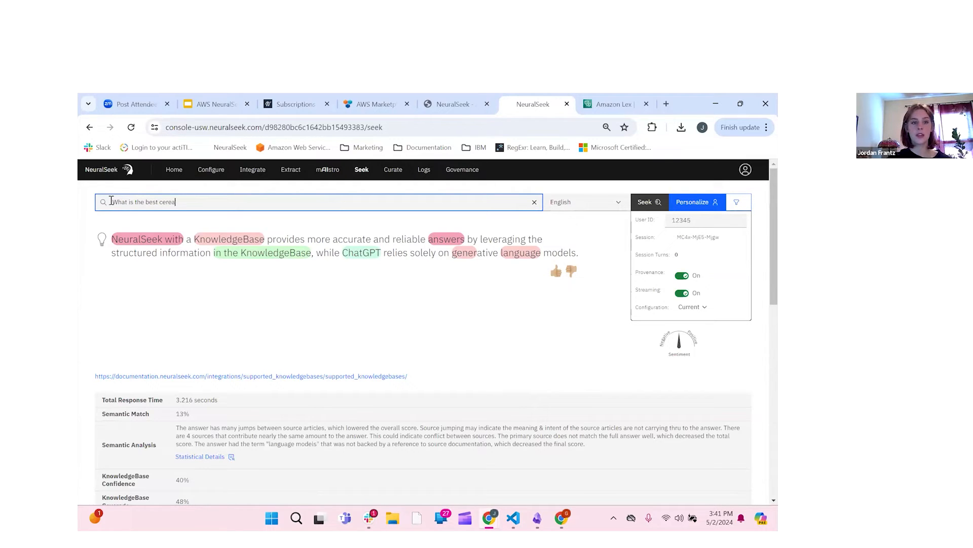
type("?")
left_click(644, 201)
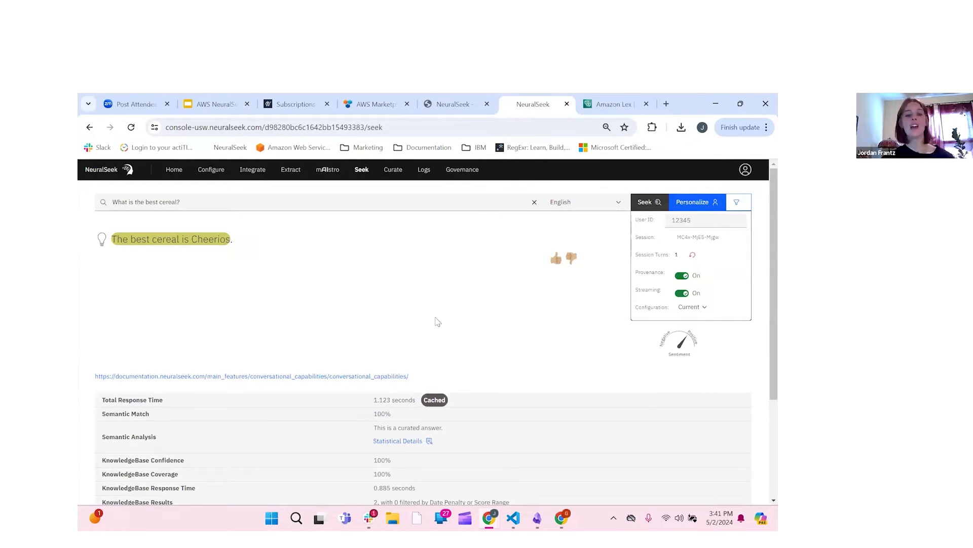
Step: Review the Seek result's 100% match to the FAQ-cereal trained answer, then go to Curate
scroll(437, 322, "down", 3)
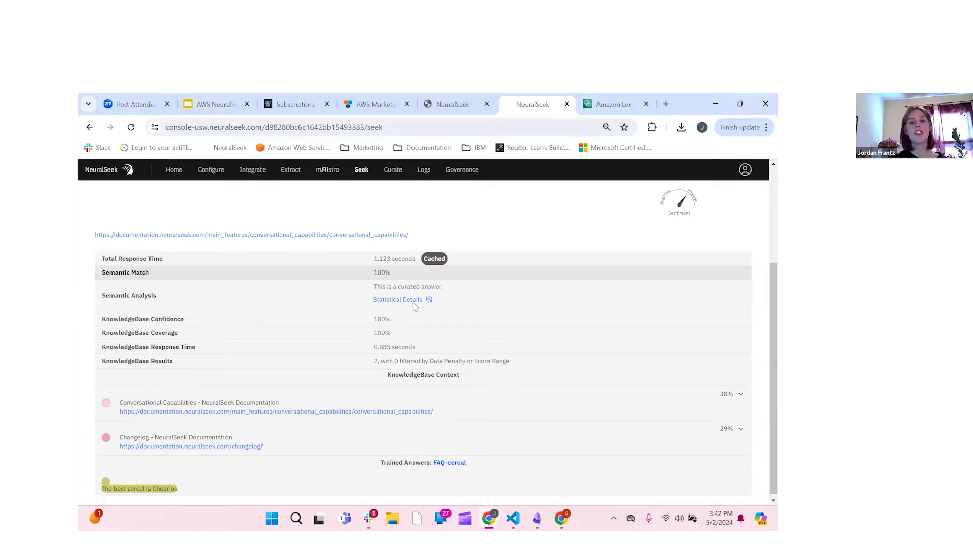
scroll(370, 308, "up", 1)
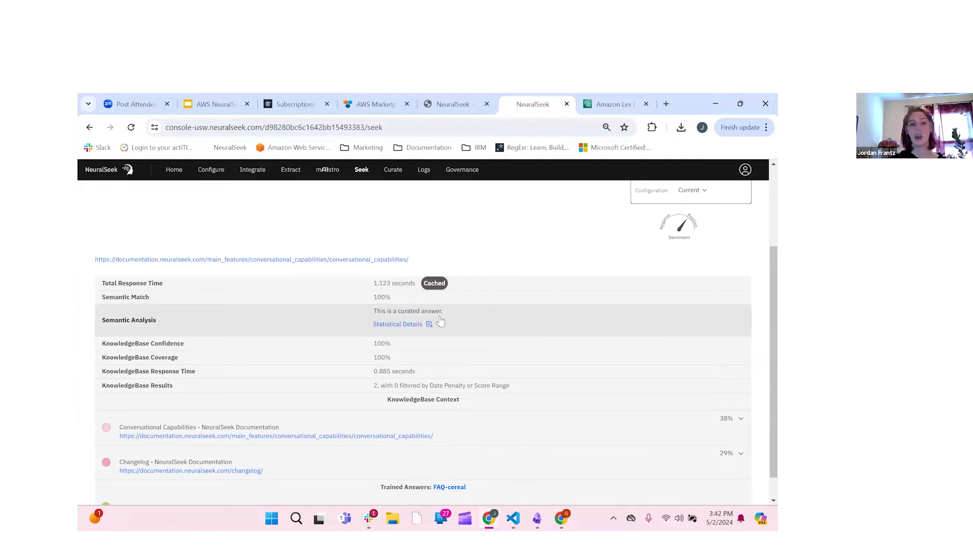
scroll(405, 329, "down", 1)
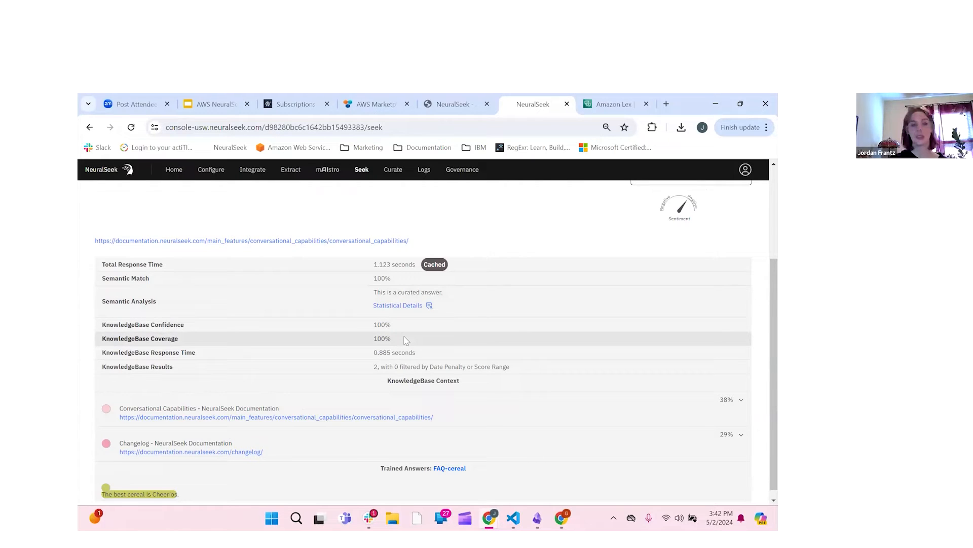
scroll(355, 492, "down", 1)
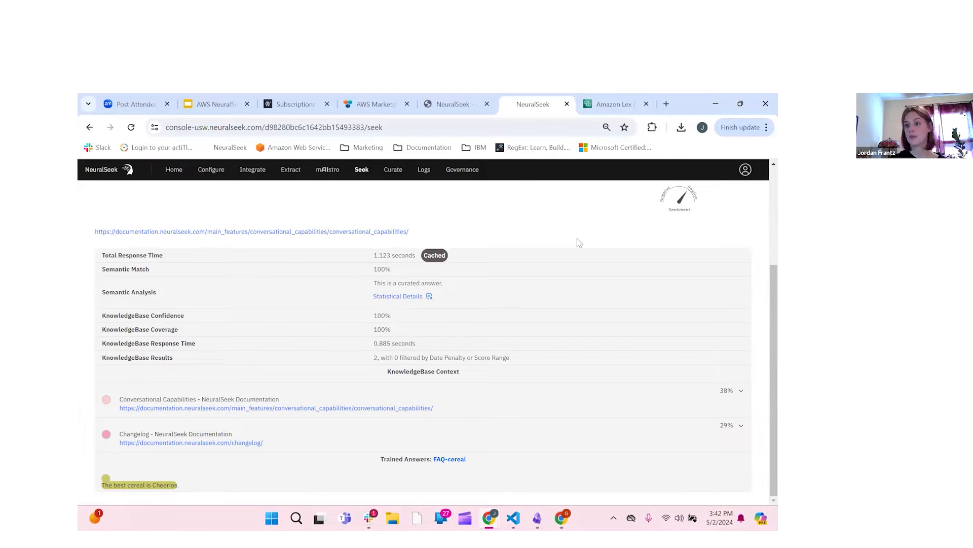
scroll(580, 242, "up", 3)
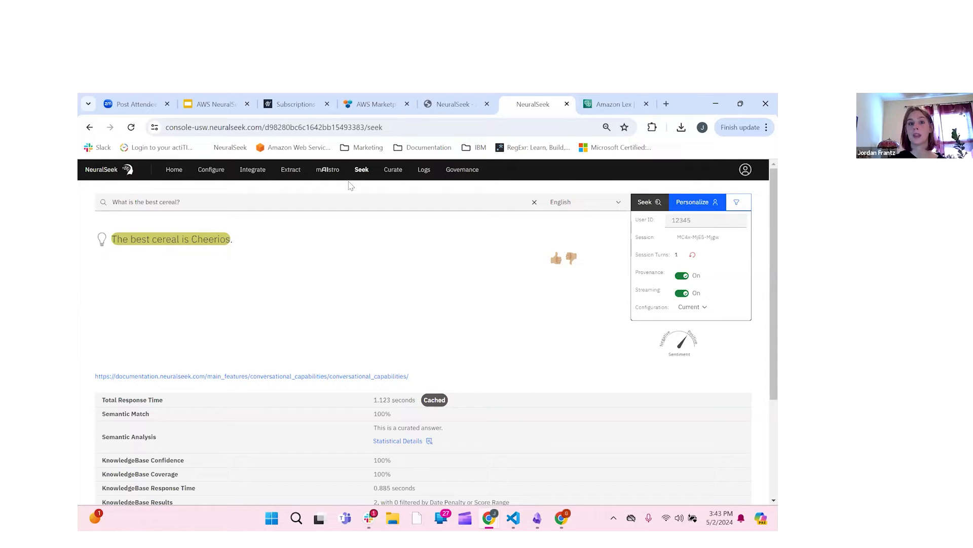
left_click(390, 177)
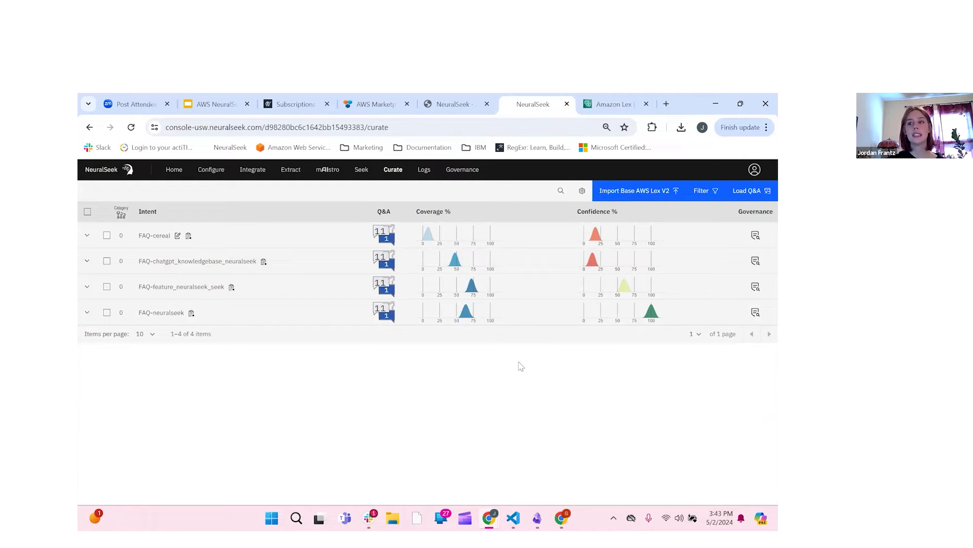
Step: Select the FAQ-cereal intent, then all four Curate intents, and switch to the Amazon Lex tab
left_click(107, 237)
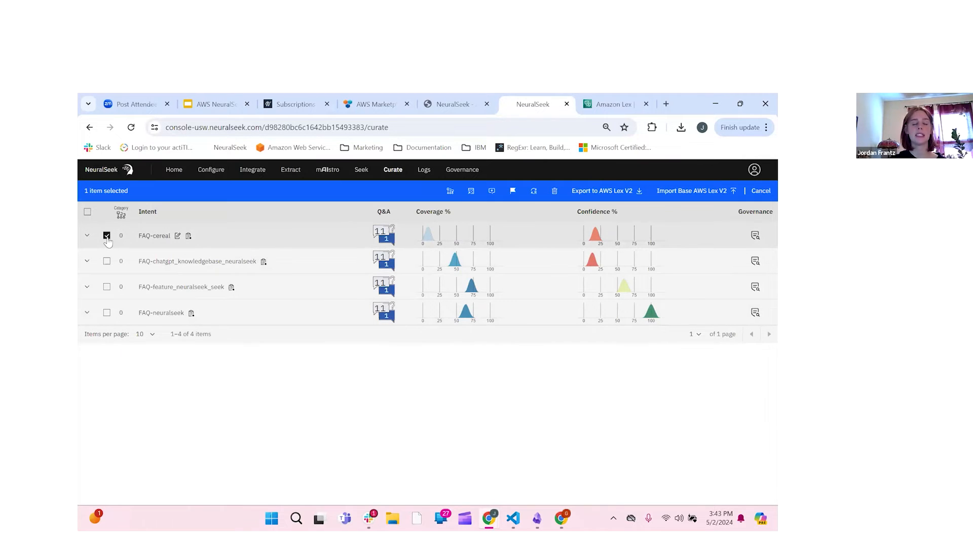
left_click(88, 212)
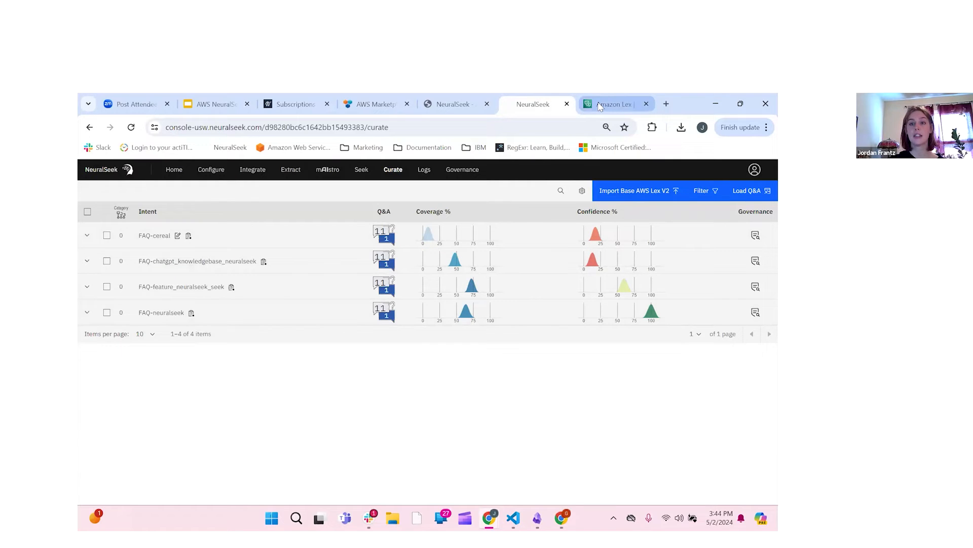
mouse_move(600, 105)
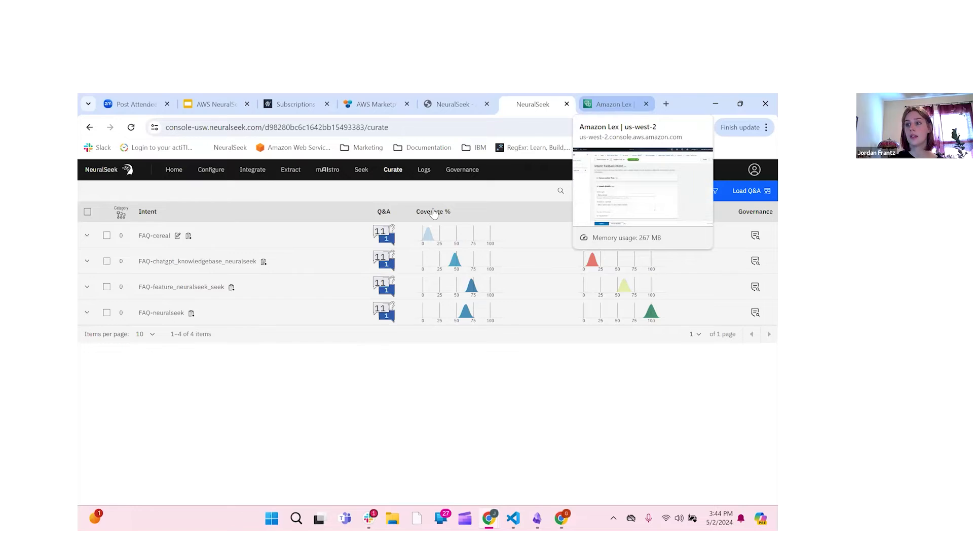
left_click(600, 105)
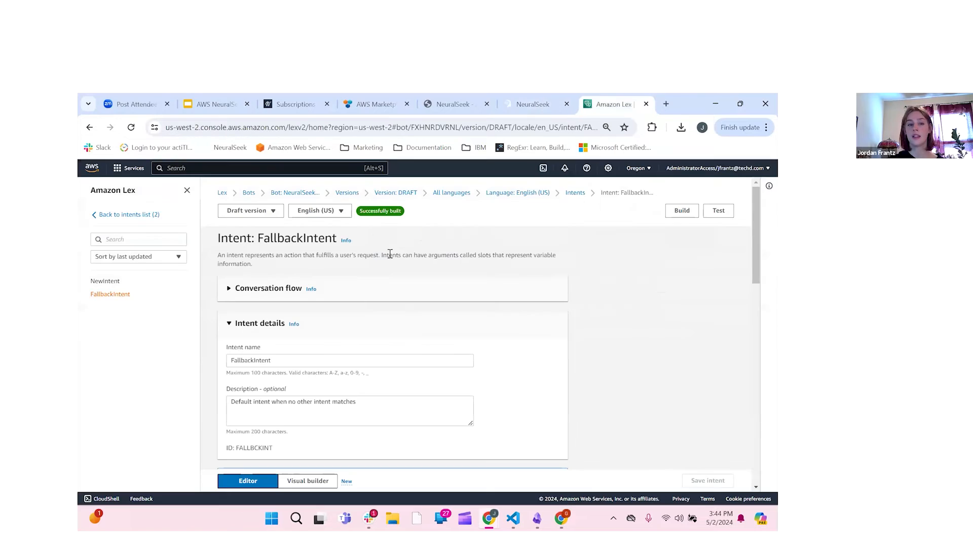
Step: Go from the intents list to the Bots list and select NeuralSeek-Learning-Lab-May2
left_click(127, 216)
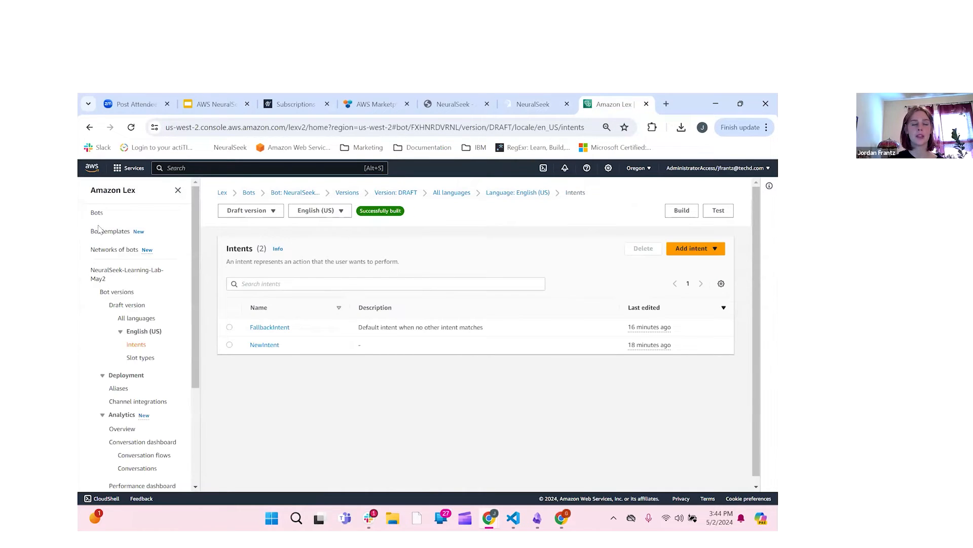
left_click(95, 217)
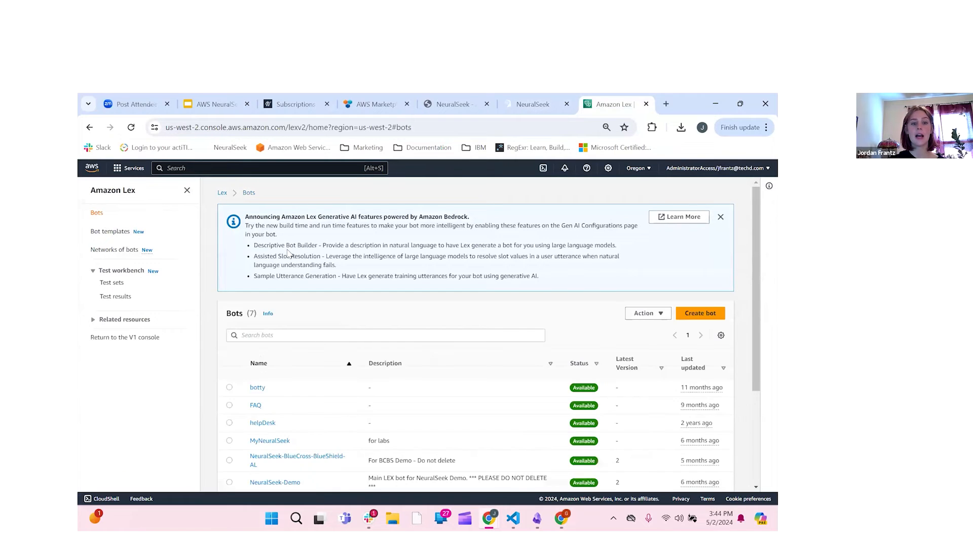
scroll(350, 315, "down", 2)
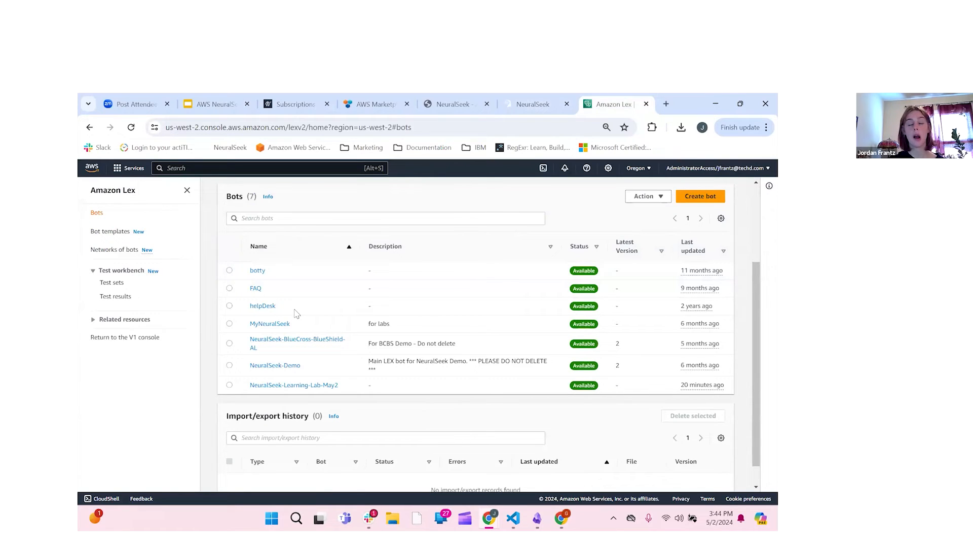
left_click(291, 386)
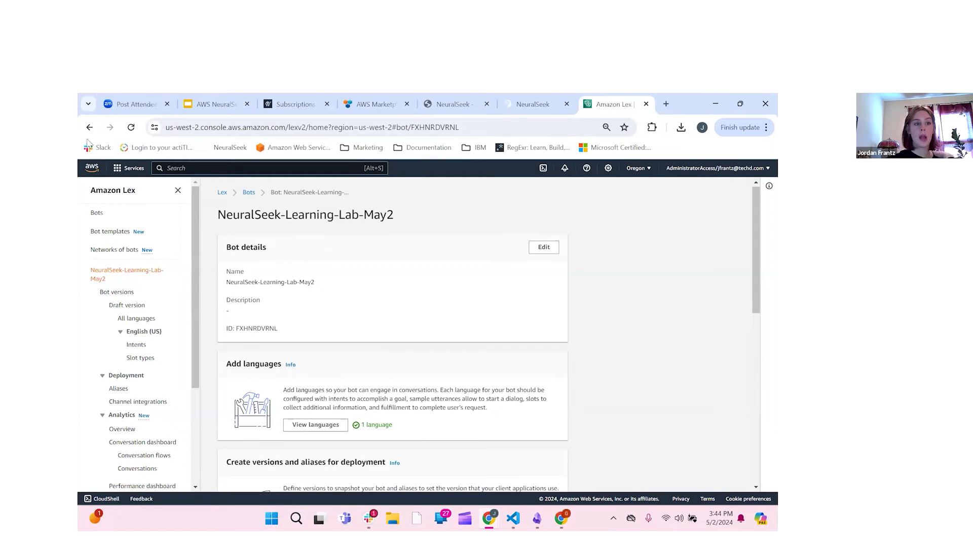
key("alt+Left")
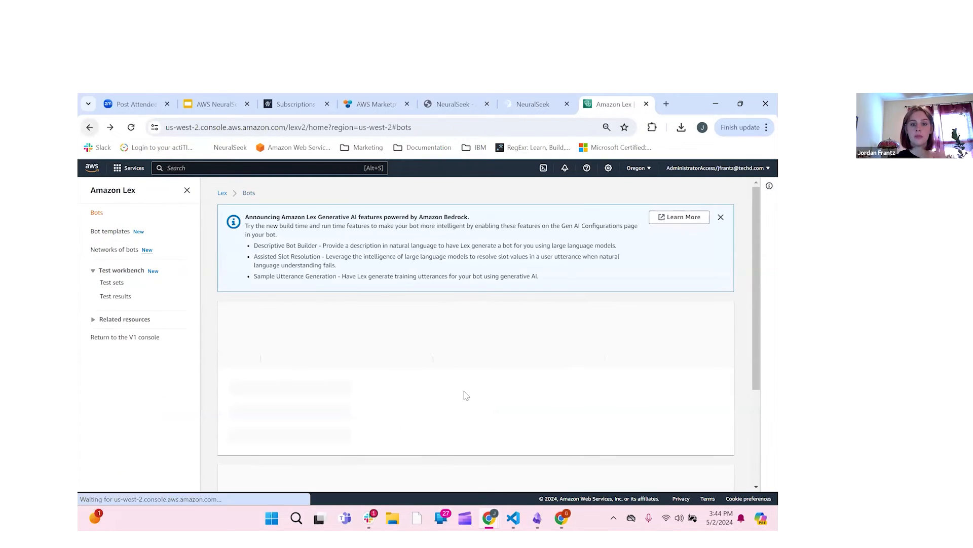
left_click(229, 360)
scroll(633, 264, "up", 1)
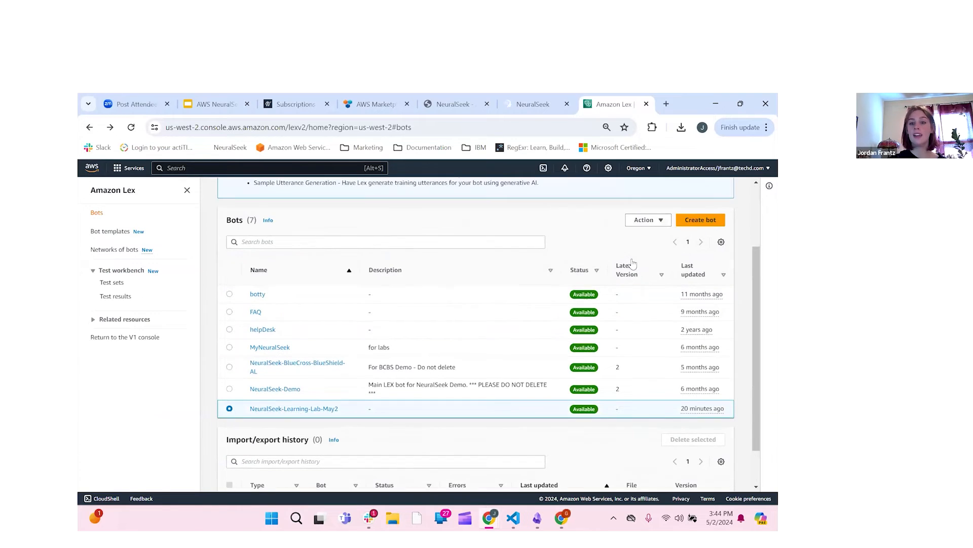
Step: Export the NeuralSeek-Learning-Lab-May2 draft as a Lex JSON zip and confirm the 2,362 B download
left_click(662, 222)
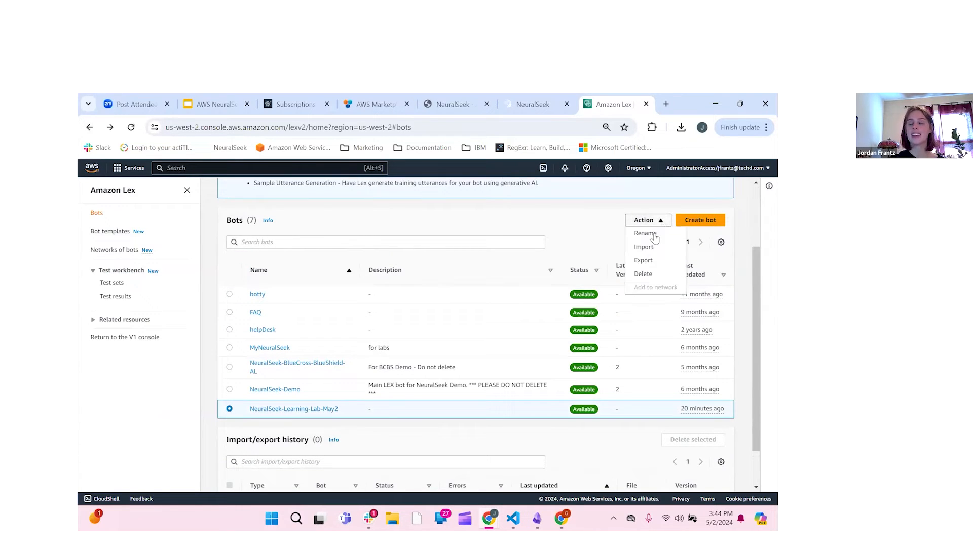
left_click(657, 262)
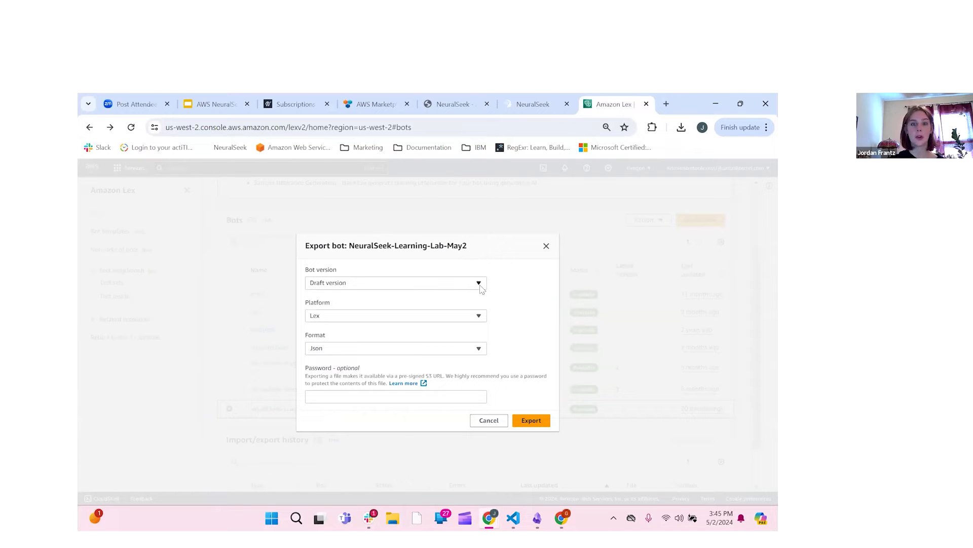
left_click(480, 286)
left_click(480, 319)
left_click(481, 351)
left_click(481, 350)
left_click(459, 378)
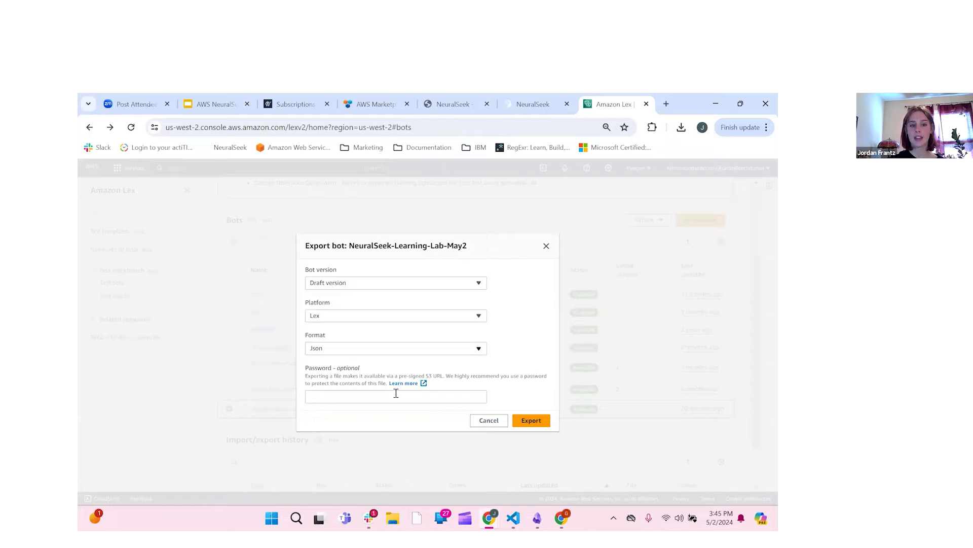
left_click(540, 424)
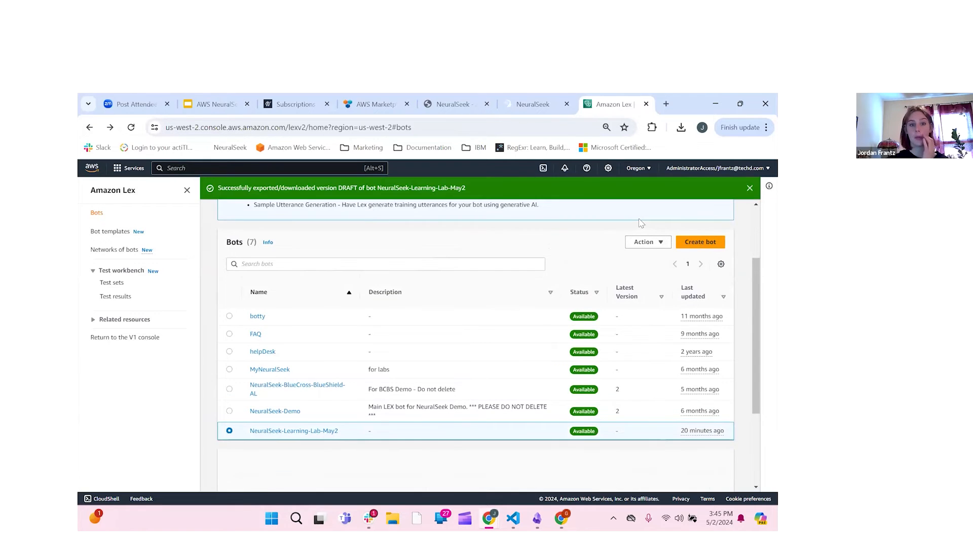
left_click(682, 128)
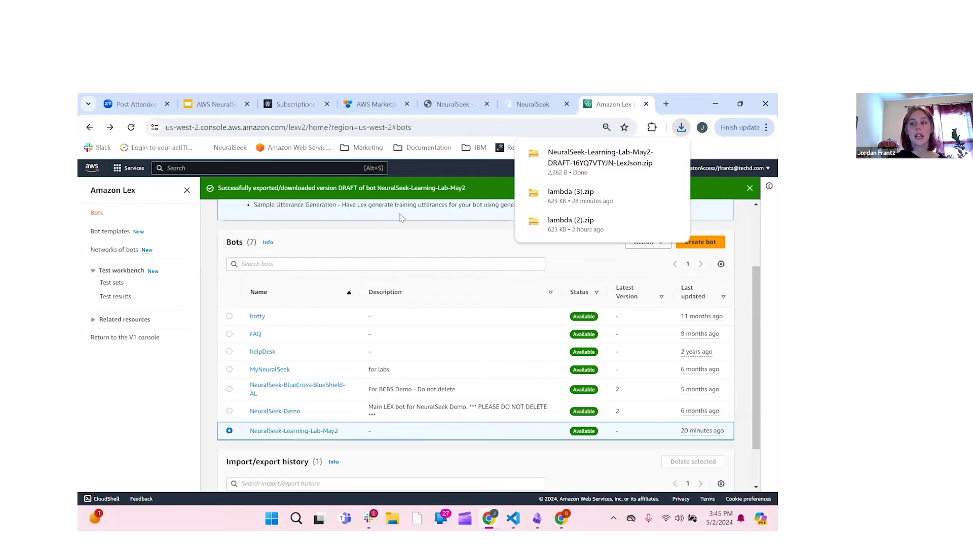
left_click(527, 106)
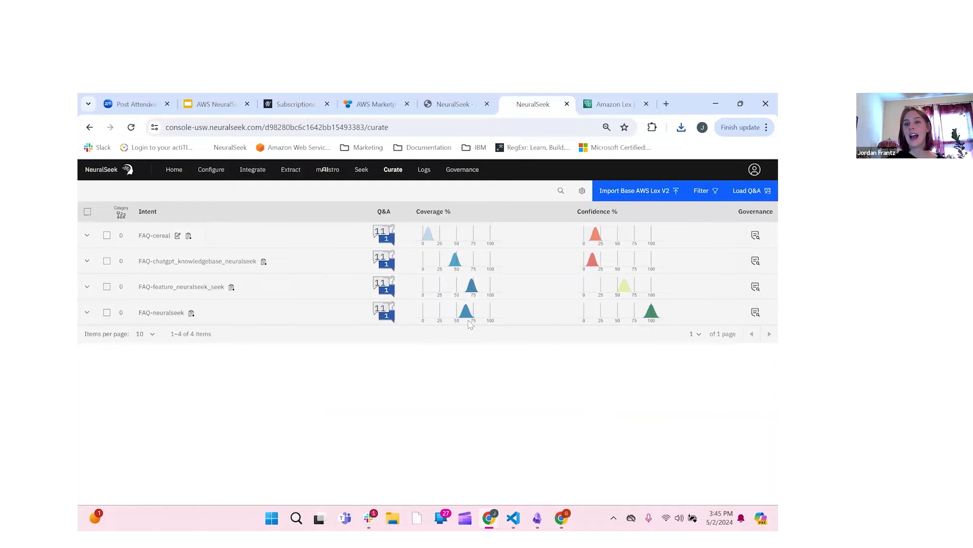
Step: Upload the exported NeuralSeek-Learning-Lab-May2 zip as the base Lex V2 bot file
left_click(654, 198)
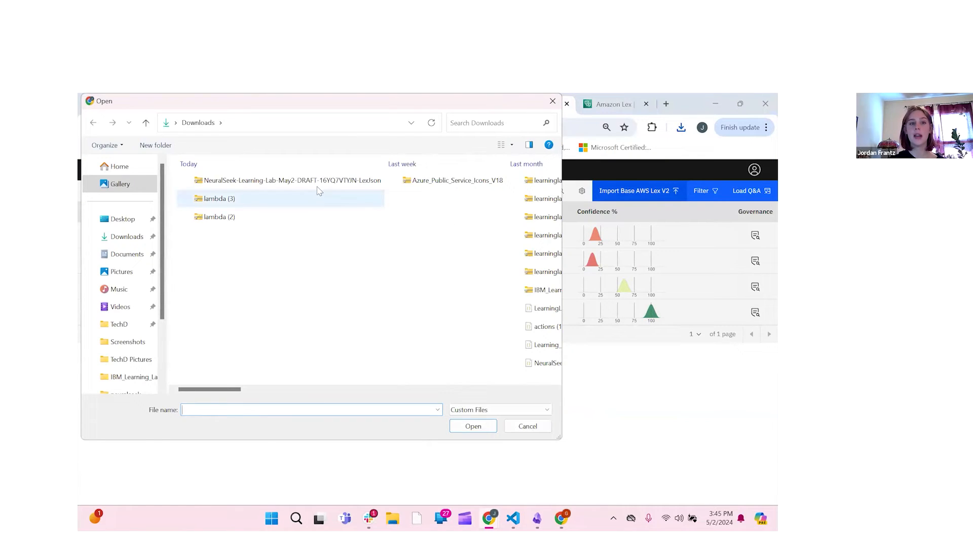
left_click(315, 187)
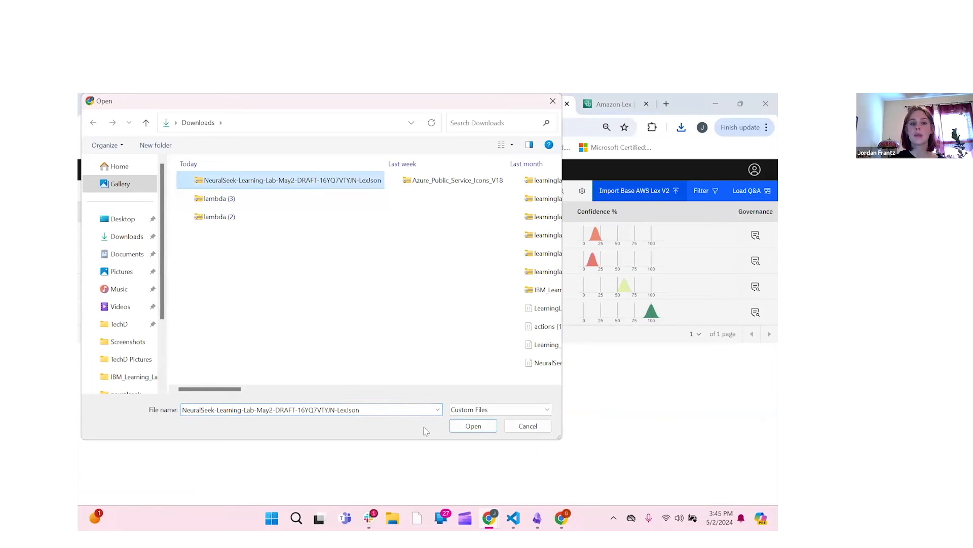
left_click(472, 428)
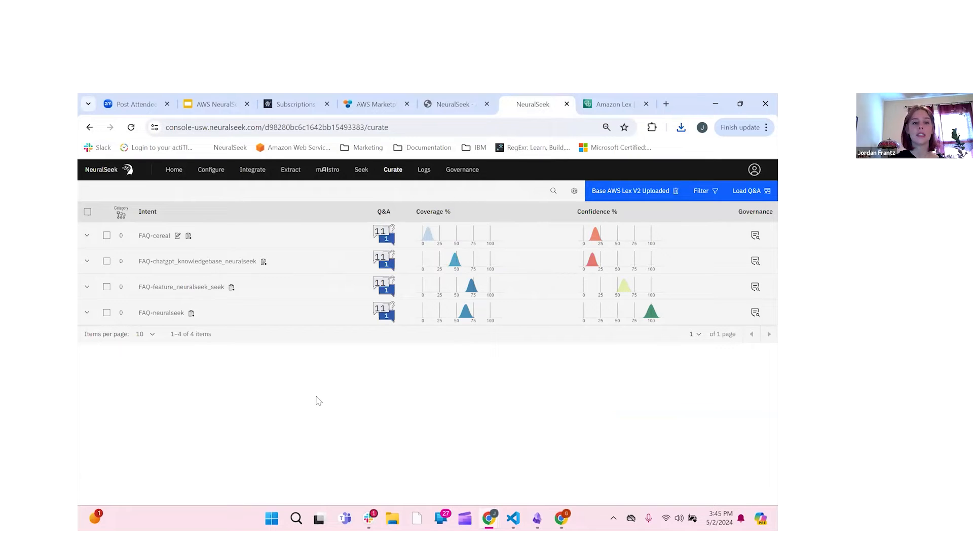
Step: Select the four FAQ intents and export them as a Lex V2 zip, lex (2).zip
left_click(106, 236)
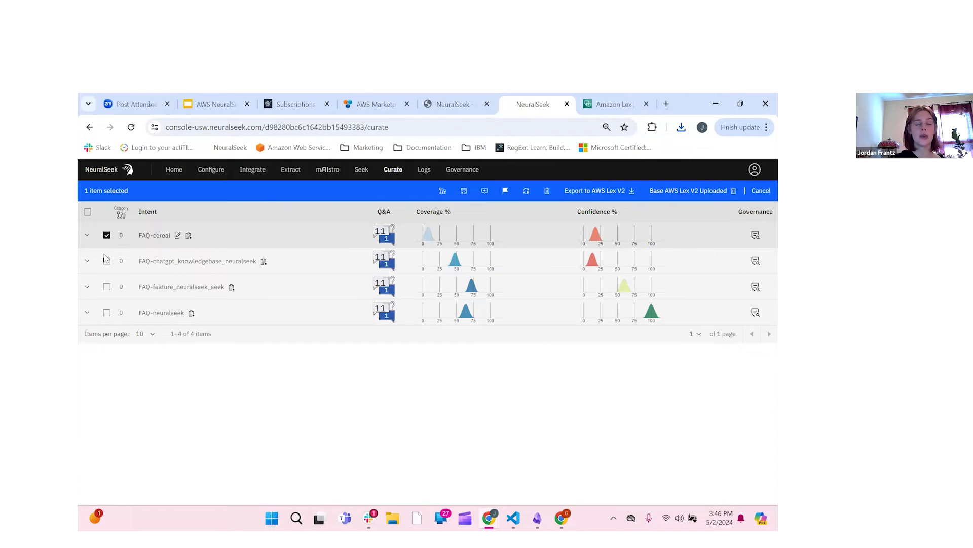
left_click(107, 261)
left_click(106, 287)
left_click(107, 312)
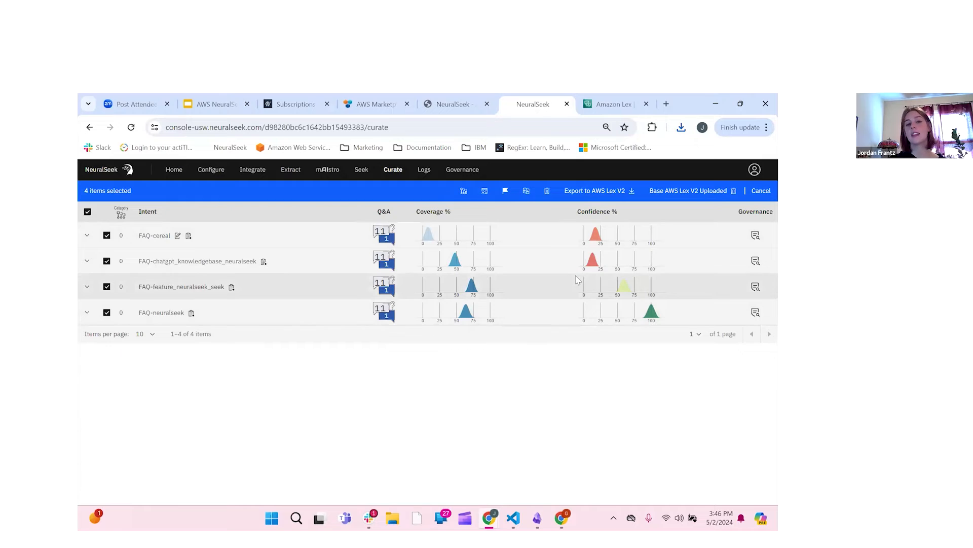
left_click(626, 196)
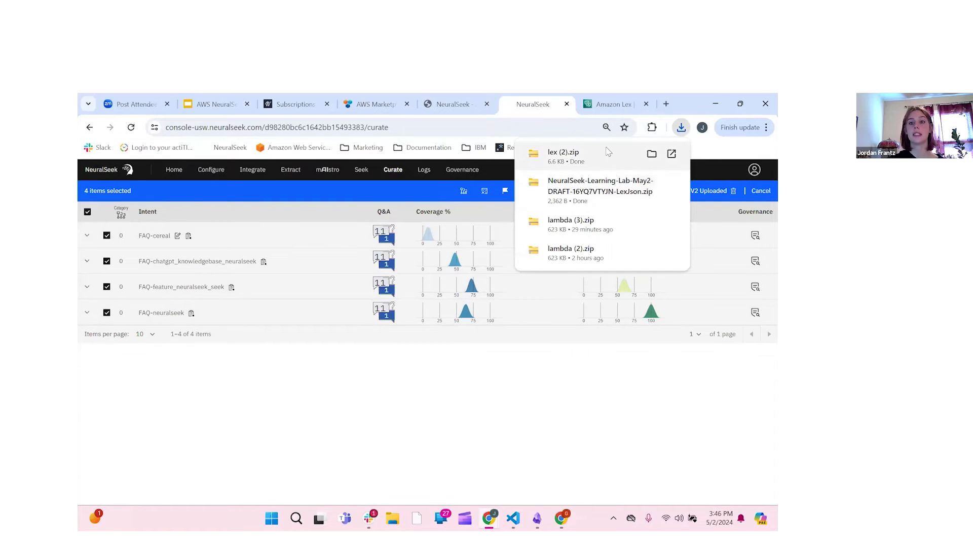
left_click(617, 109)
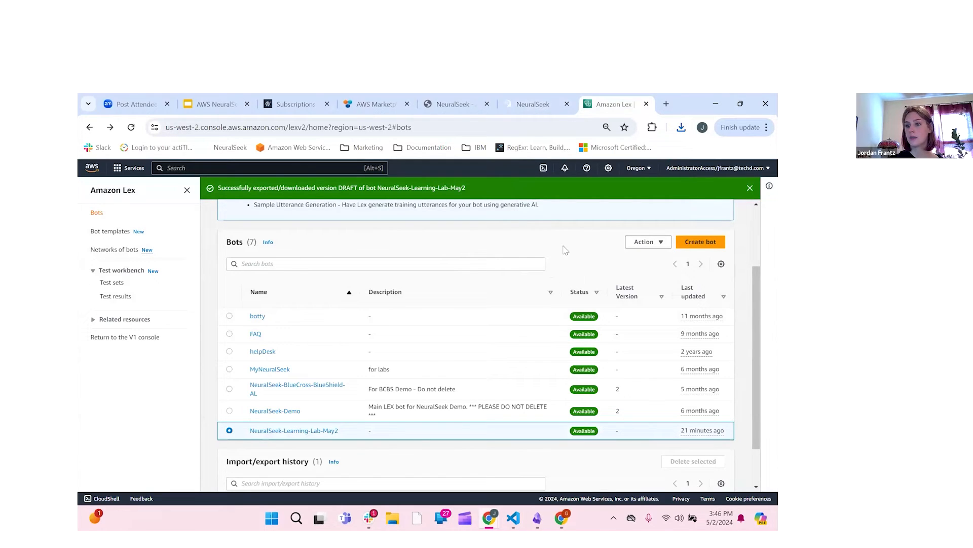
Step: Start a bot import and name the new bot Learning-Lab-New-Intents
left_click(660, 243)
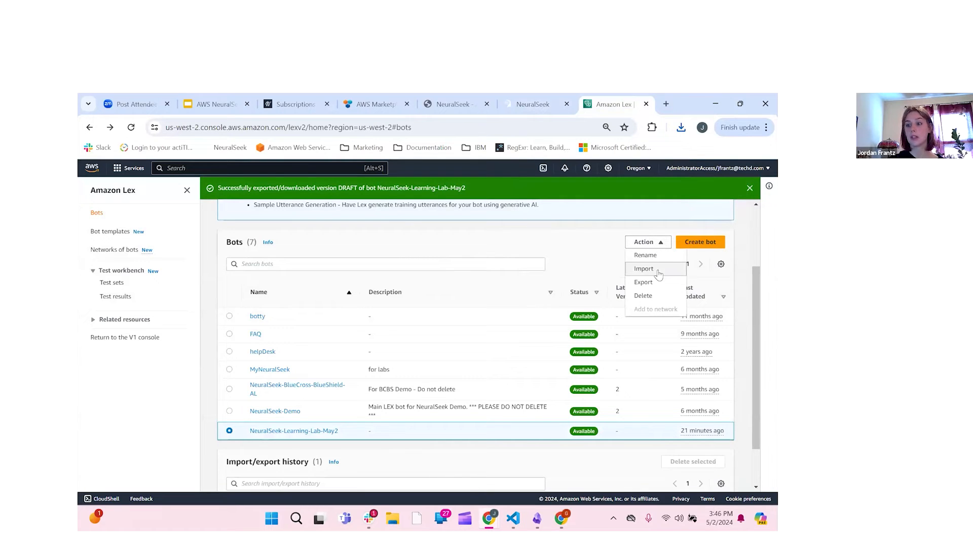
left_click(658, 274)
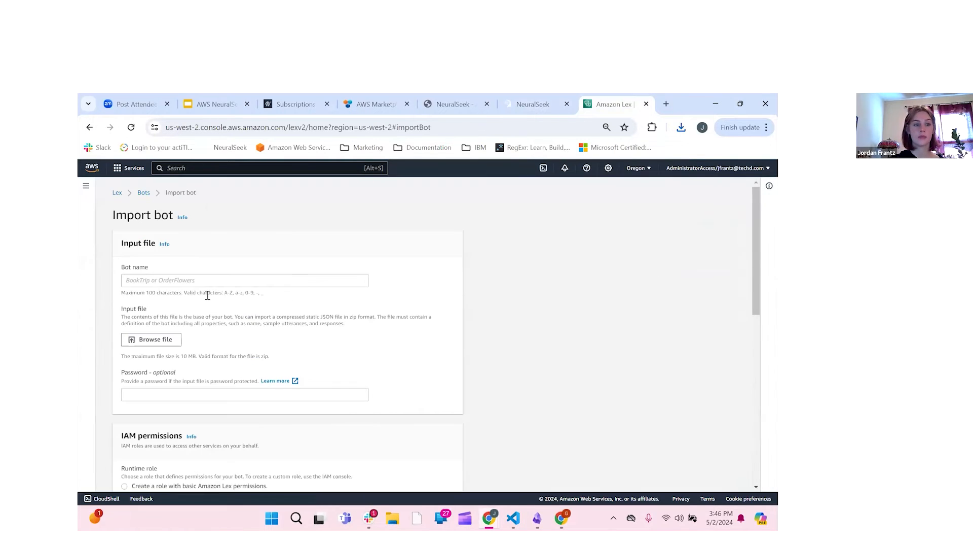
scroll(193, 285, "down", 1)
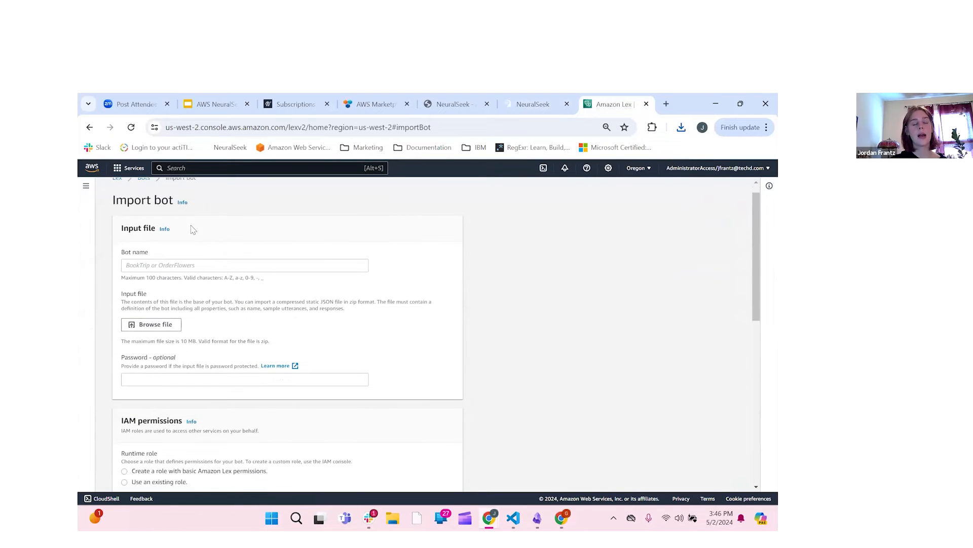
left_click(181, 248)
scroll(310, 255, "up", 1)
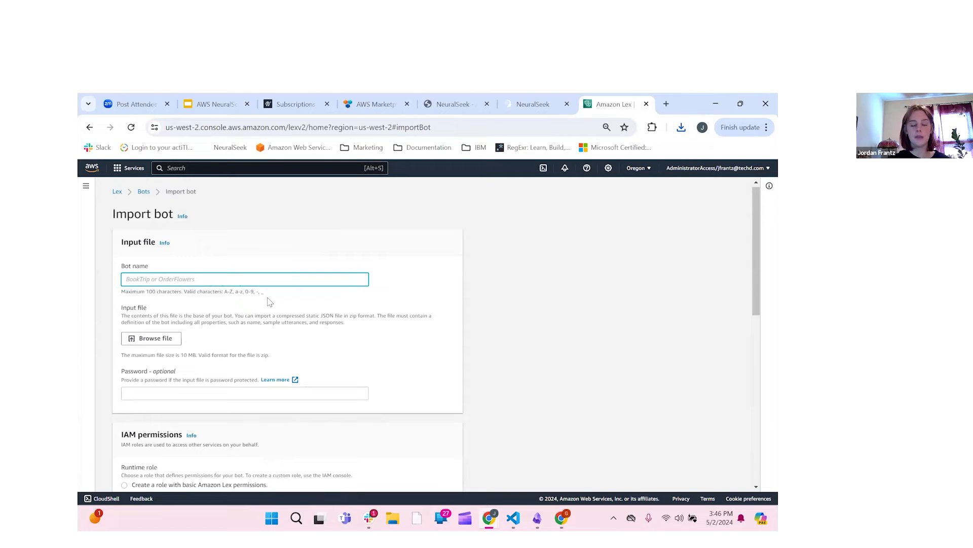
type("Learning-Lab0")
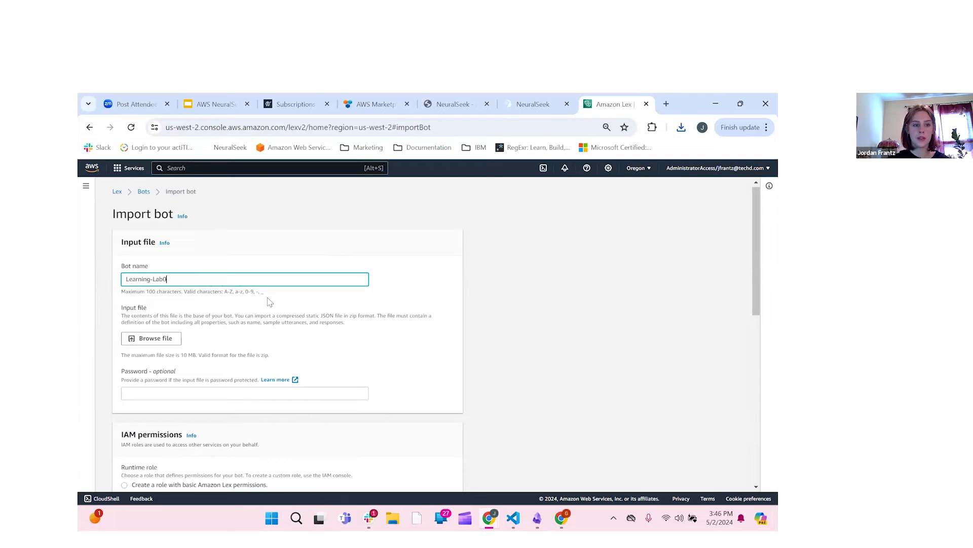
key("BackSpace")
type("-New_Intents")
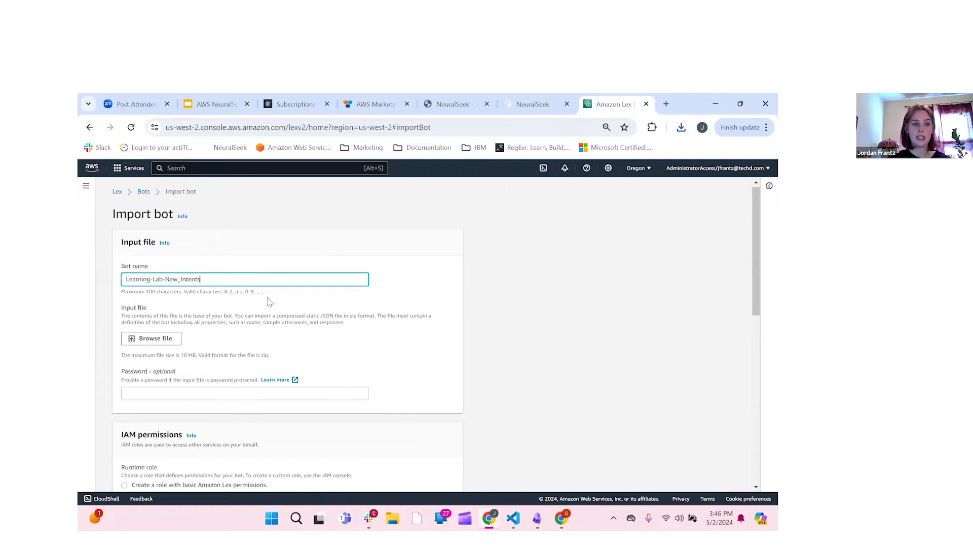
left_click(181, 279)
key("BackSpace")
type("-")
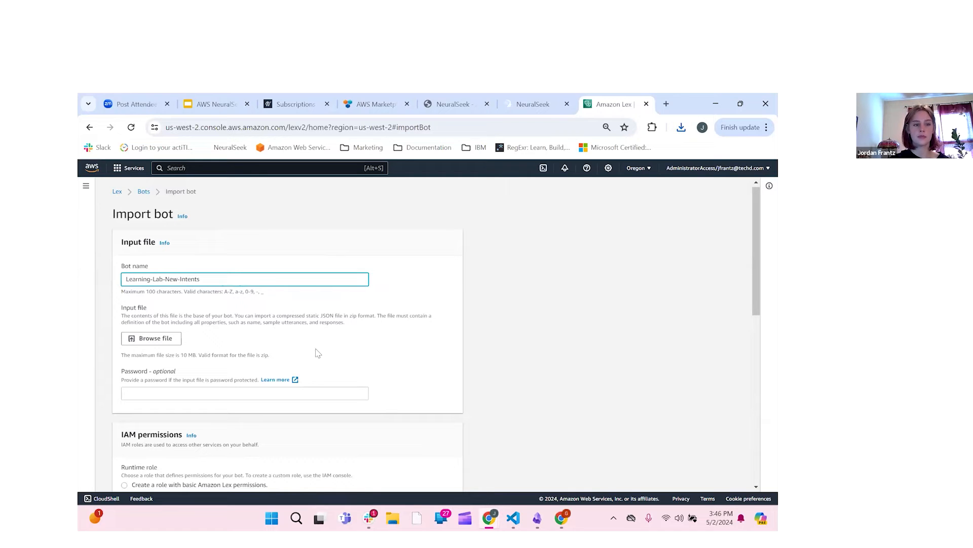
Step: Choose the lex (2) download as the file to import
scroll(318, 353, "down", 1)
scroll(380, 360, "down", 3)
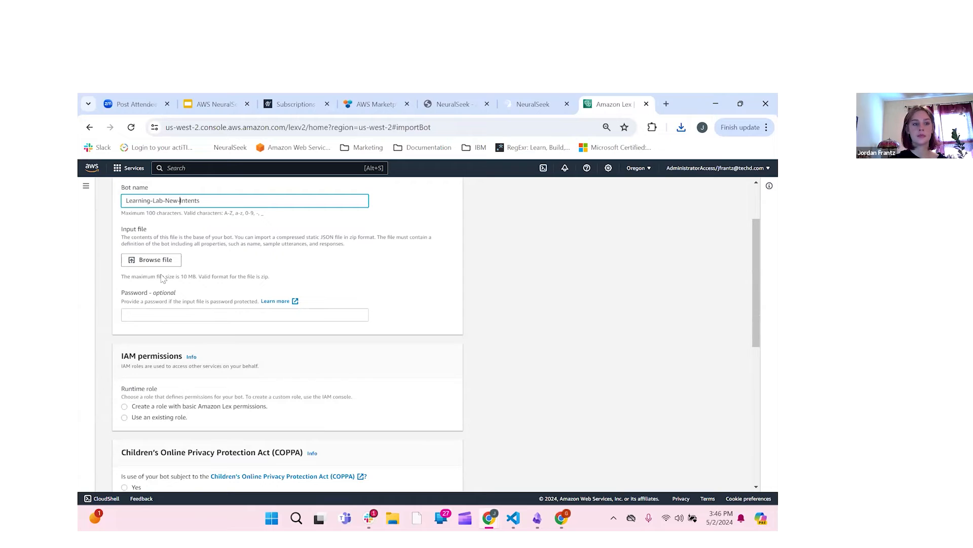
left_click(157, 261)
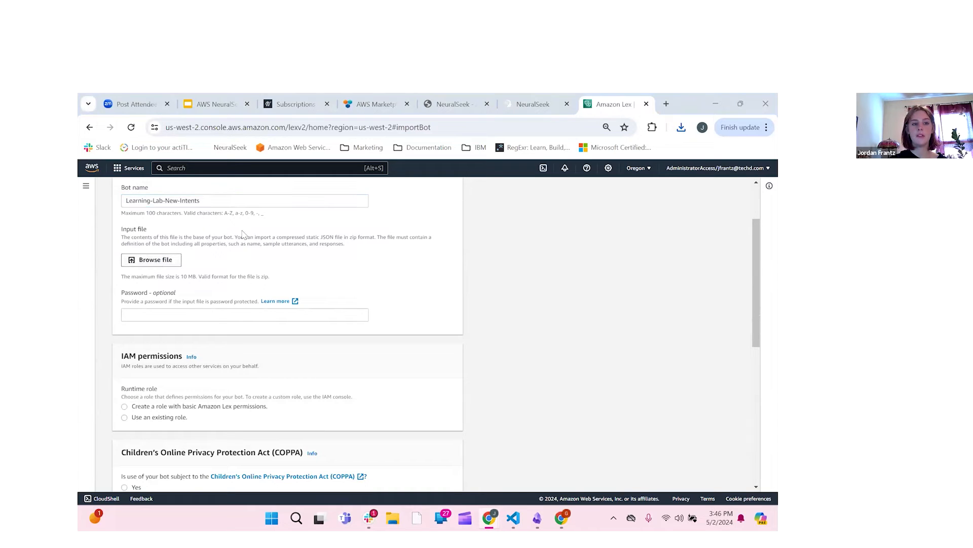
left_click(254, 182)
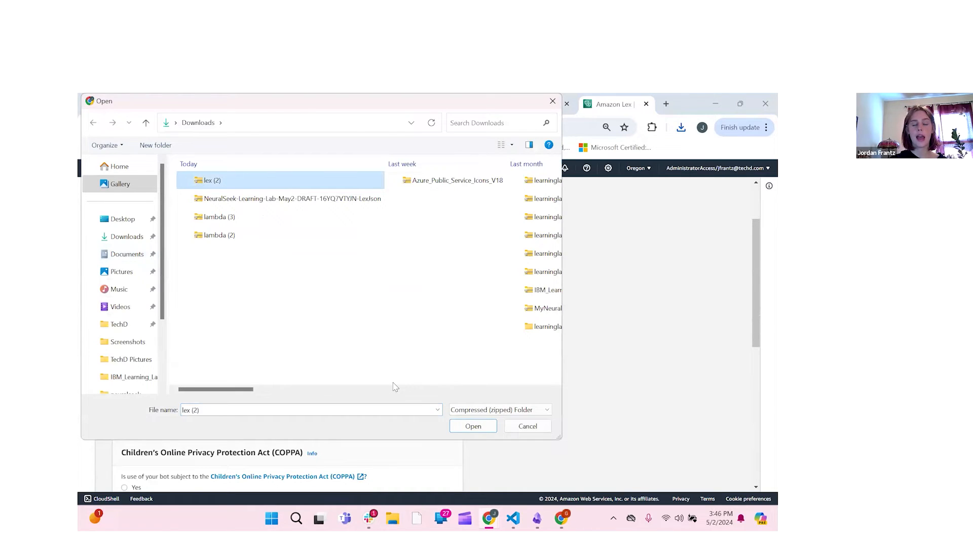
Step: Attach lex (2).zip, choose a new basic Lex permissions role, set COPPA to No, and import
left_click(473, 426)
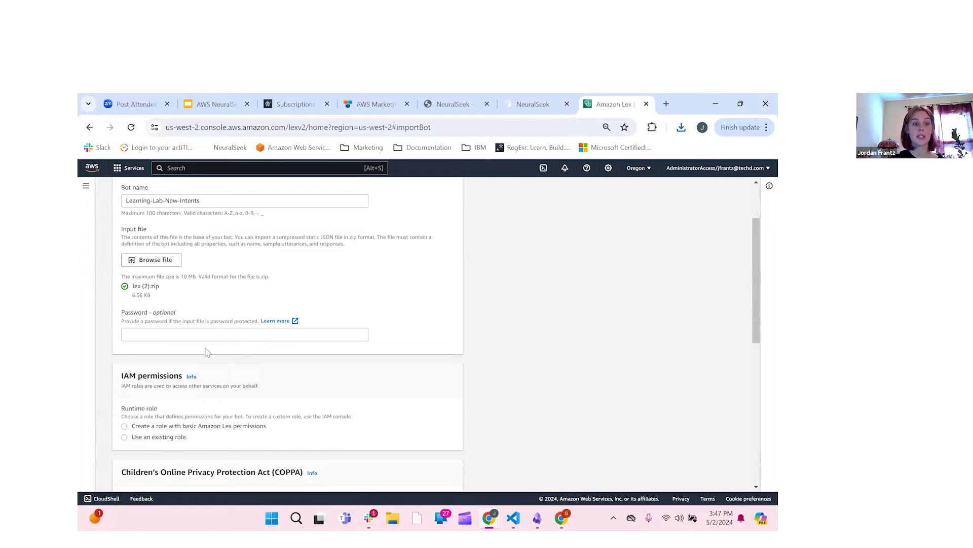
scroll(245, 332, "down", 2)
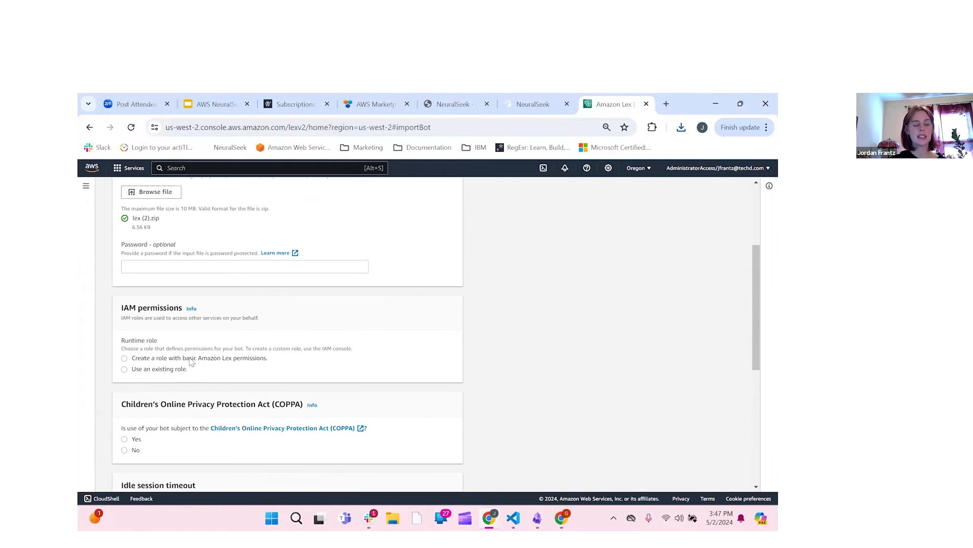
left_click(125, 359)
scroll(172, 380, "down", 5)
scroll(173, 380, "down", 1)
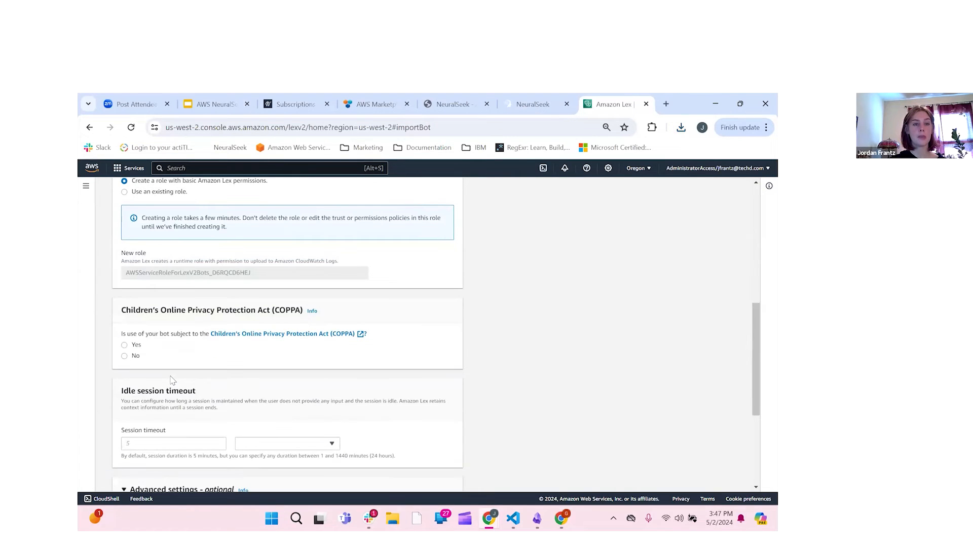
left_click(124, 358)
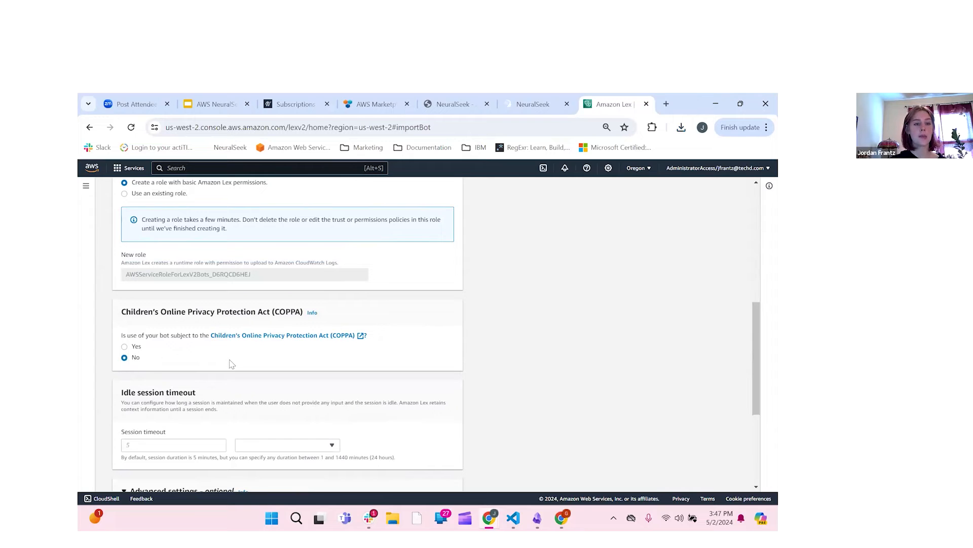
scroll(231, 364, "down", 3)
scroll(232, 363, "down", 5)
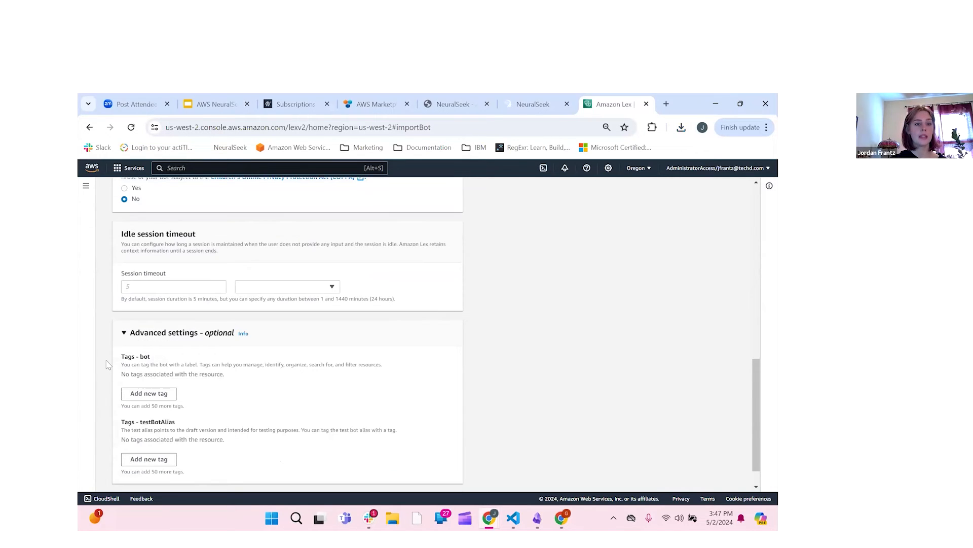
scroll(195, 461, "down", 2)
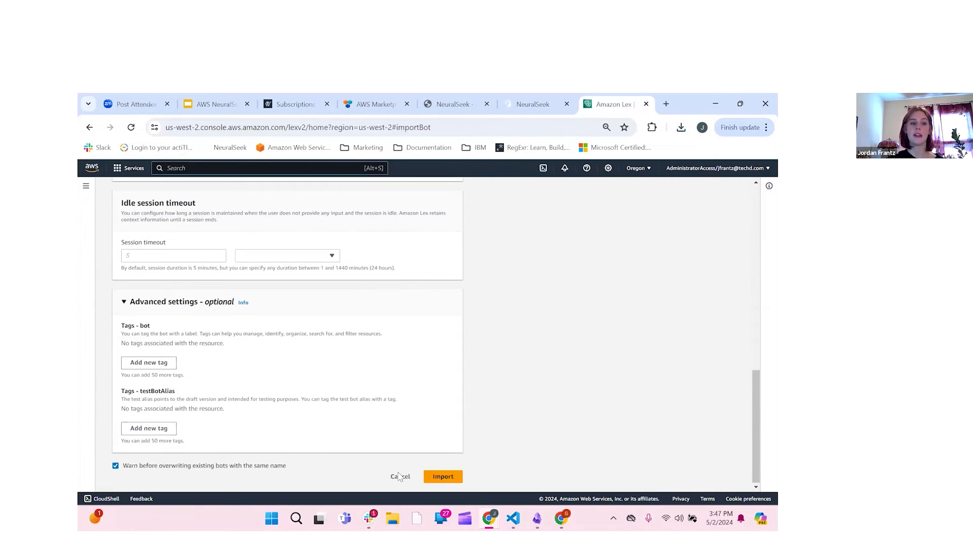
left_click(444, 478)
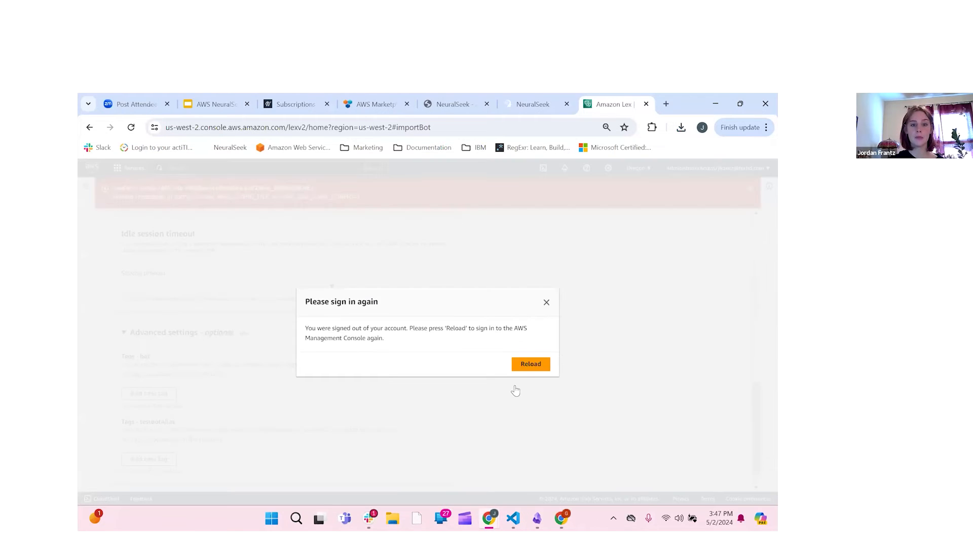
Step: Reload the sign-in notice, start a new administrator session, and reopen Amazon Lex
left_click(531, 364)
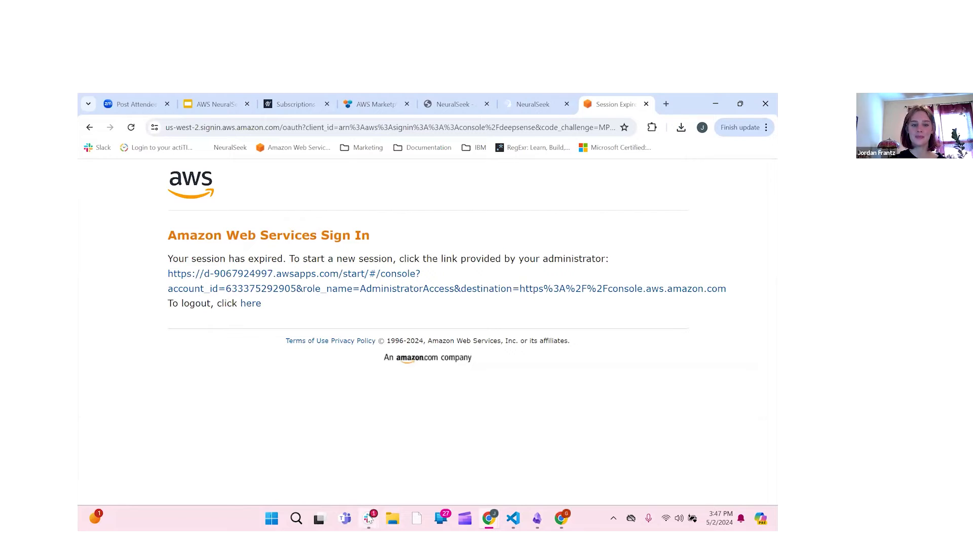
left_click(384, 277)
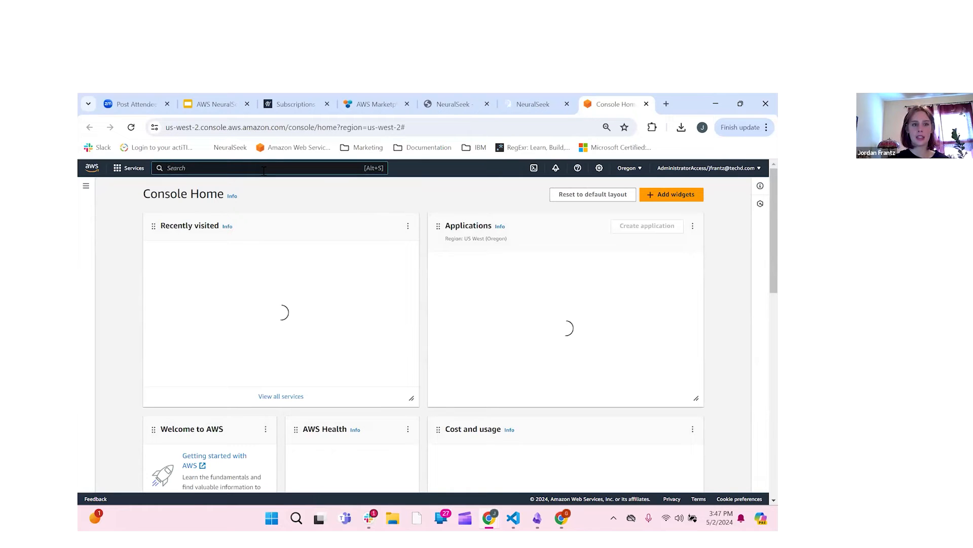
left_click(185, 251)
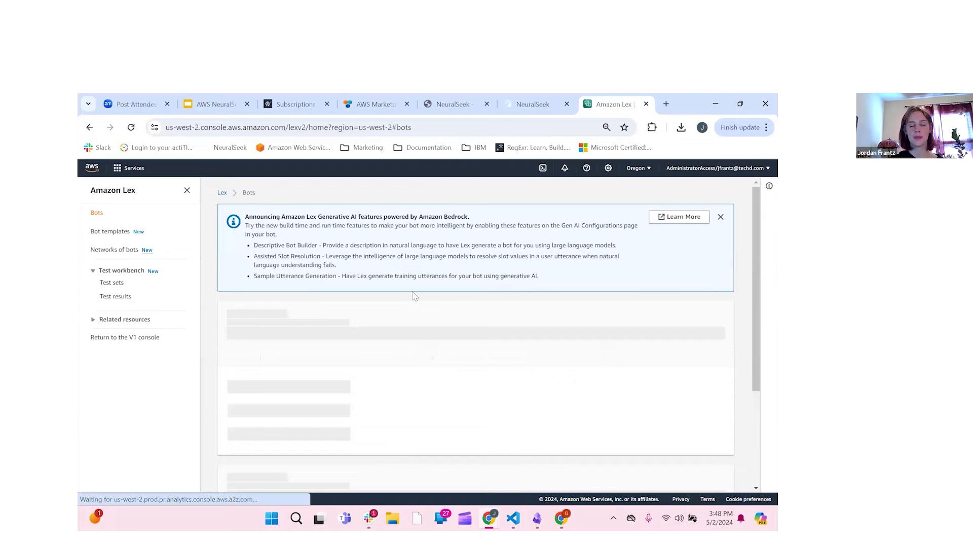
Step: Start a new import named Learning-Lab-NewIntents using the lex (2) zip file
scroll(431, 309, "down", 2)
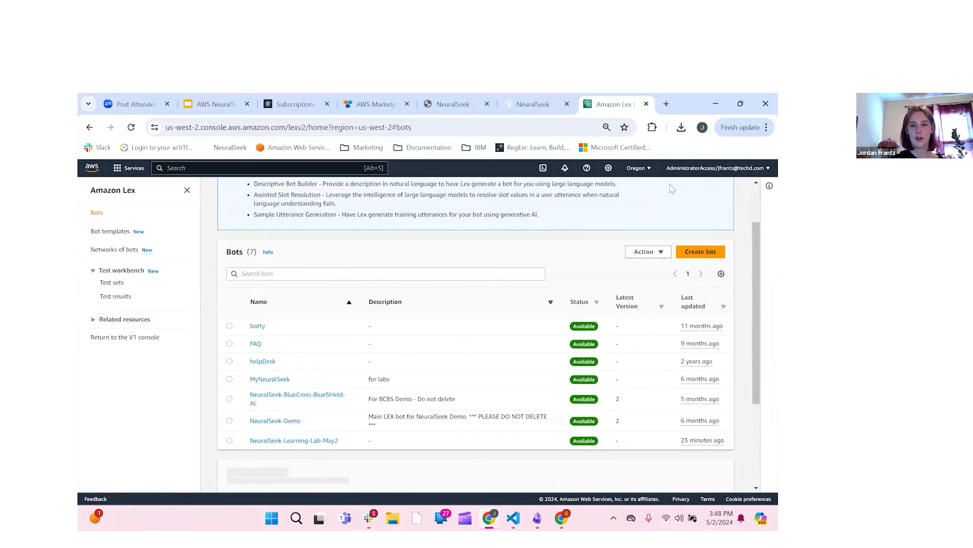
scroll(664, 213, "down", 1)
scroll(662, 218, "down", 1)
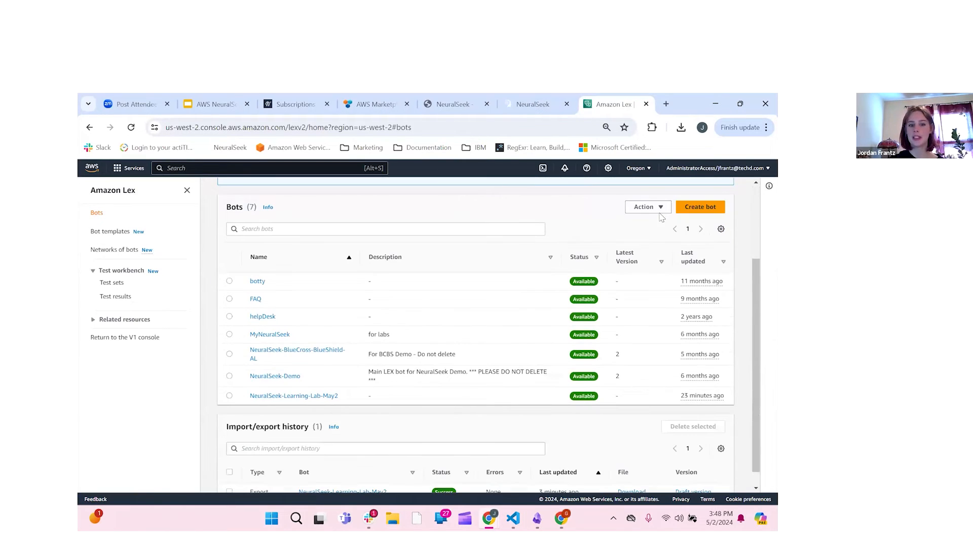
left_click(646, 206)
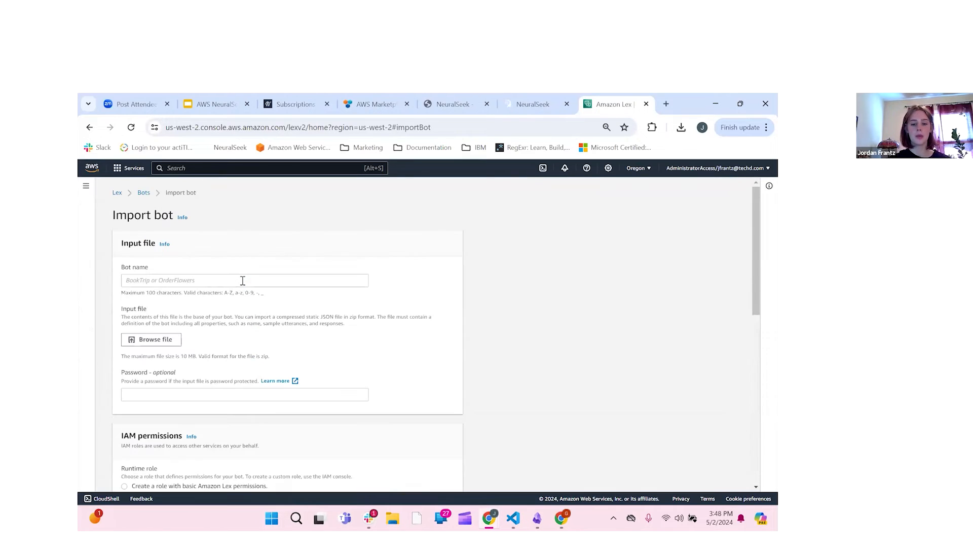
left_click(243, 281)
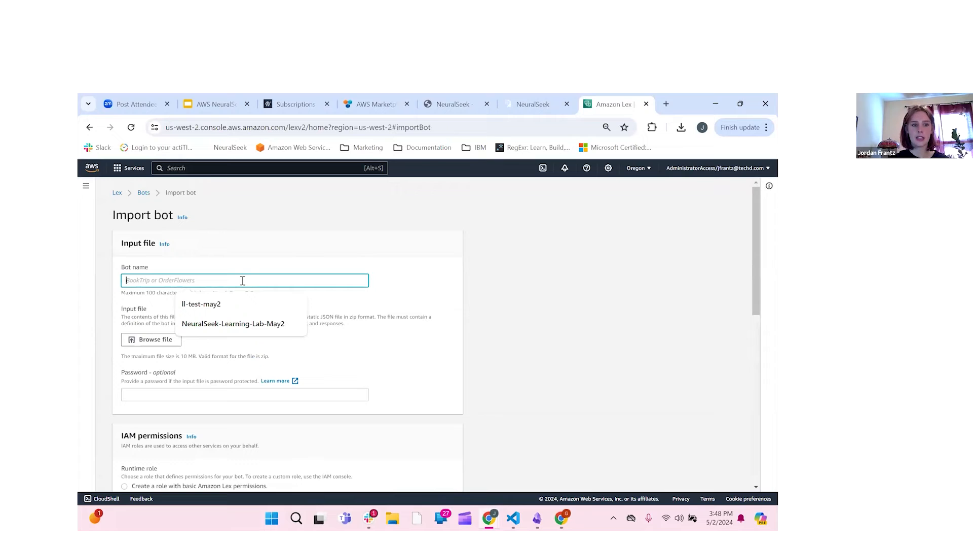
type("Leanrn")
key("BackSpace")
key("BackSpace")
type("rning-")
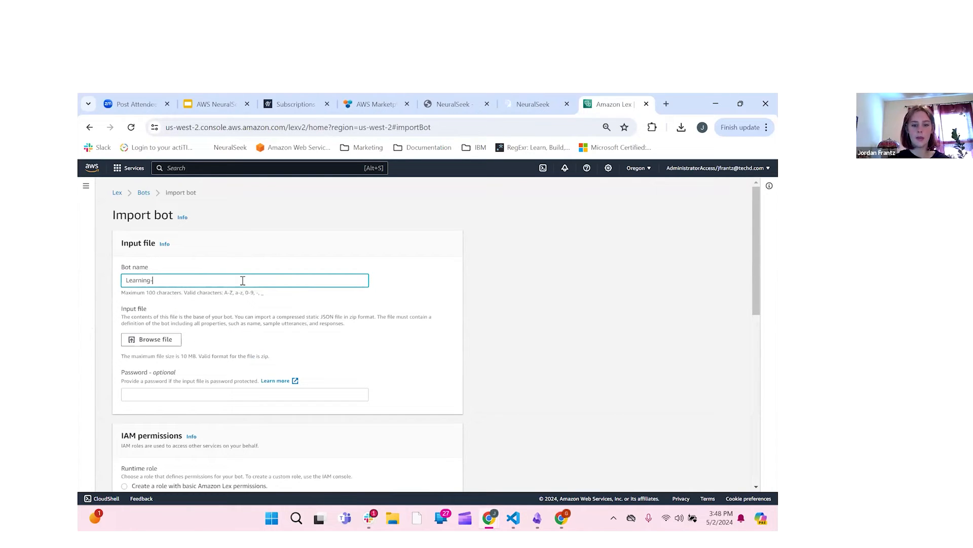
type("Lab-NewIntents")
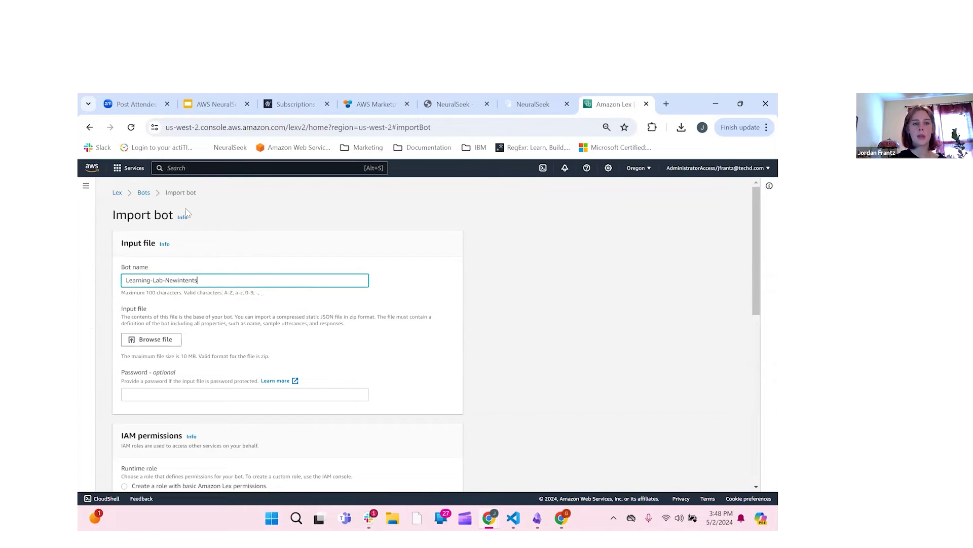
left_click(151, 339)
left_click(472, 427)
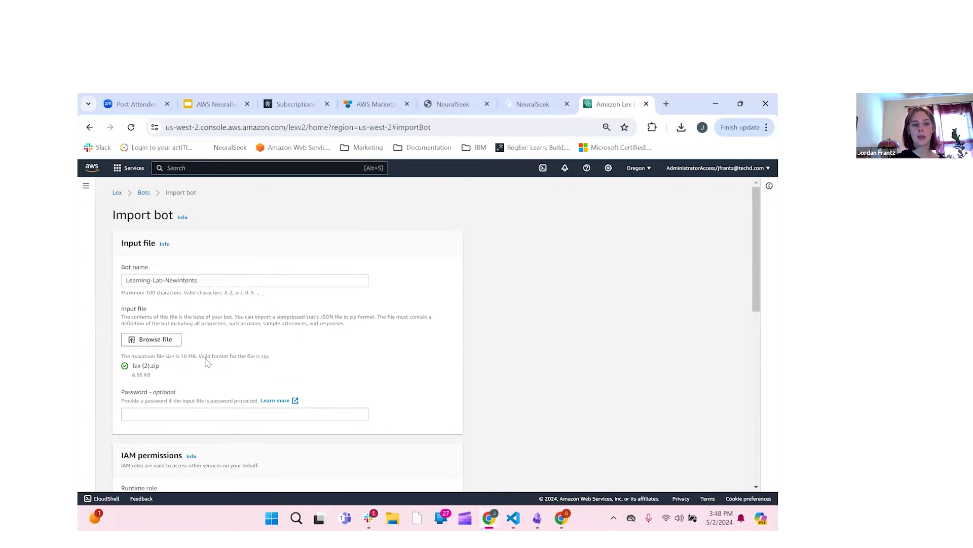
Step: Choose a new basic Lex permissions role, set COPPA to No, and submit the import
scroll(200, 350, "down", 2)
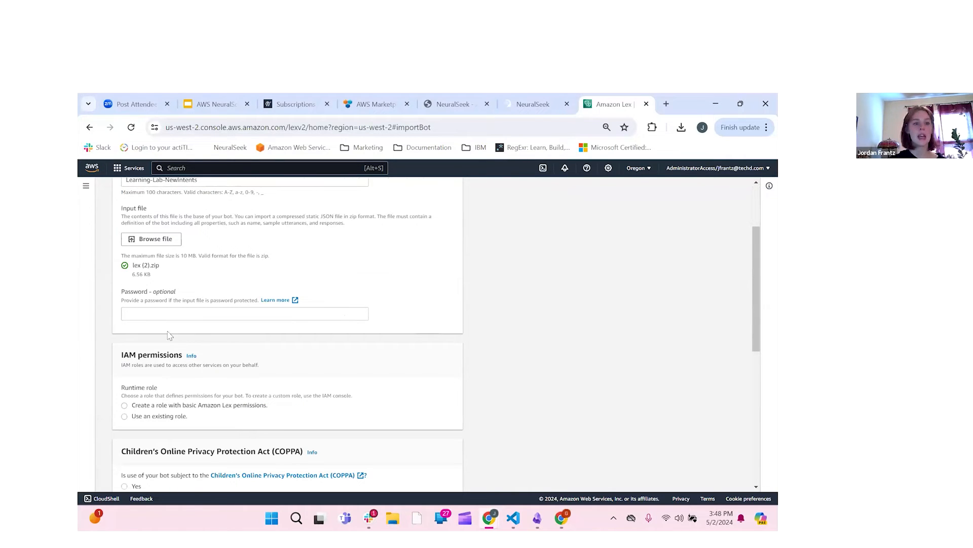
scroll(171, 335, "down", 1)
scroll(125, 330, "down", 1)
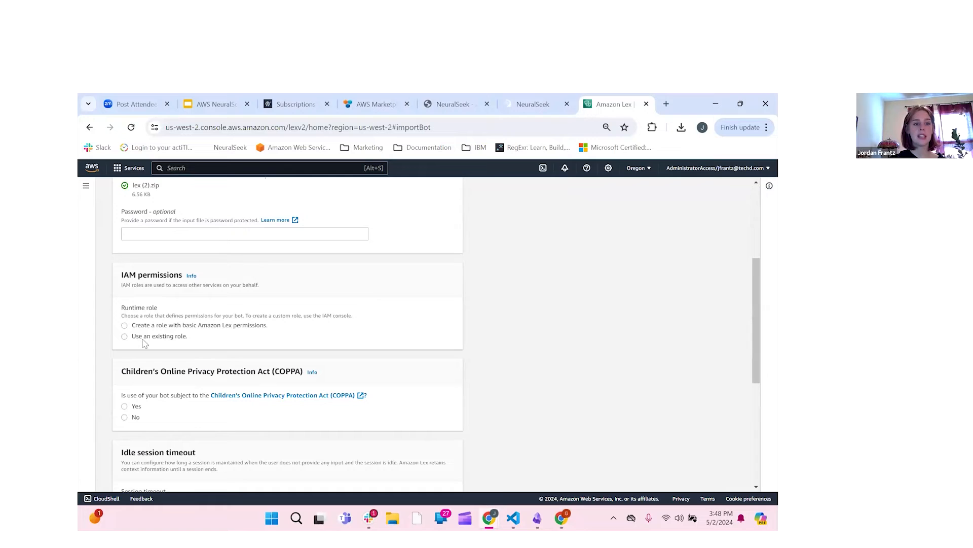
left_click(127, 325)
scroll(127, 334, "down", 4)
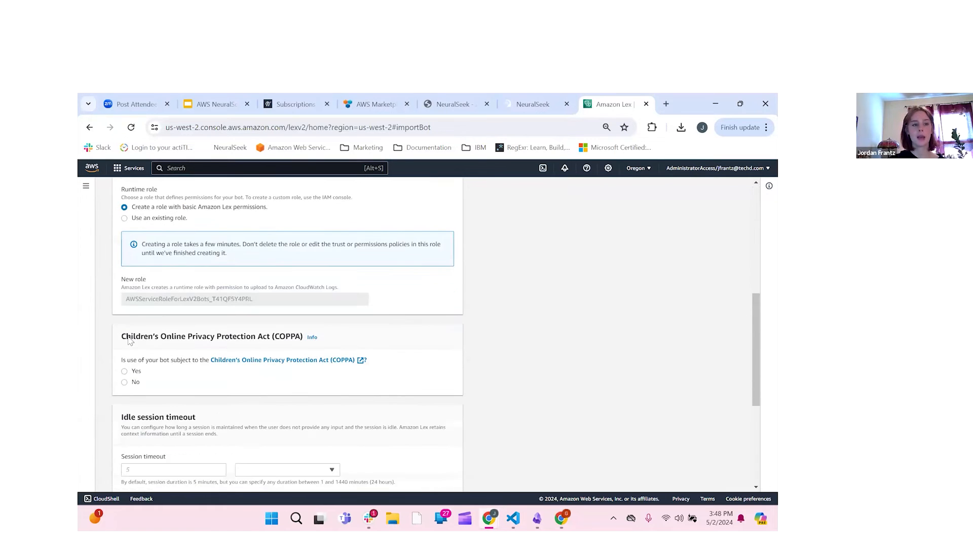
scroll(126, 335, "down", 1)
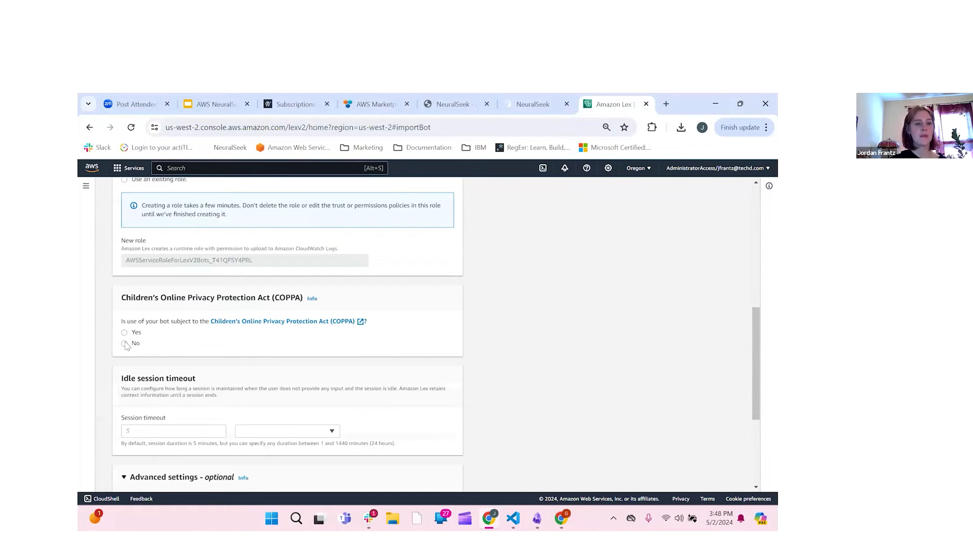
left_click(125, 343)
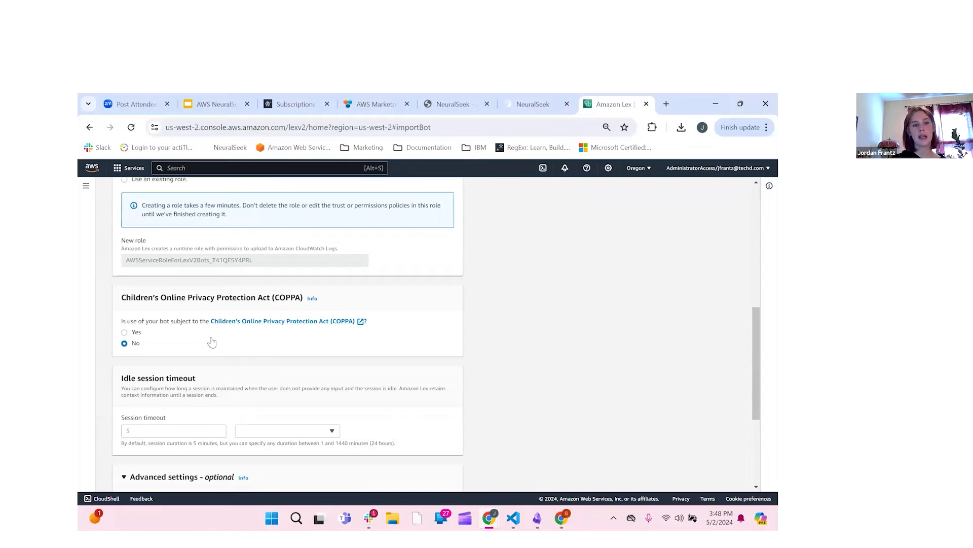
scroll(213, 341, "down", 3)
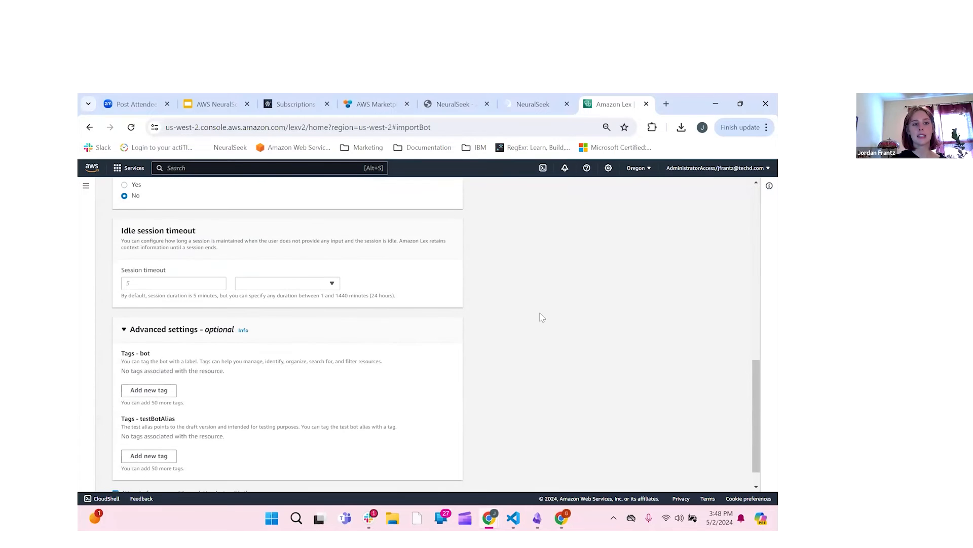
scroll(463, 474, "down", 1)
left_click(453, 478)
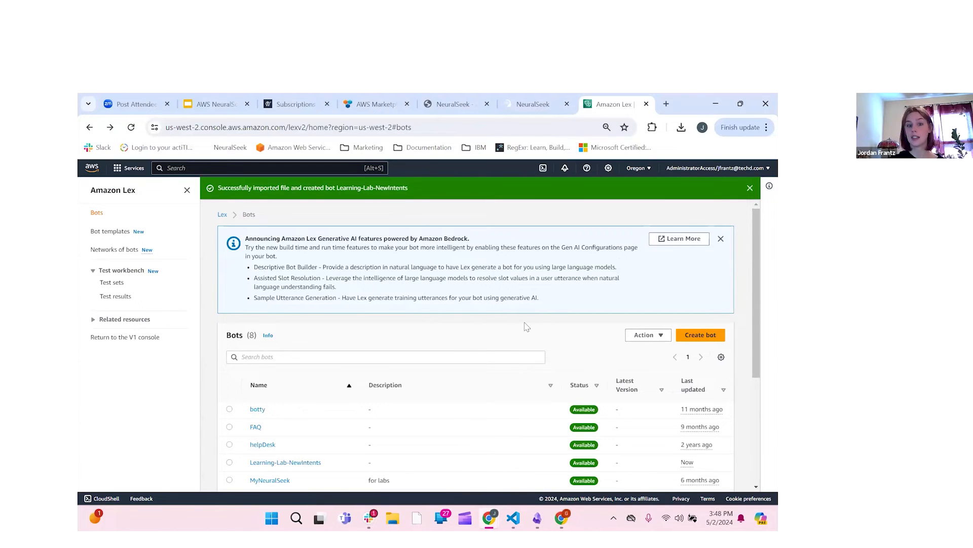
Step: Review the six intents in the Learning-Lab-NewIntents Lex bot, then go back to NeuralSeek's Curate page
scroll(527, 327, "down", 3)
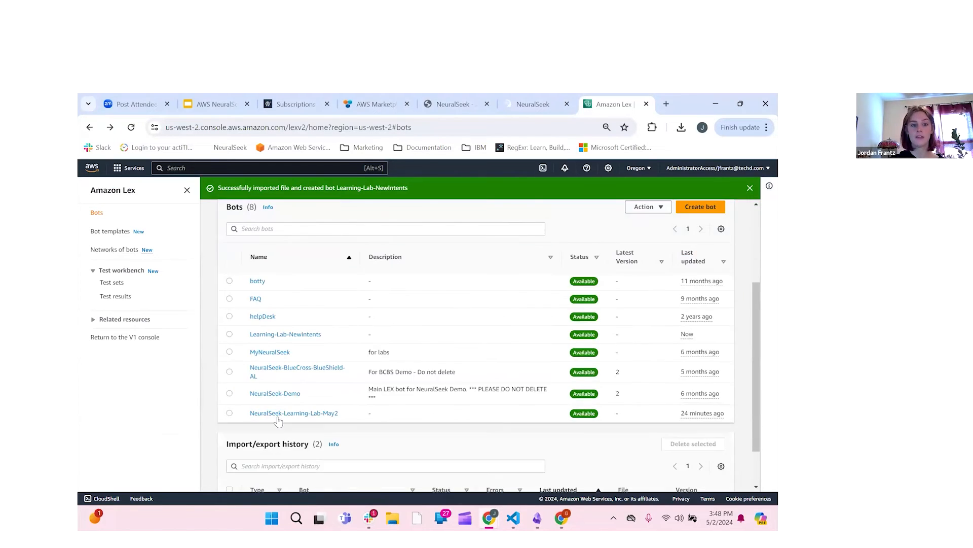
left_click(282, 335)
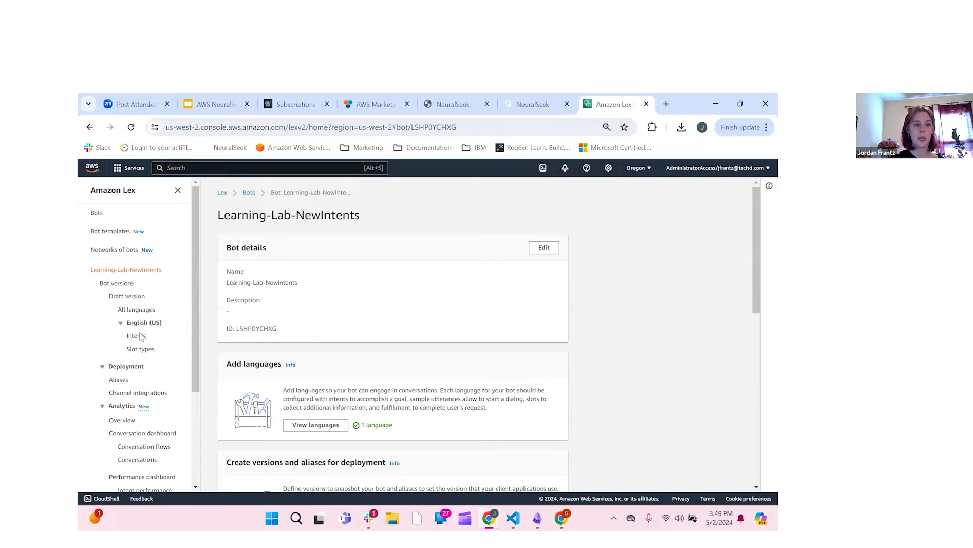
left_click(137, 335)
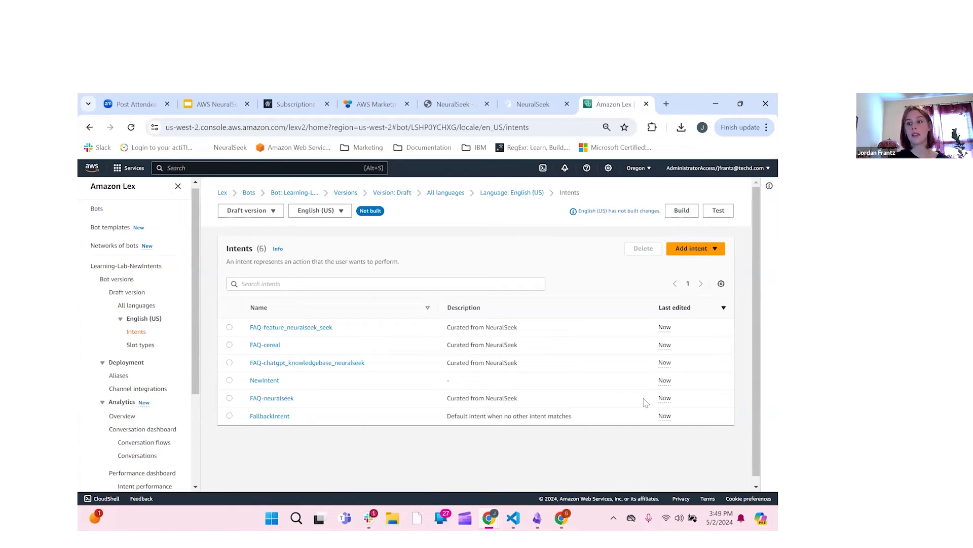
left_click(534, 104)
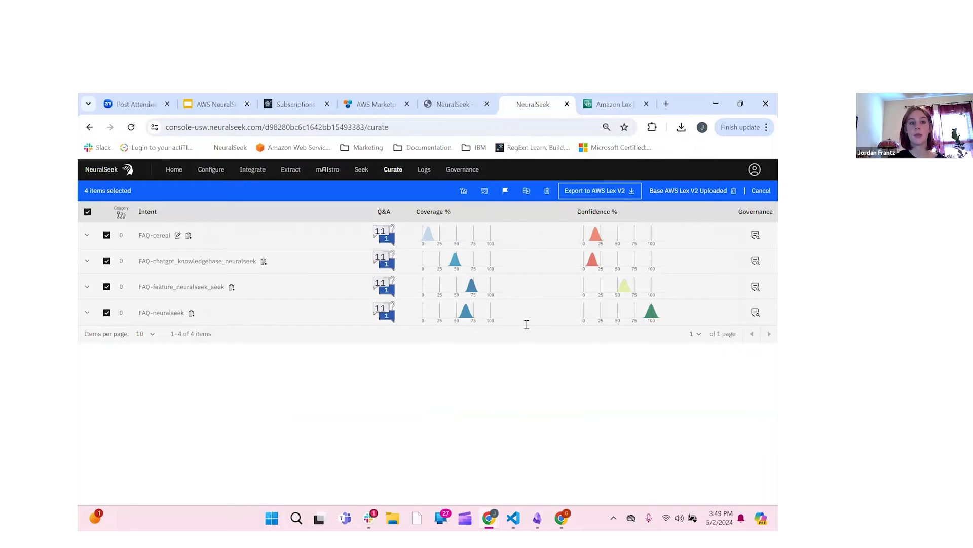
Step: Read the AWS LexV2 Logs CloudWatch log group and Lambda setup steps under Integrate, then return Home
left_click(243, 174)
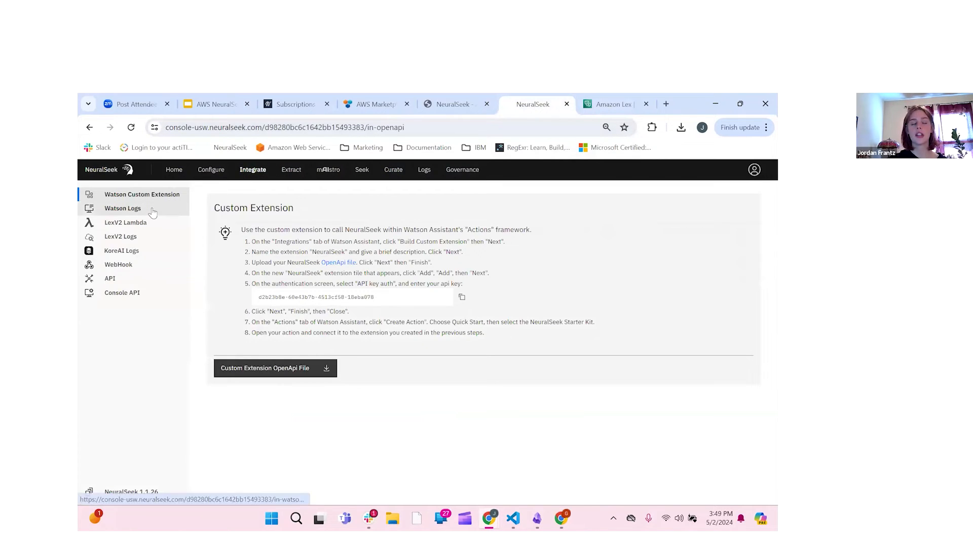
left_click(146, 240)
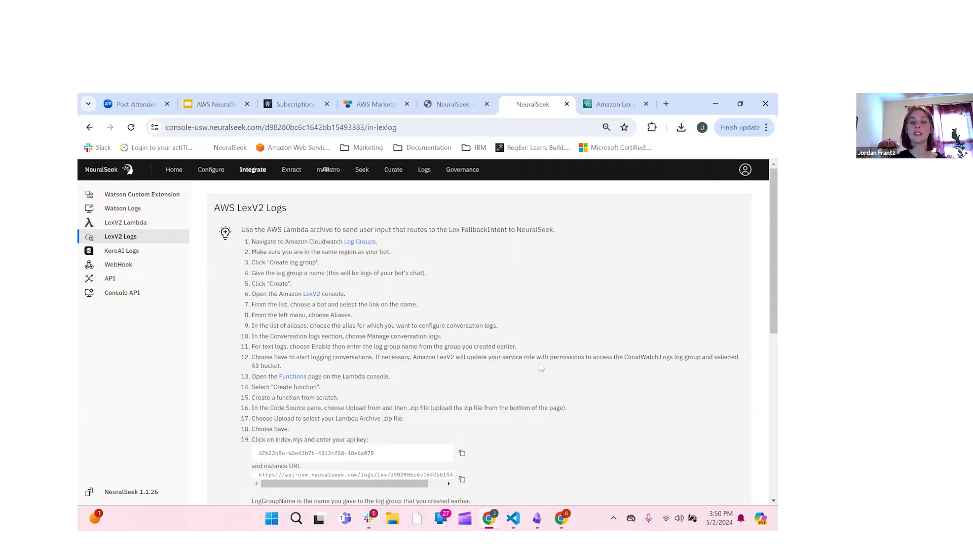
scroll(407, 345, "down", 1)
scroll(407, 345, "down", 3)
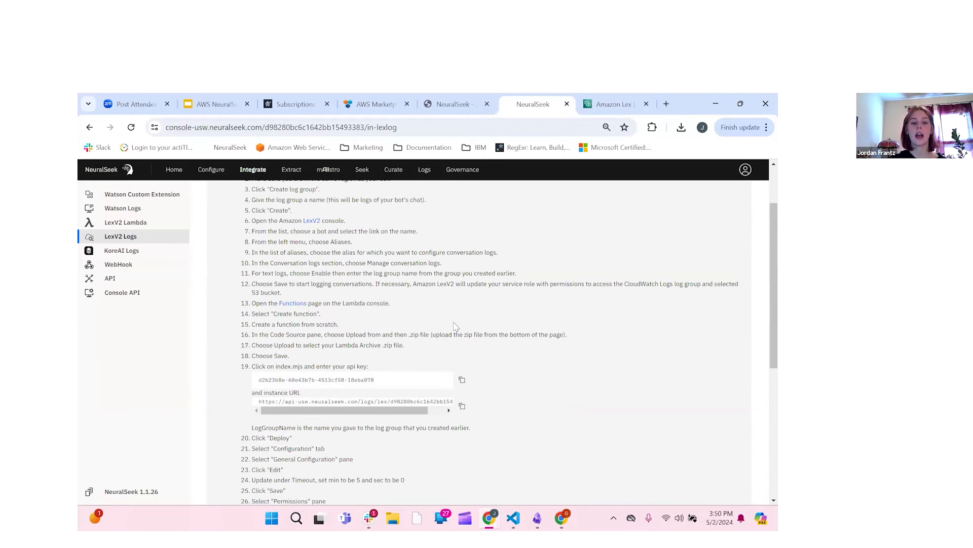
scroll(319, 452, "down", 2)
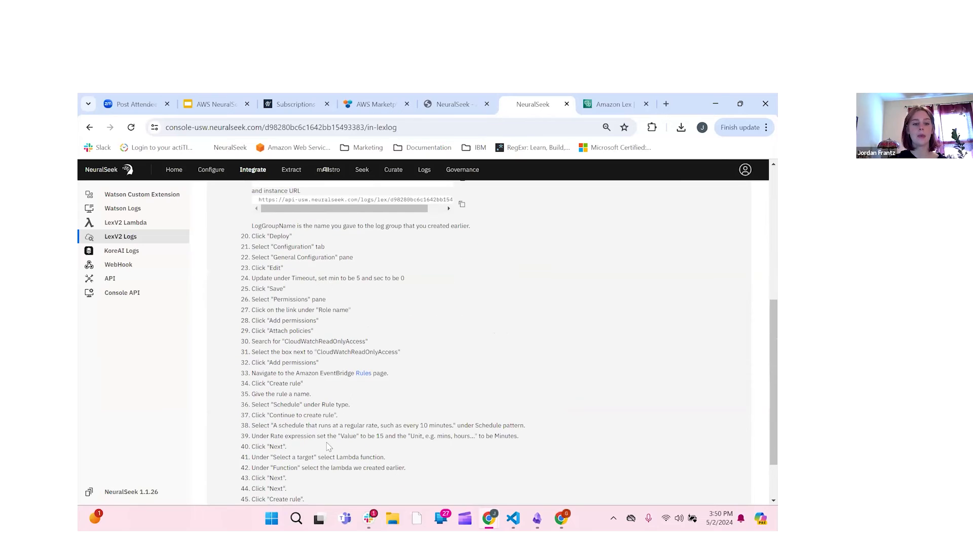
scroll(330, 451, "down", 2)
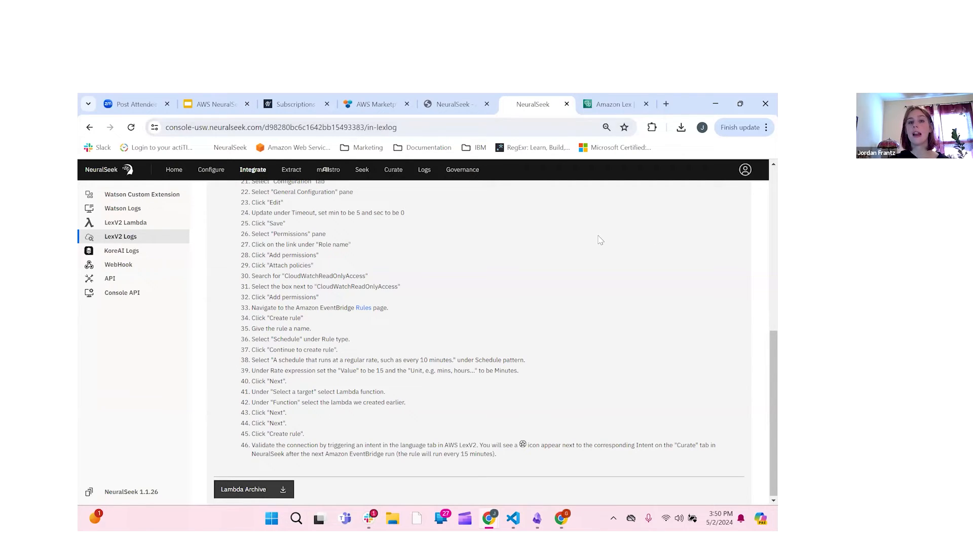
scroll(601, 240, "up", 1)
scroll(601, 239, "up", 6)
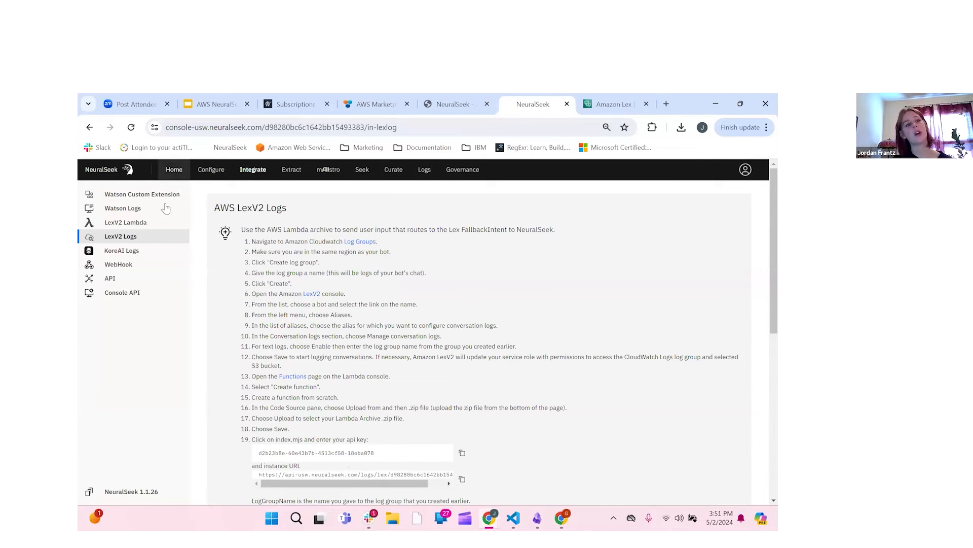
left_click(174, 170)
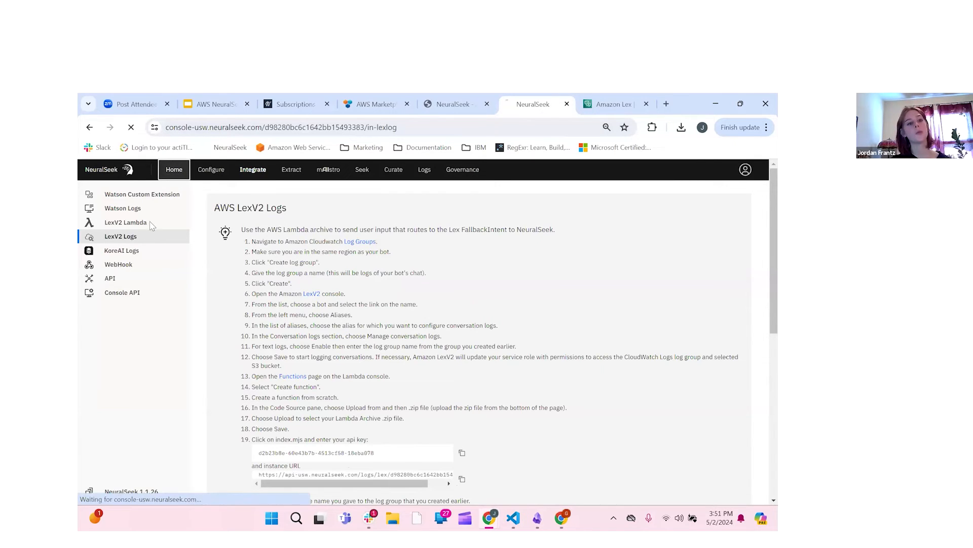
Step: In Configure, add a blank category row below 'Other' in Intent Categorization
left_click(223, 176)
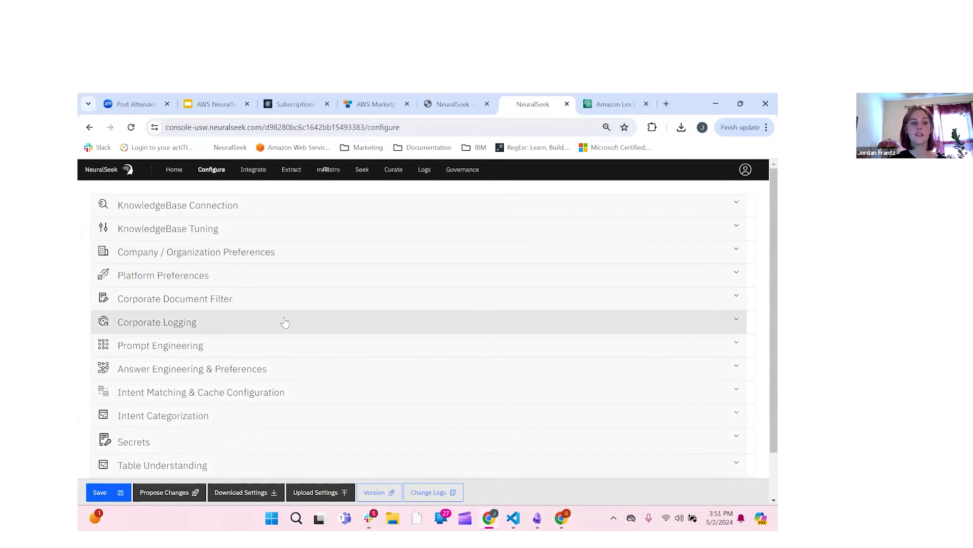
scroll(283, 321, "down", 1)
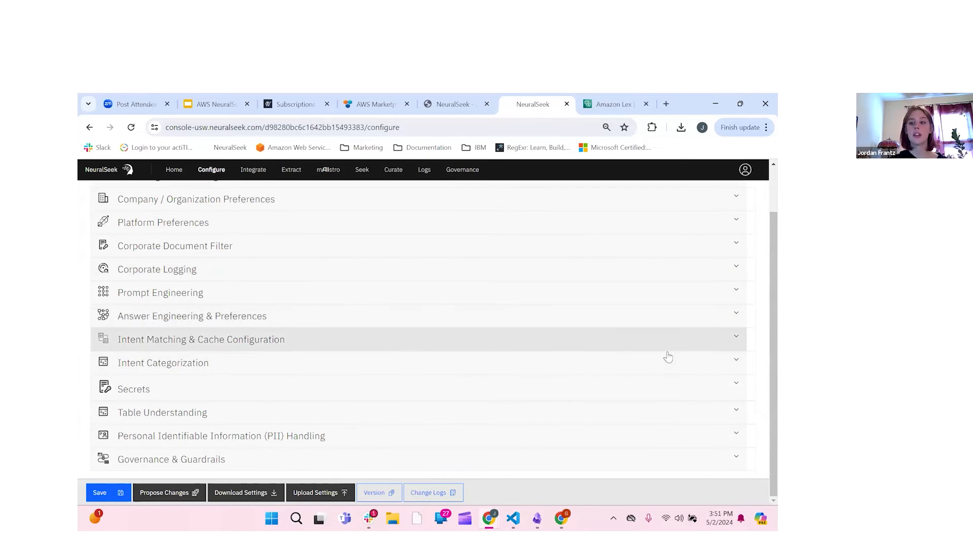
left_click(724, 365)
left_click(578, 369)
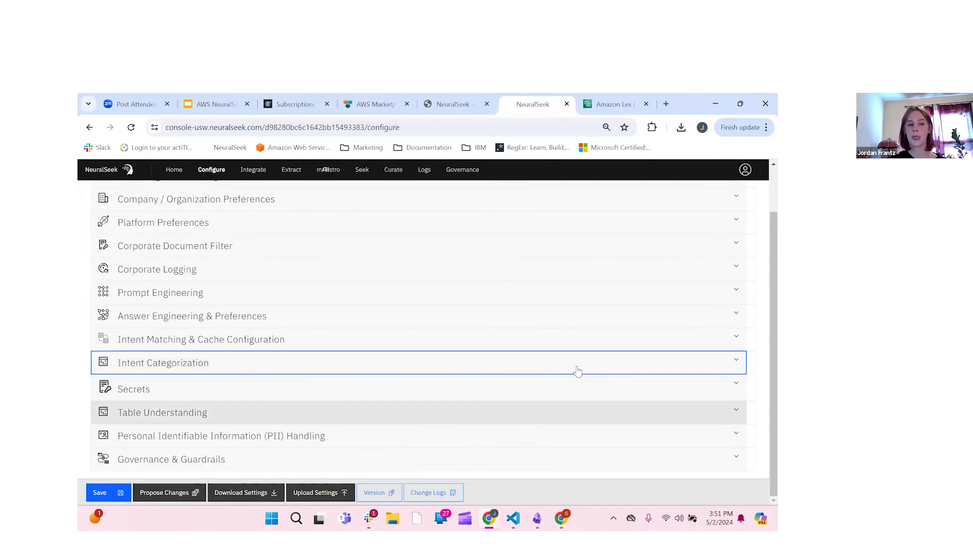
left_click(578, 373)
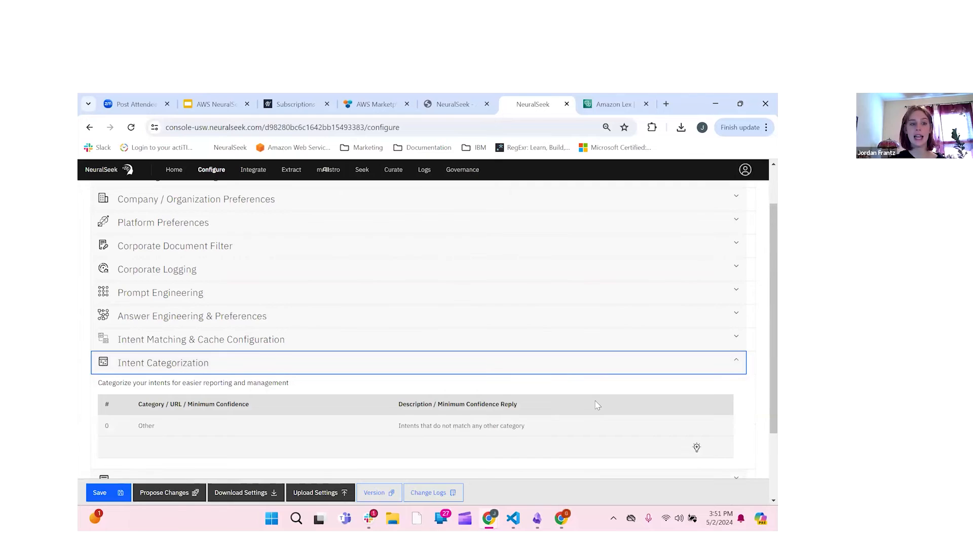
scroll(507, 340, "down", 2)
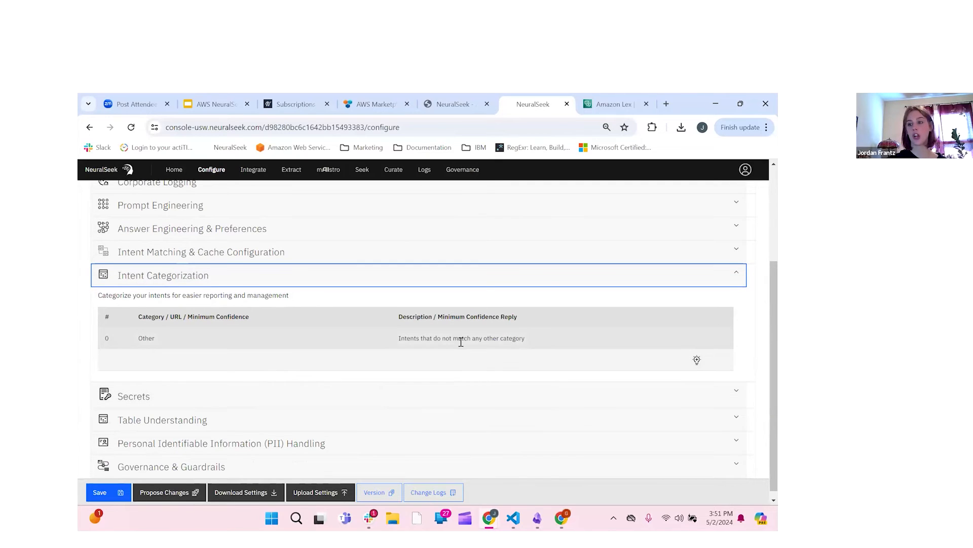
left_click(697, 361)
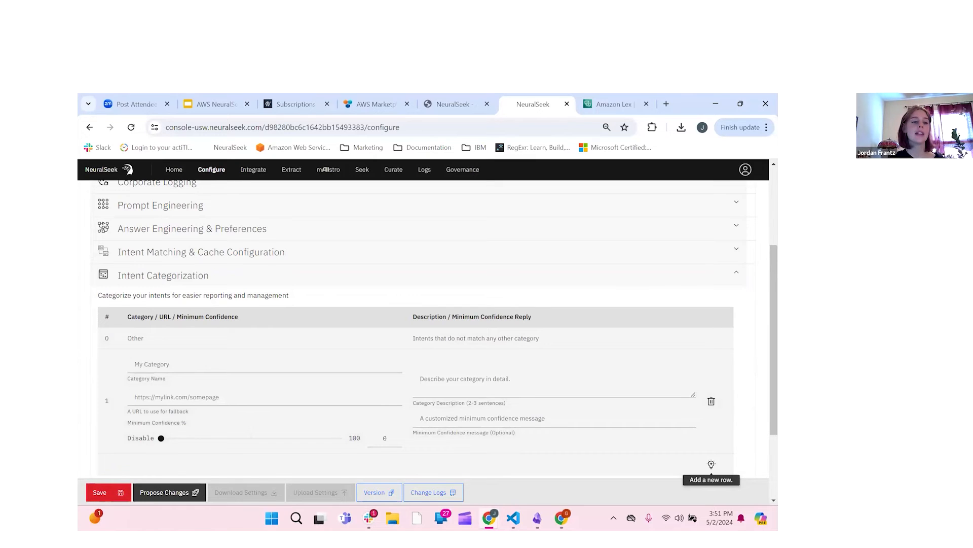
scroll(481, 366, "down", 1)
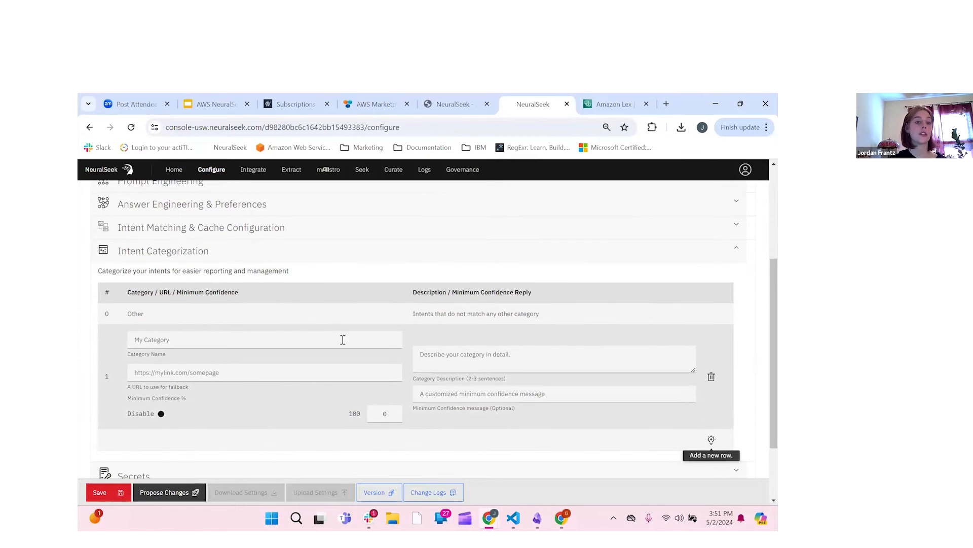
Step: Name the new category 'Virtual Agents' and paste the documentation link as its fallback URL
left_click(319, 341)
type("Virtual Agenrts")
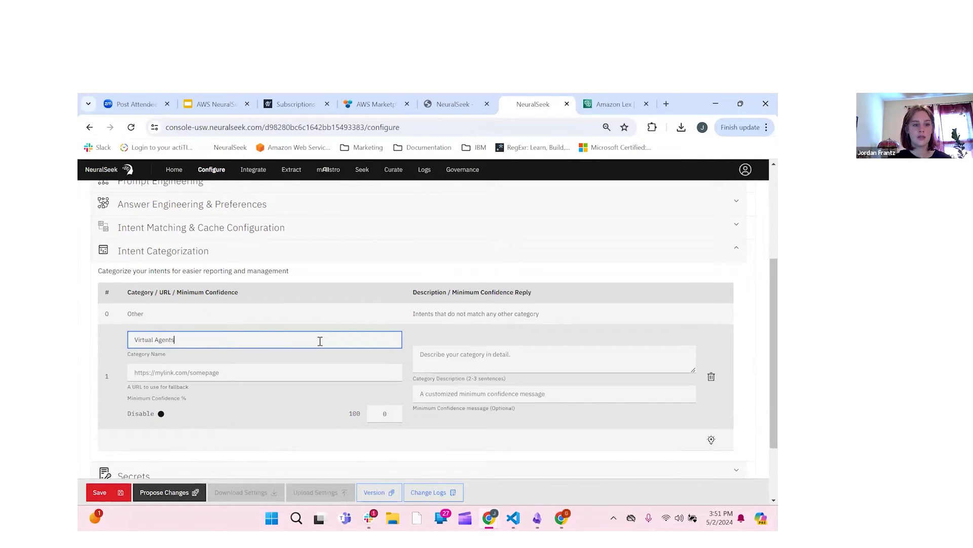
left_click(293, 373)
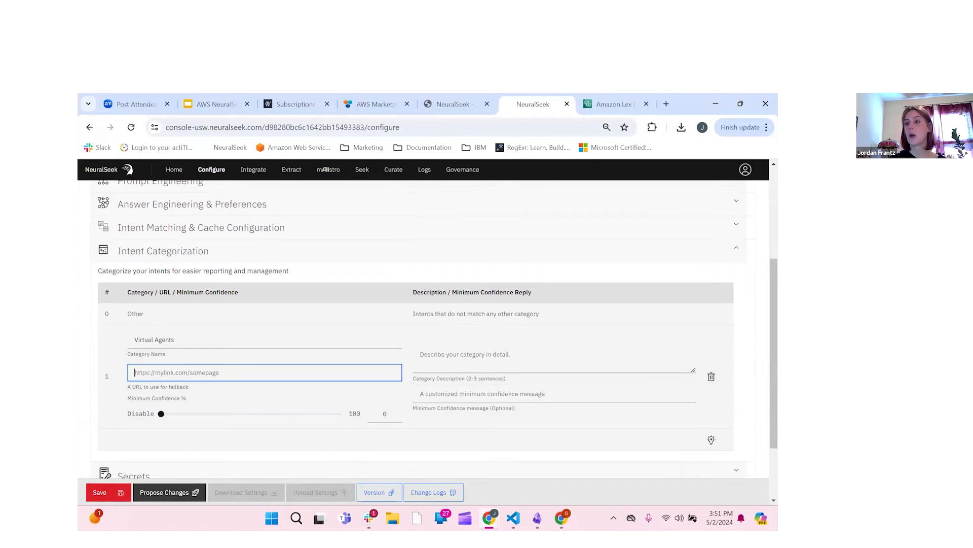
key("alt+Tab")
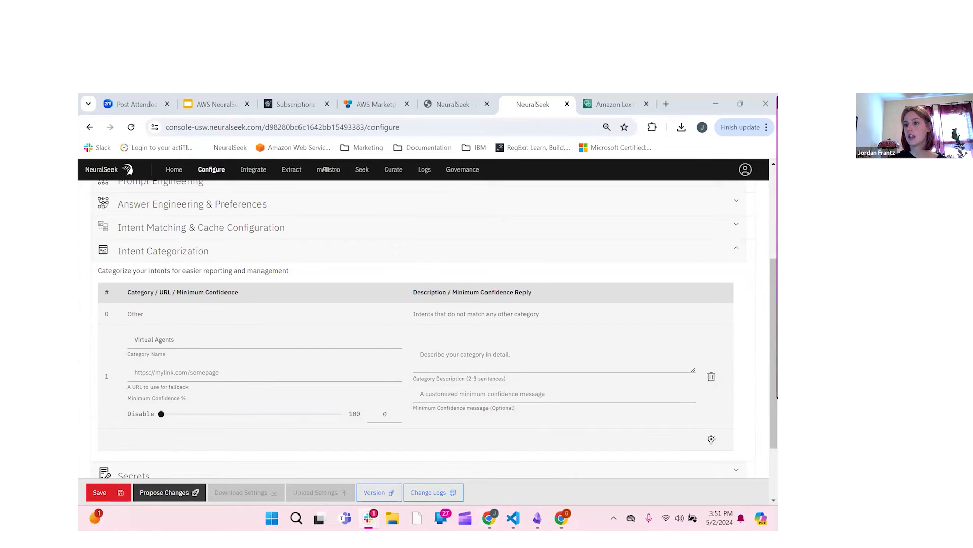
left_click(341, 371)
type("https://documentation.neuralseek.com/integrations/supported_virtual_agents/supported_virtual_agents/")
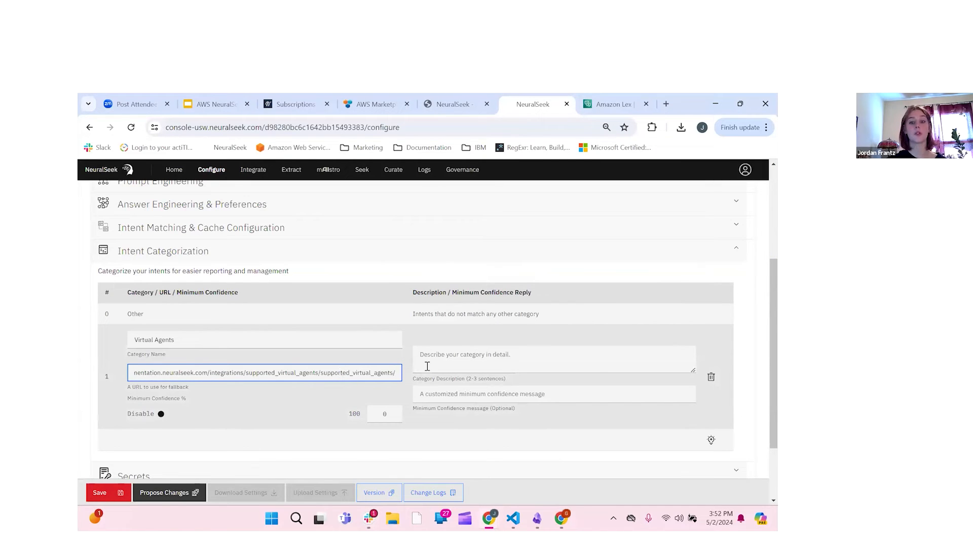
Step: Paste 'Virtual Agents that are supported by NeuralSeek' as the category description
left_click(600, 365)
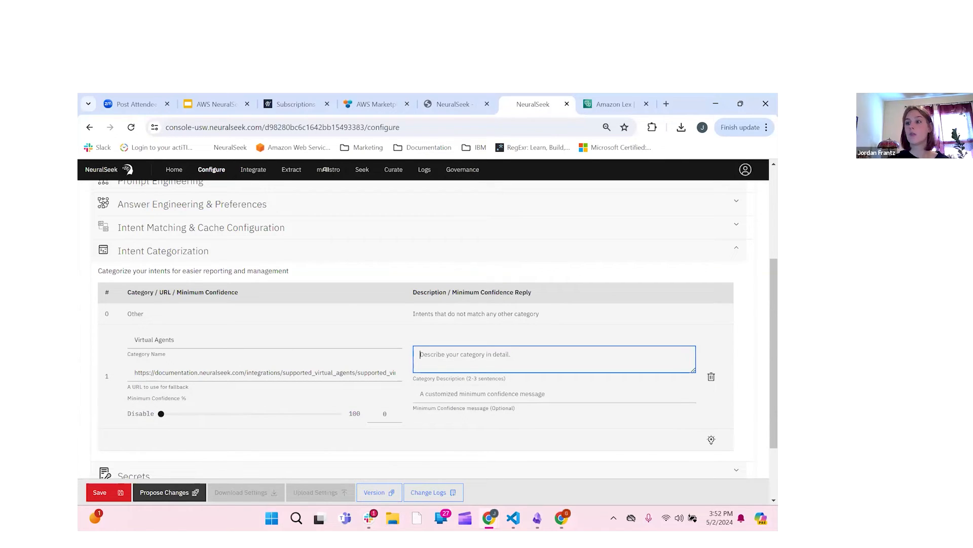
key("alt+Tab")
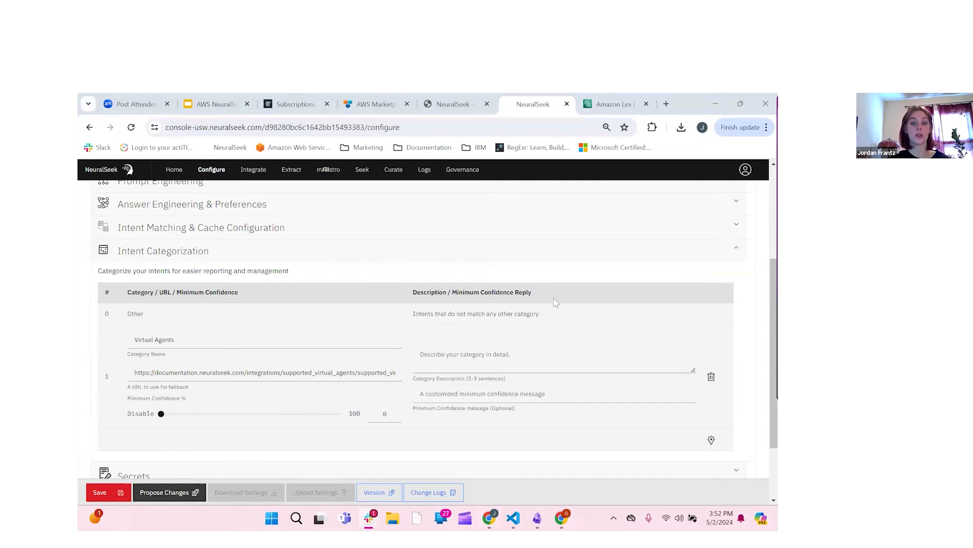
left_click(470, 355)
type("Virtual Agents that are supported by NeuralSeek")
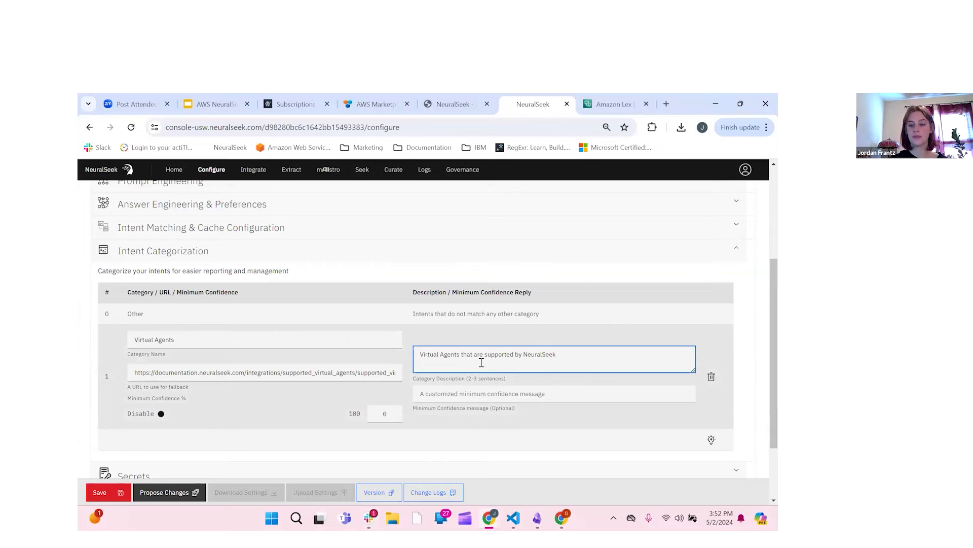
scroll(484, 437, "down", 1)
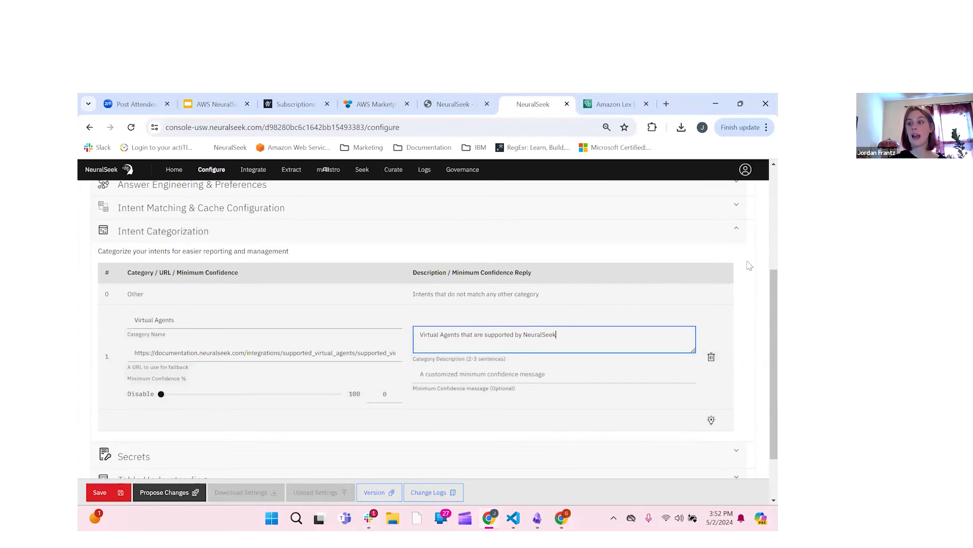
Step: Save the configuration as a new version and go to the Seek page
left_click(100, 494)
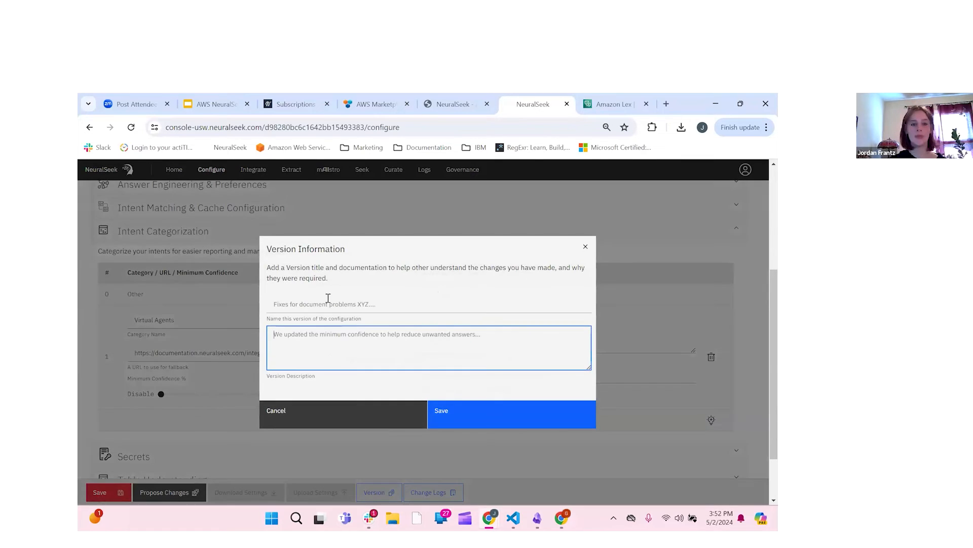
left_click(512, 417)
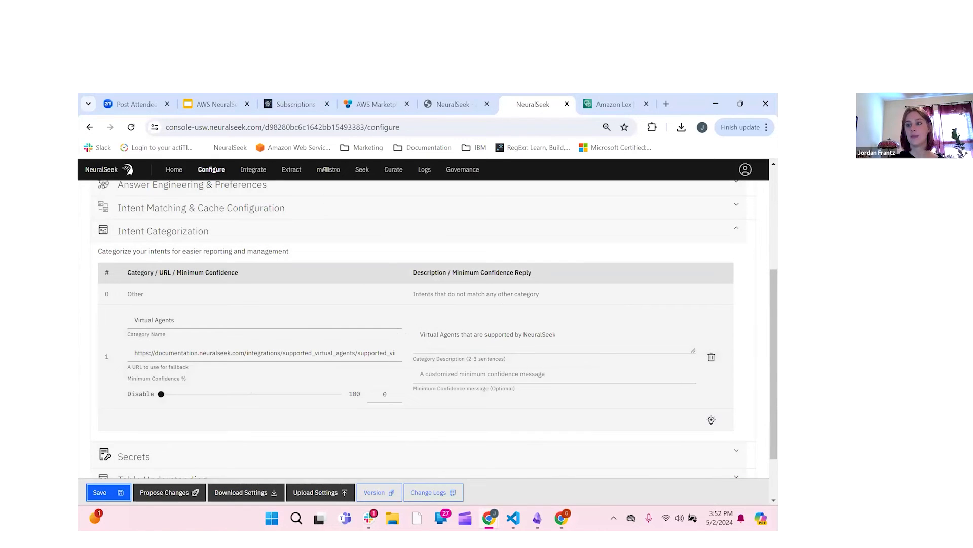
key("alt+Tab")
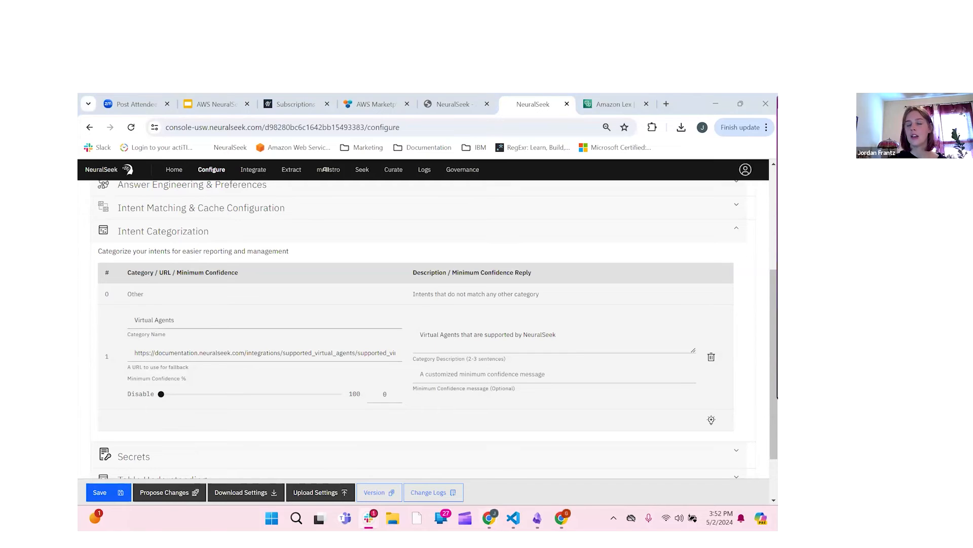
left_click(363, 171)
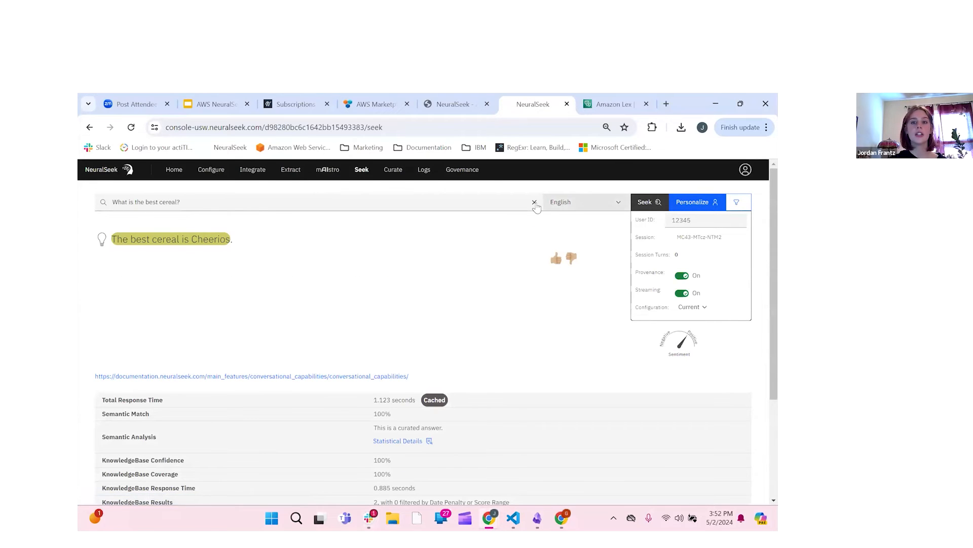
Step: Ask 'What Virtual Agents are supported by NeuralSeek?' in Seek, then view the Curate intents list
left_click(535, 202)
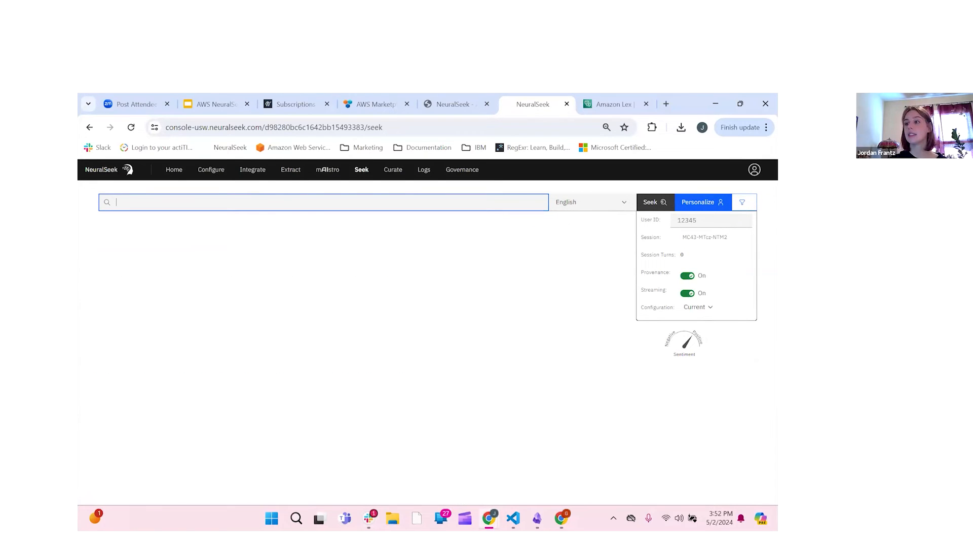
key("alt+Tab")
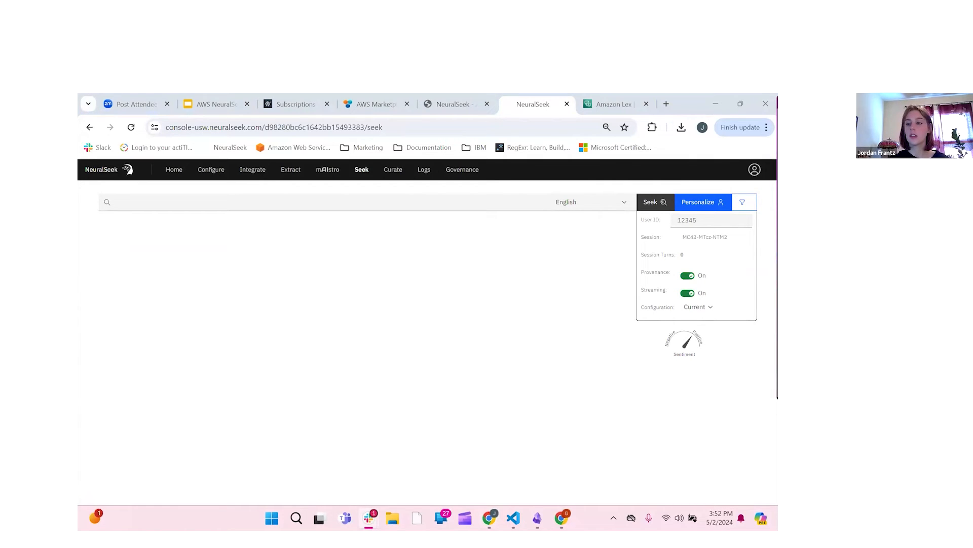
left_click(437, 205)
type("What Virtual Agents are supported by NeuralSeek?")
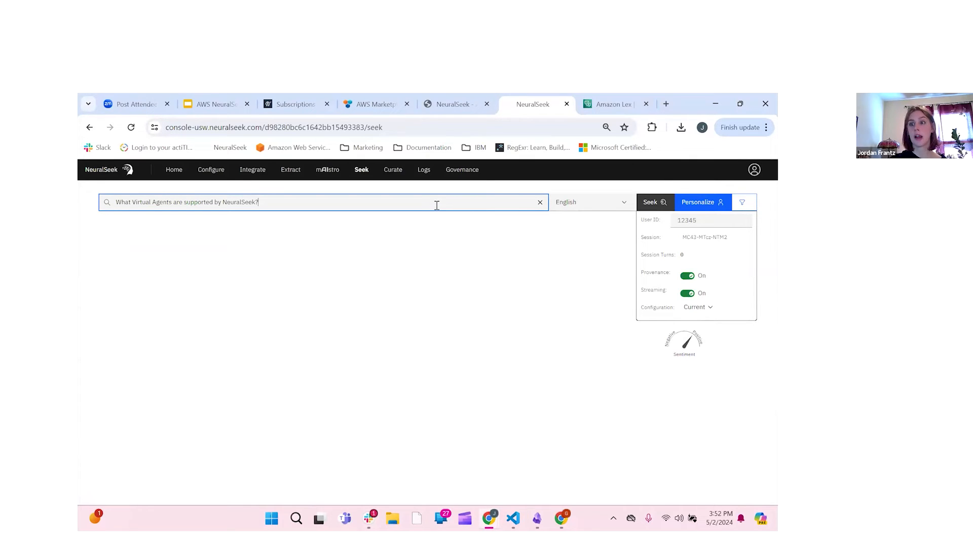
key("Return")
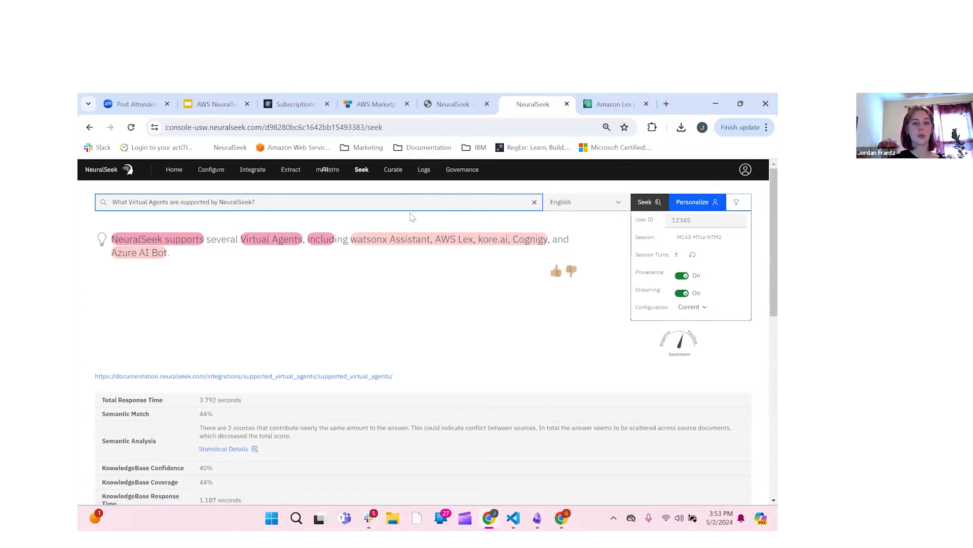
left_click(394, 176)
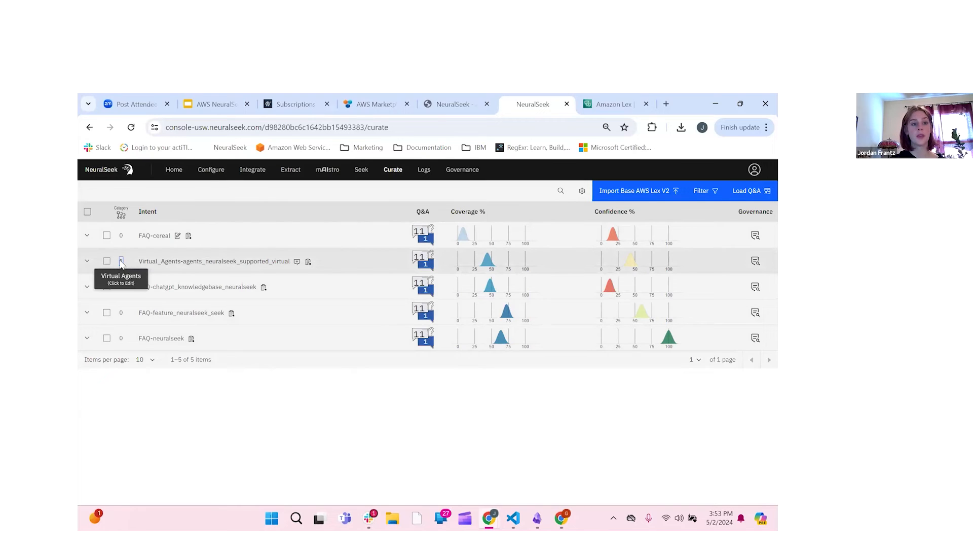
left_click(122, 262)
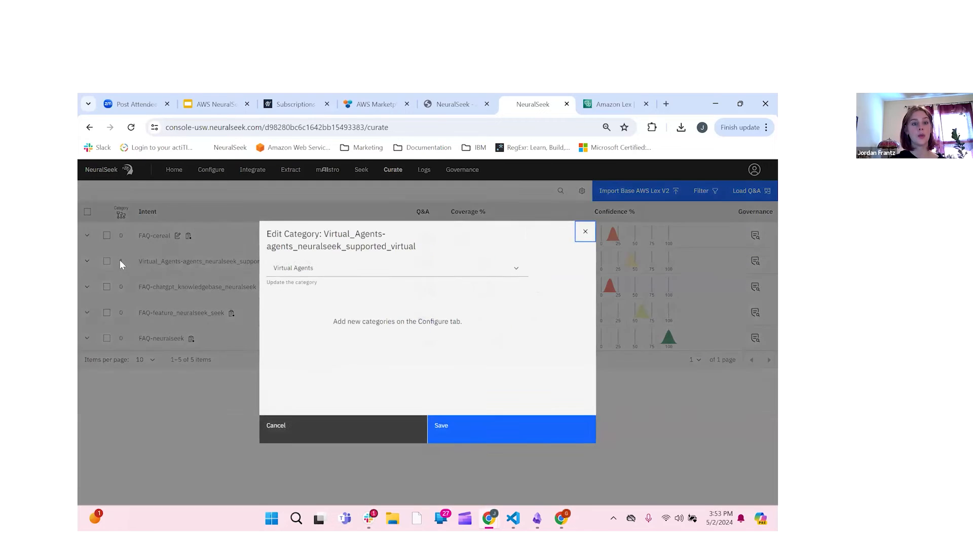
left_click(489, 268)
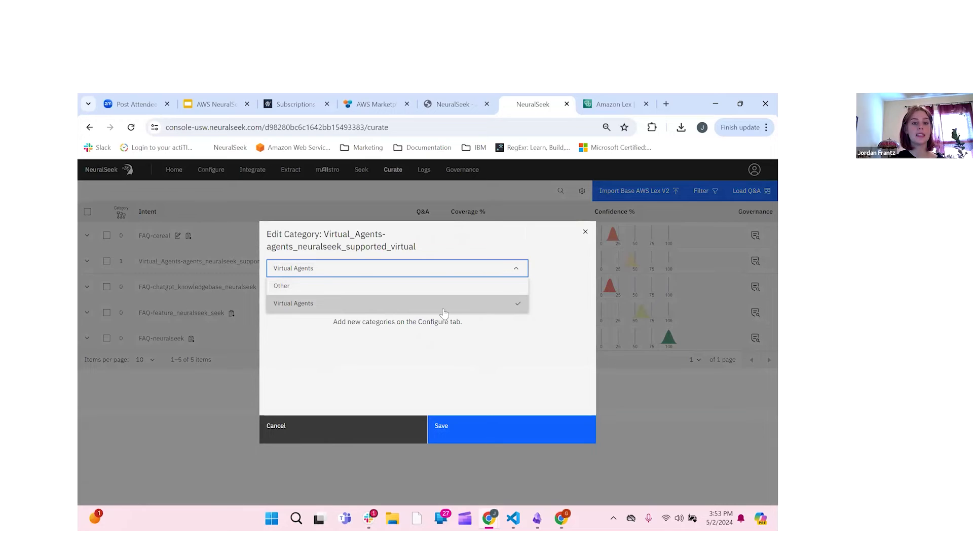
left_click(511, 428)
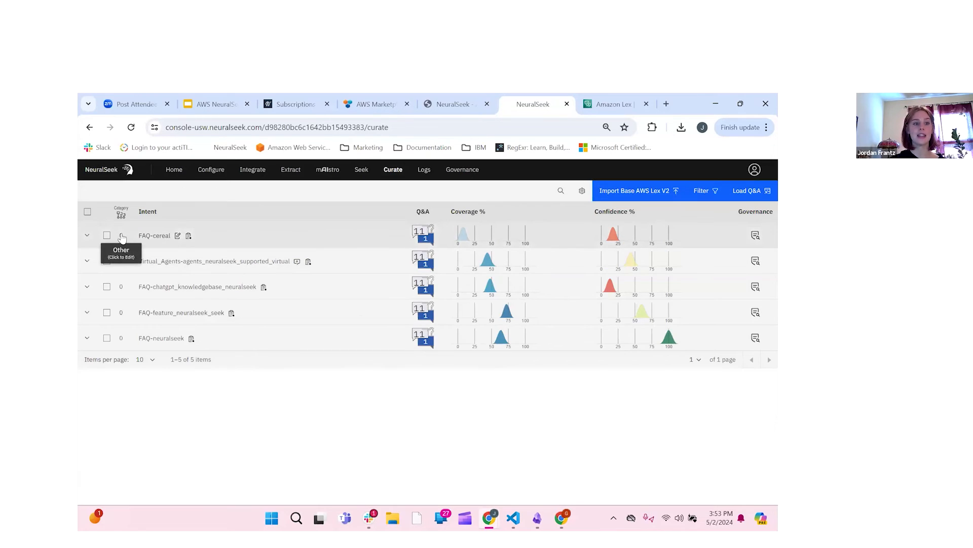
left_click(122, 236)
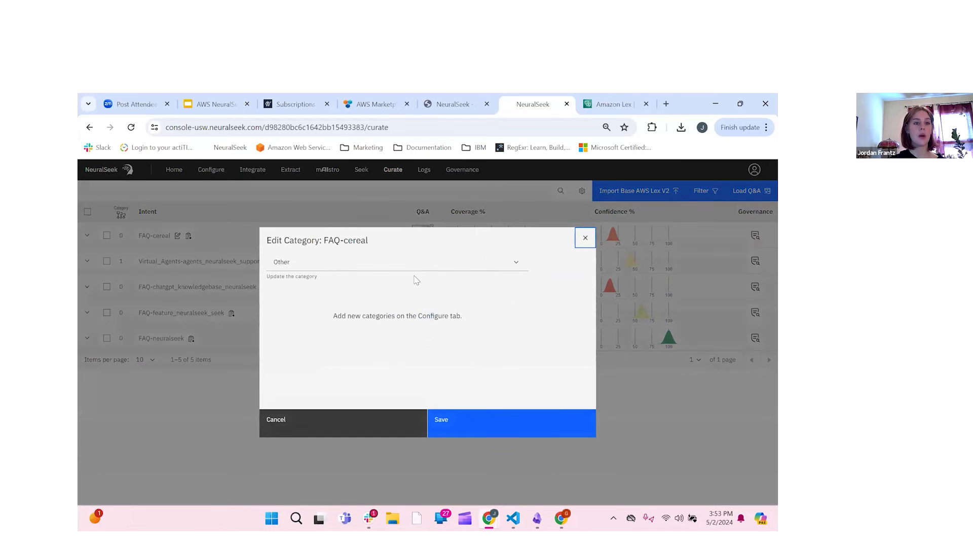
left_click(464, 264)
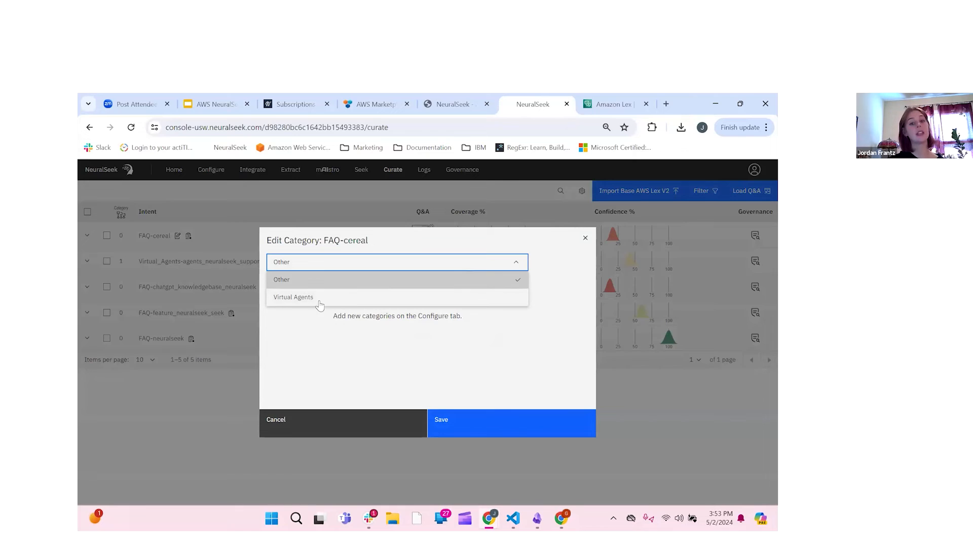
left_click(345, 435)
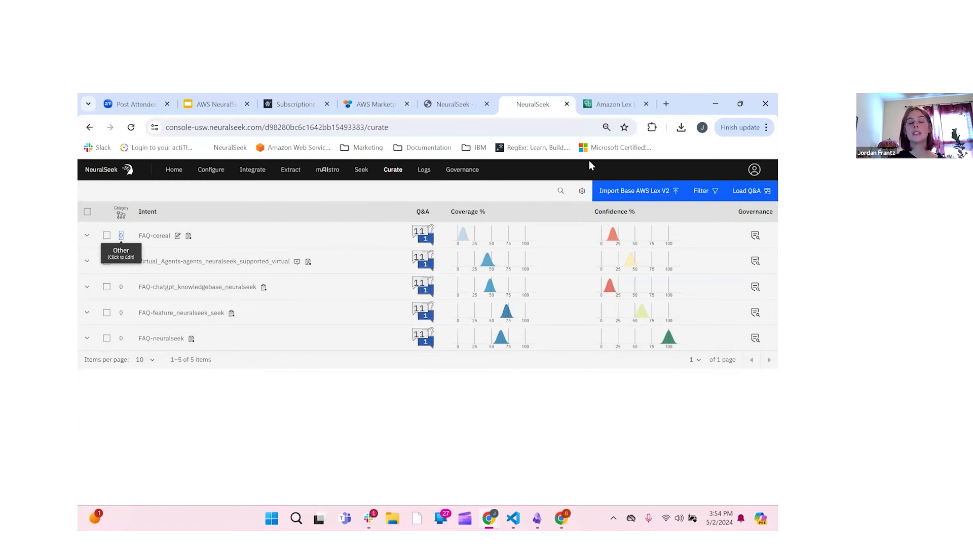
left_click(362, 171)
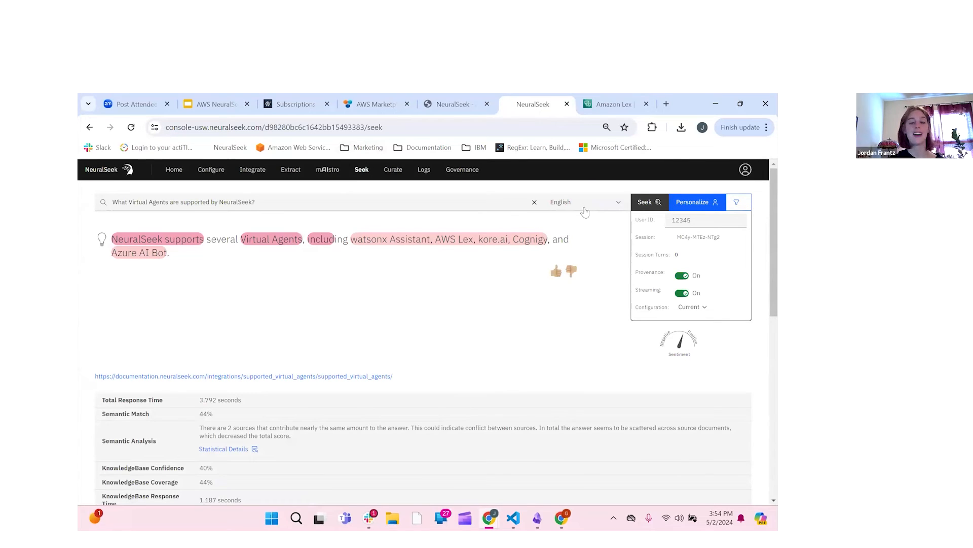
Step: Clear the earlier Seek question and go to the Configure settings
left_click(534, 202)
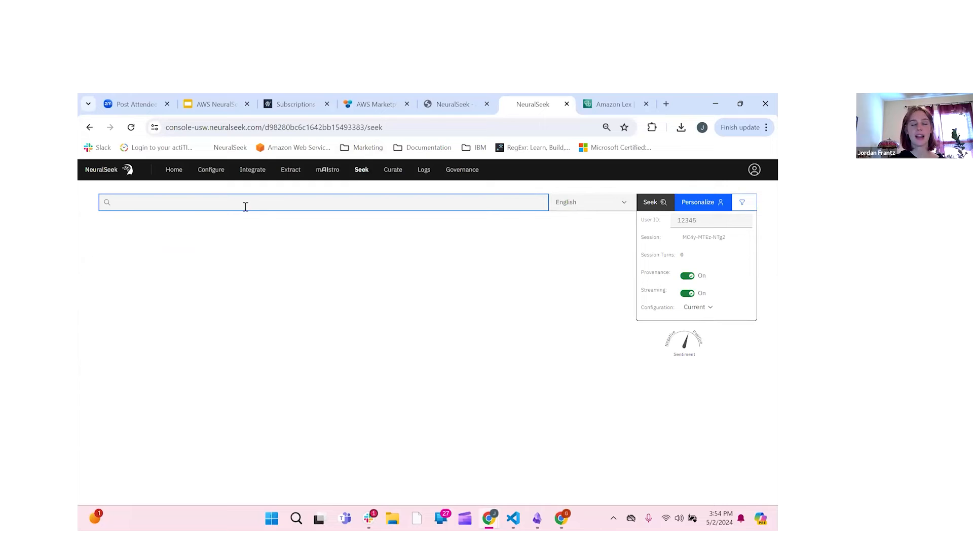
left_click(215, 172)
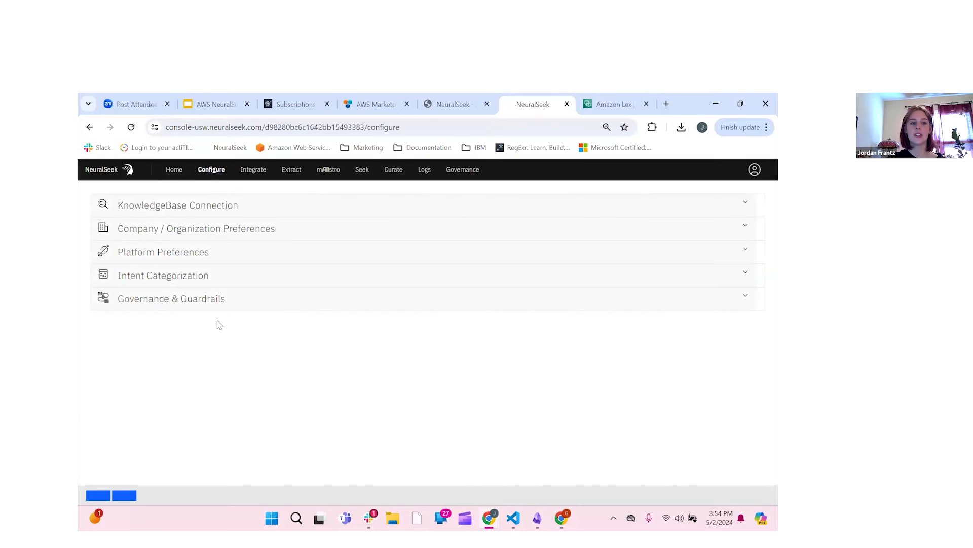
Step: Expand Answer Engineering & Preferences and leave Force Answers from the KnowledgeBase on False
left_click(284, 339)
scroll(177, 339, "down", 2)
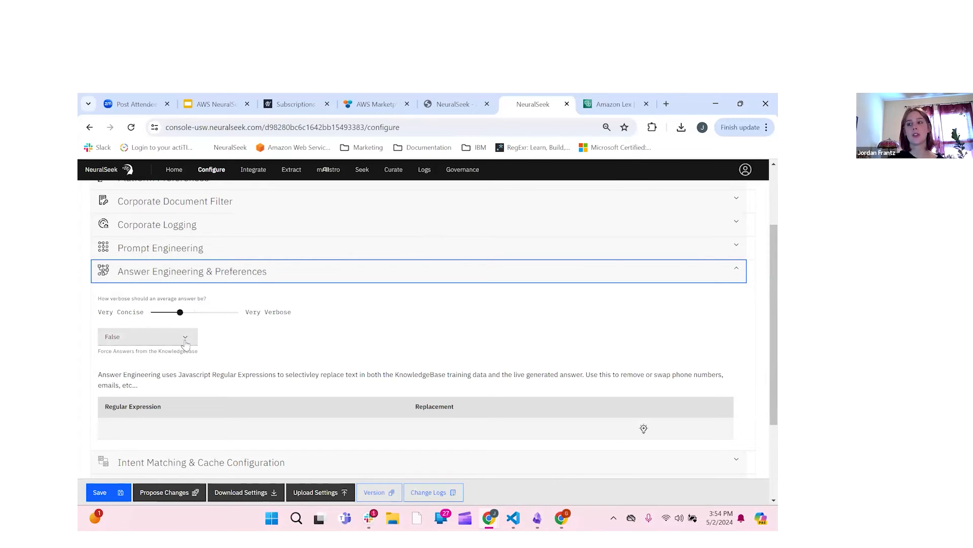
left_click(185, 345)
left_click(213, 350)
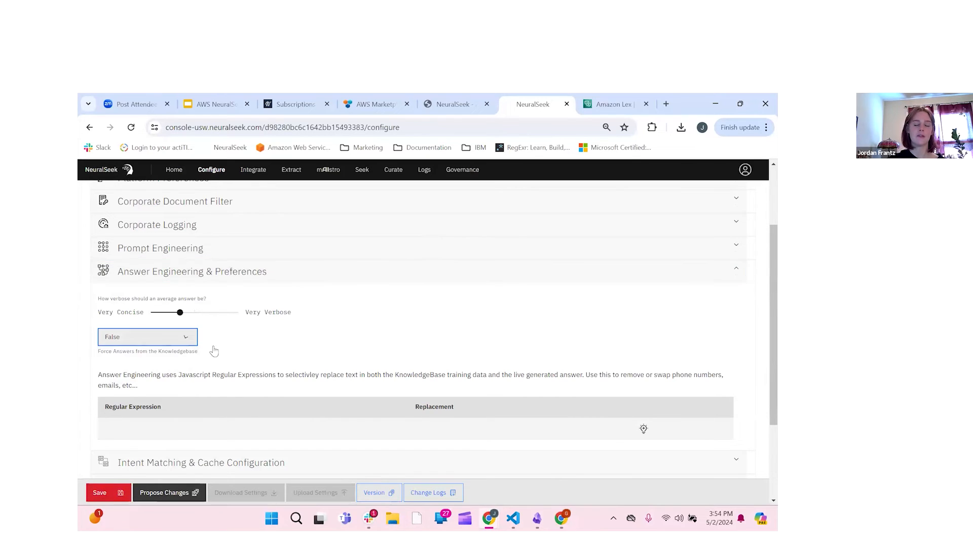
scroll(284, 366, "down", 1)
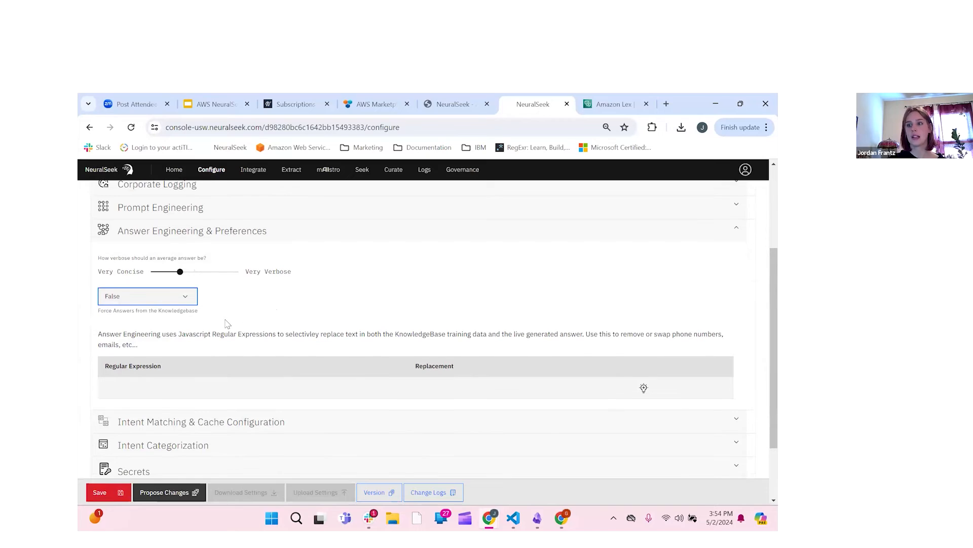
scroll(150, 365, "down", 2)
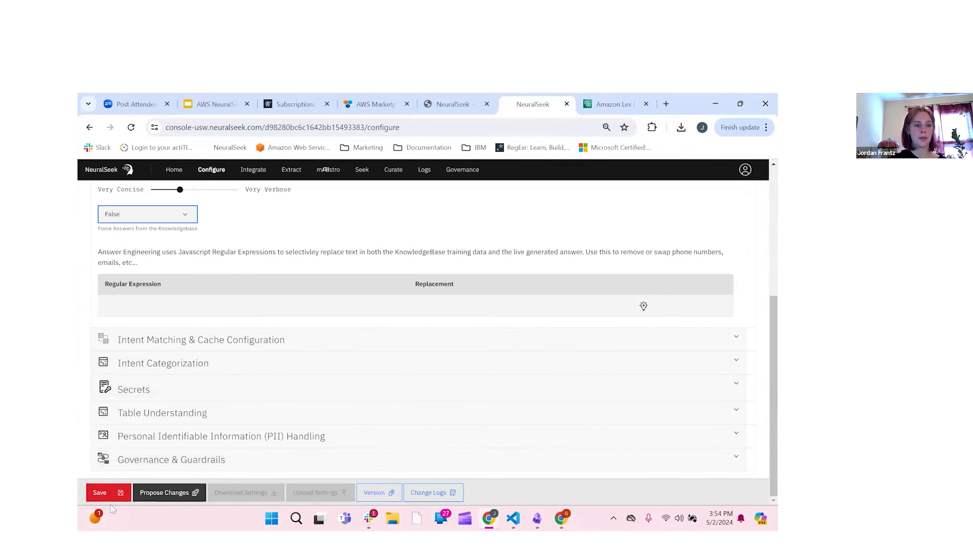
Step: Return to Seek and put the cursor in the empty question box
left_click(362, 171)
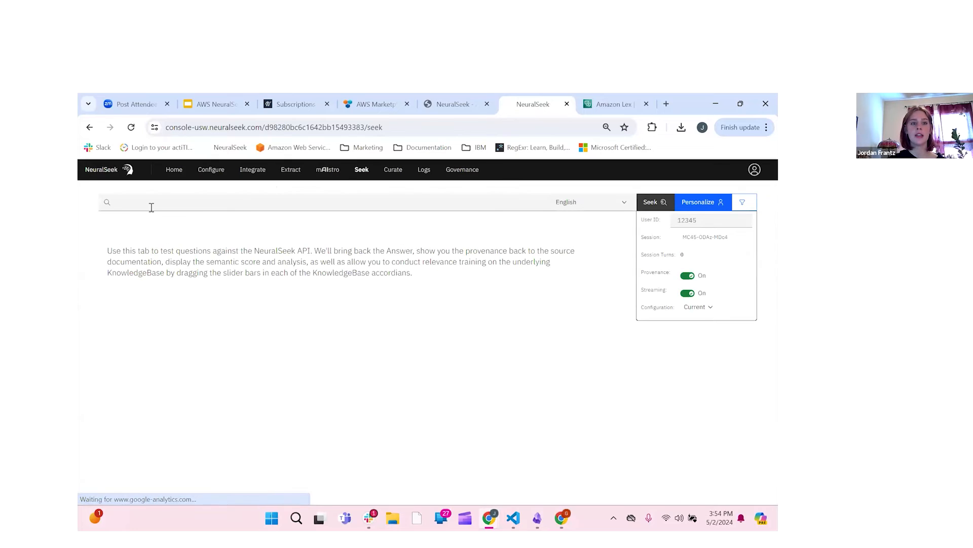
left_click(215, 204)
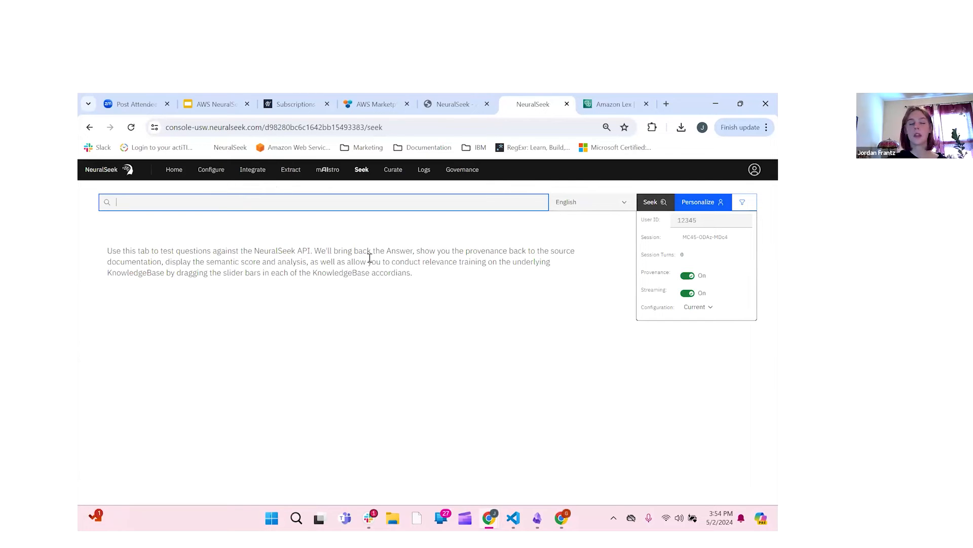
Step: Expand PII Handling in Configure and open the detected-PII action dropdown, with Mask chosen
left_click(207, 174)
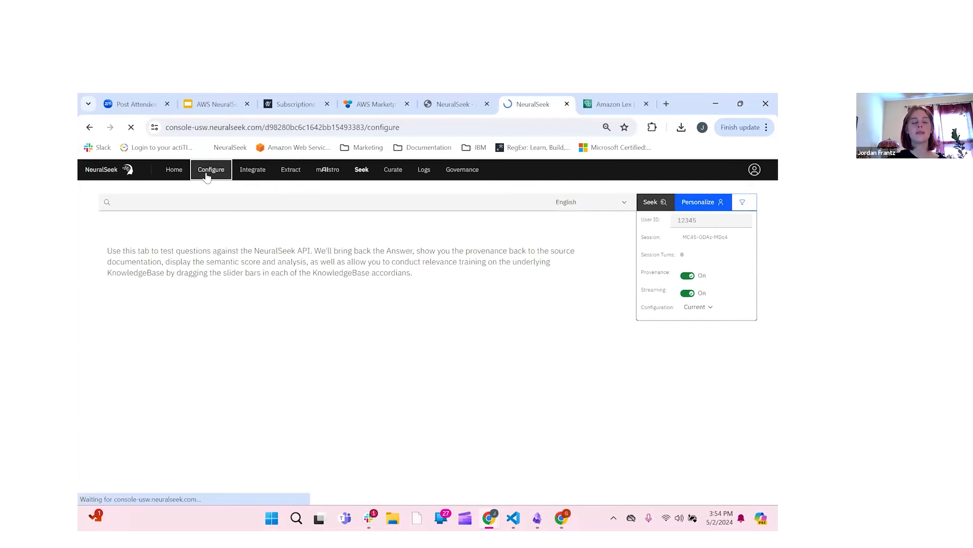
scroll(282, 340, "down", 2)
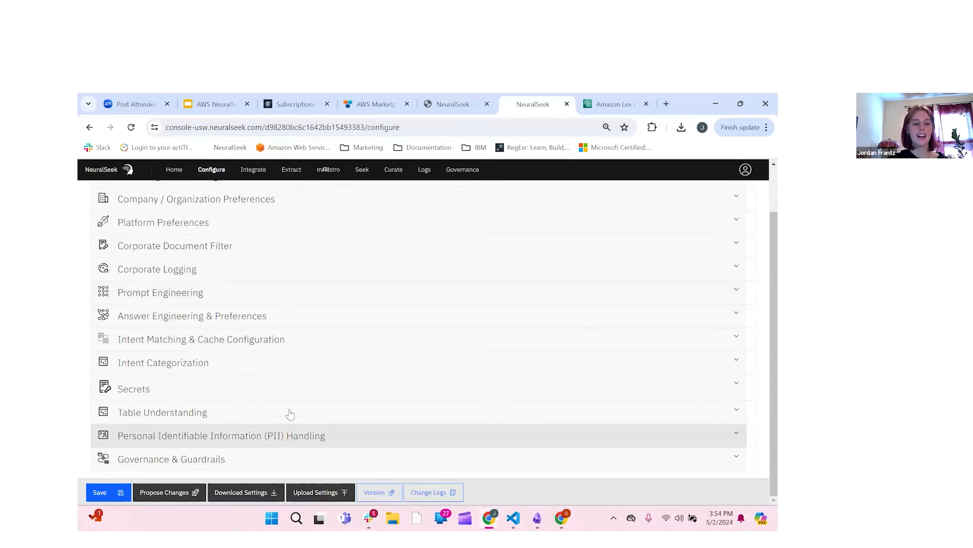
left_click(333, 439)
scroll(333, 440, "down", 3)
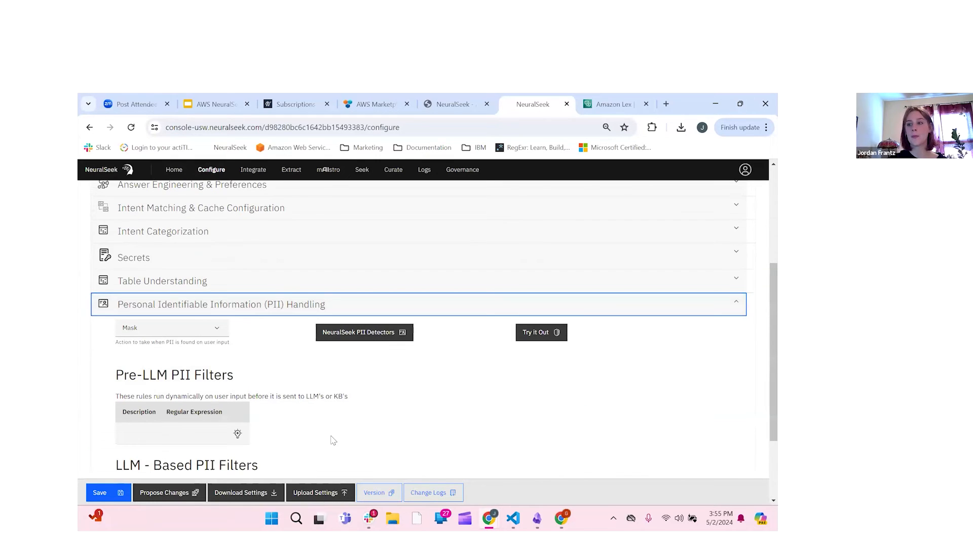
scroll(334, 439, "down", 2)
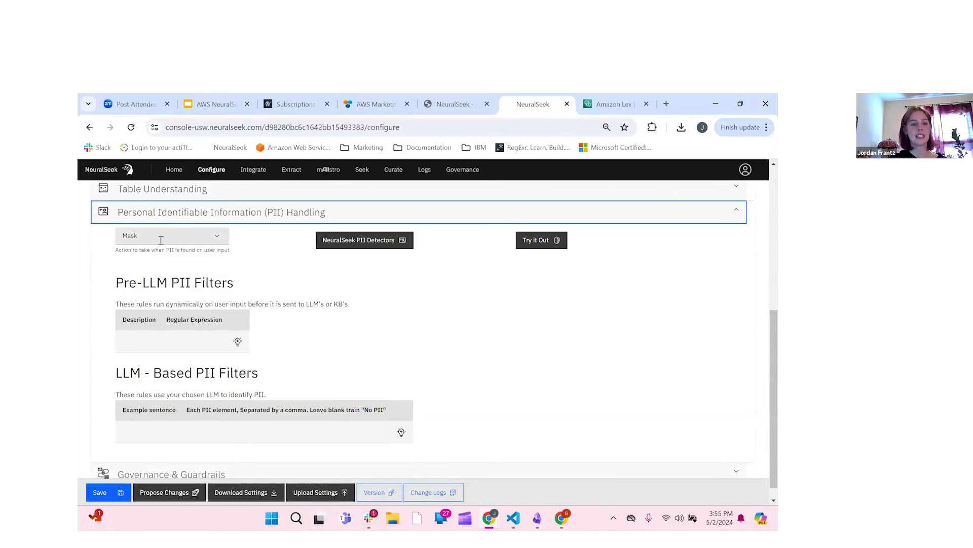
scroll(150, 275, "down", 1)
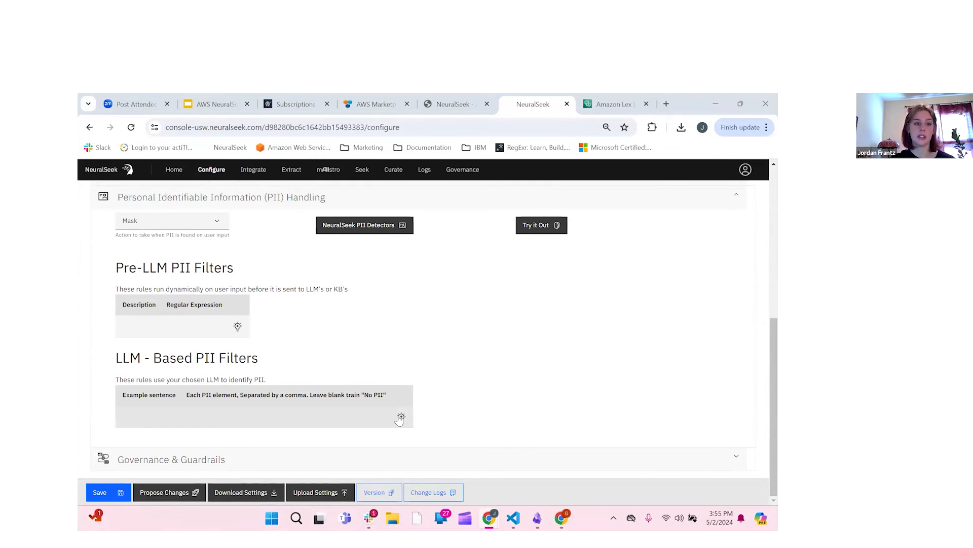
left_click(215, 222)
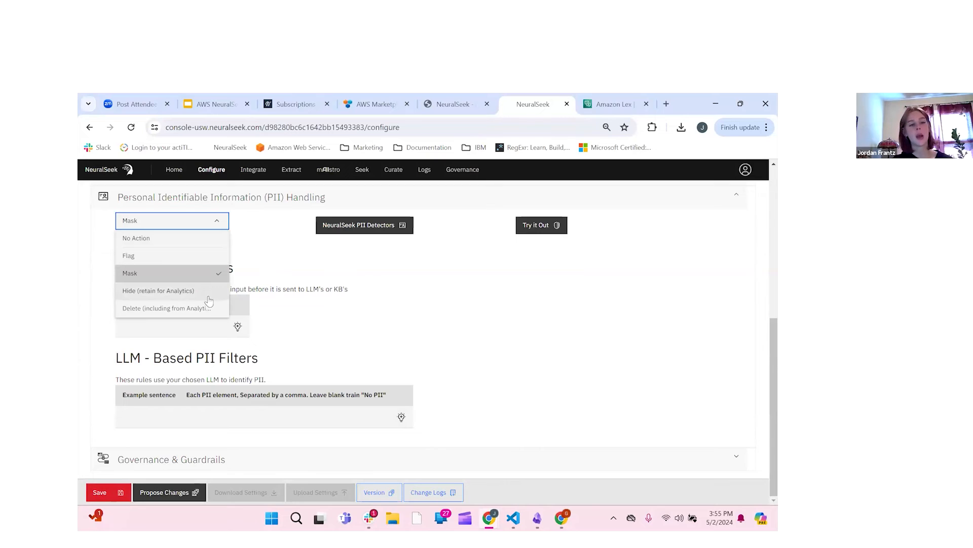
left_click(291, 269)
left_click(394, 228)
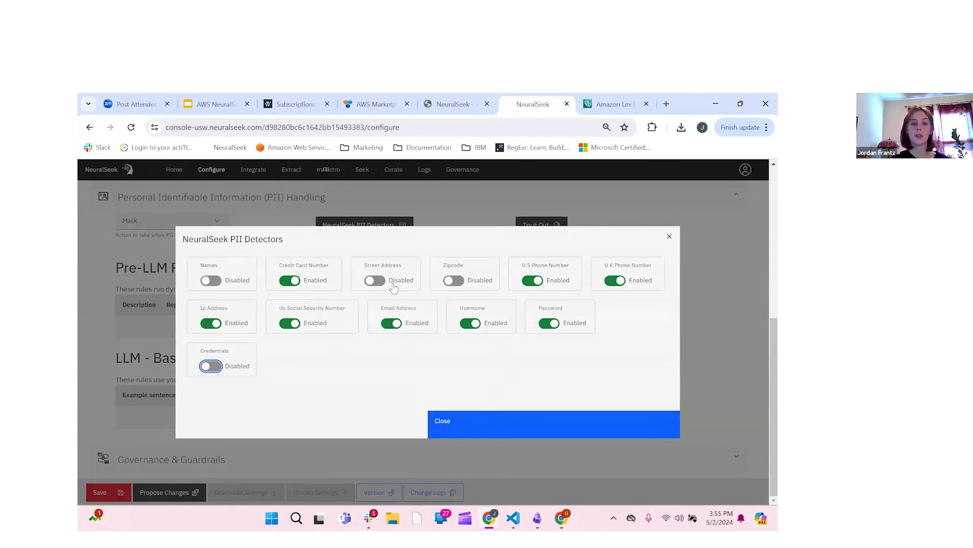
left_click(468, 431)
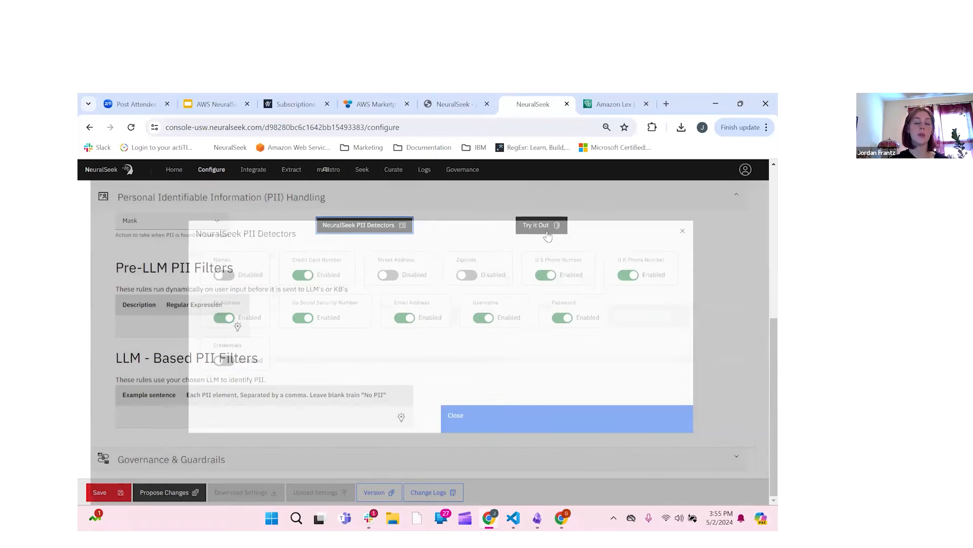
left_click(543, 230)
left_click(430, 326)
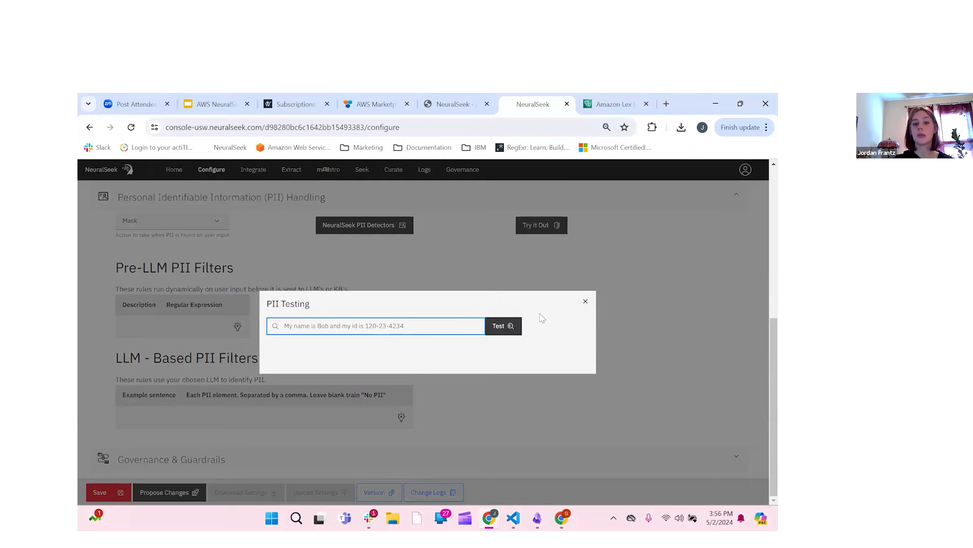
left_click(586, 302)
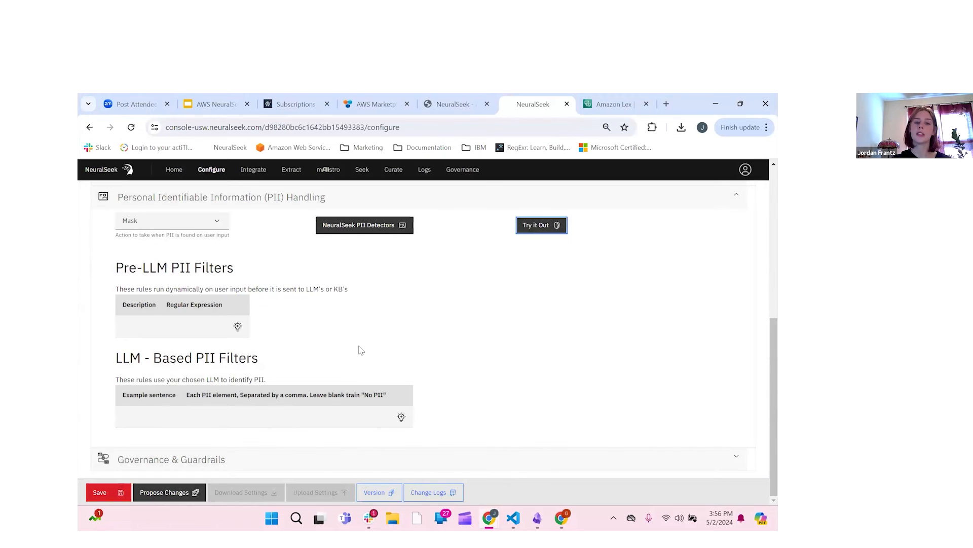
Step: Add an LLM-based PII filter row: example 'I graduated college from JMU', PII element JMU
left_click(401, 417)
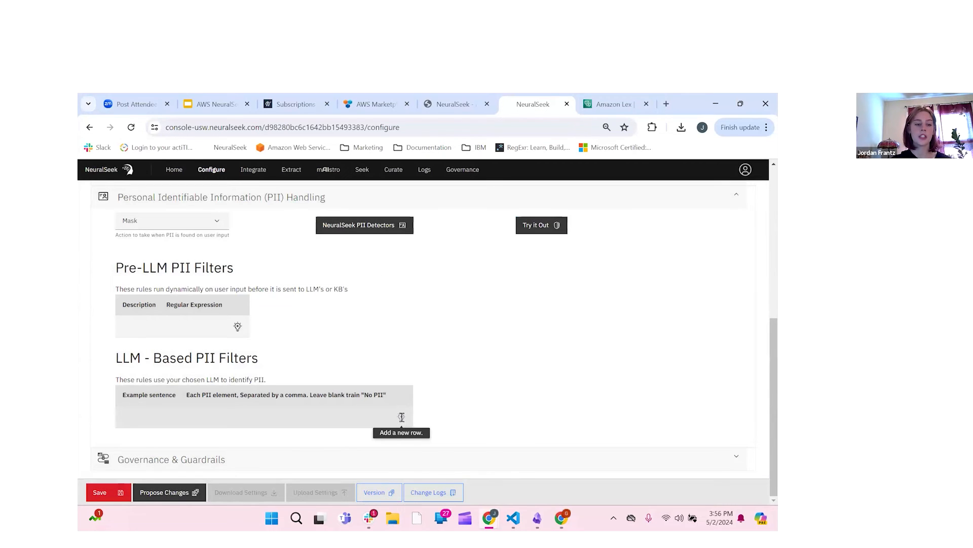
left_click(191, 426)
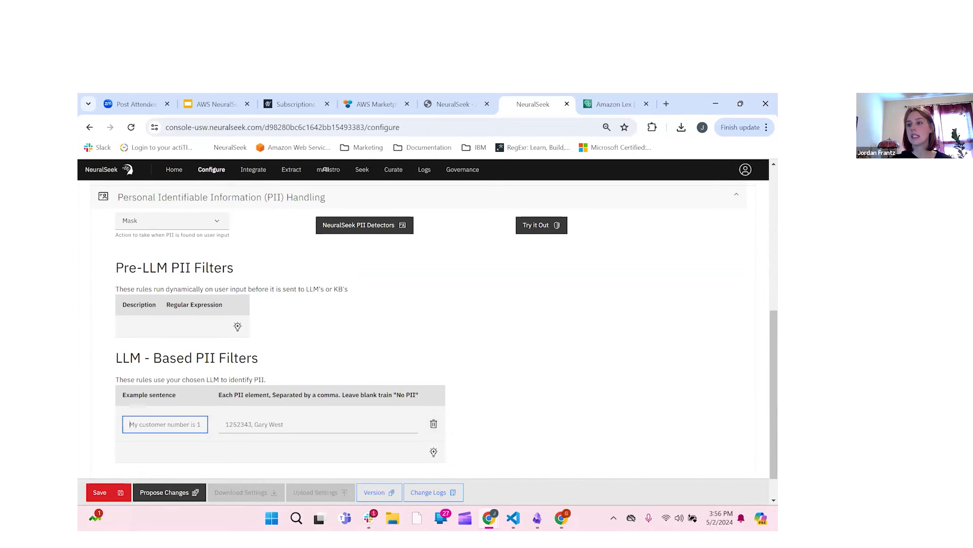
key("alt+Tab")
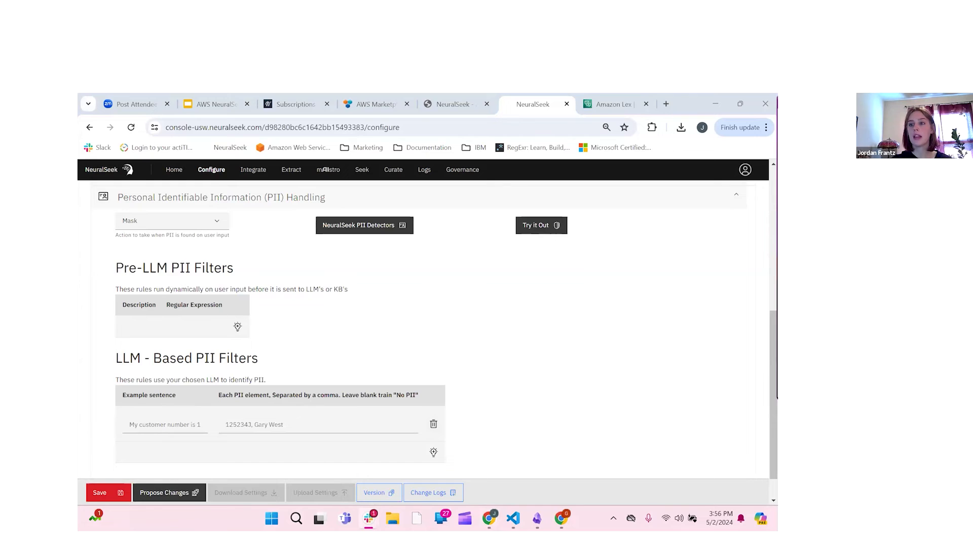
left_click(190, 424)
key("ctrl+v")
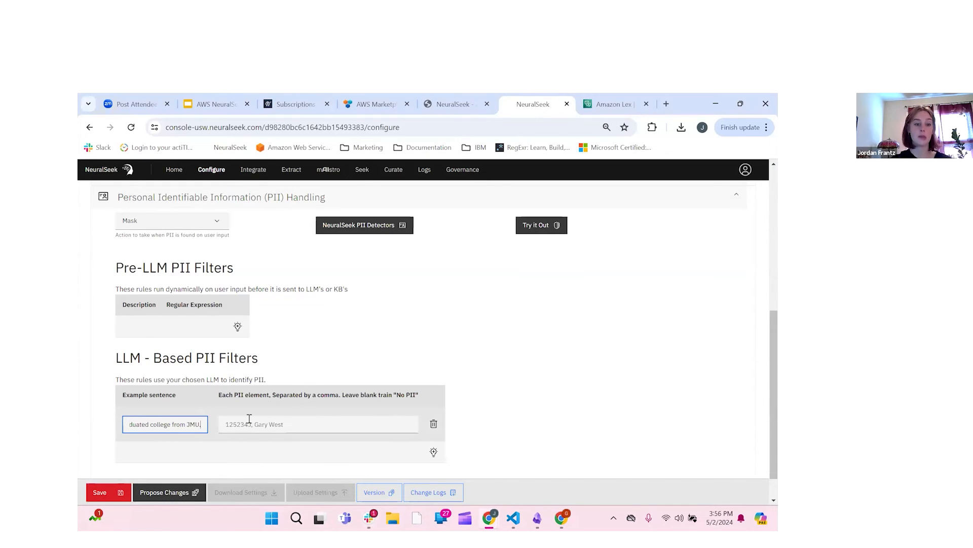
left_click(296, 424)
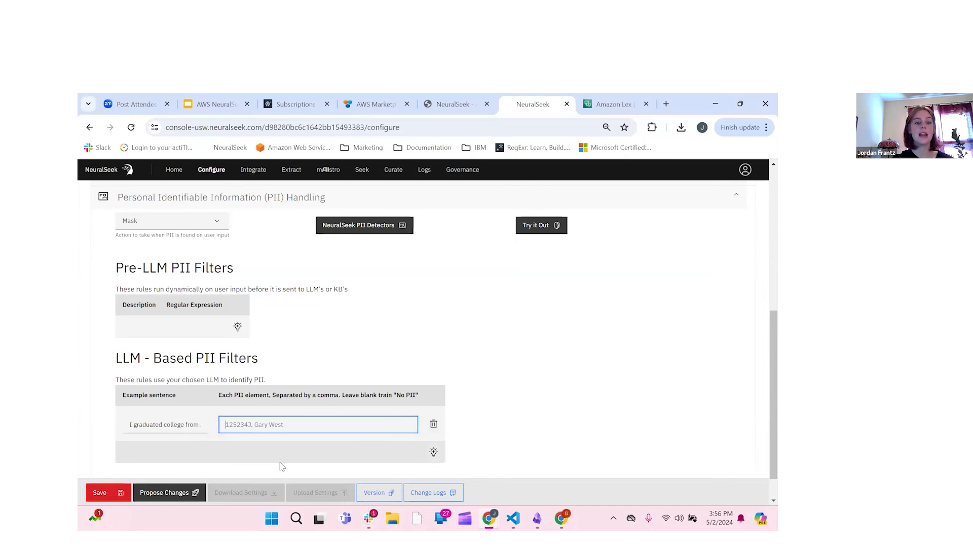
key("alt+Tab")
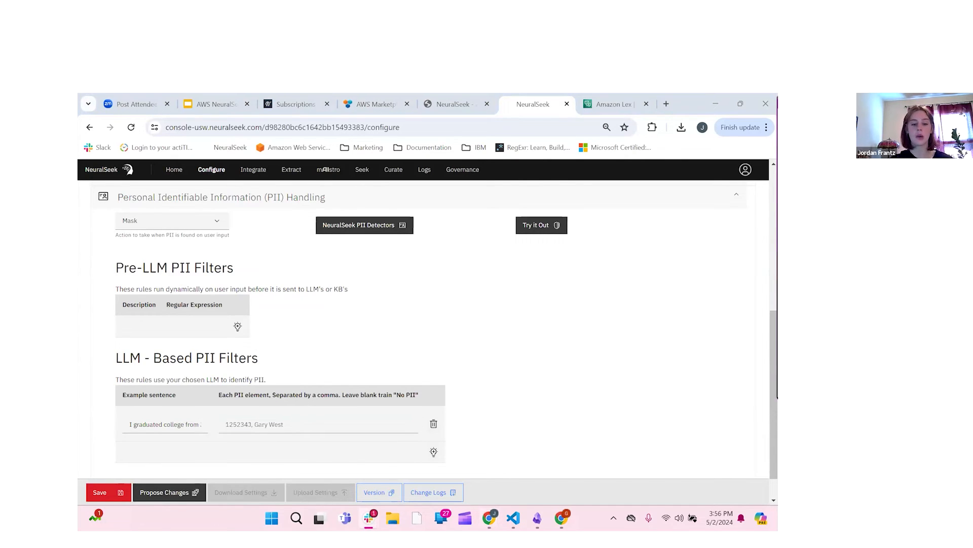
left_click(335, 423)
type("JMU")
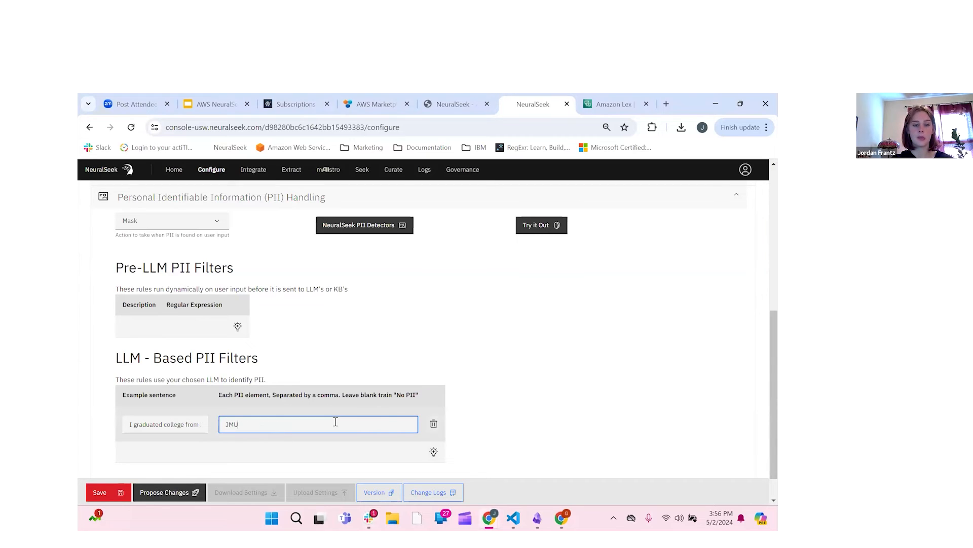
left_click(622, 395)
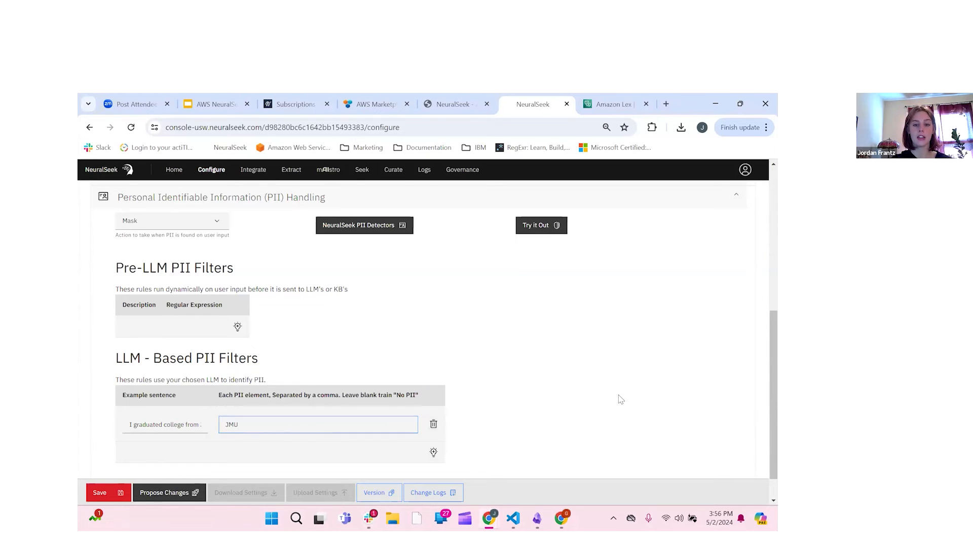
Step: Save the PII configuration as a new version and open the Seek page
left_click(112, 496)
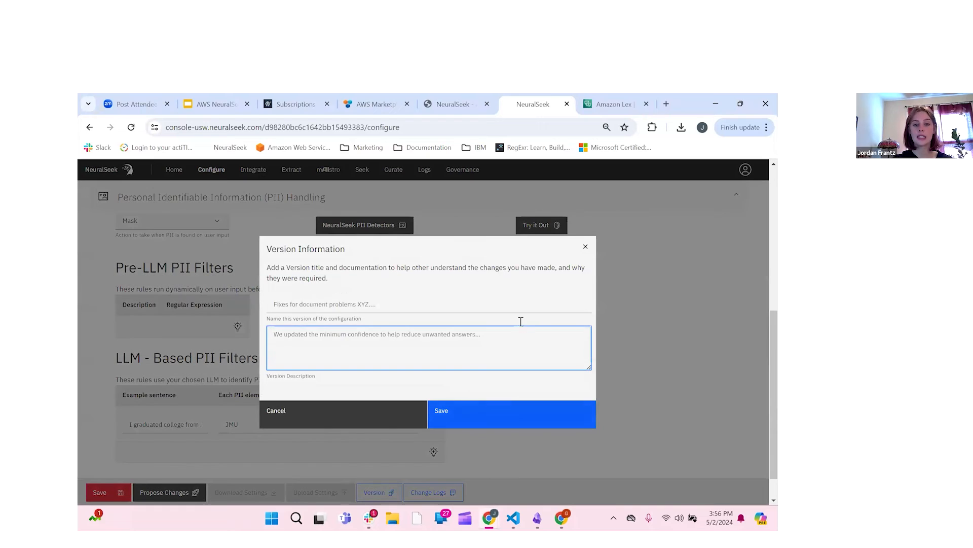
left_click(477, 423)
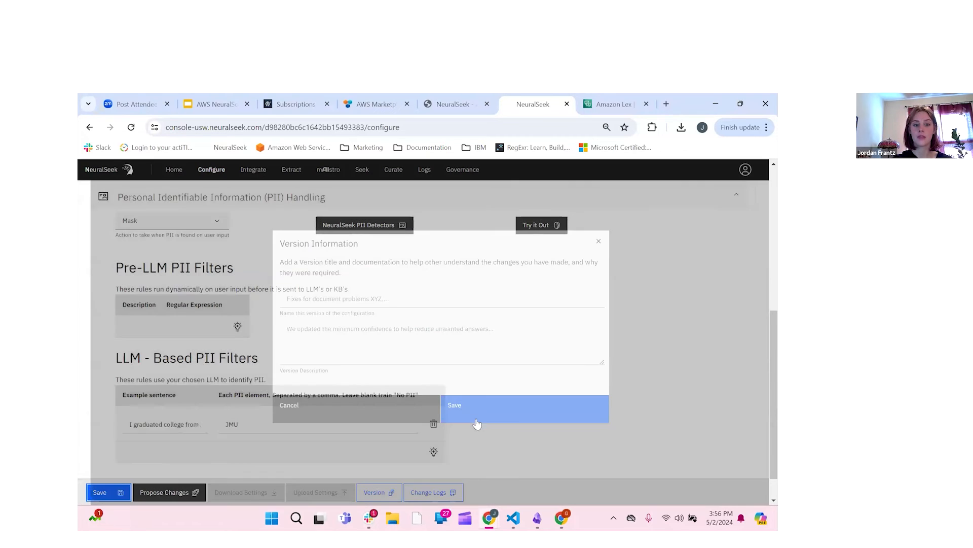
scroll(477, 424, "down", 1)
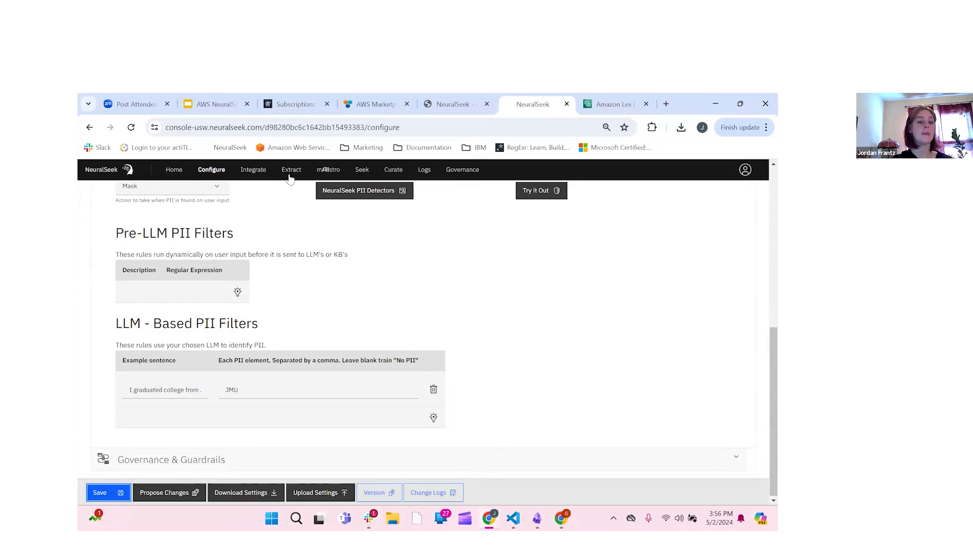
left_click(370, 170)
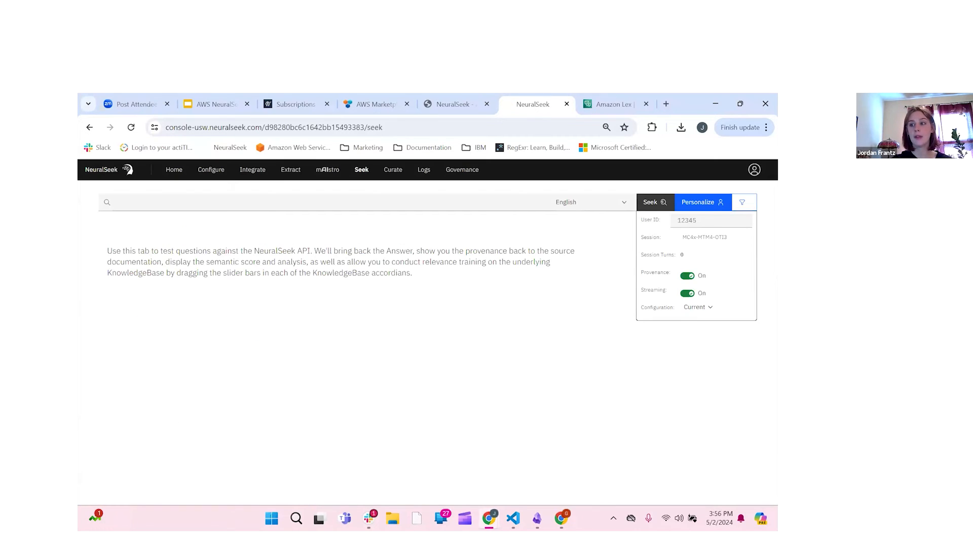
Step: Ask Seek 'What colleges are in Virginia?' and review the answer listing James Madison University
key("alt+Tab")
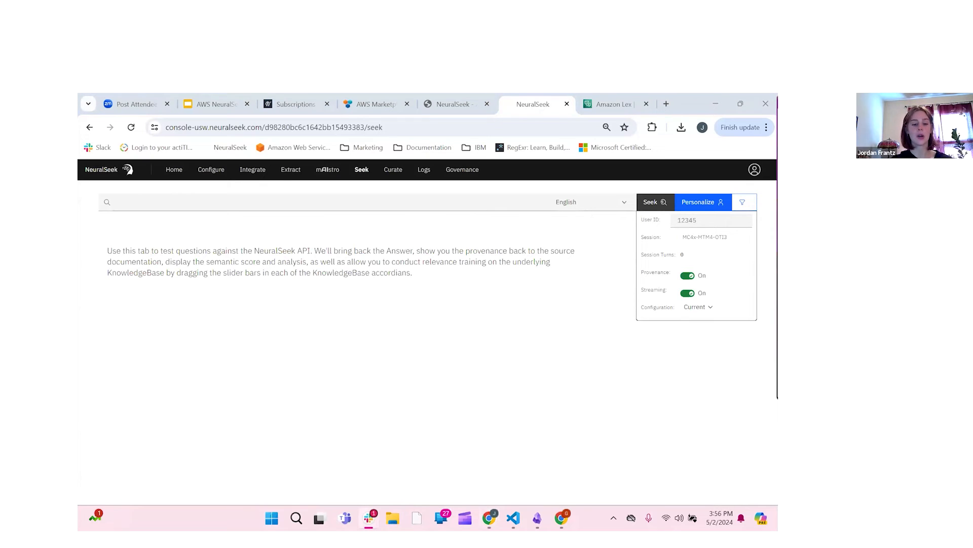
left_click(289, 203)
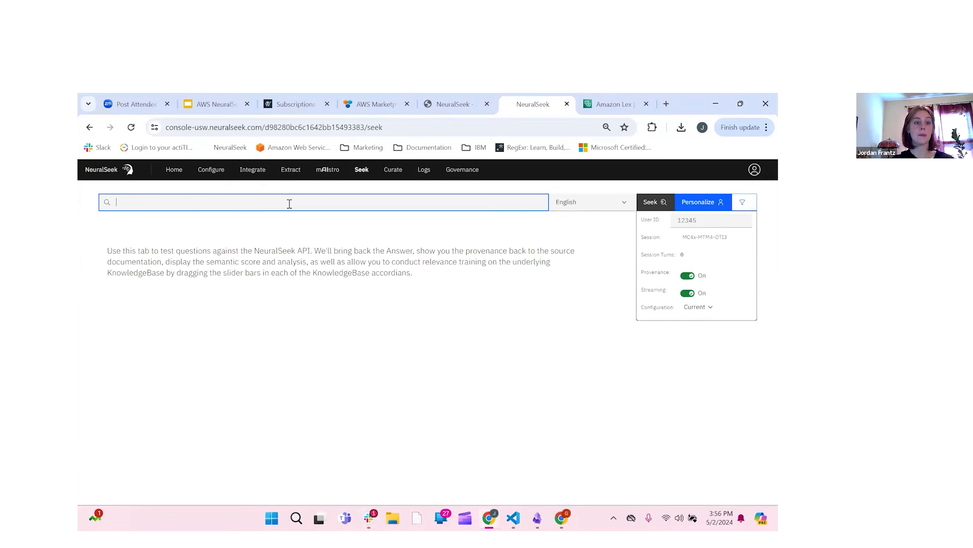
type("What colleges are in Virginia?")
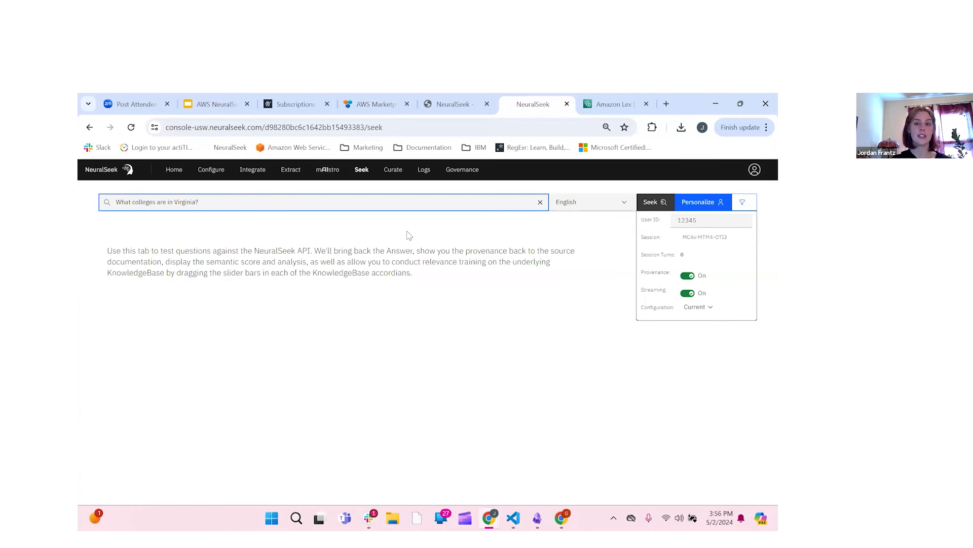
left_click(654, 201)
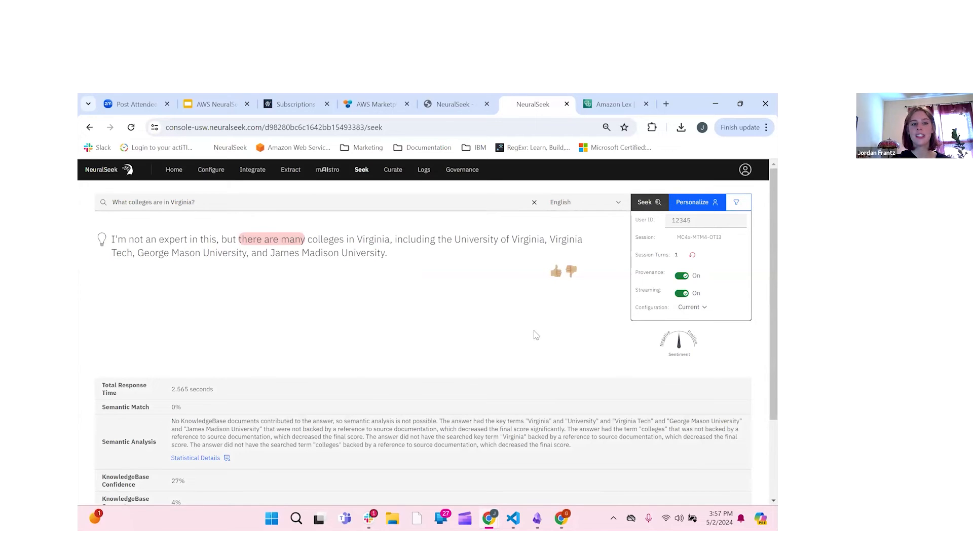
scroll(536, 334, "down", 1)
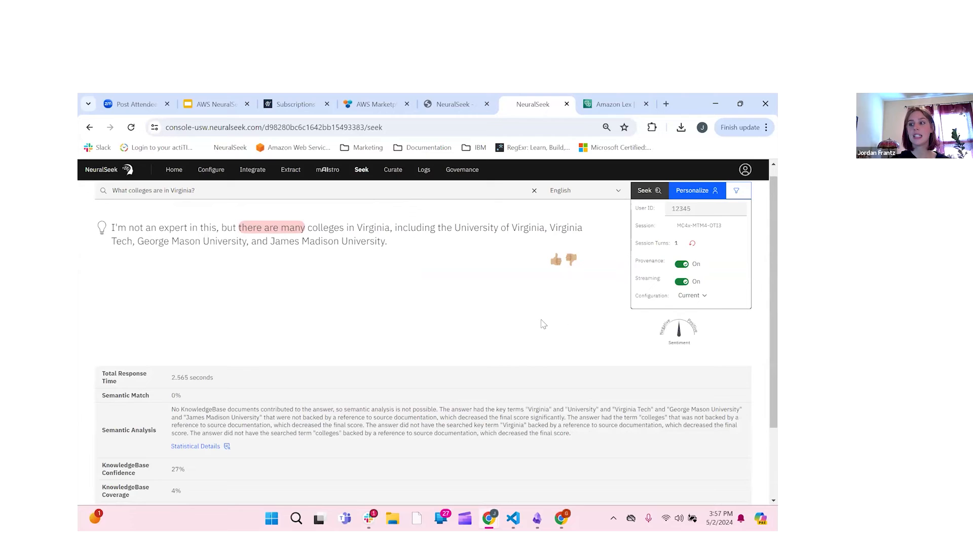
scroll(387, 280, "up", 1)
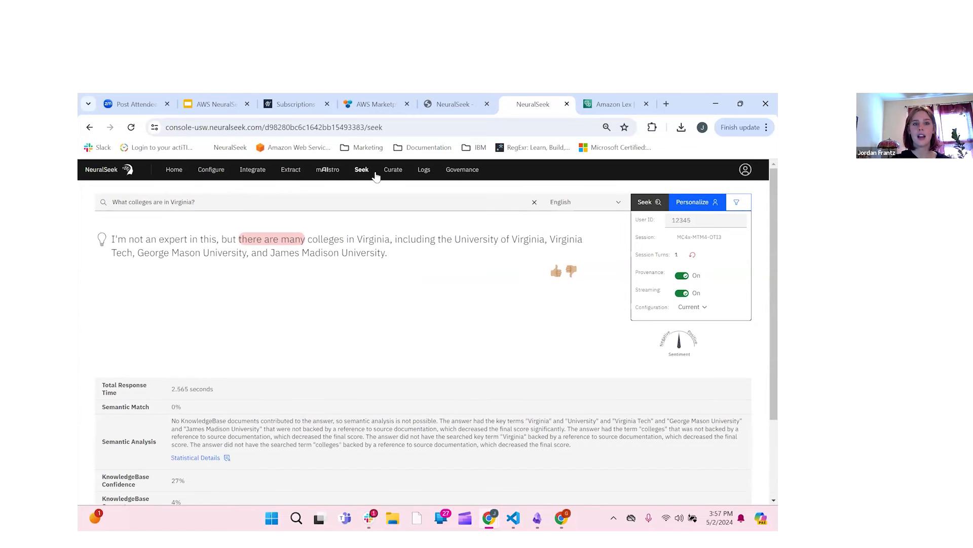
left_click(392, 170)
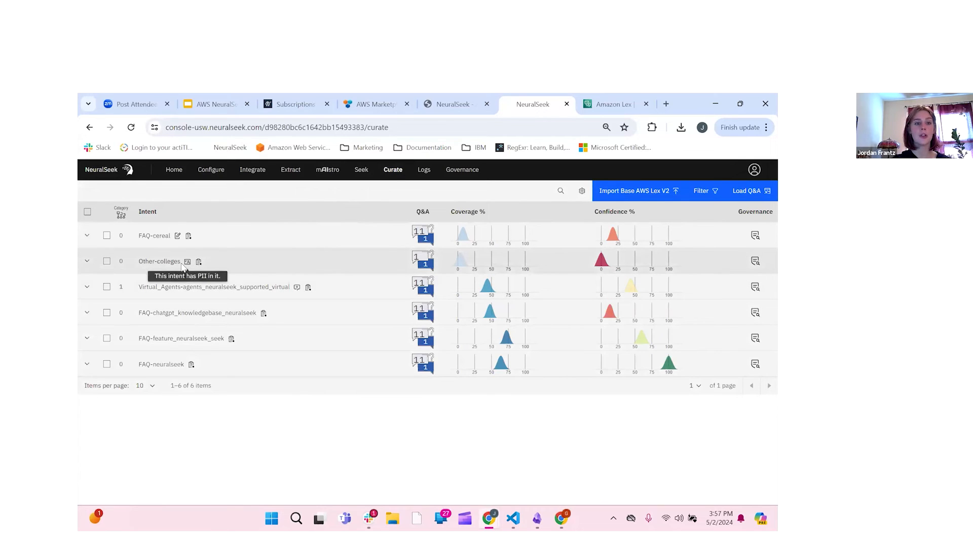
Step: Inspect the Other-colleges intent's stored question and answer with Virginia masked as PII, then switch to mAIstro
left_click(87, 262)
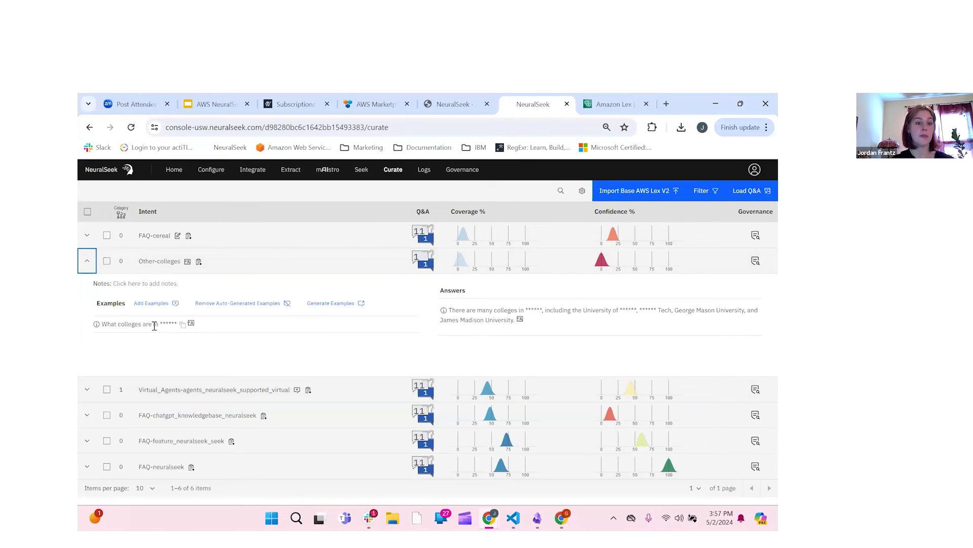
mouse_move(191, 325)
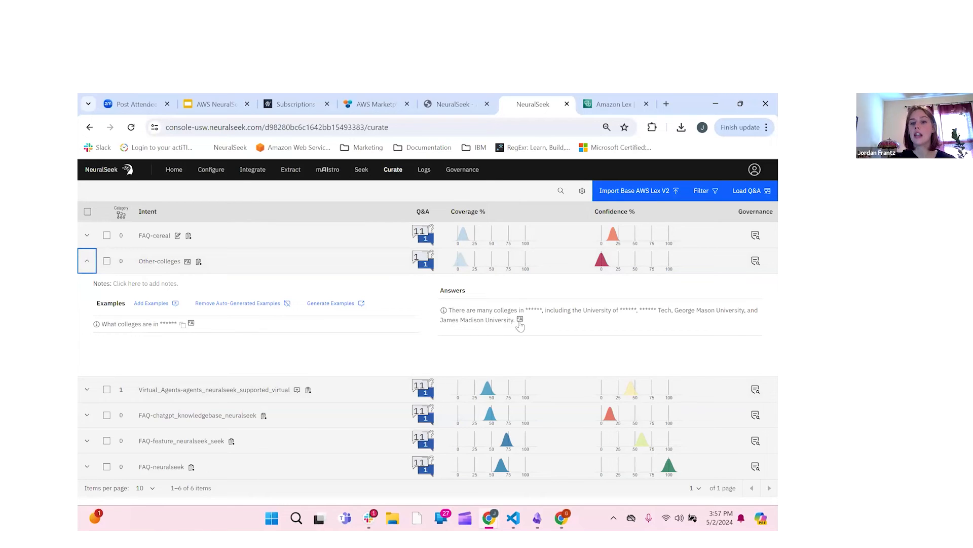
mouse_move(520, 324)
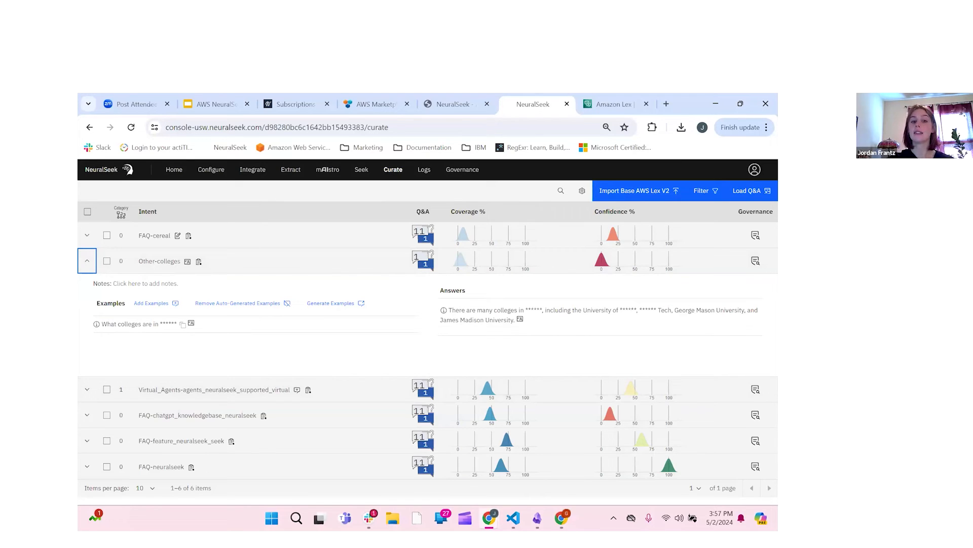
left_click(82, 265)
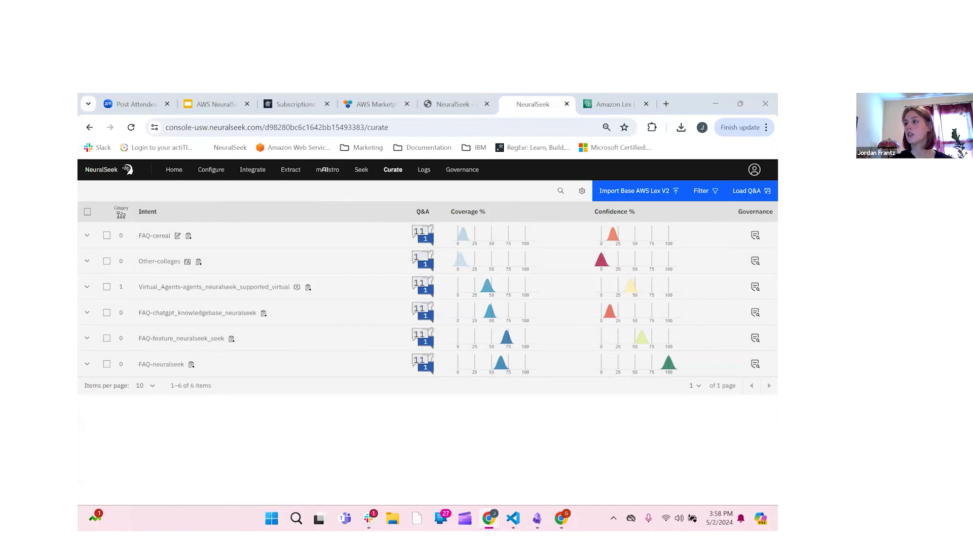
key("alt+Tab")
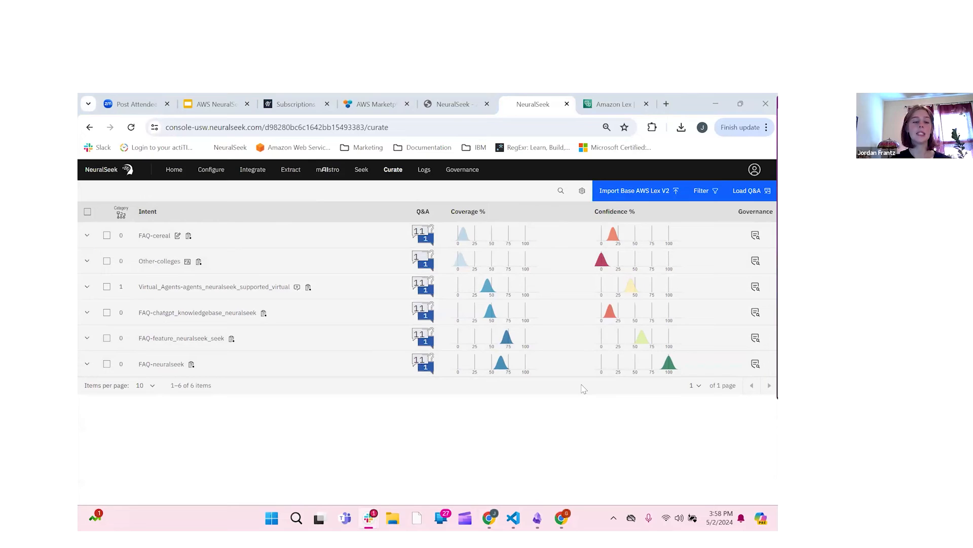
left_click(328, 172)
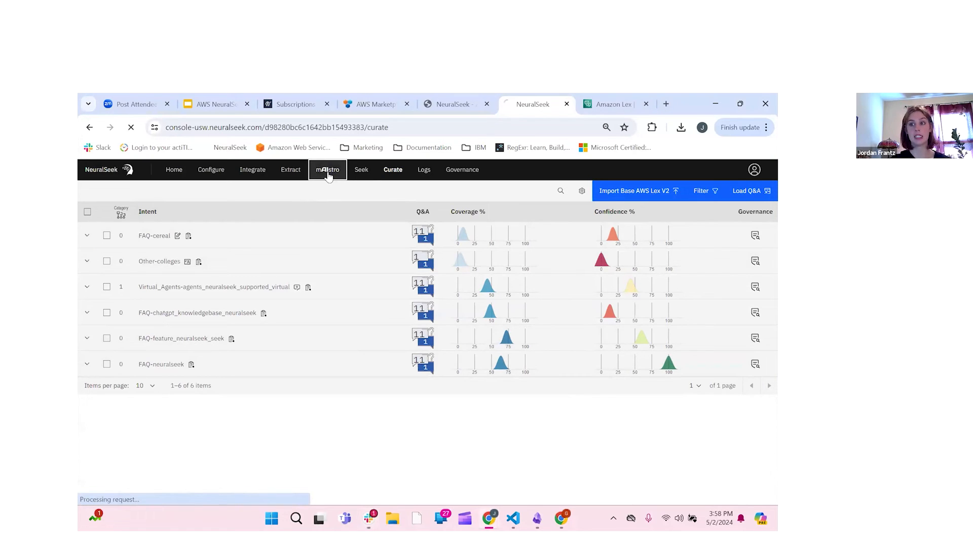
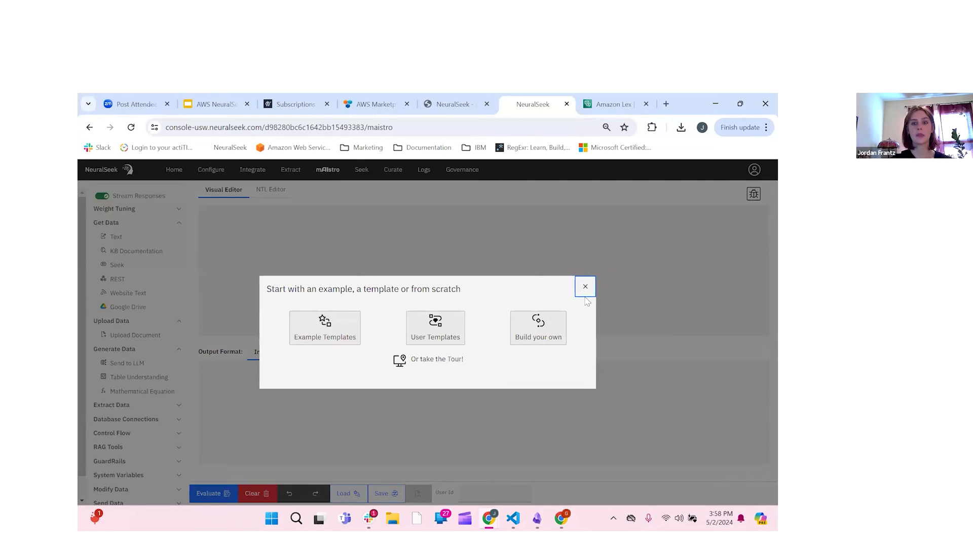
Step: Close the Example Templates and Load choices unused, toggle NTL Editor, and return to Visual Editor
left_click(333, 339)
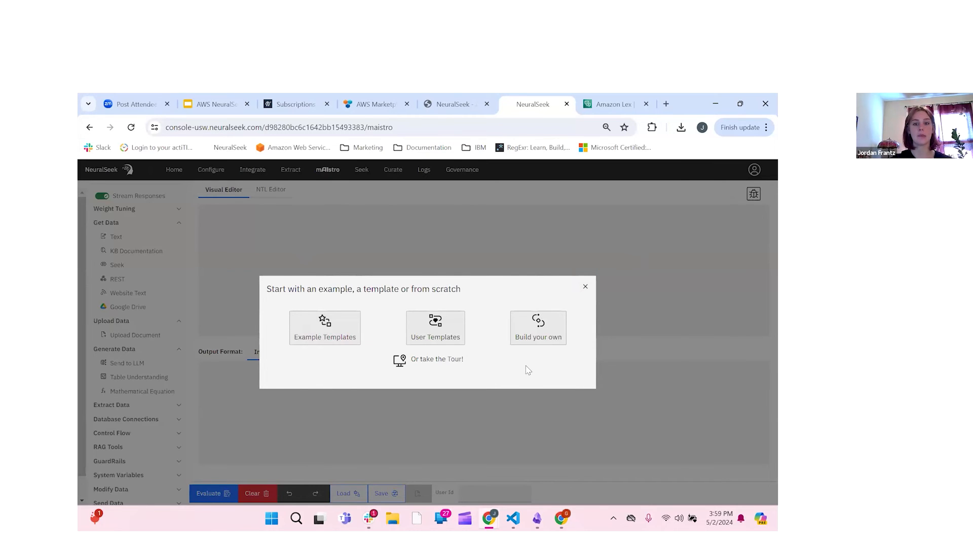
scroll(527, 370, "down", 3)
scroll(527, 369, "up", 2)
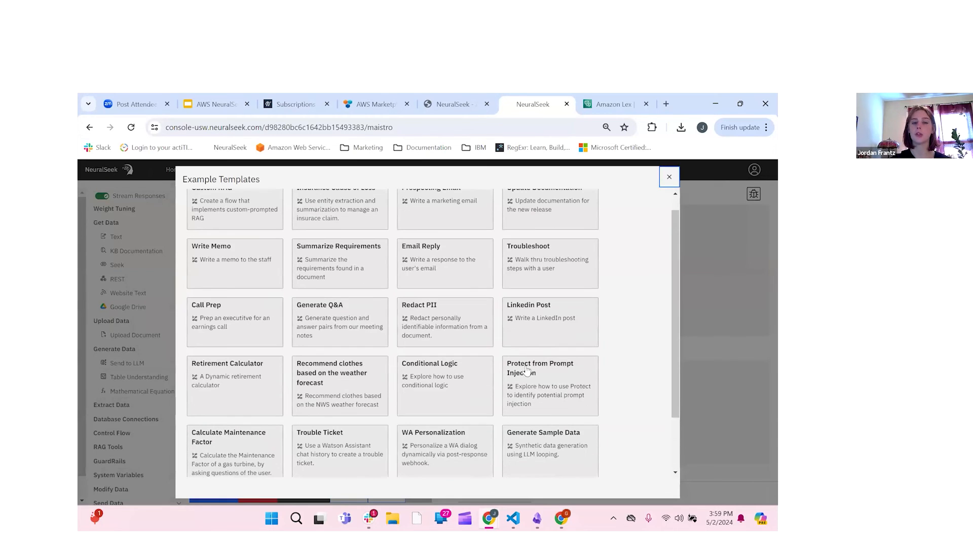
left_click(670, 176)
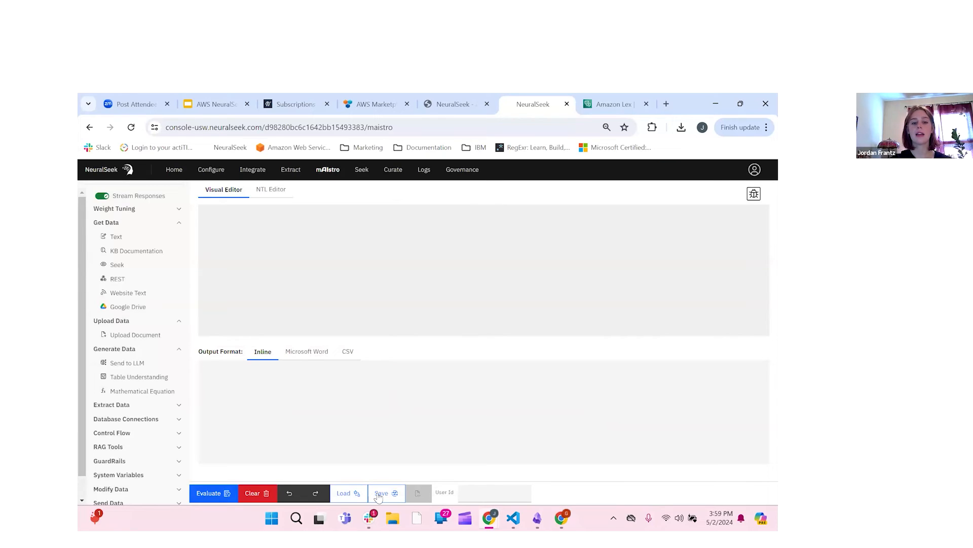
left_click(357, 498)
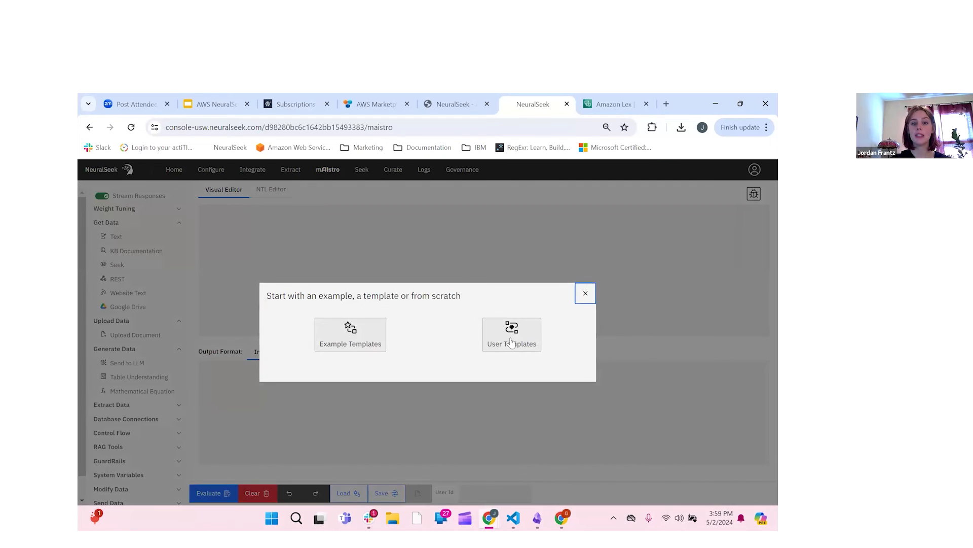
left_click(587, 294)
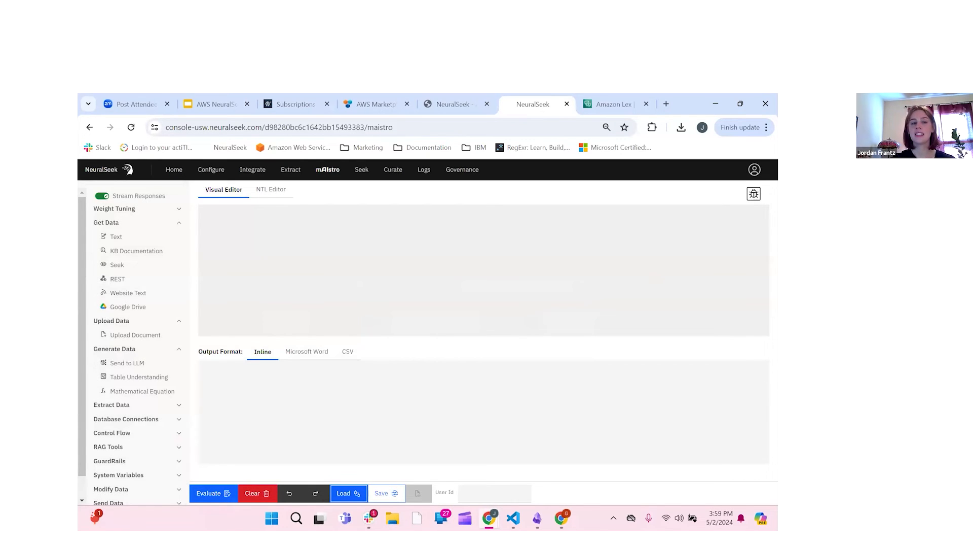
left_click(285, 190)
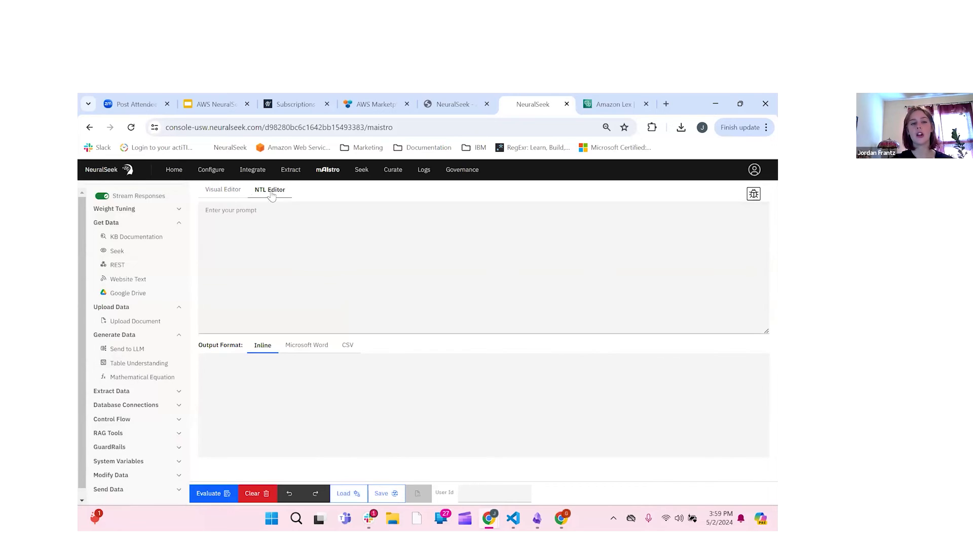
left_click(222, 193)
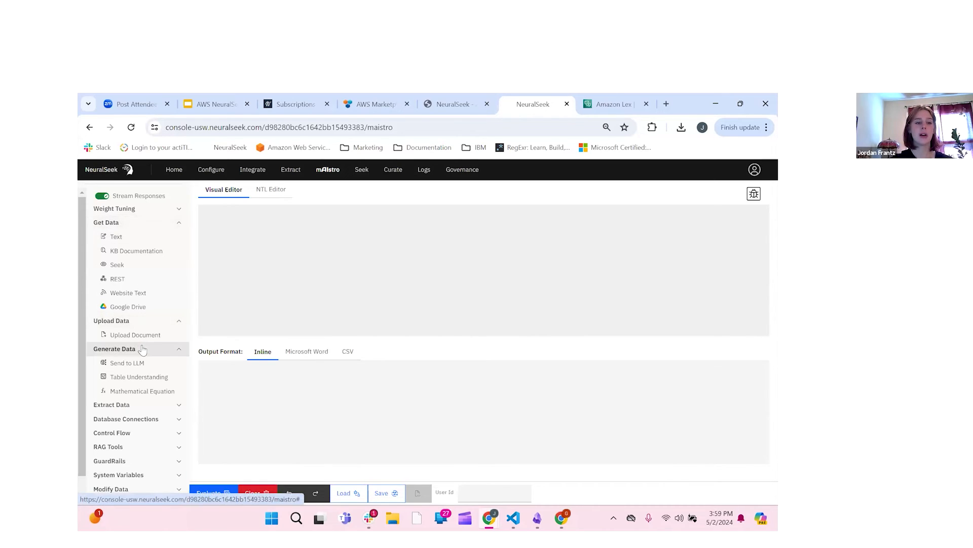
Step: Scroll the step sidebar and expand Extract Data, Database Connections, RAG Tools and Modify Data
scroll(142, 350, "down", 1)
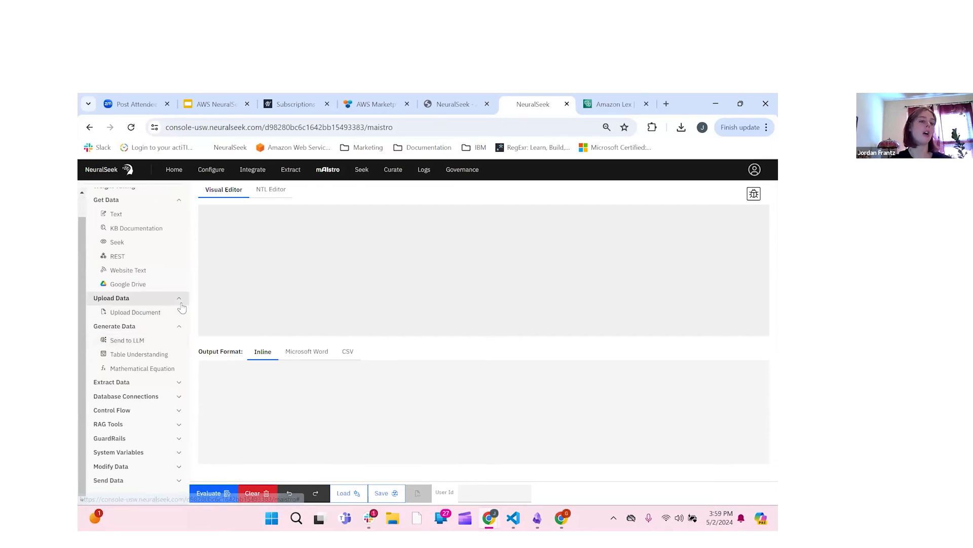
scroll(181, 308, "up", 1)
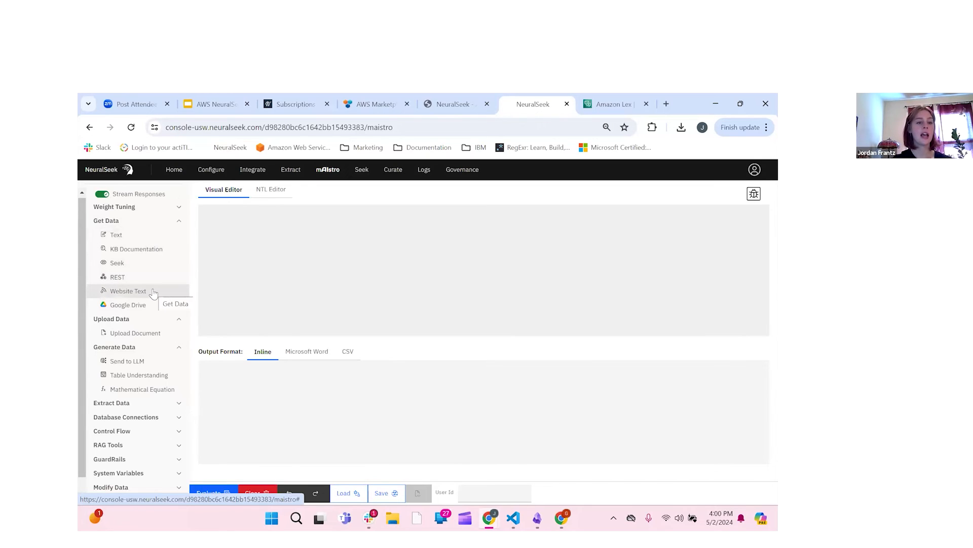
scroll(162, 312, "down", 1)
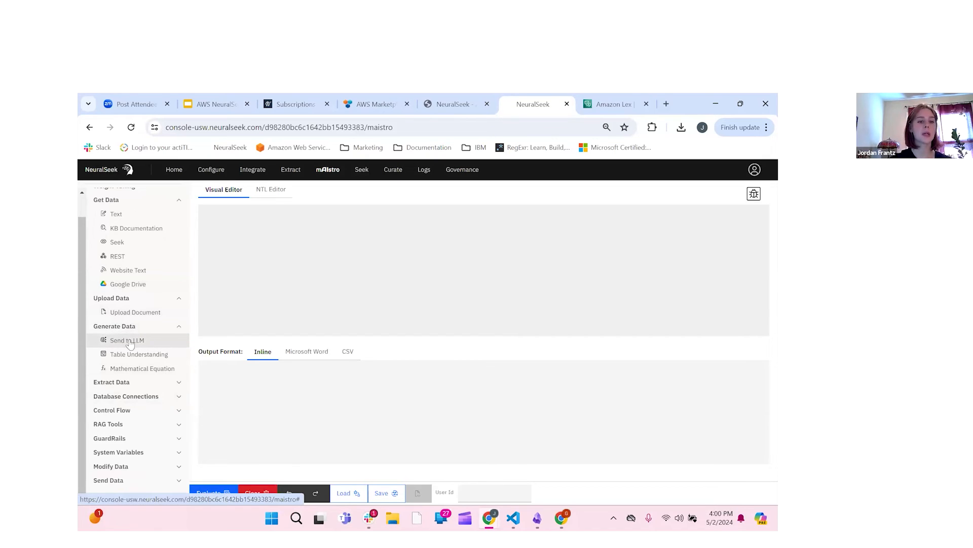
left_click(154, 384)
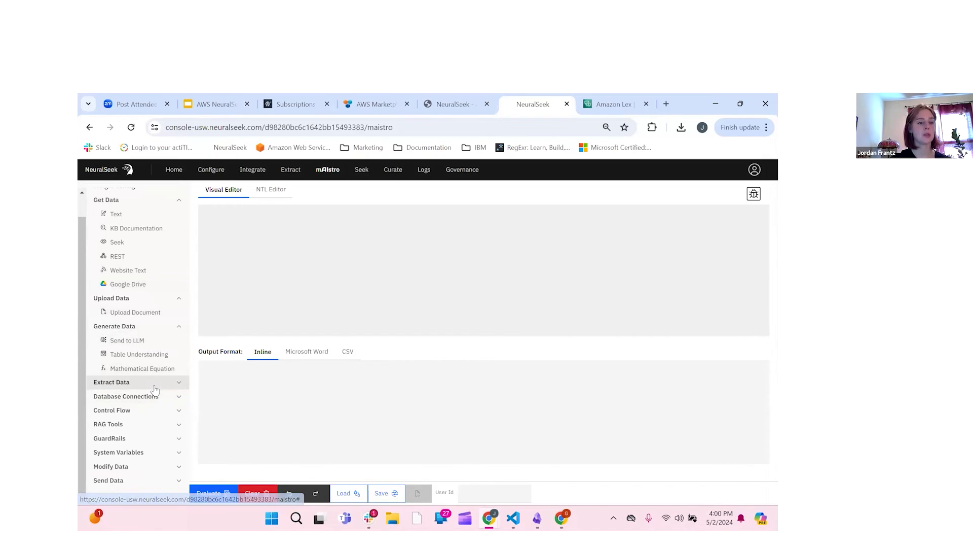
scroll(154, 390, "down", 1)
left_click(168, 397)
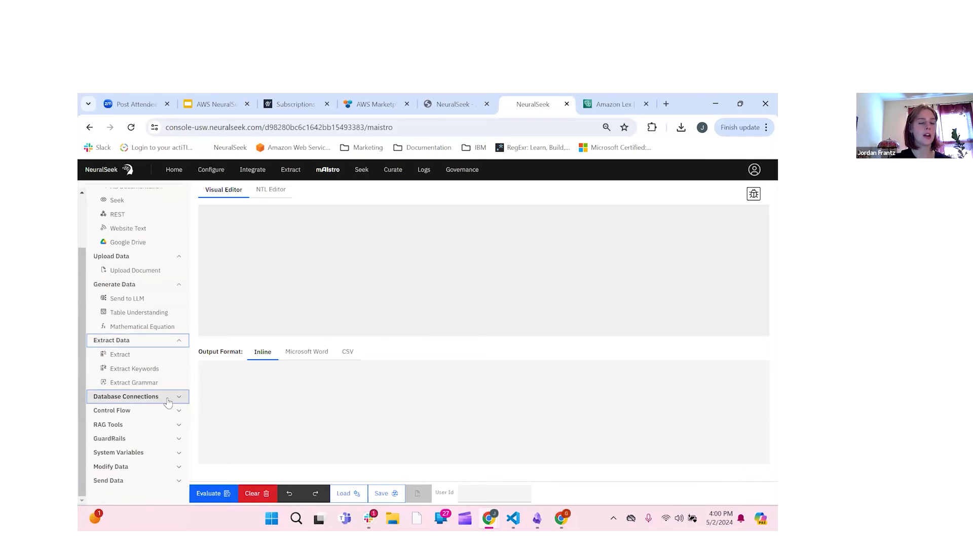
scroll(168, 401, "down", 3)
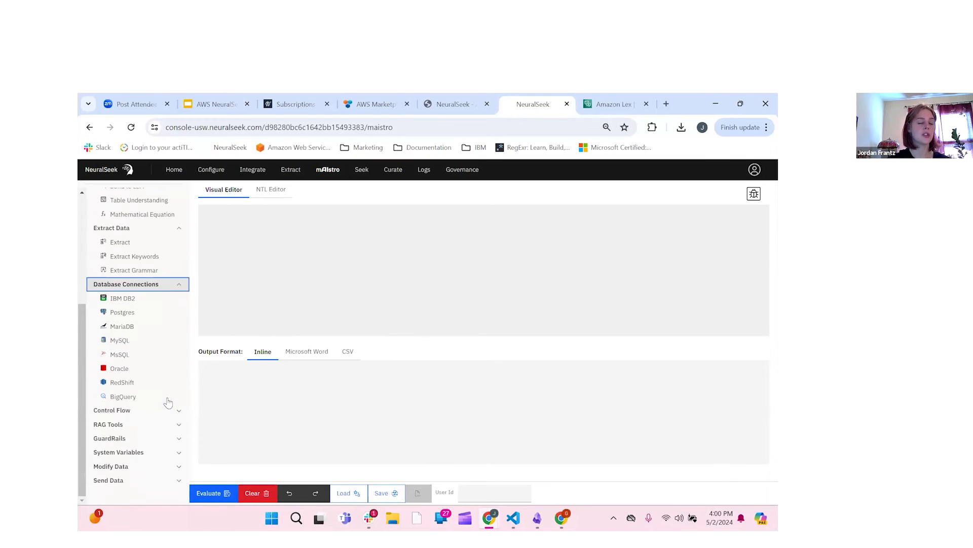
left_click(144, 425)
scroll(144, 446, "down", 2)
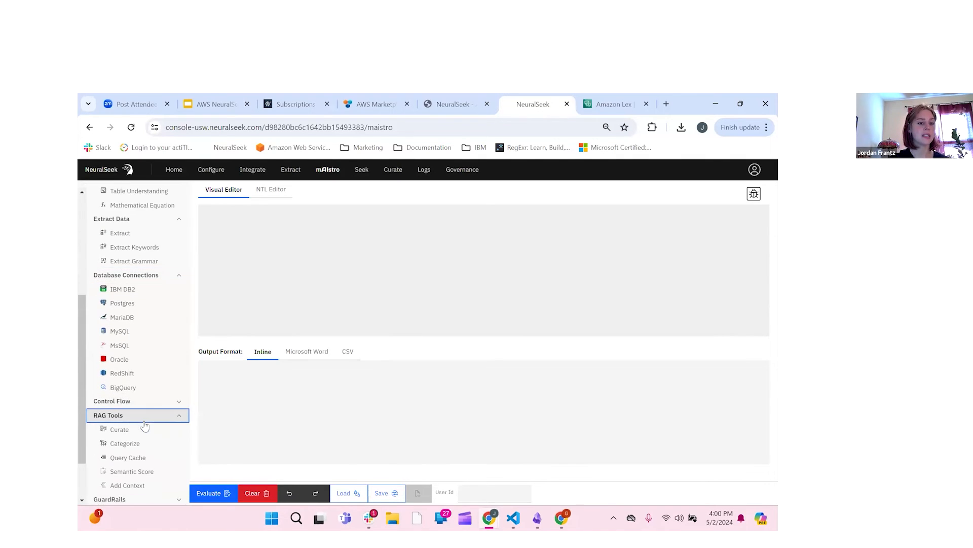
left_click(145, 464)
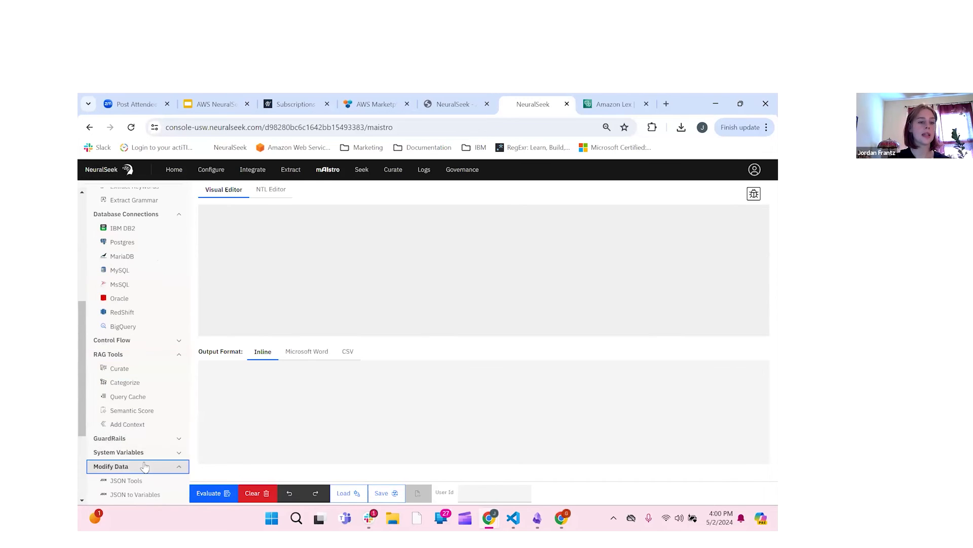
scroll(144, 465, "down", 3)
scroll(144, 465, "up", 5)
scroll(102, 311, "up", 4)
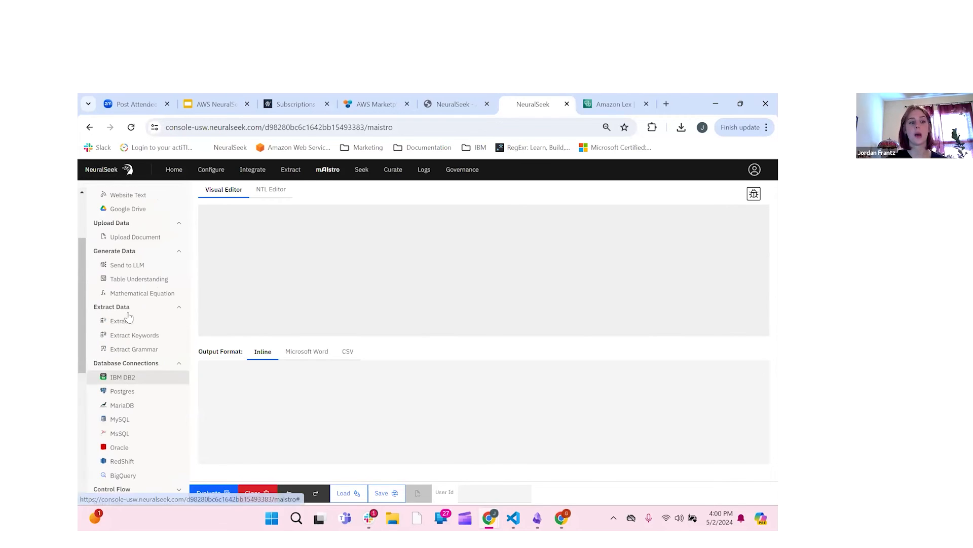
scroll(85, 294, "up", 1)
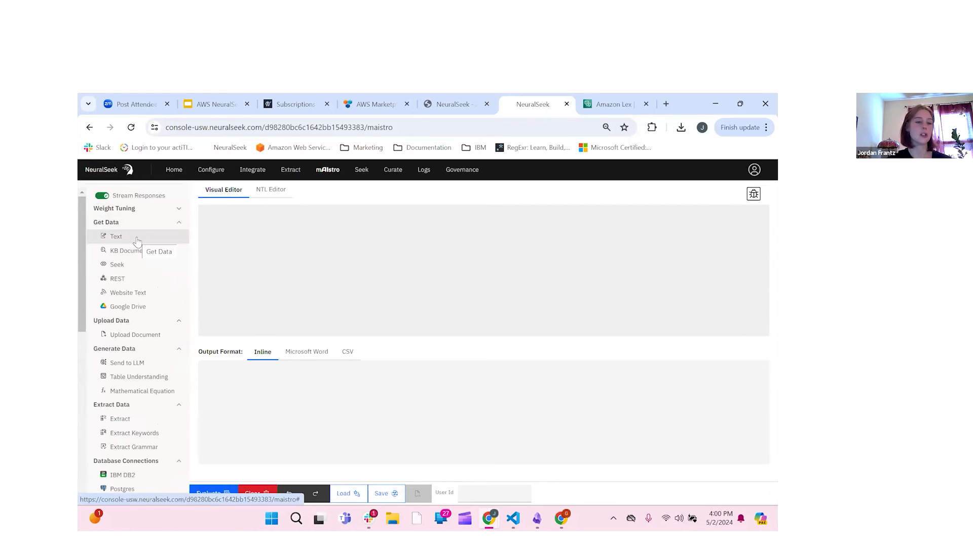
left_click(148, 299)
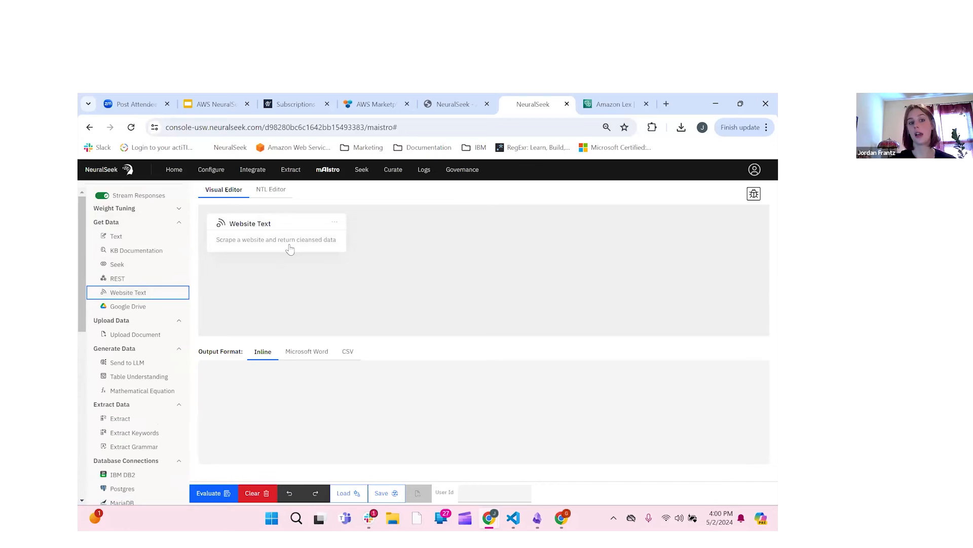
left_click(259, 231)
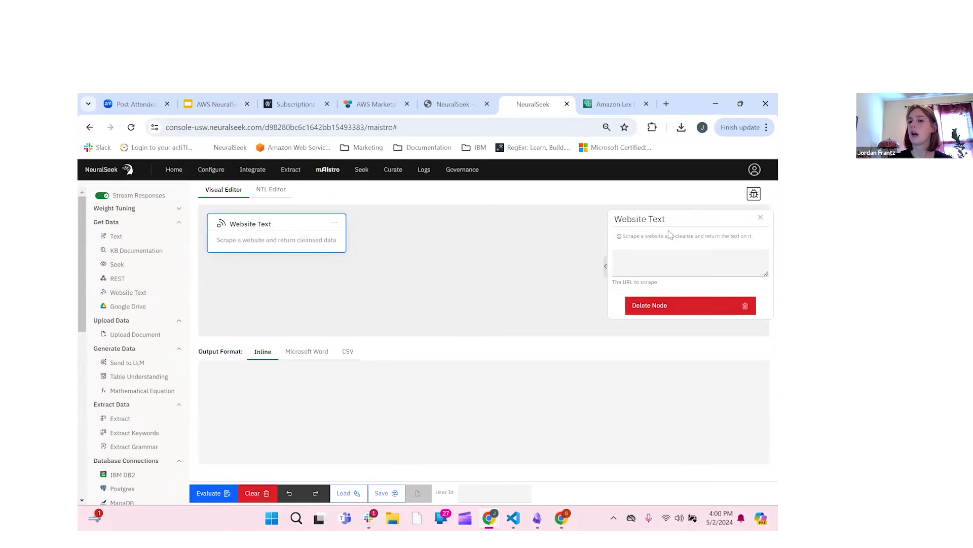
left_click(667, 263)
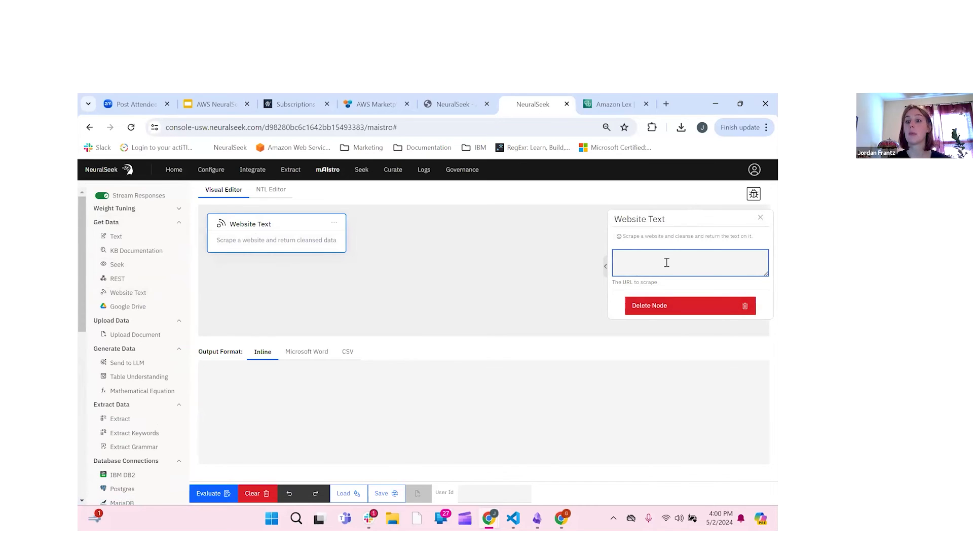
left_click(670, 223)
left_click_drag(658, 224, 648, 221)
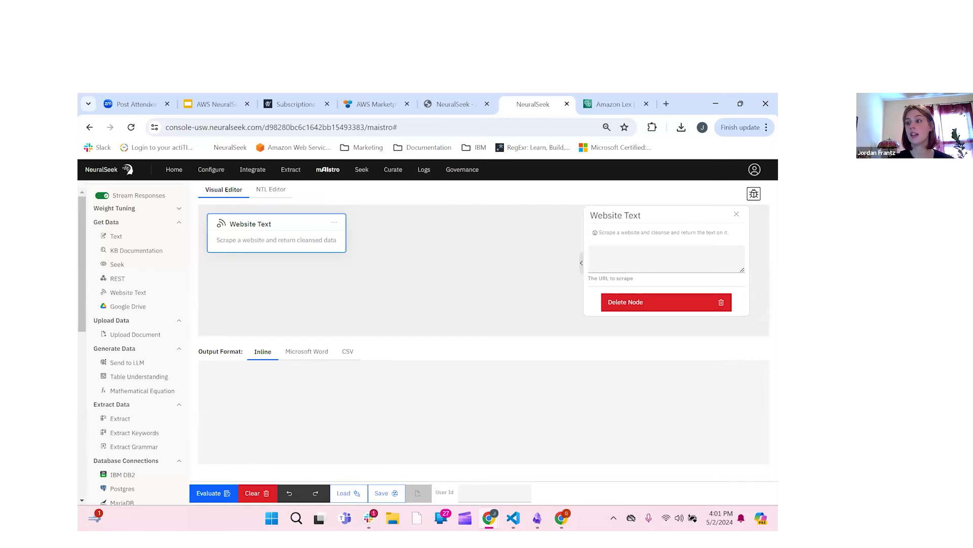
key("alt+Tab")
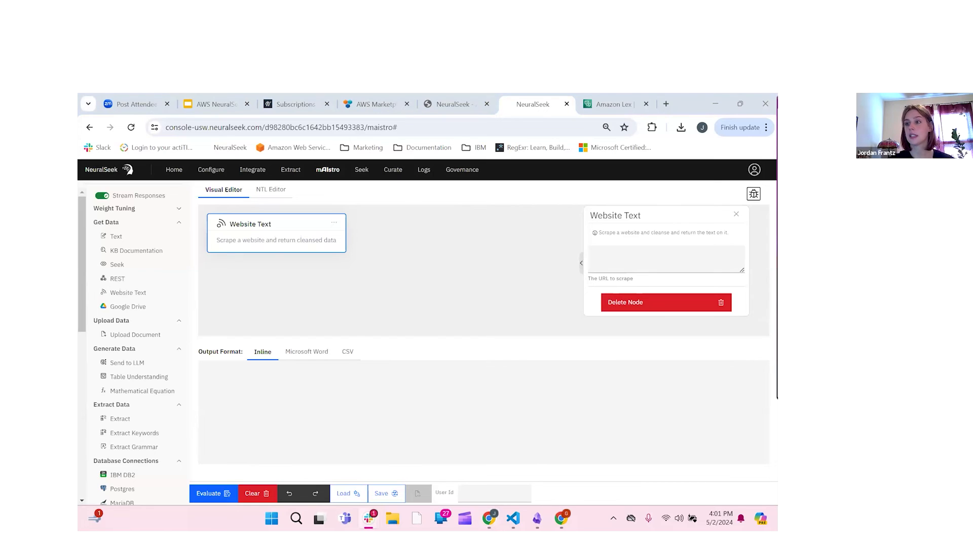
left_click(675, 259)
type("https://neuralseek.com")
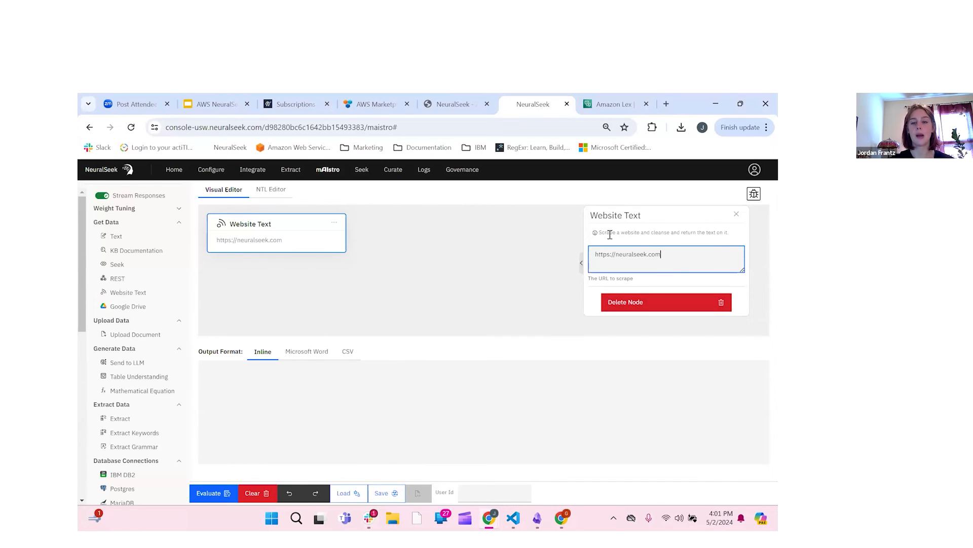
left_click(738, 219)
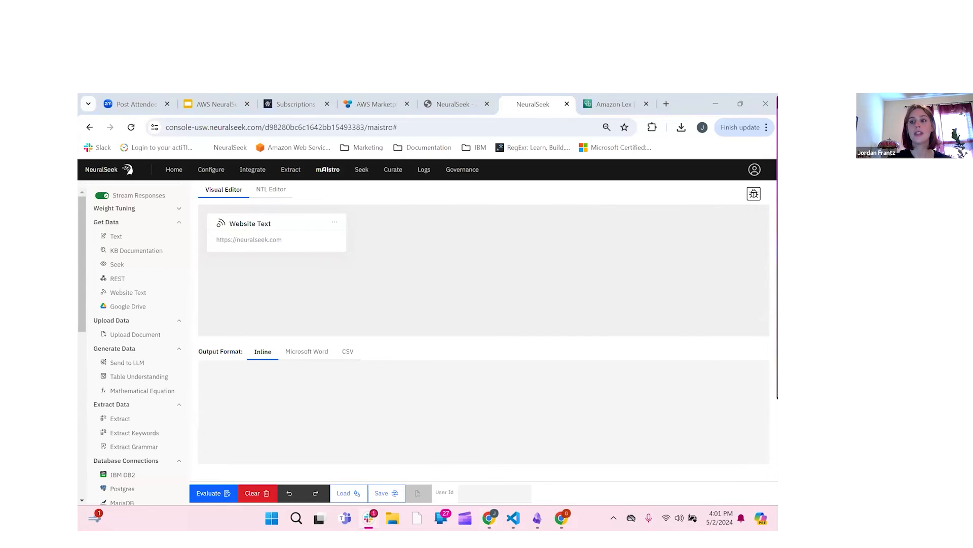
Step: Add a Send To LLM node and place it beside the Website Text node
left_click(146, 365)
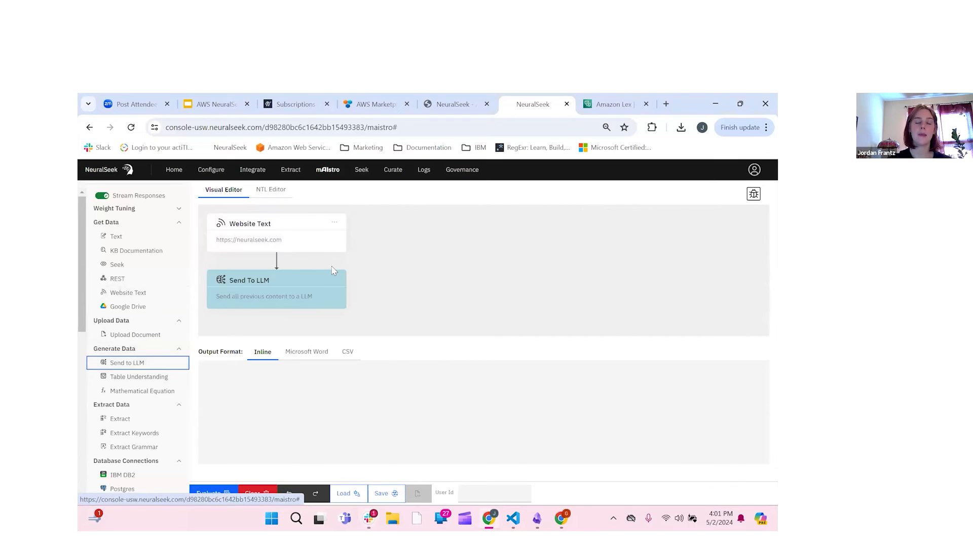
left_click(288, 282)
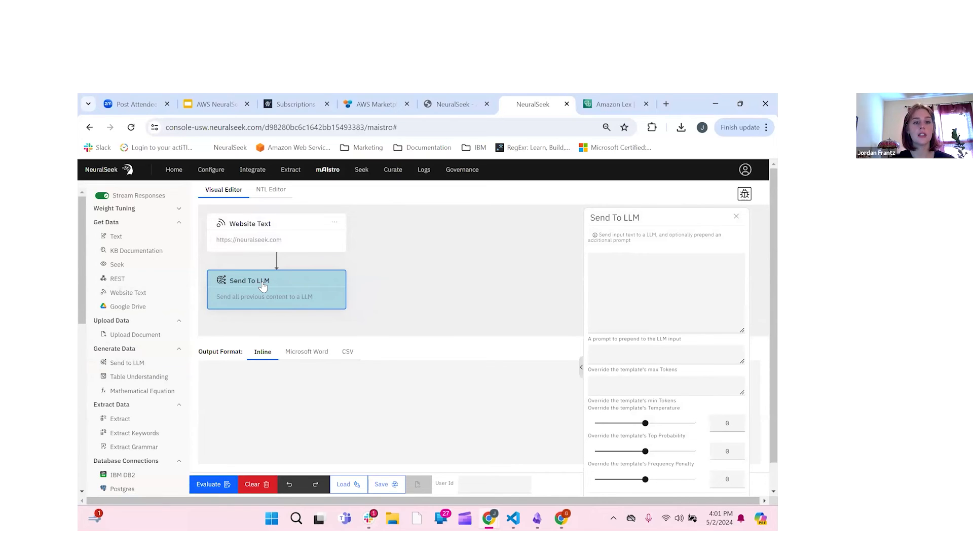
left_click_drag(298, 287, 431, 225)
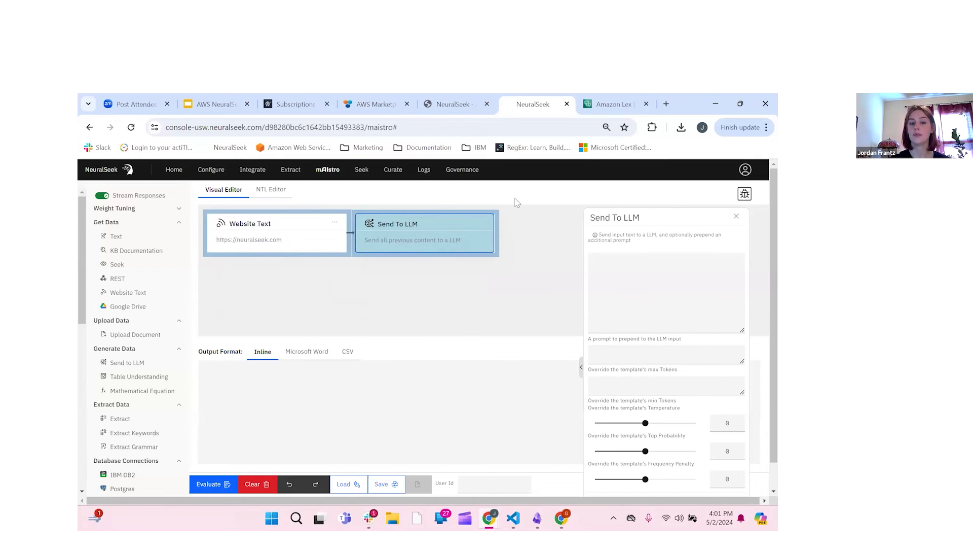
left_click_drag(656, 218, 632, 193)
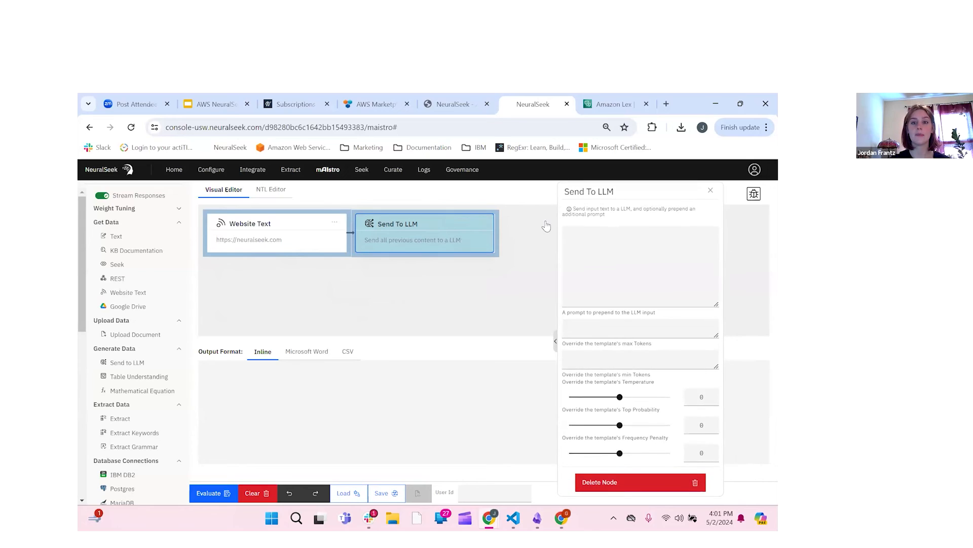
Step: Paste the prompt 'Create a bulleted list of the major topics from the documentation below.'
left_click(590, 268)
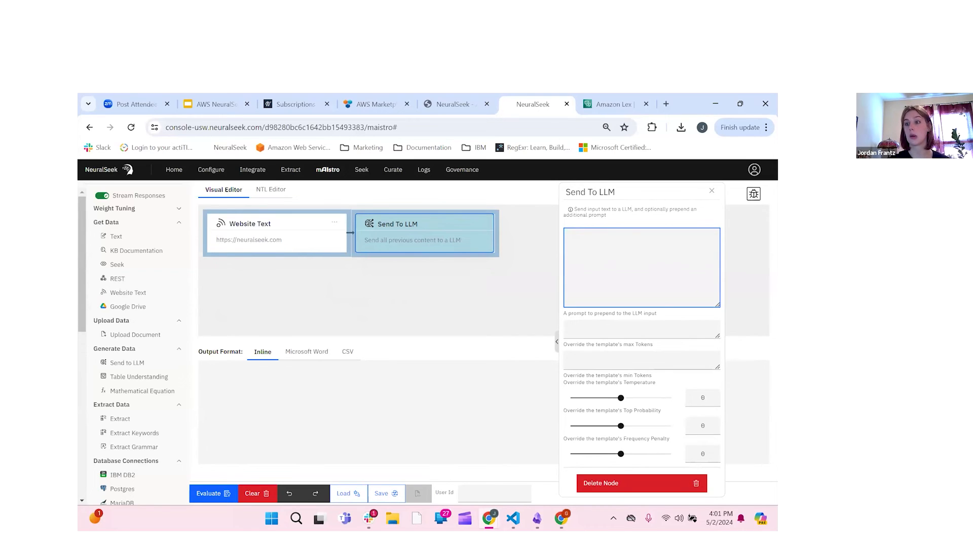
key("alt+Tab")
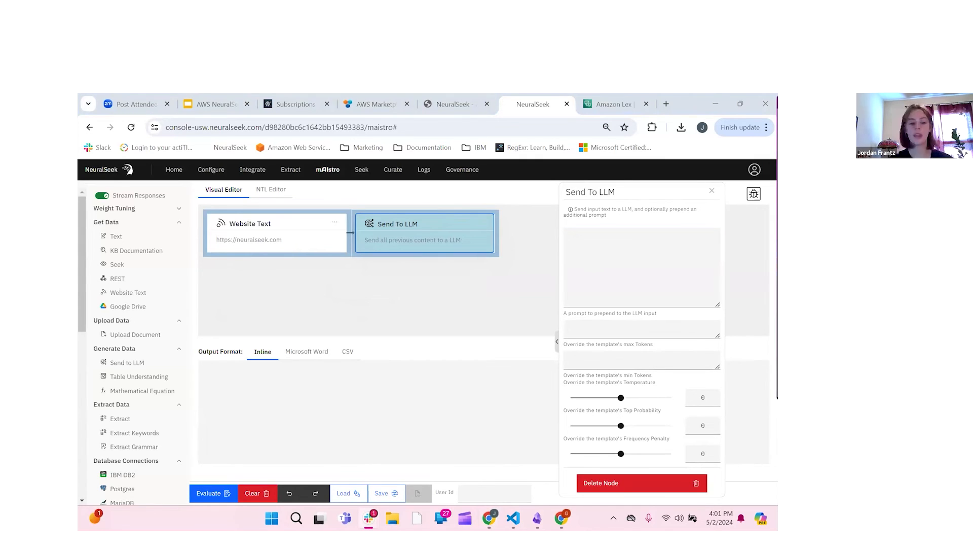
left_click(604, 280)
type("Create a bulleted list of the major topics from the documentation below")
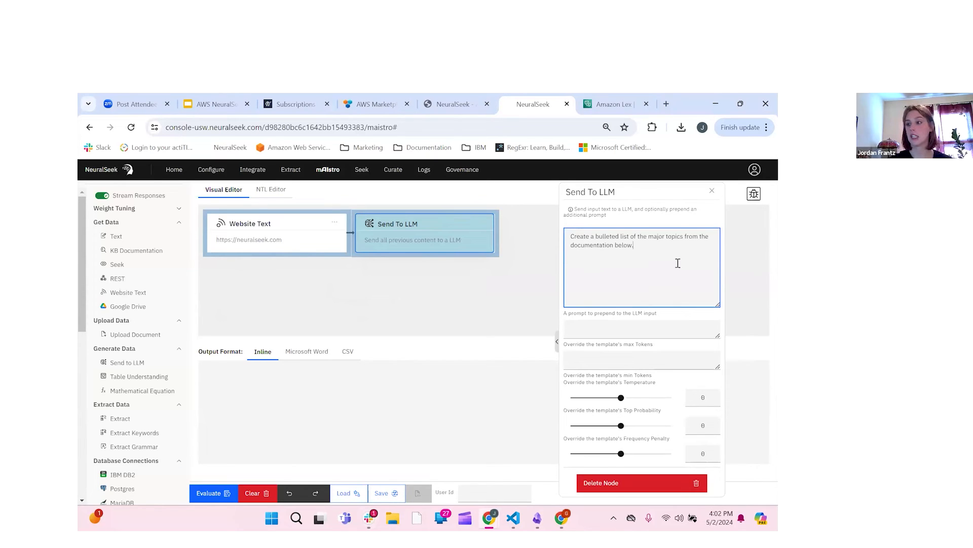
left_click(491, 311)
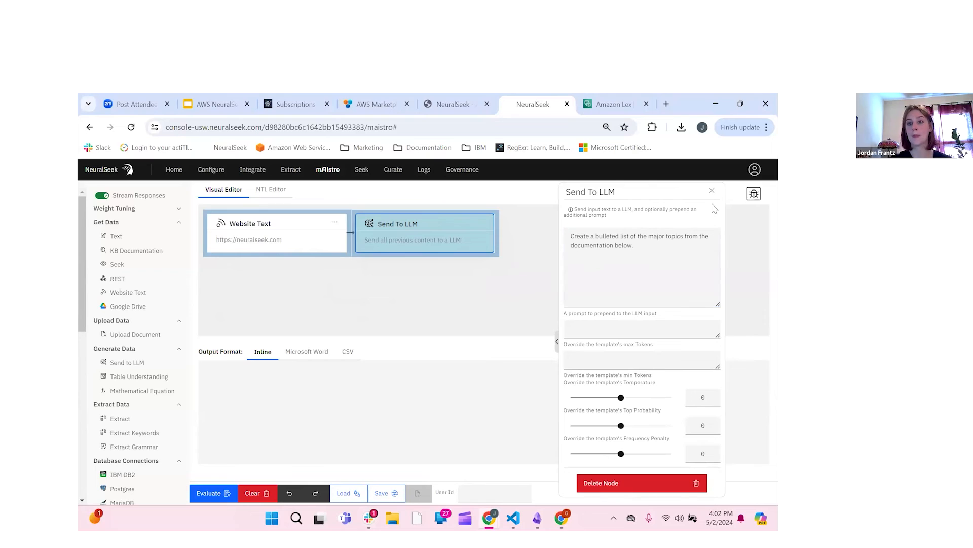
left_click(659, 250)
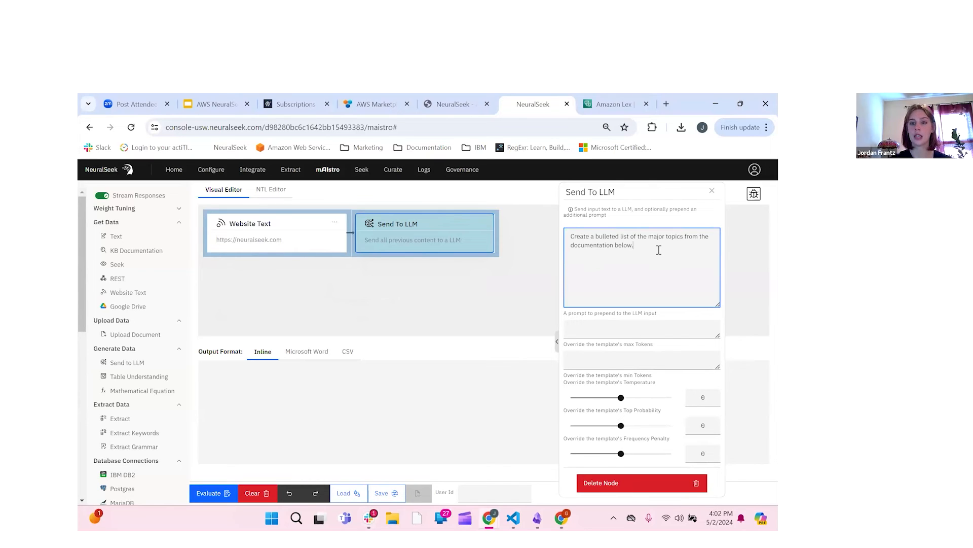
left_click(712, 191)
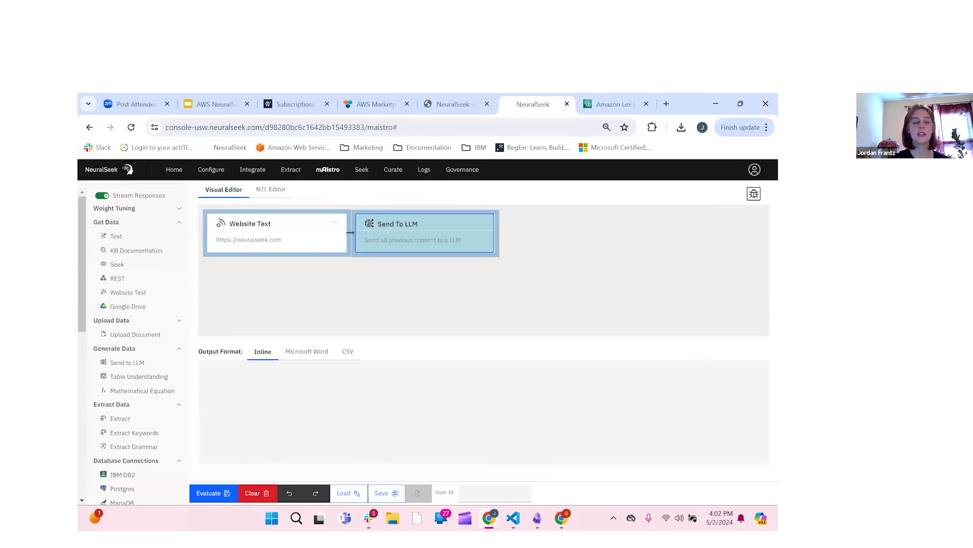
Step: Add a second Send To LLM node prompting for a hashtag-heavy LinkedIn post from the bulleted list
left_click(150, 364)
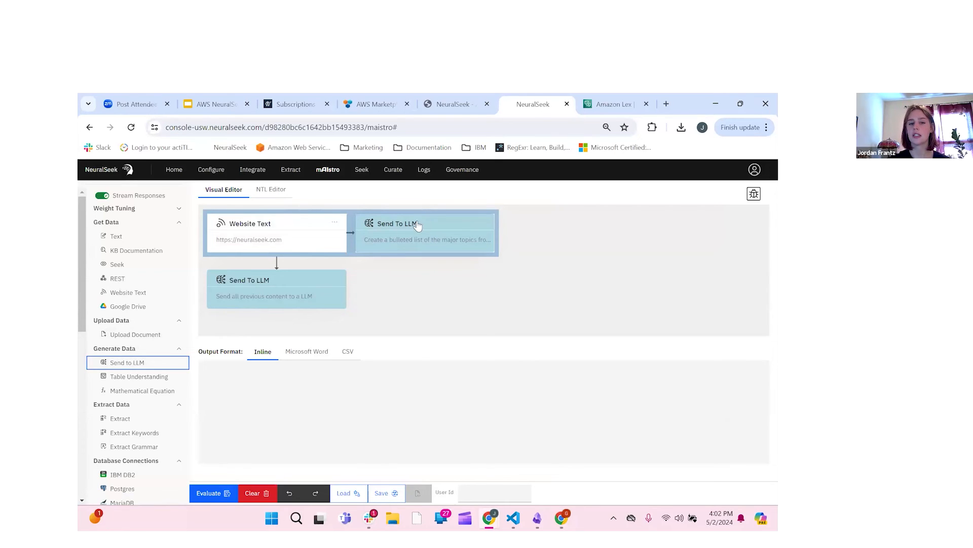
left_click(274, 303)
left_click(648, 299)
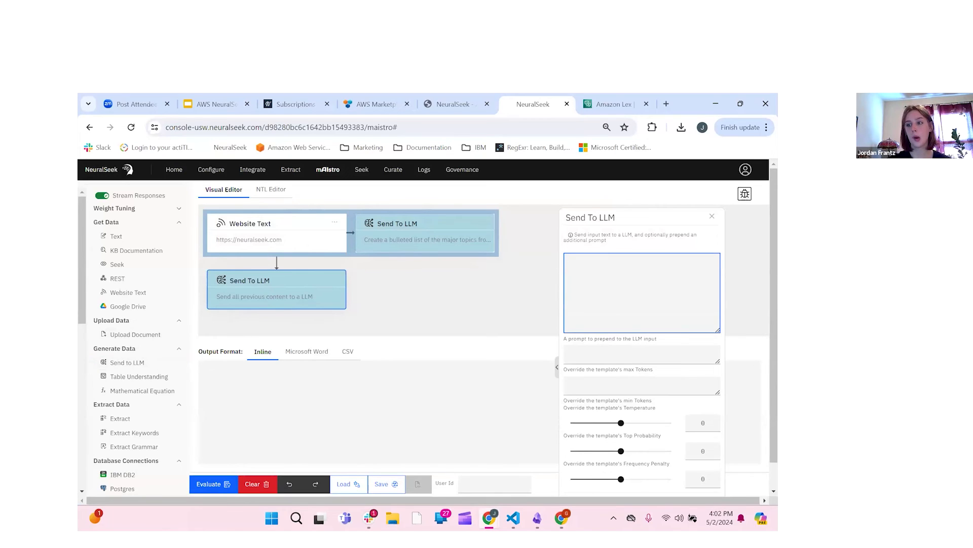
key("alt+Tab")
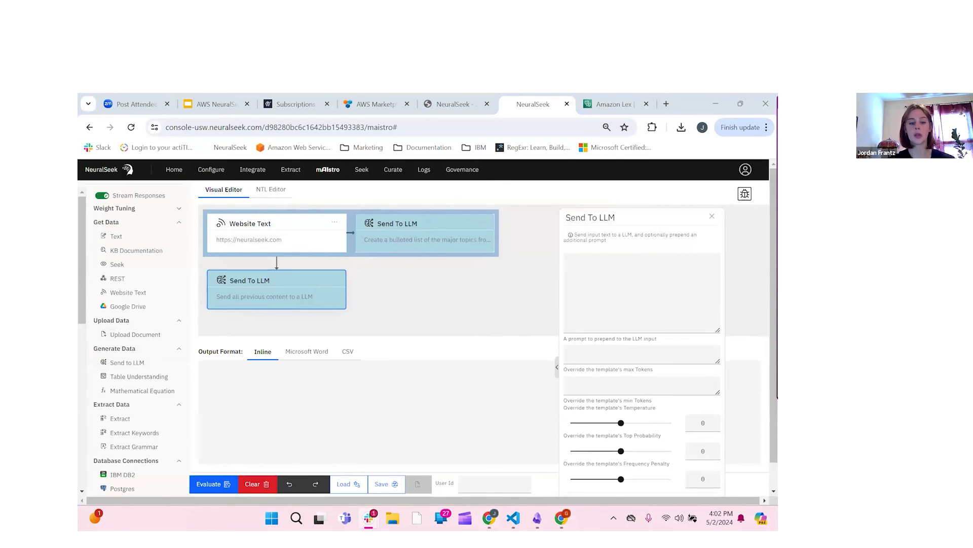
left_click(650, 299)
type("Create a LinkedIn post based on the bulleted list below. Use lots of hashtags.")
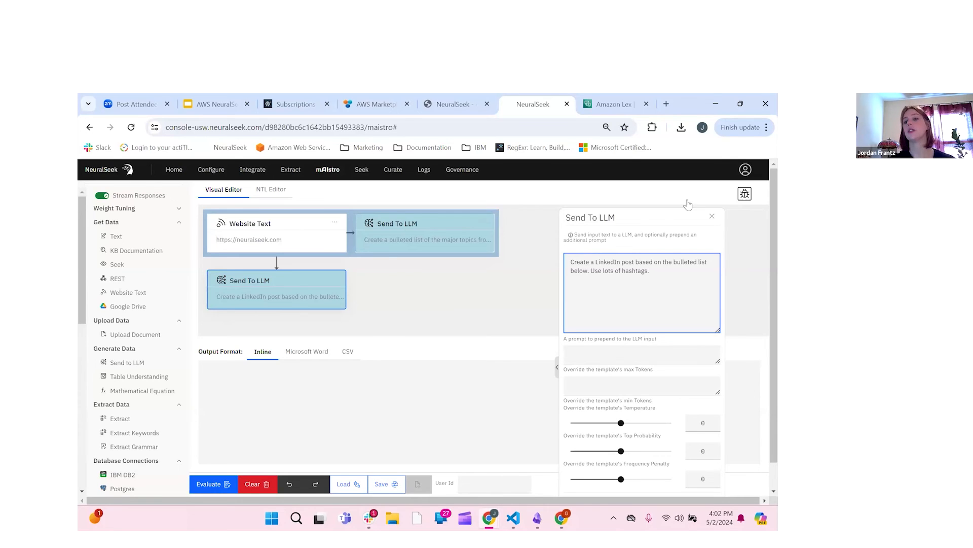
left_click(712, 217)
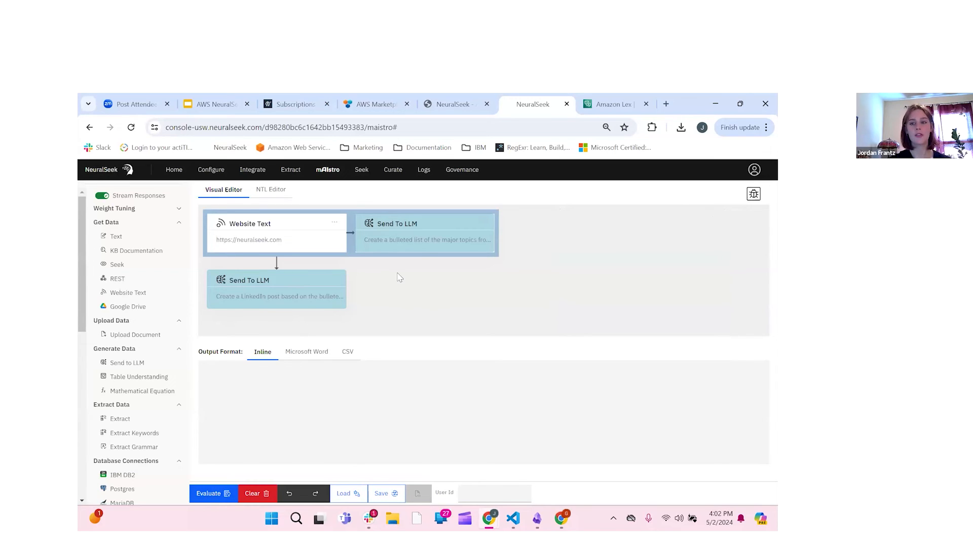
left_click(207, 495)
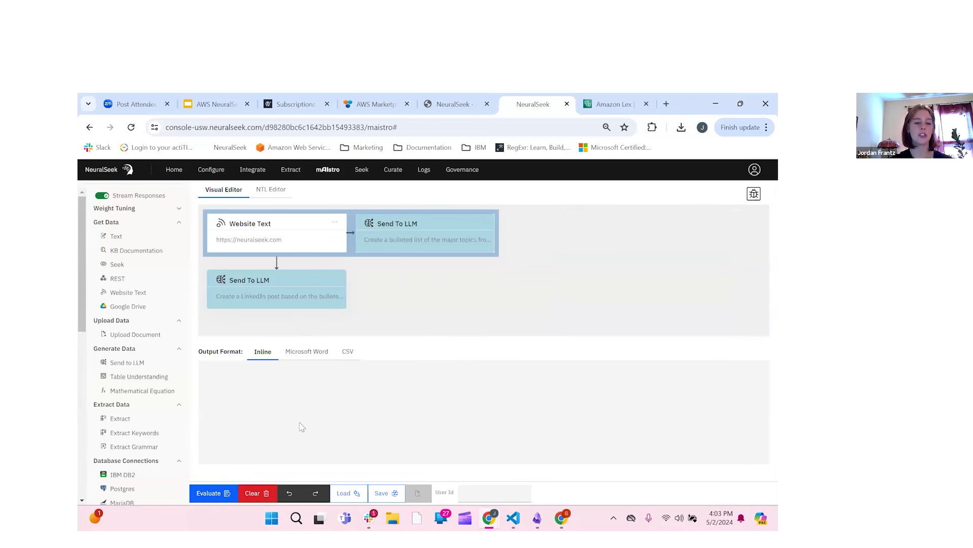
Step: Evaluate the flow to produce a 1258-character LinkedIn post, then open the Explore Inspector
left_click(208, 493)
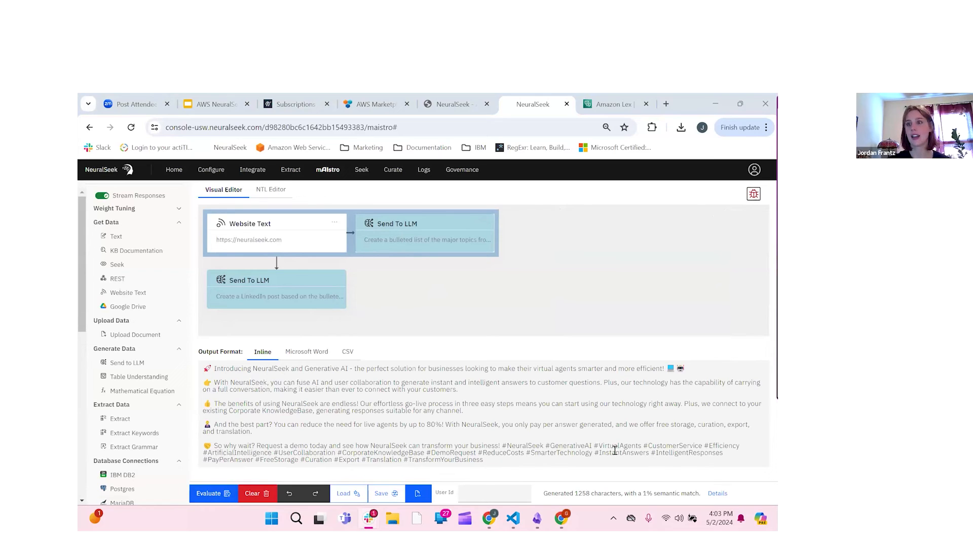
left_click(754, 194)
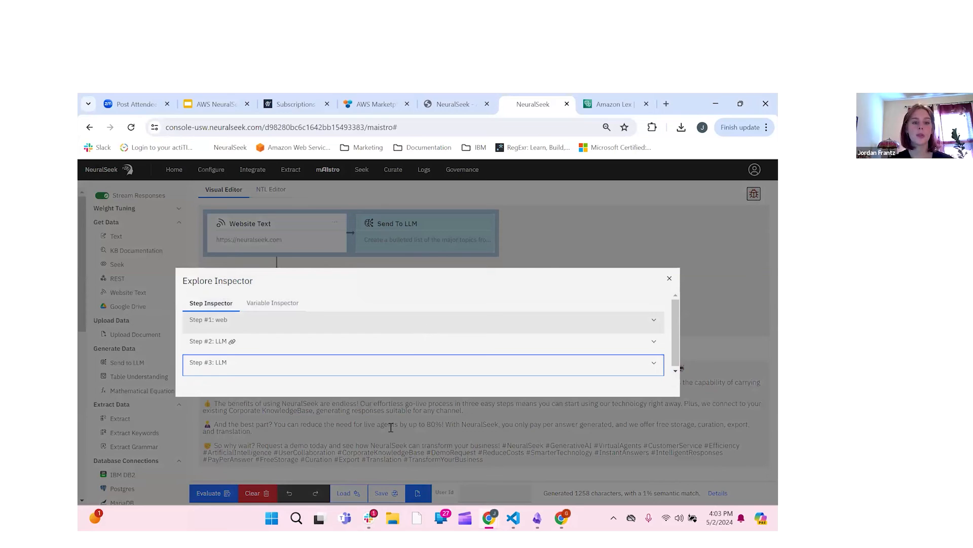
Step: Expand Step #2 and Step #3 in the Explore Inspector to show their prompts and outputs
left_click(388, 451)
scroll(399, 334, "down", 4)
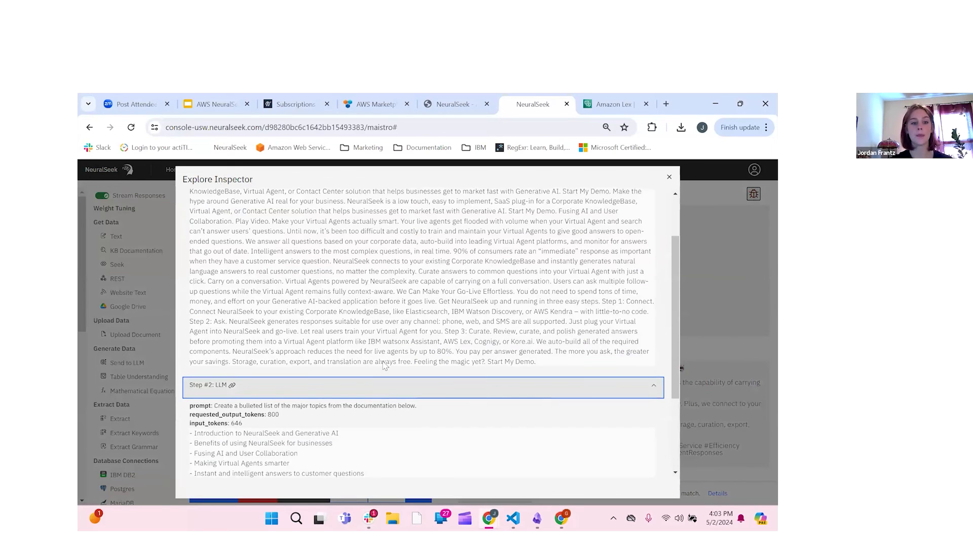
left_click(403, 465)
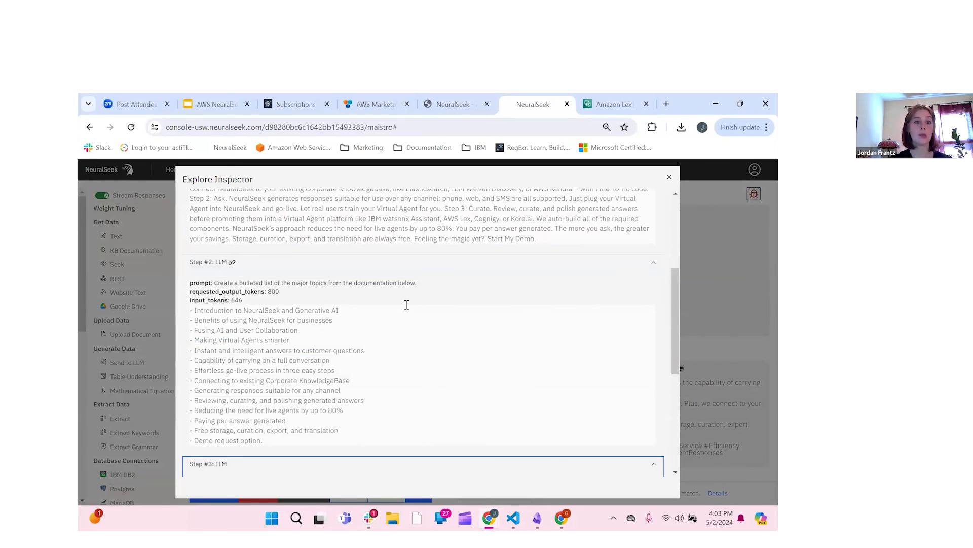
scroll(408, 305, "down", 2)
scroll(407, 304, "down", 3)
scroll(269, 233, "up", 10)
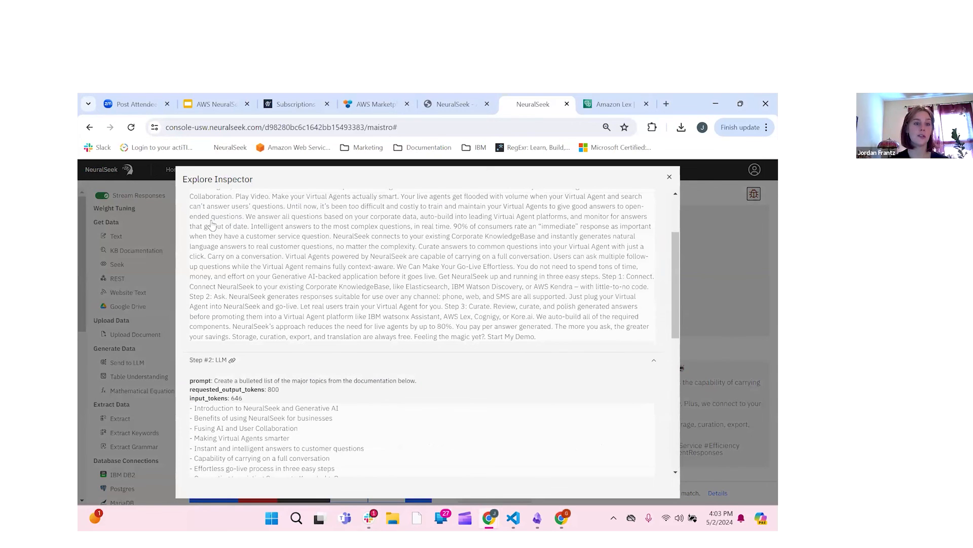
scroll(228, 221, "up", 1)
Step: Review the scraped neuralseek.com URL, the Step #2 prompt, and the LinkedIn post output
left_click(226, 228)
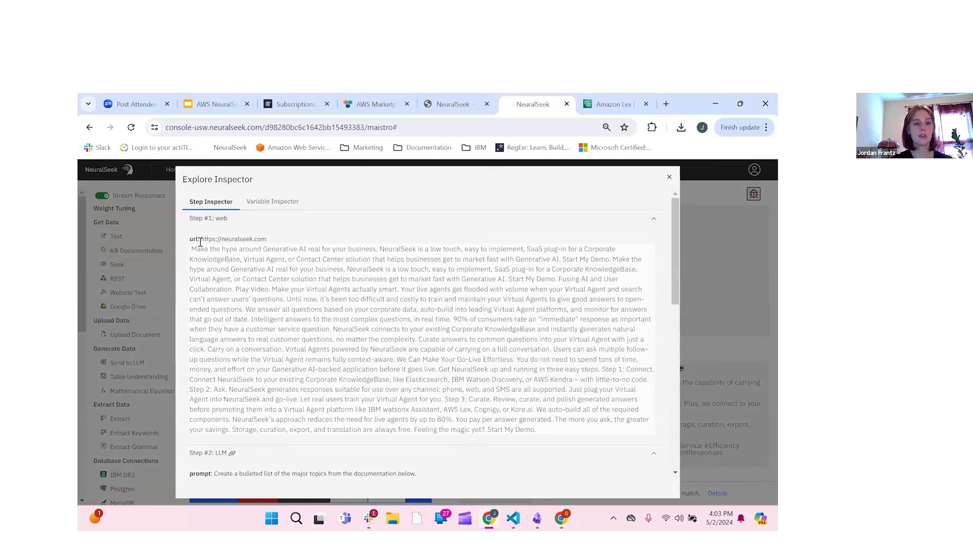
left_click_drag(267, 239, 200, 238)
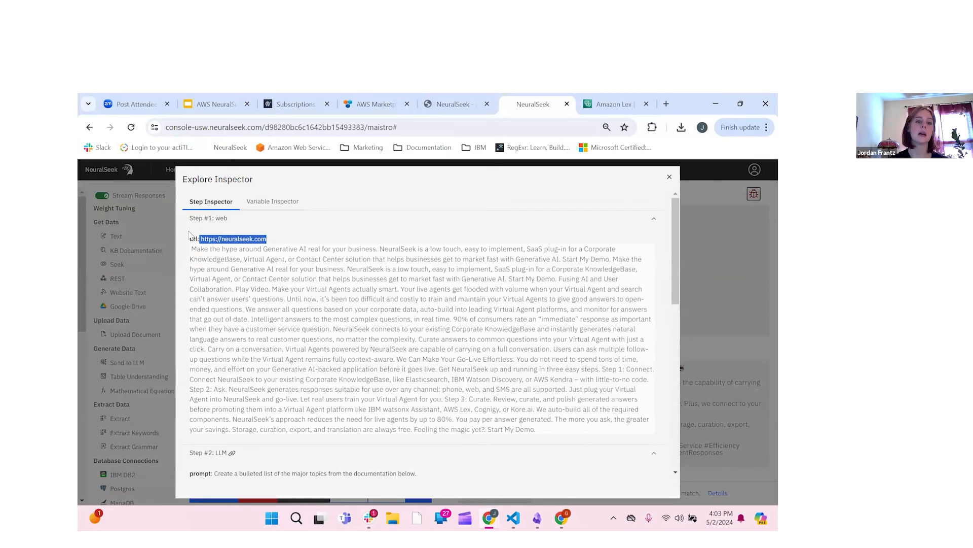
scroll(349, 404, "down", 1)
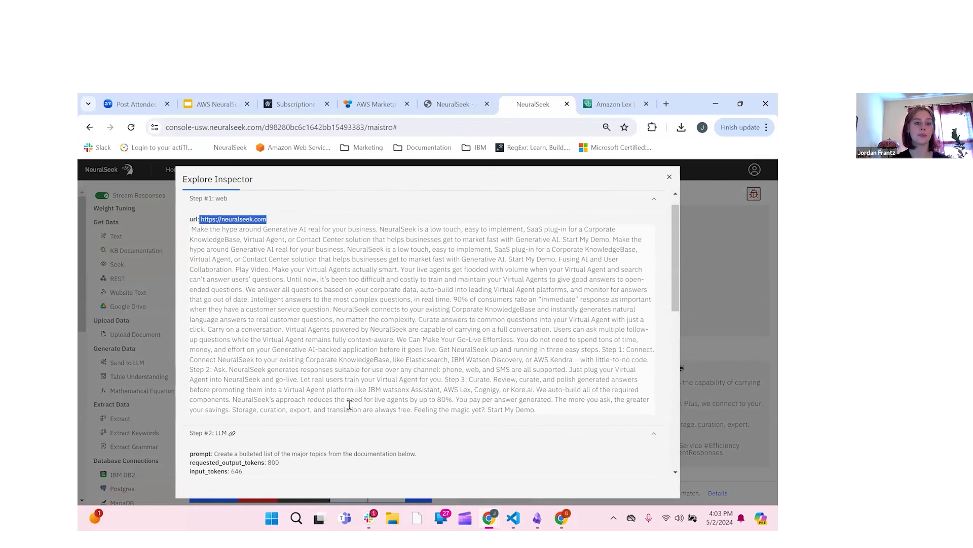
scroll(349, 404, "down", 4)
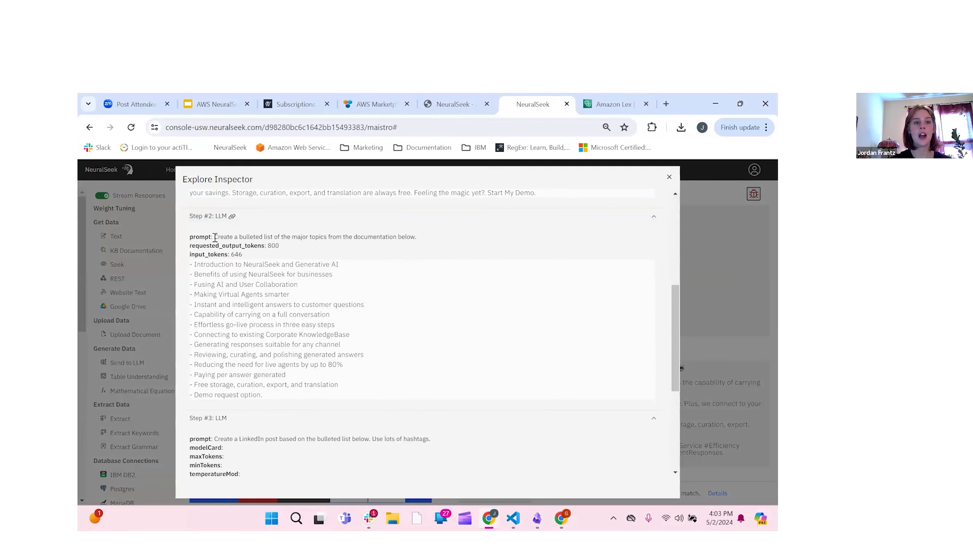
left_click_drag(214, 236, 432, 239)
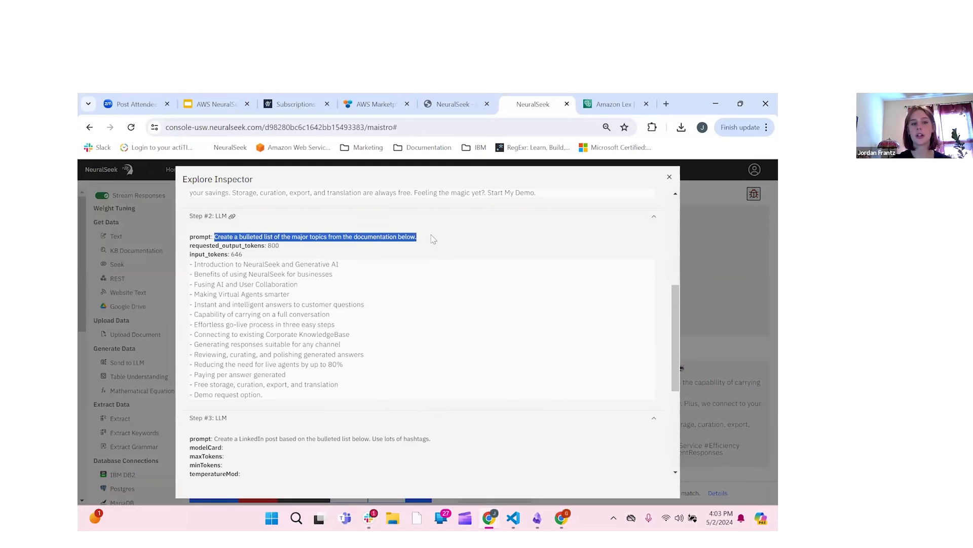
left_click(438, 250)
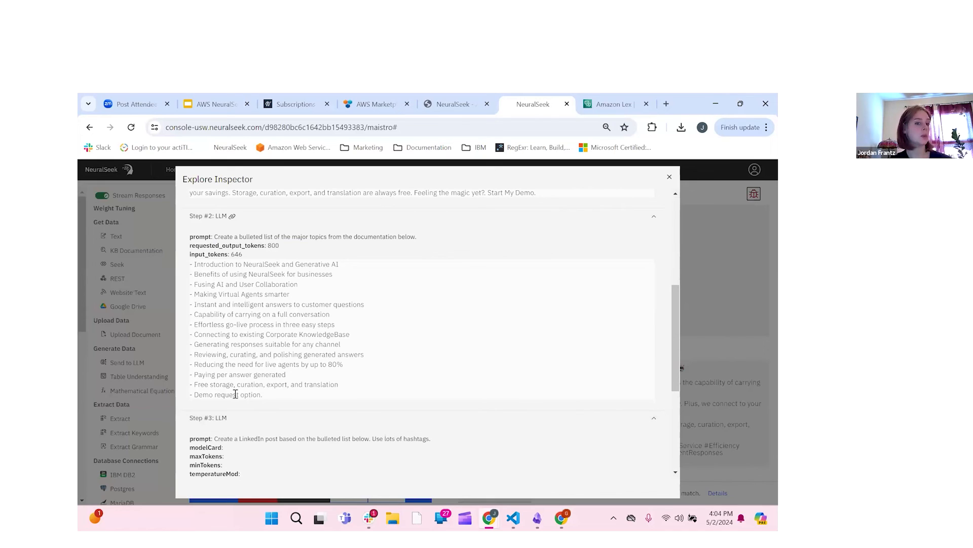
scroll(242, 391, "down", 1)
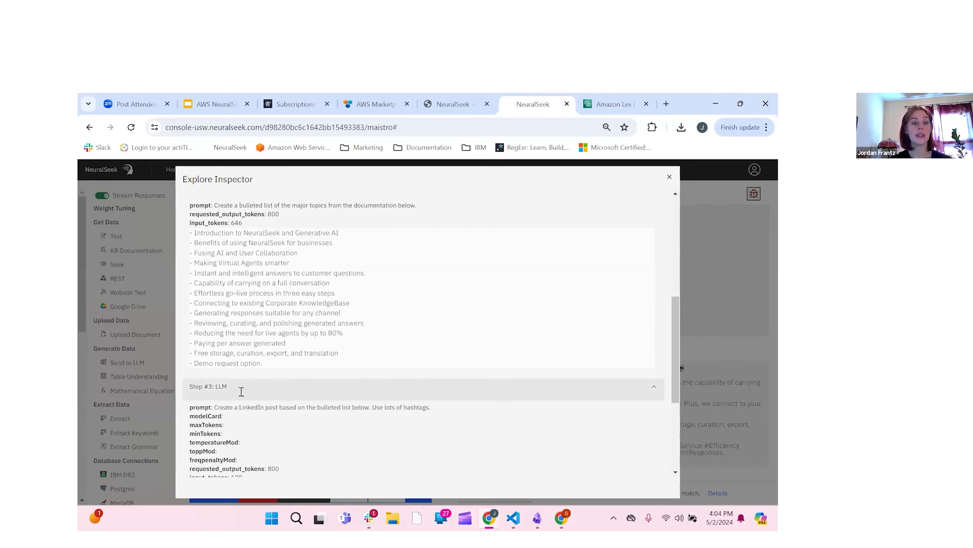
scroll(241, 392, "down", 2)
scroll(241, 392, "down", 1)
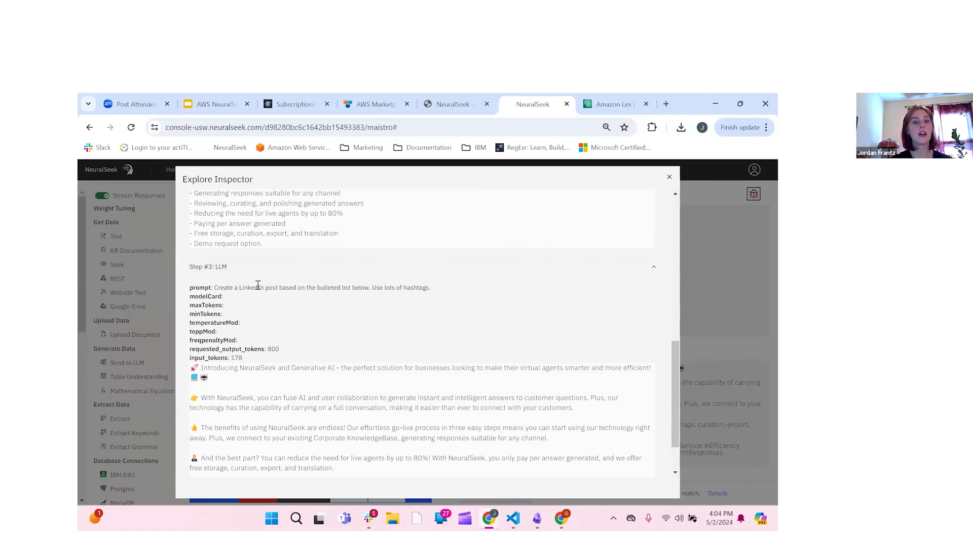
scroll(254, 284, "down", 1)
scroll(245, 315, "down", 1)
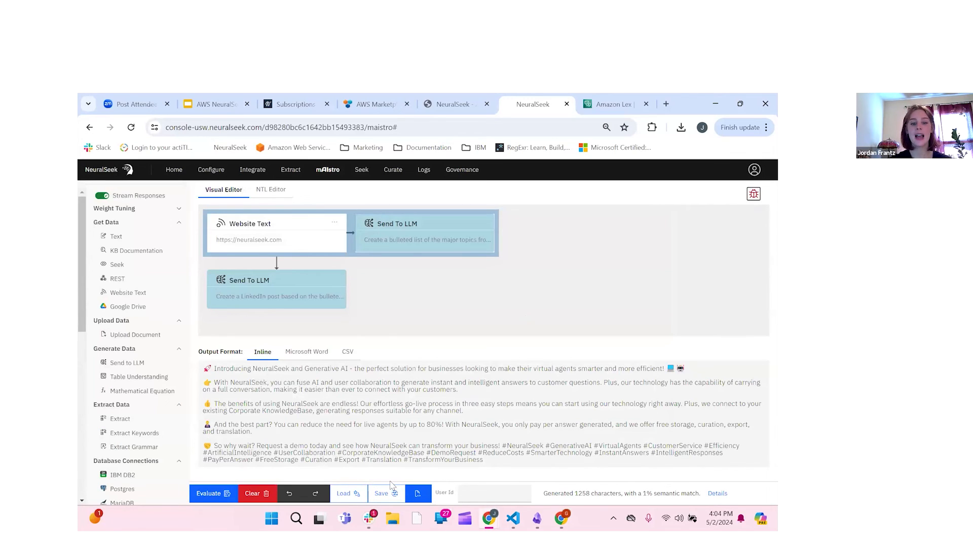
Step: Open and cancel the Save-as-template form and the Load template choices
left_click(395, 496)
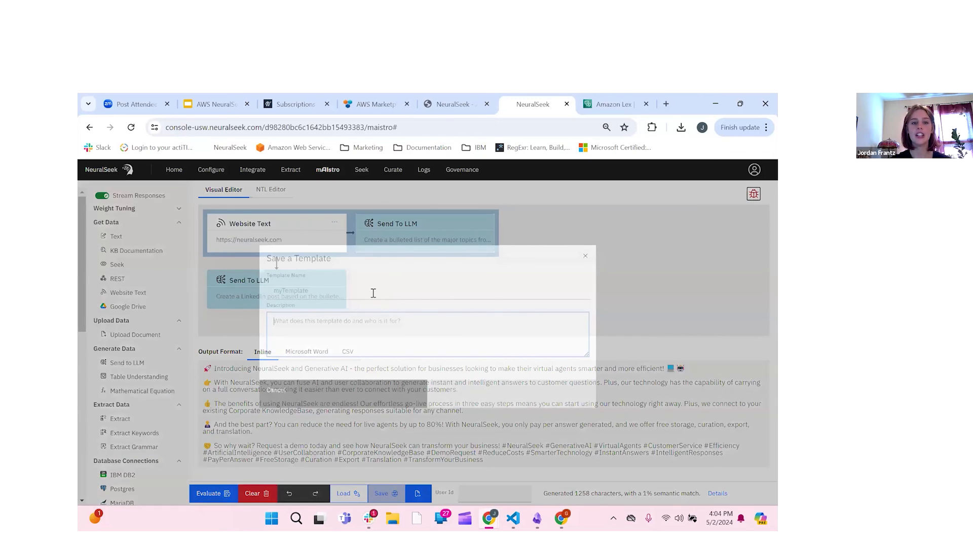
left_click(374, 297)
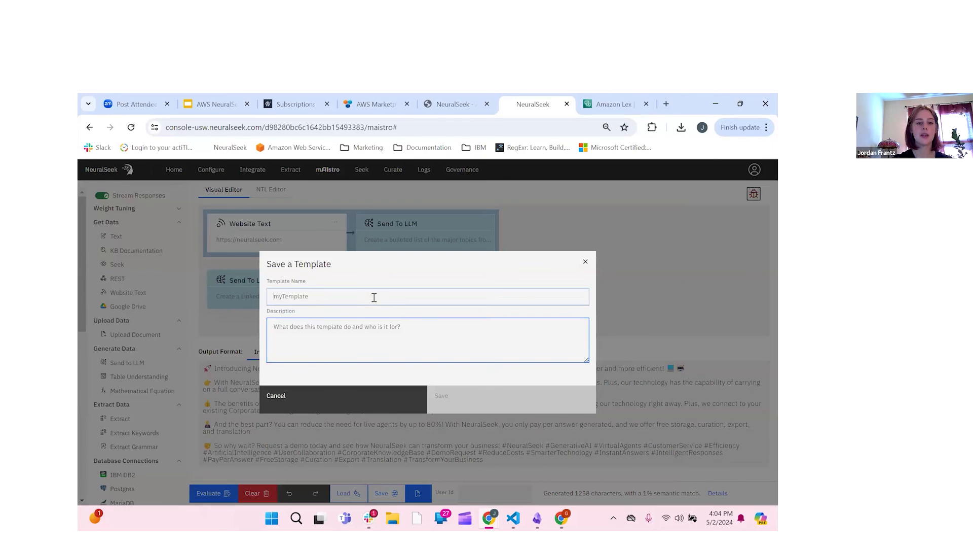
left_click(369, 405)
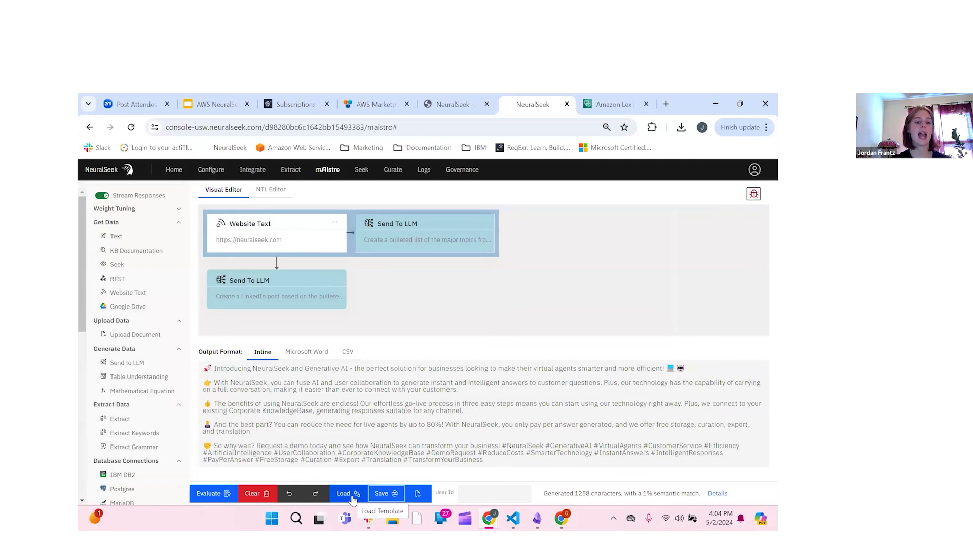
left_click(353, 496)
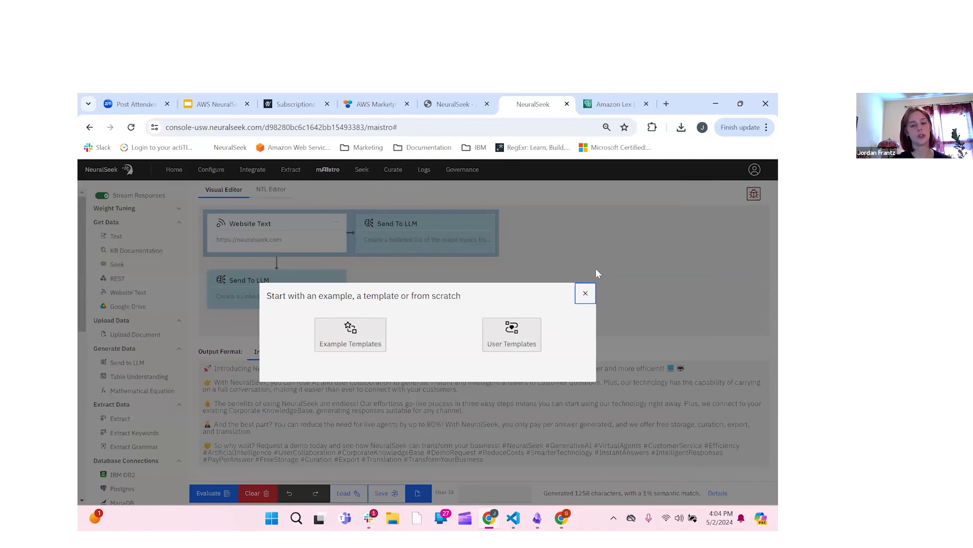
left_click(587, 294)
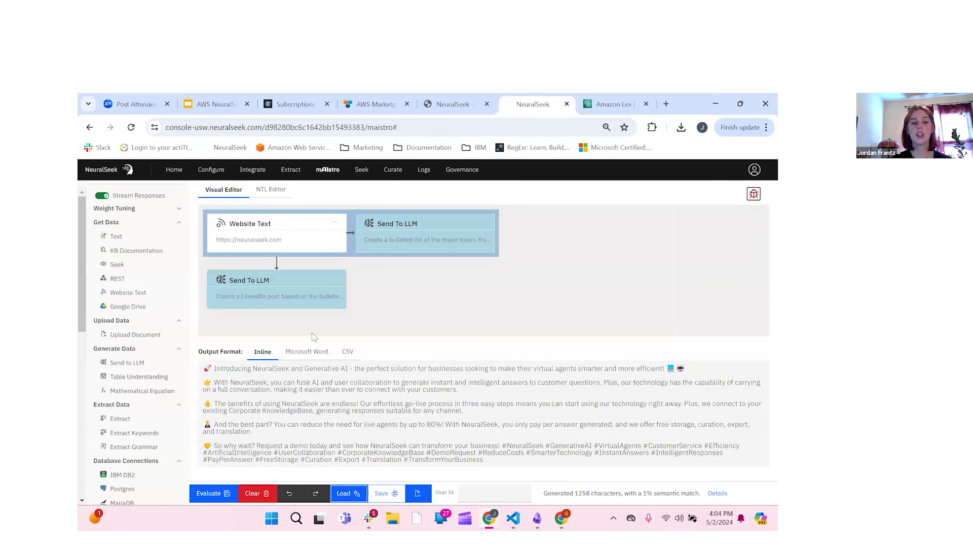
Step: Preview the Microsoft Word and CSV output formats, return to Inline, then clear the flow
left_click(306, 353)
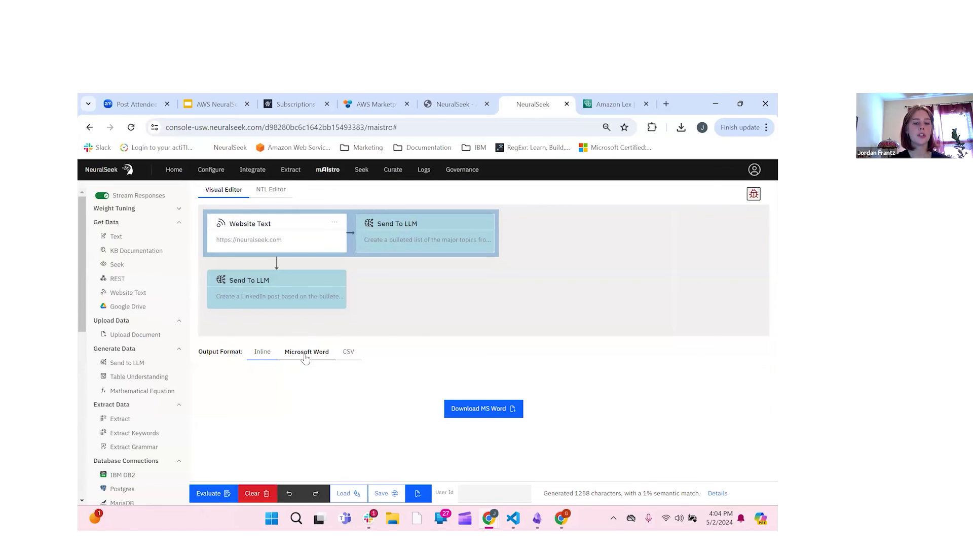
left_click(354, 357)
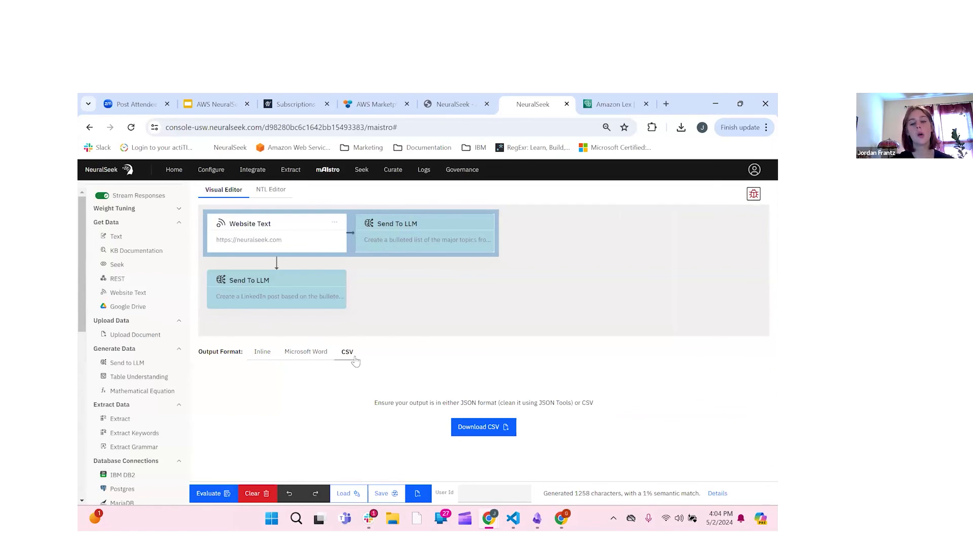
left_click(262, 355)
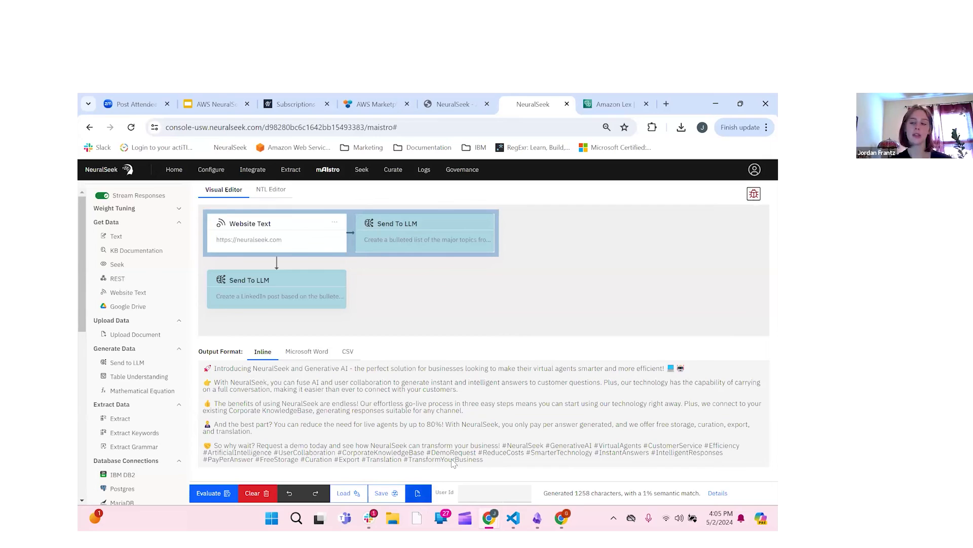
left_click(258, 496)
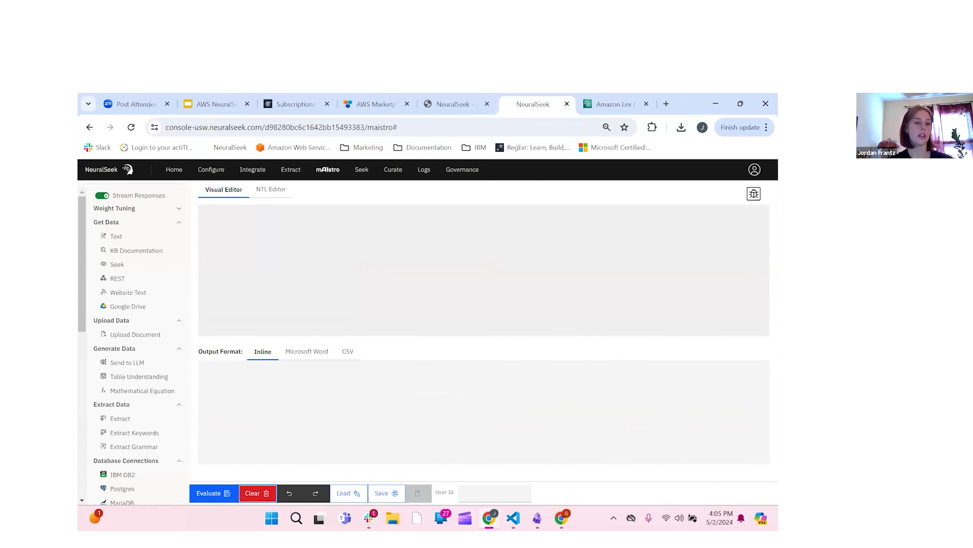
Step: Briefly load the Custom RAG example flow, then discard it
left_click(344, 494)
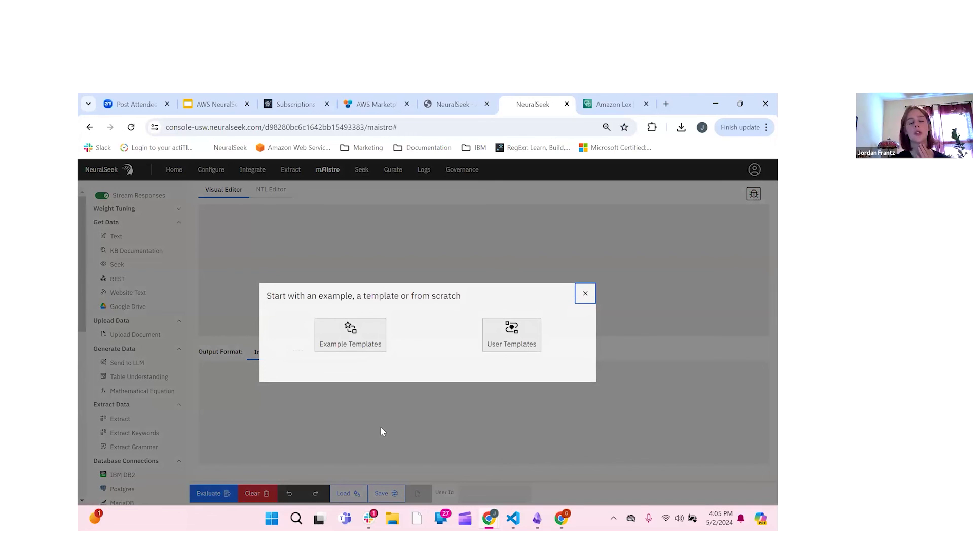
left_click(361, 339)
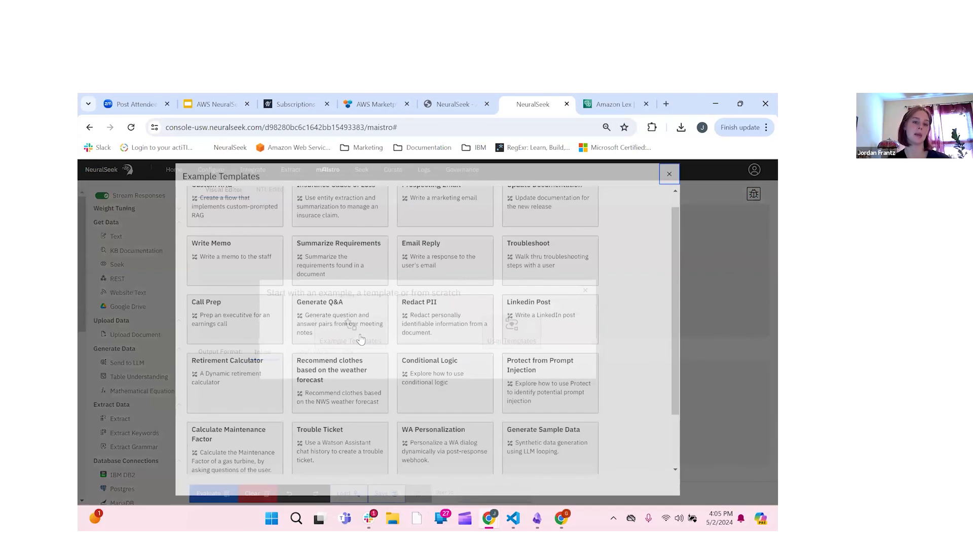
scroll(261, 234, "up", 1)
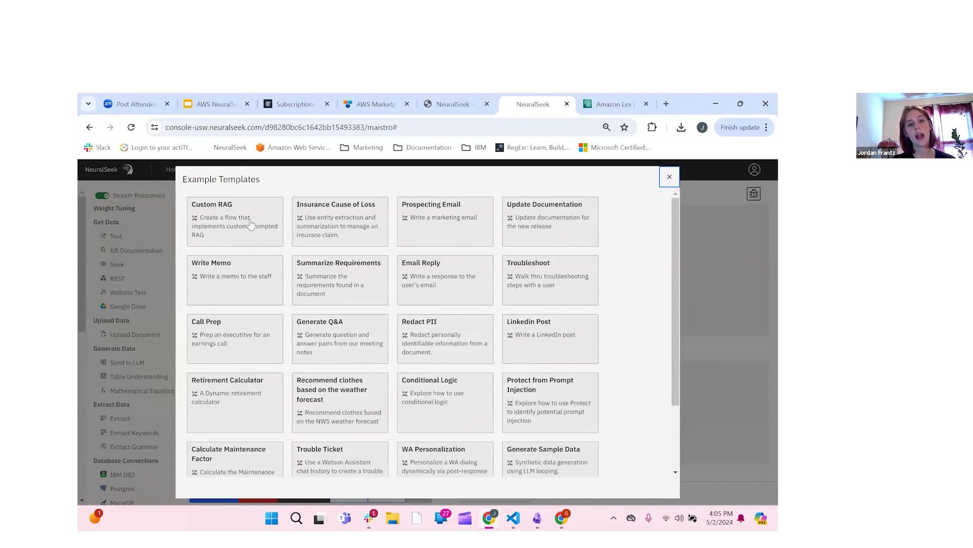
left_click(250, 226)
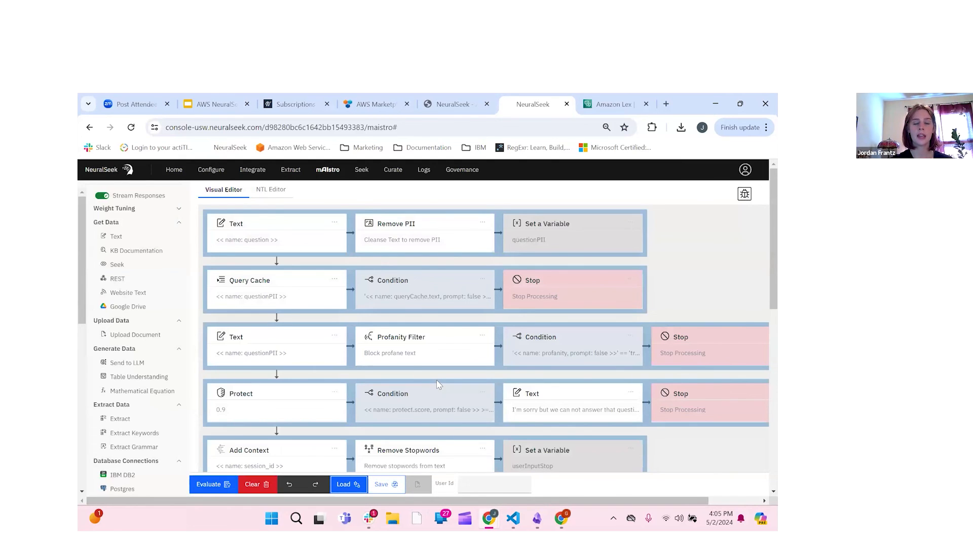
scroll(436, 380, "down", 3)
scroll(437, 380, "up", 2)
left_click_drag(253, 500, 262, 496)
scroll(436, 381, "down", 2)
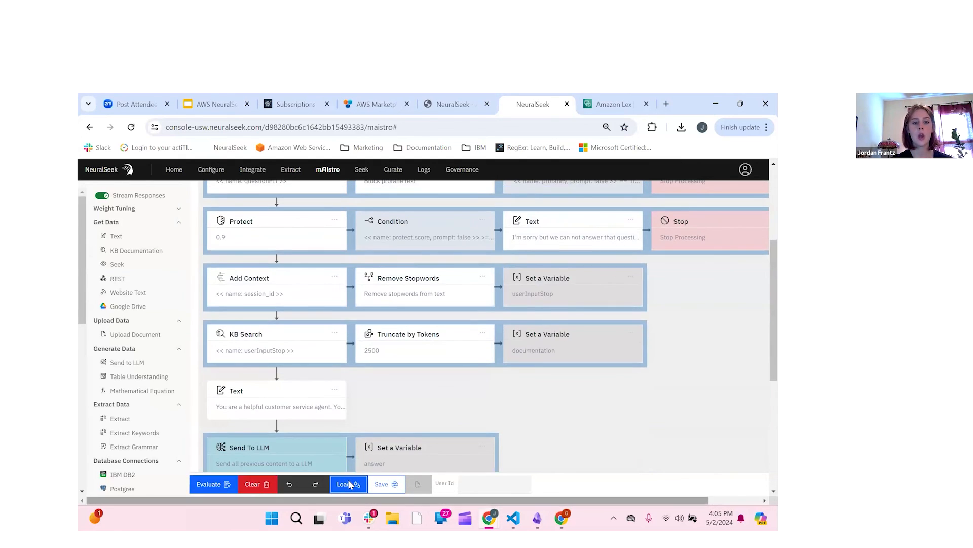
left_click(252, 484)
Step: Load the Write Memo example flow with Text, KB Search and Send To LLM steps
left_click(338, 345)
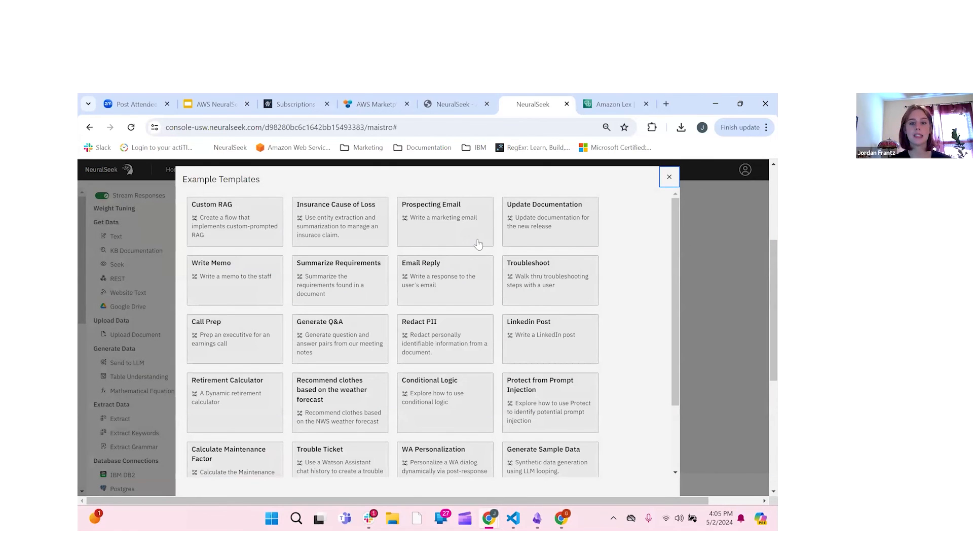
scroll(478, 244, "down", 1)
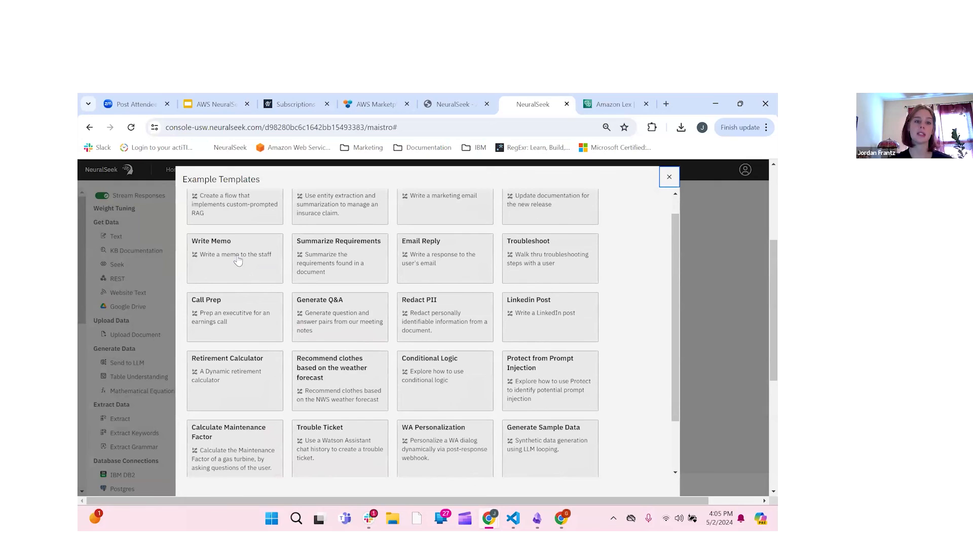
left_click(264, 259)
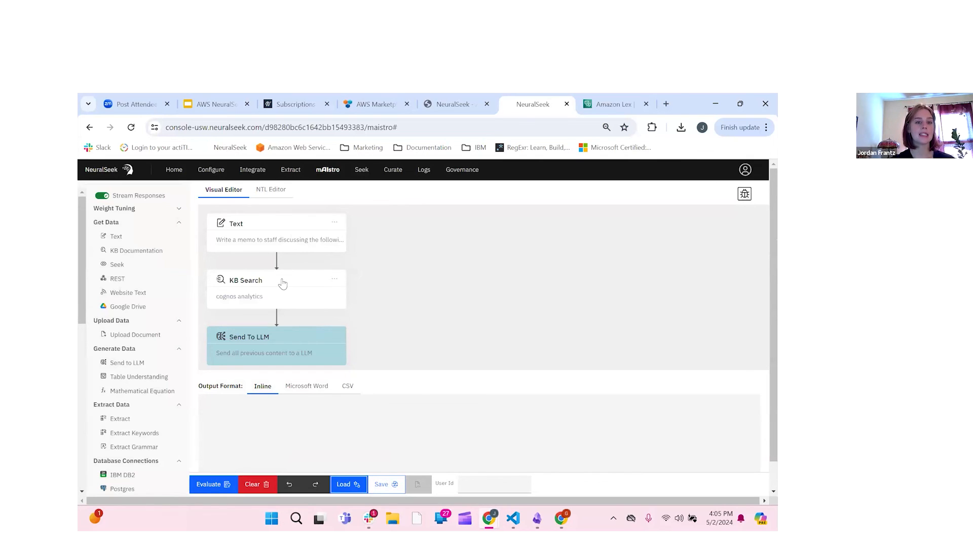
Step: Correct 'capabilites' to 'capabilities' in the Text step's memo prompt
left_click(311, 287)
left_click_drag(311, 287, 288, 273)
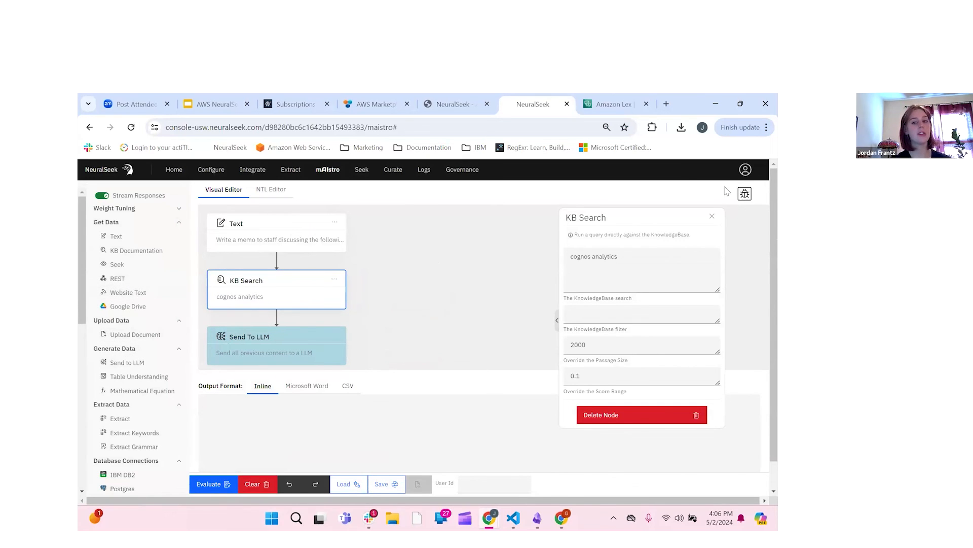
left_click(712, 218)
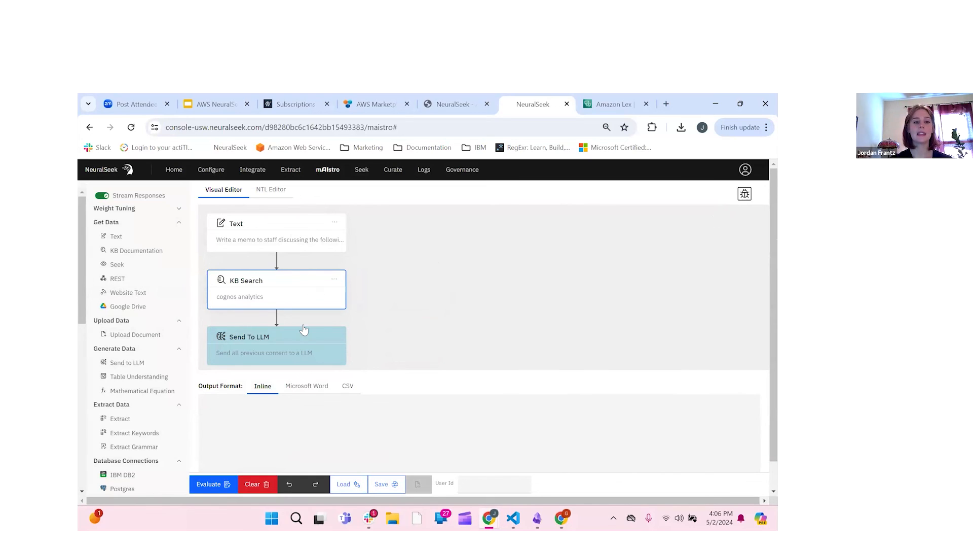
left_click(259, 230)
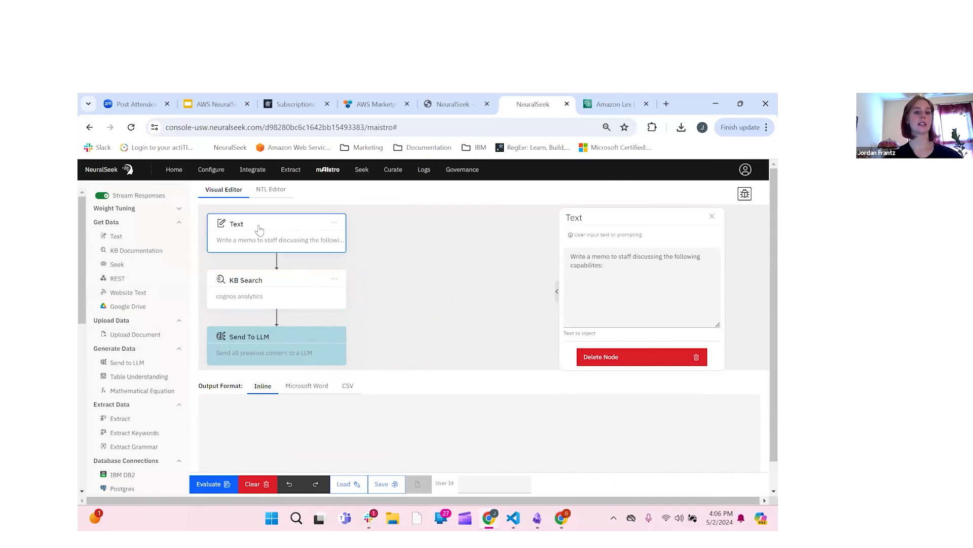
left_click(618, 270)
double_click(595, 267)
right_click(595, 269)
left_click(625, 280)
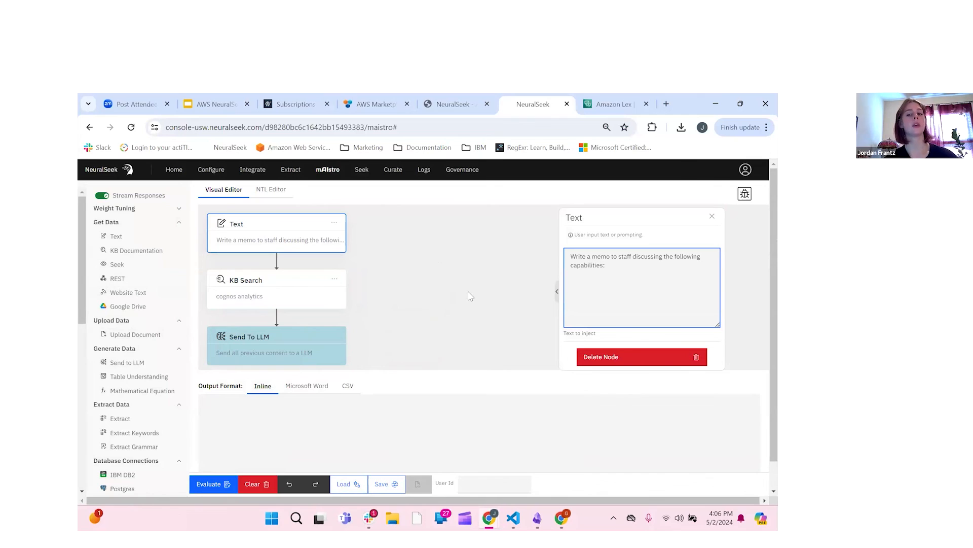
left_click(713, 216)
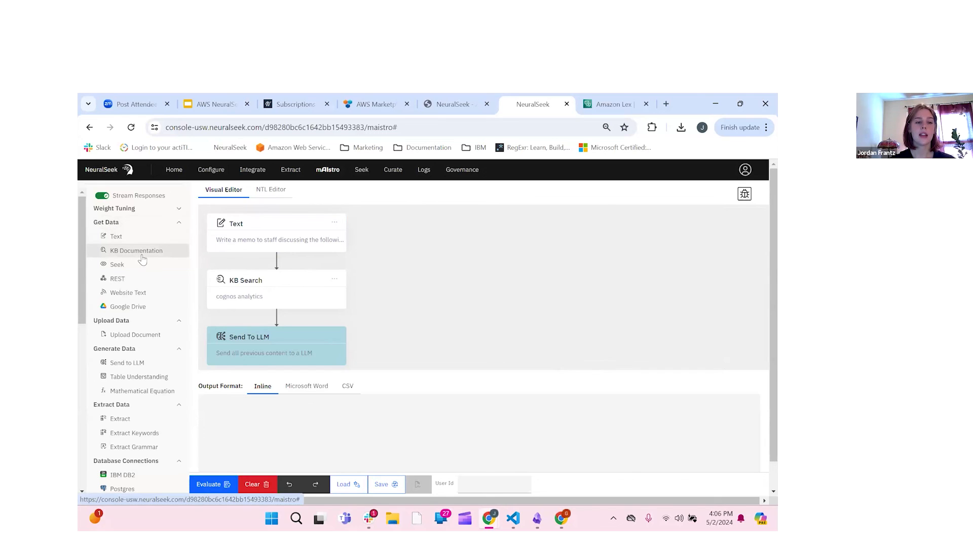
Step: Change the KB Search query from 'cognos analytics' to 'filtering', then review the Send To LLM settings
left_click(268, 297)
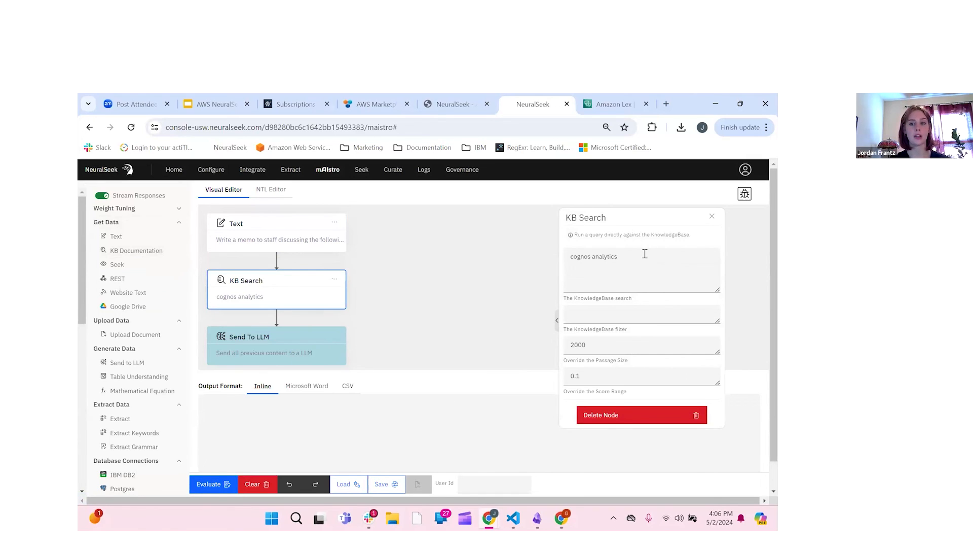
left_click_drag(645, 254, 559, 265)
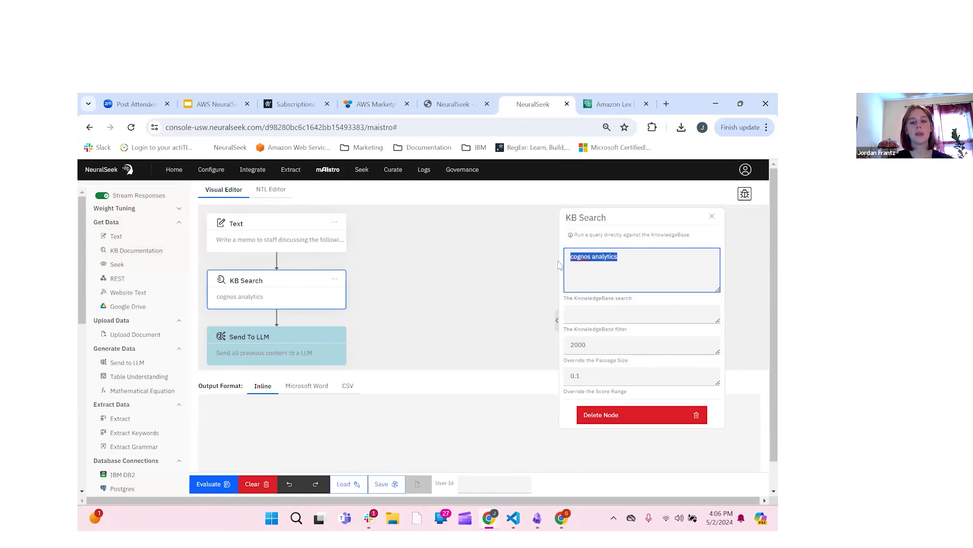
key("BackSpace")
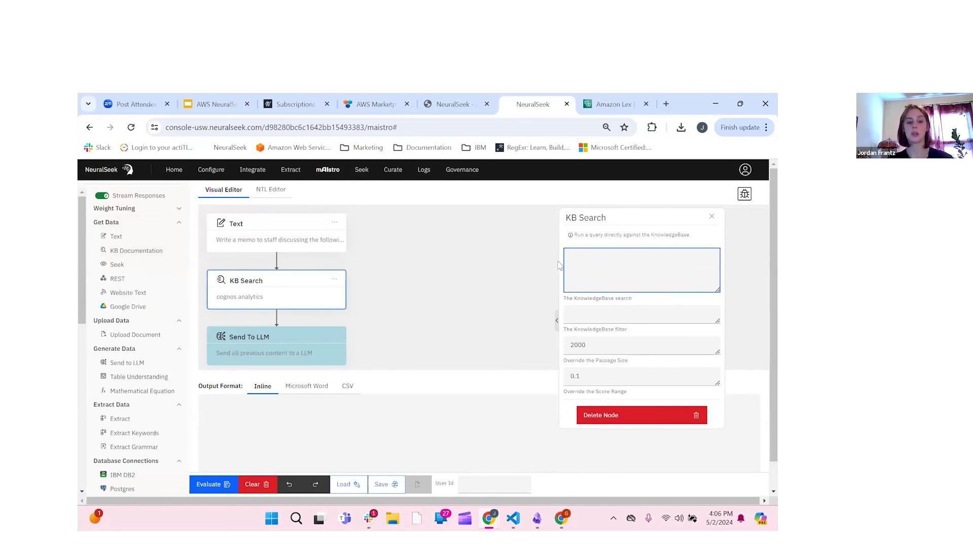
type("filtering")
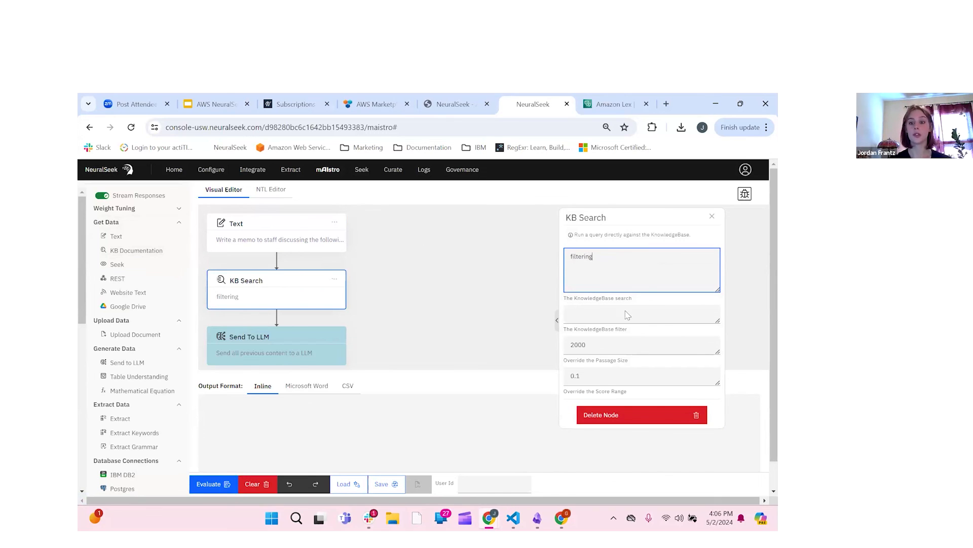
left_click(673, 320)
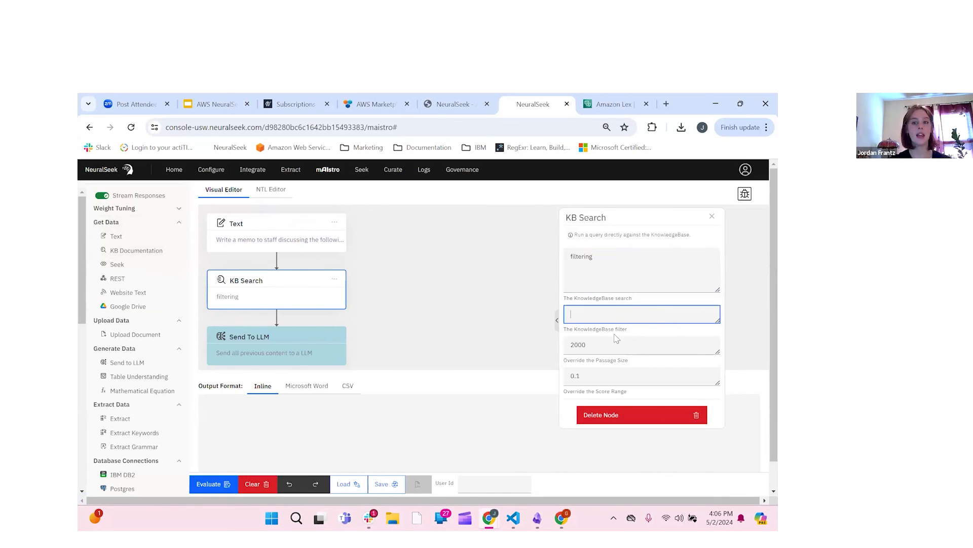
left_click(622, 377)
scroll(622, 377, "down", 1)
scroll(622, 377, "up", 1)
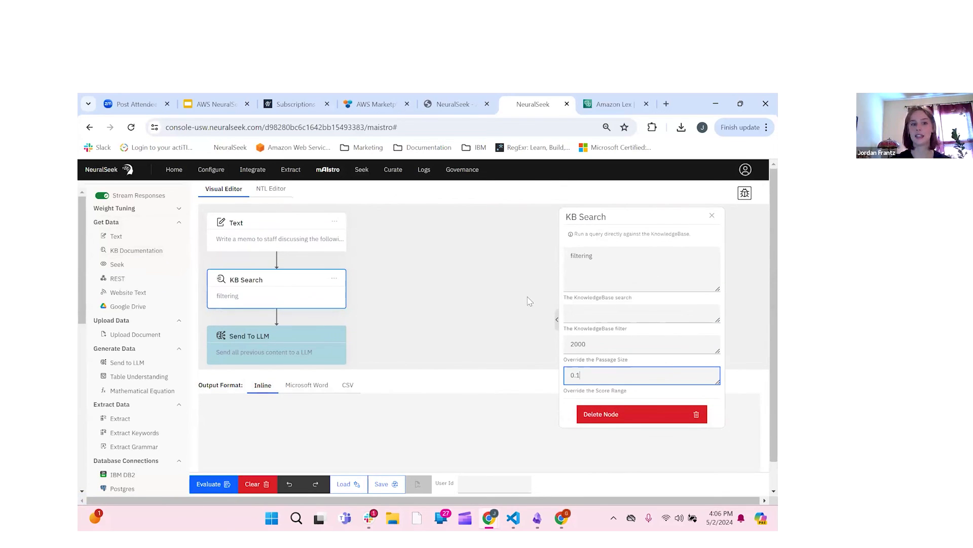
left_click(715, 216)
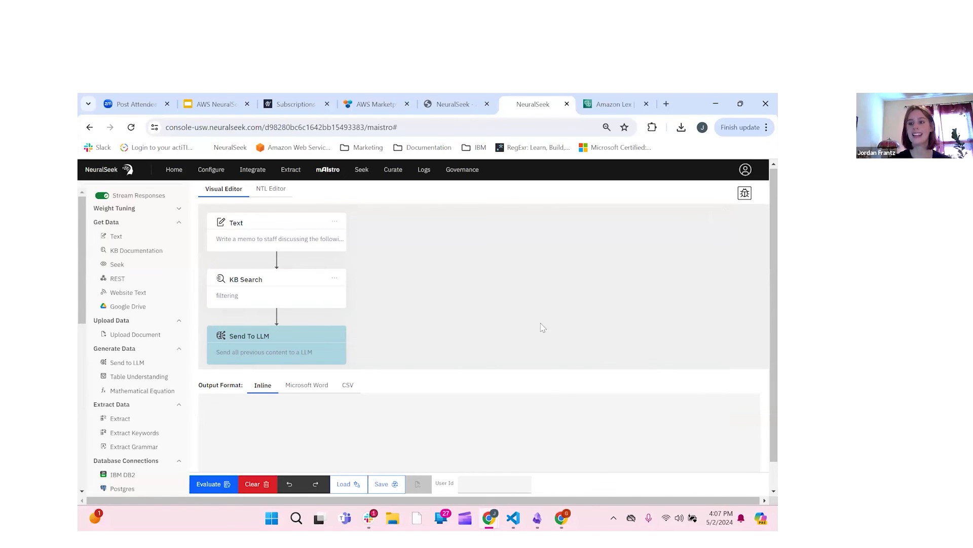
left_click(286, 356)
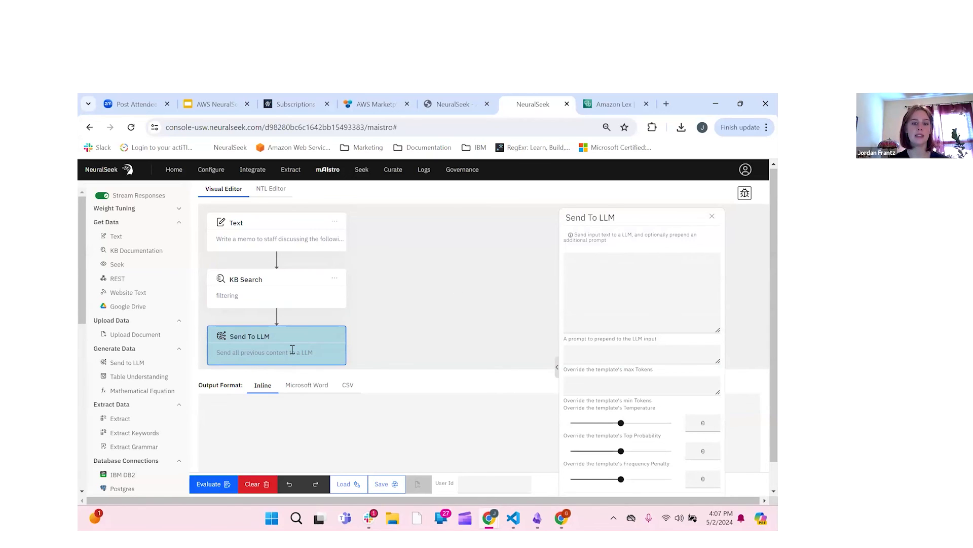
left_click(713, 217)
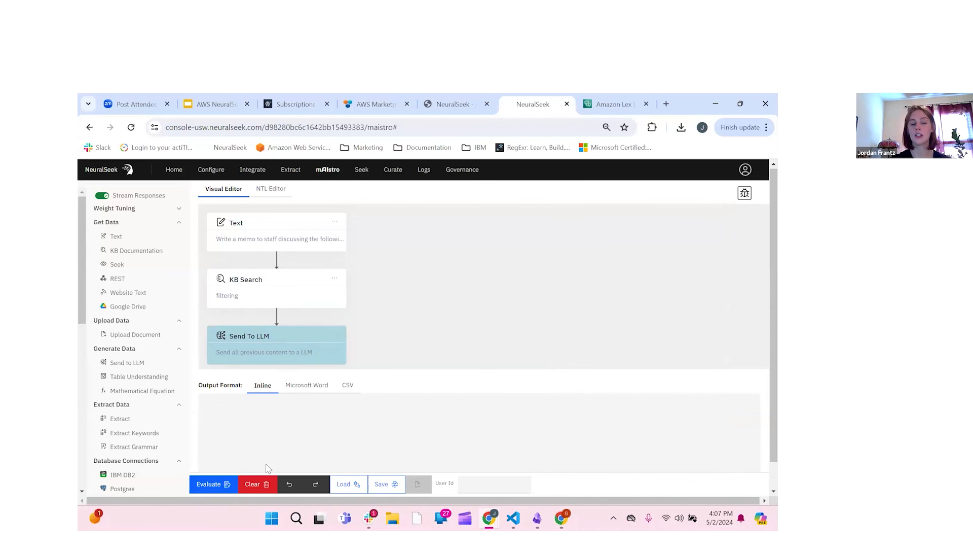
Step: Run the Write Memo flow and scroll through the 2963-character staff memo with its 16% semantic match
left_click(225, 484)
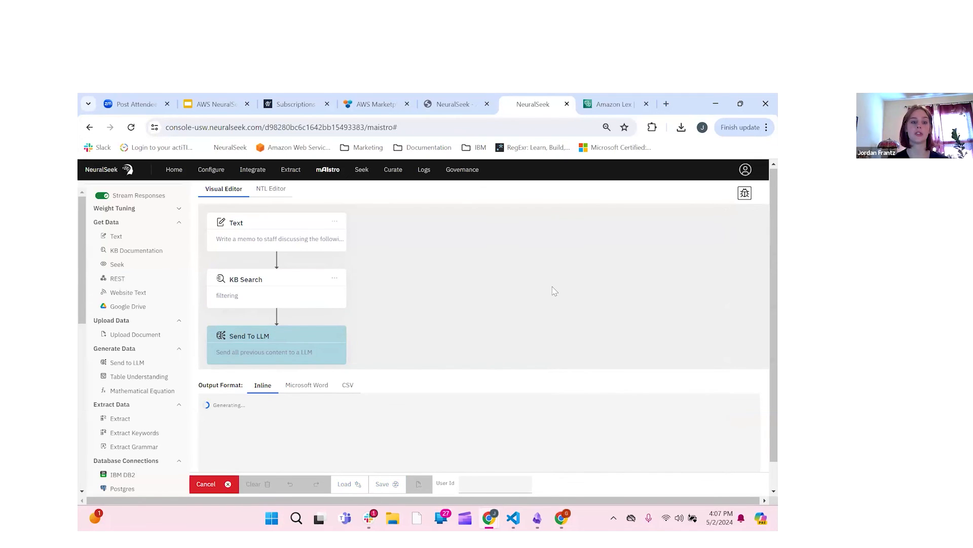
scroll(515, 351, "down", 1)
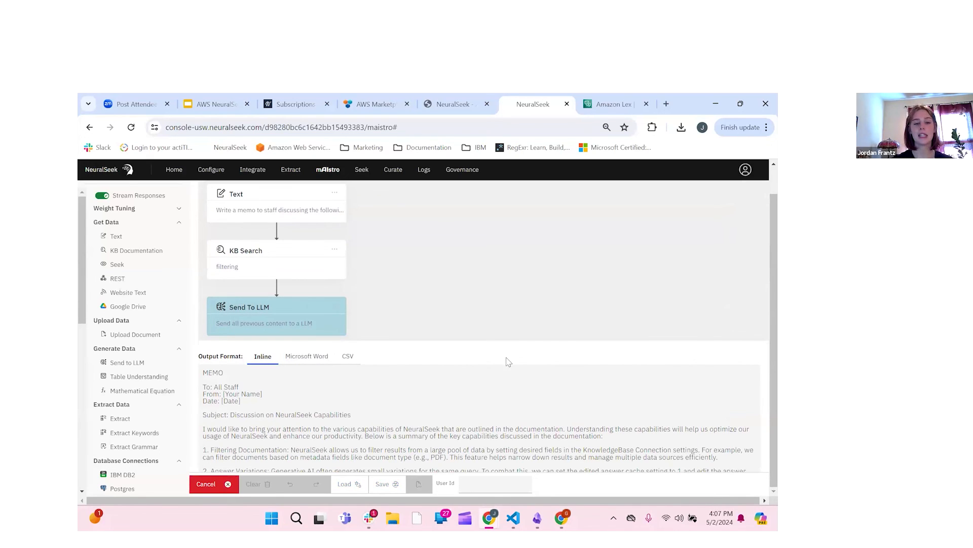
scroll(507, 361, "down", 1)
scroll(508, 362, "down", 1)
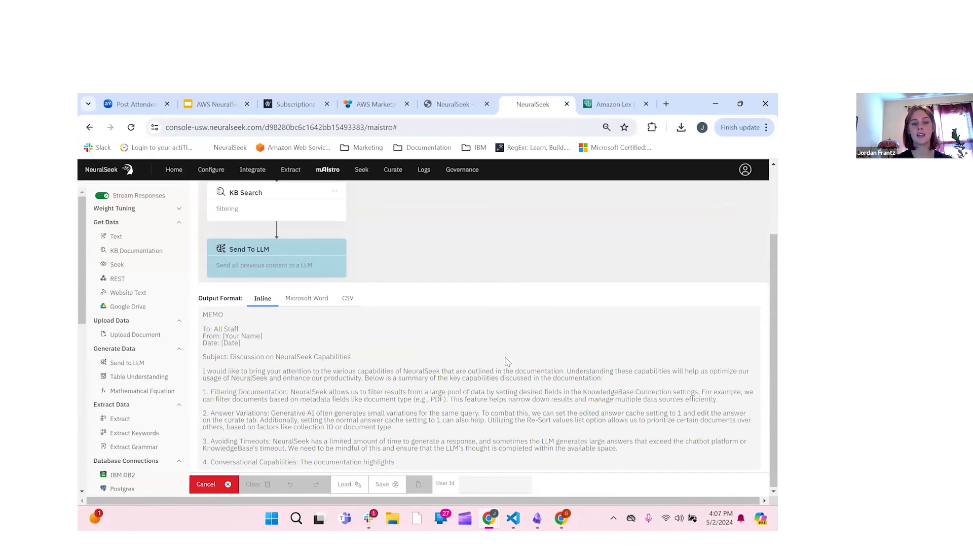
scroll(506, 361, "down", 1)
scroll(506, 358, "down", 1)
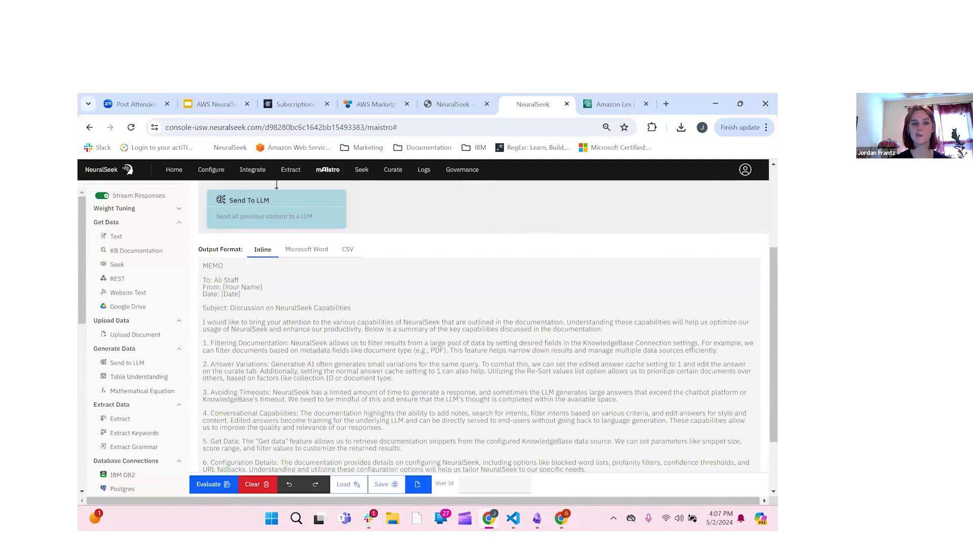
scroll(364, 358, "down", 2)
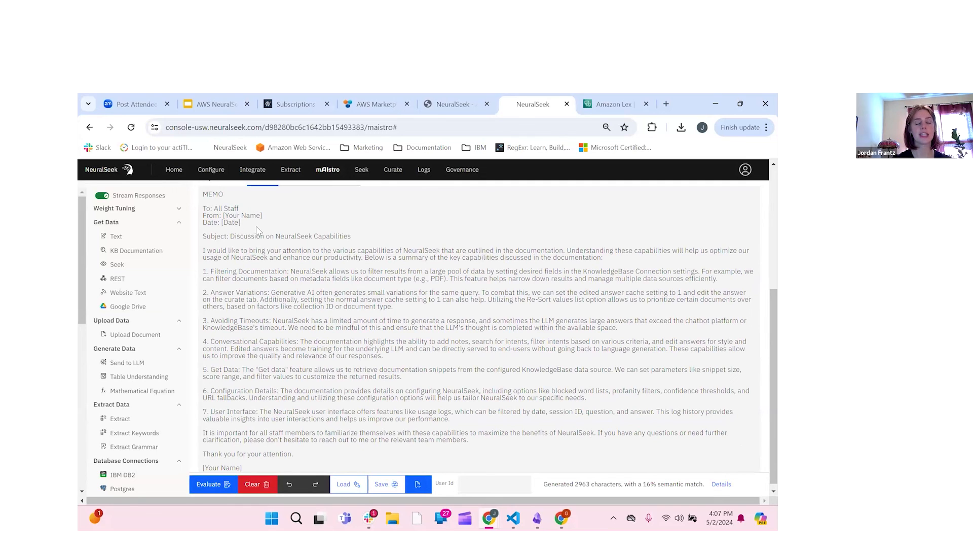
scroll(259, 232, "up", 2)
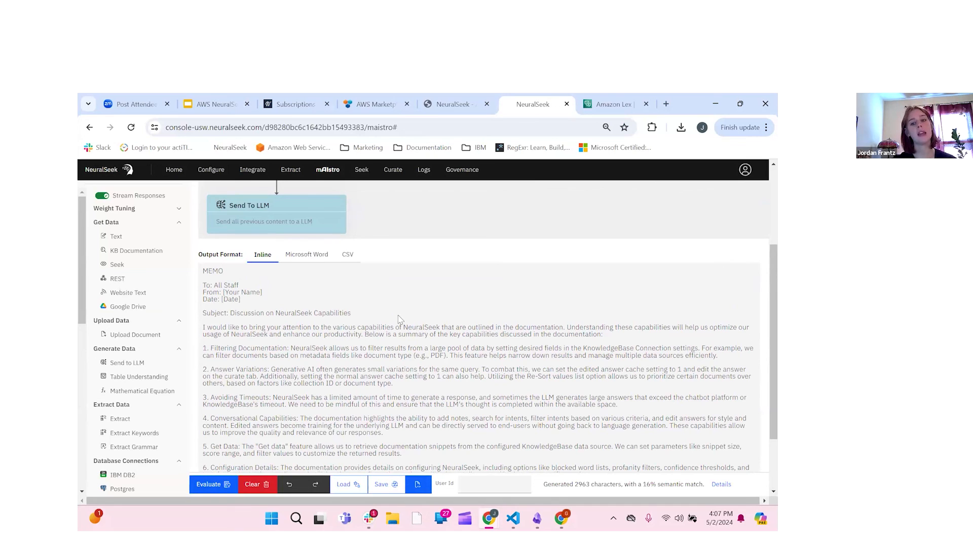
scroll(399, 319, "down", 1)
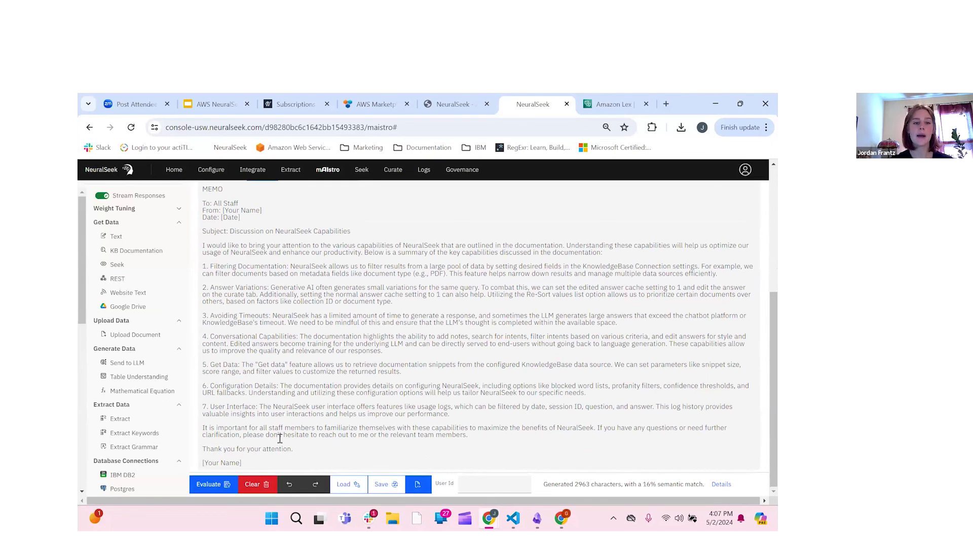
scroll(299, 262, "up", 4)
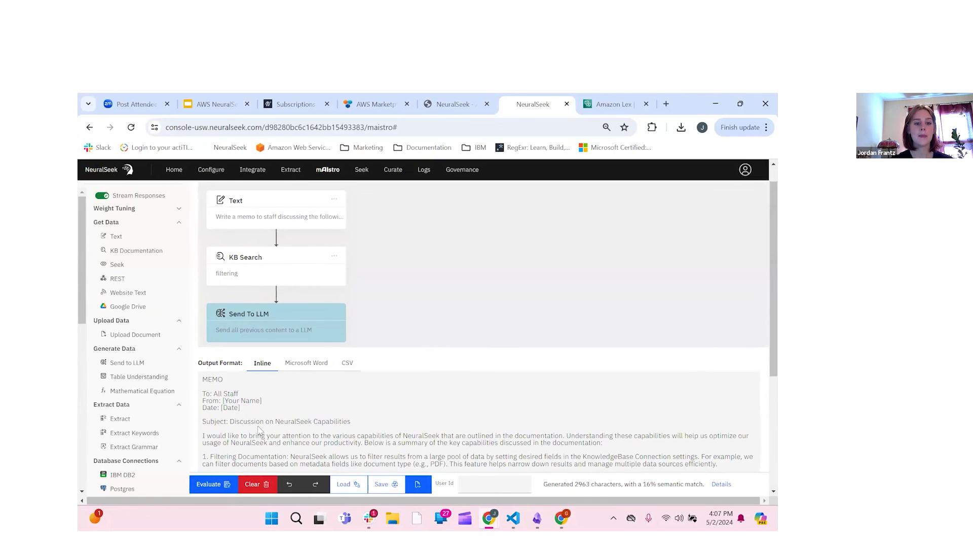
scroll(280, 425, "down", 1)
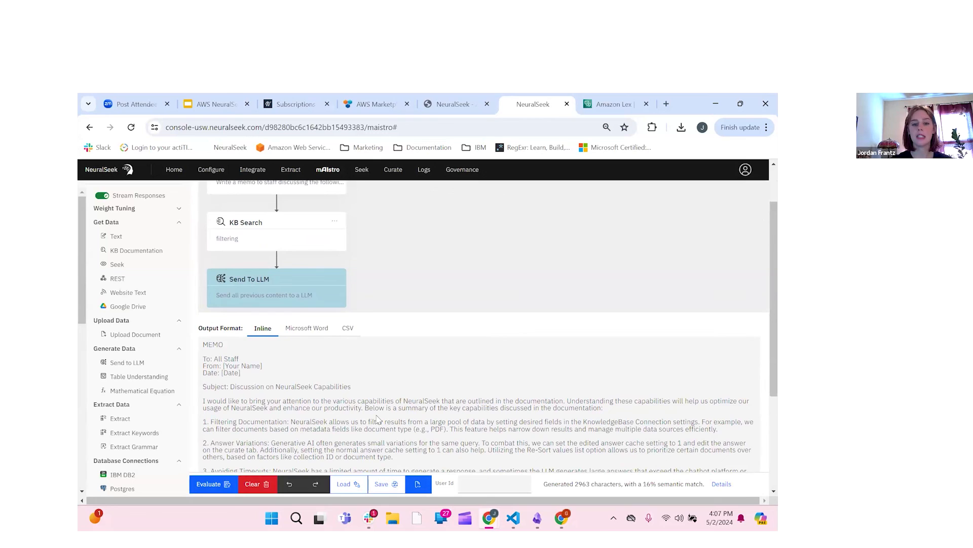
scroll(377, 419, "down", 1)
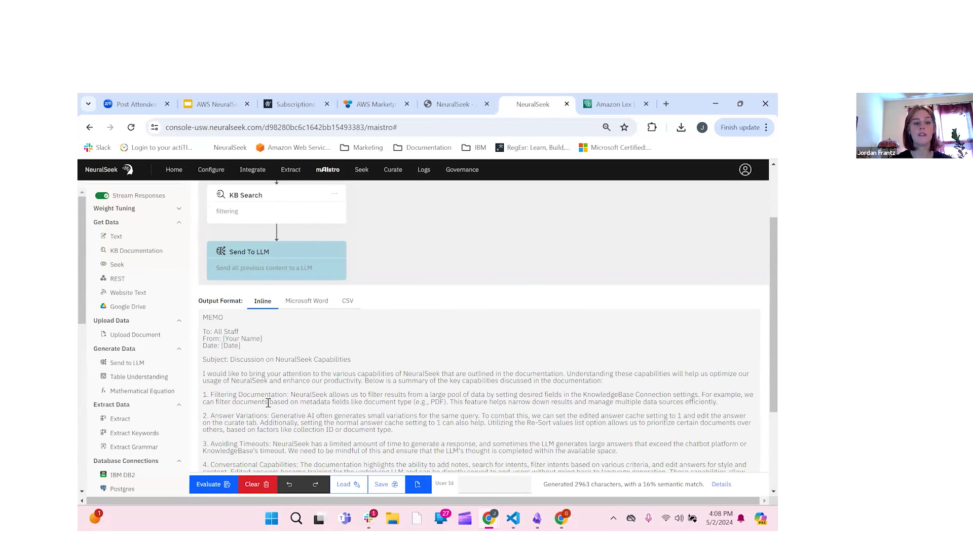
scroll(268, 402, "down", 4)
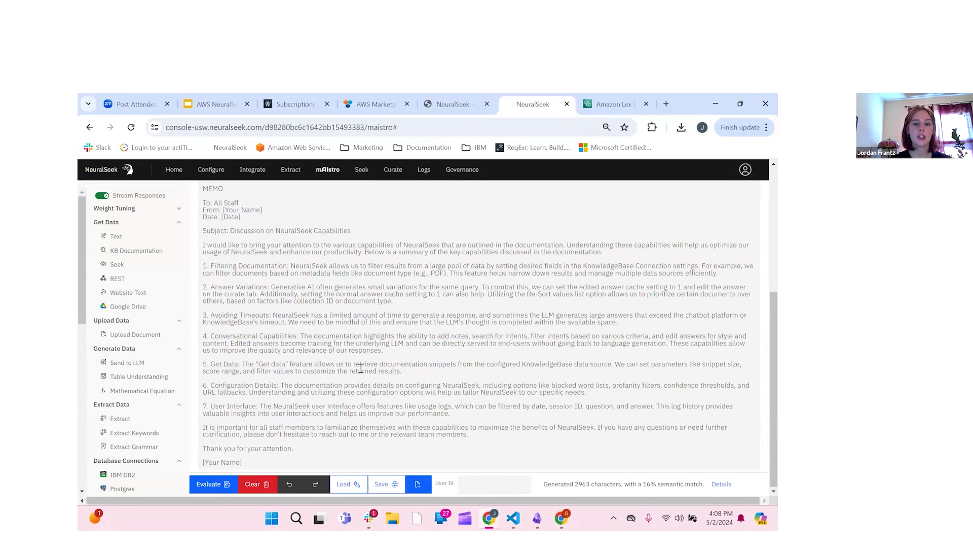
scroll(361, 369, "up", 7)
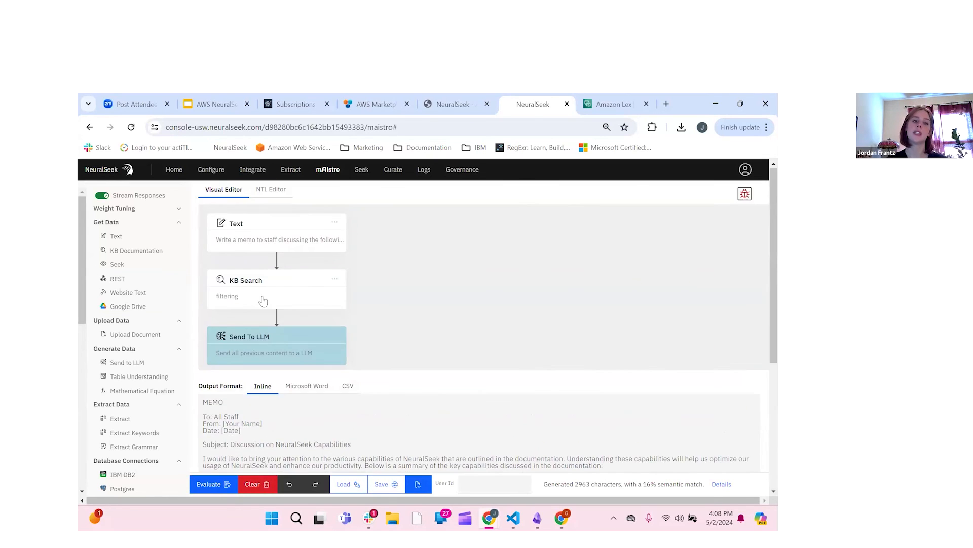
Step: Check the KB Search step's query settings, then close its panel
left_click(263, 302)
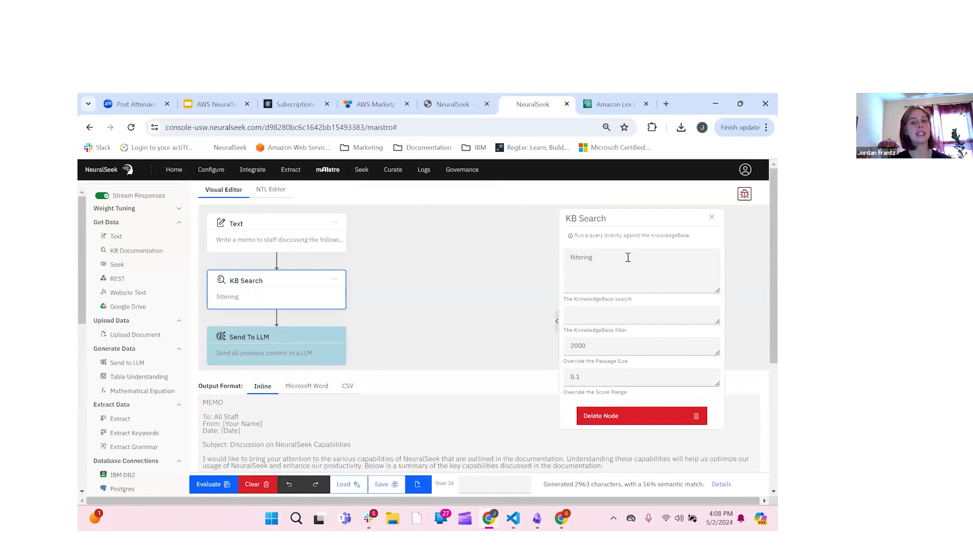
left_click(712, 217)
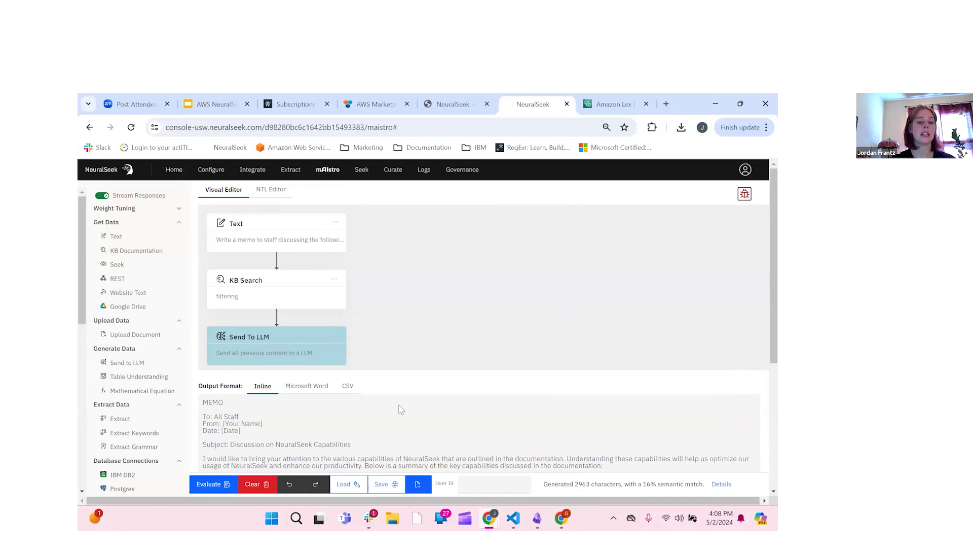
scroll(401, 409, "down", 1)
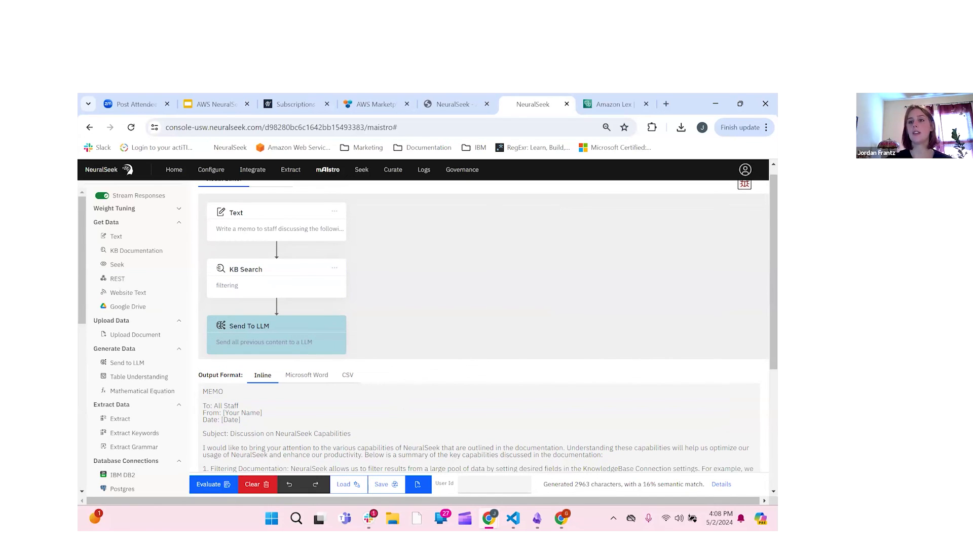
Step: Open Explore Inspector for the last run and expand Step #1 to view its prompt
left_click(744, 184)
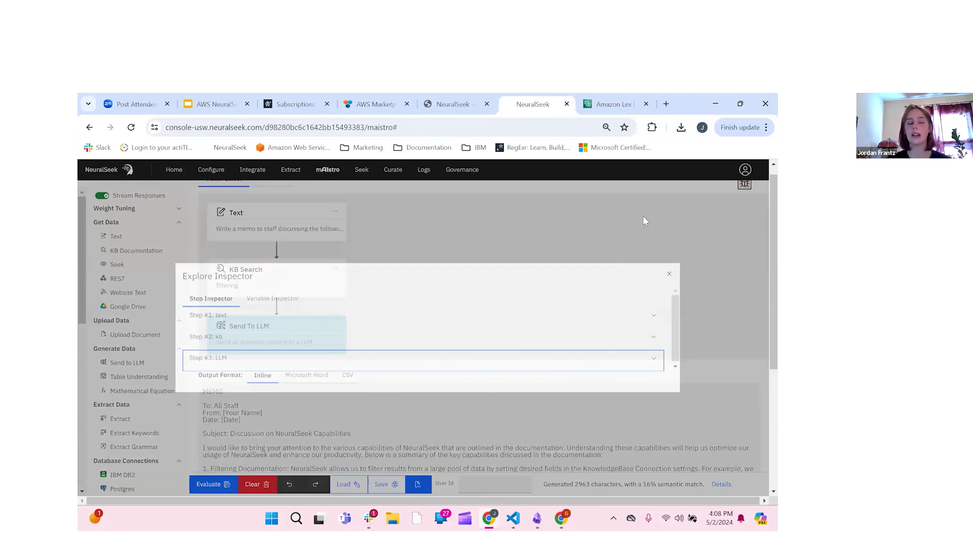
left_click(432, 325)
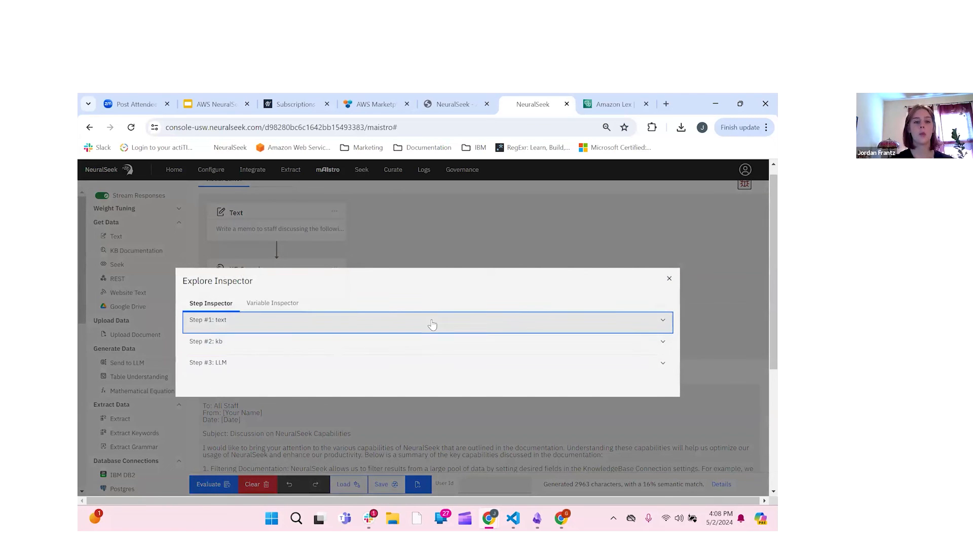
left_click(222, 316)
left_click(215, 322)
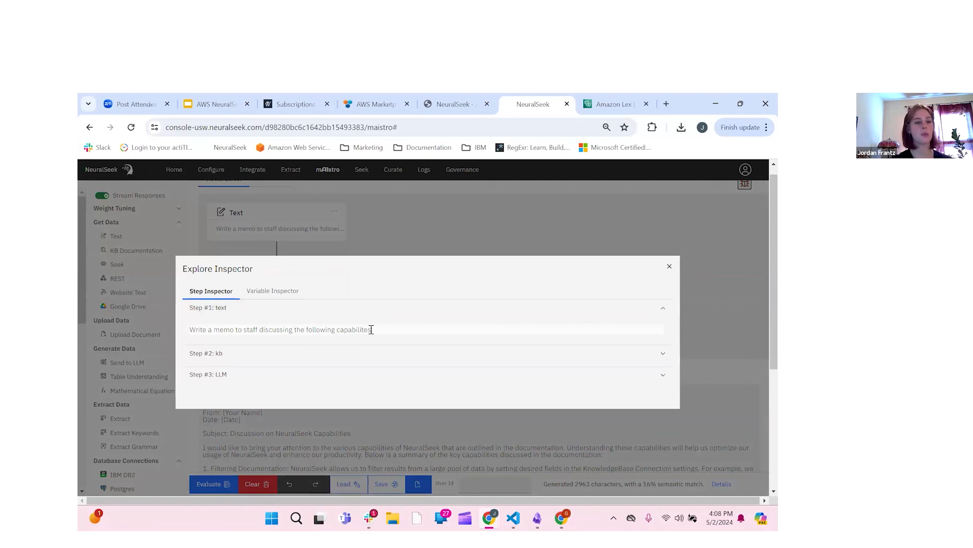
Step: Expand the kb step and examine its 'filtering' query and retrieved documentation
left_click(387, 353)
left_click(387, 352)
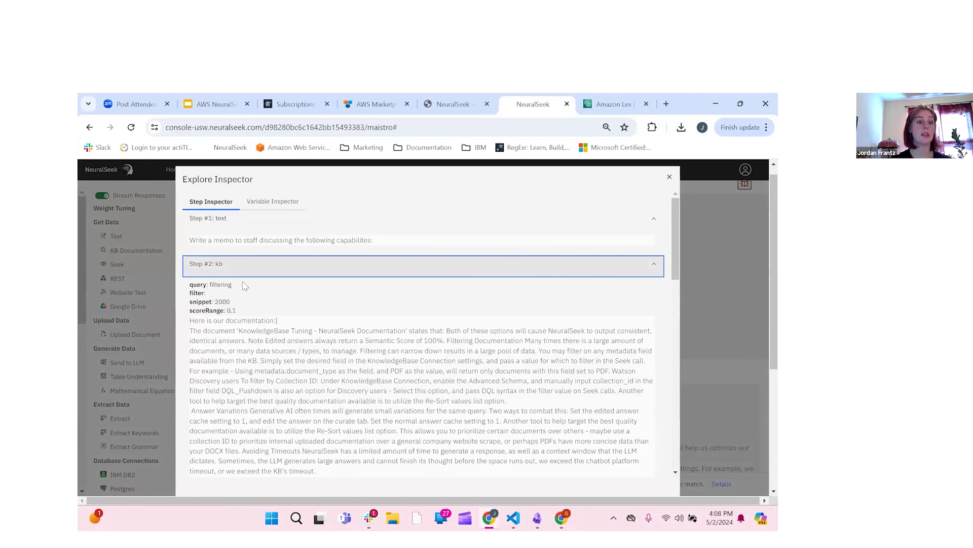
scroll(238, 276, "down", 2)
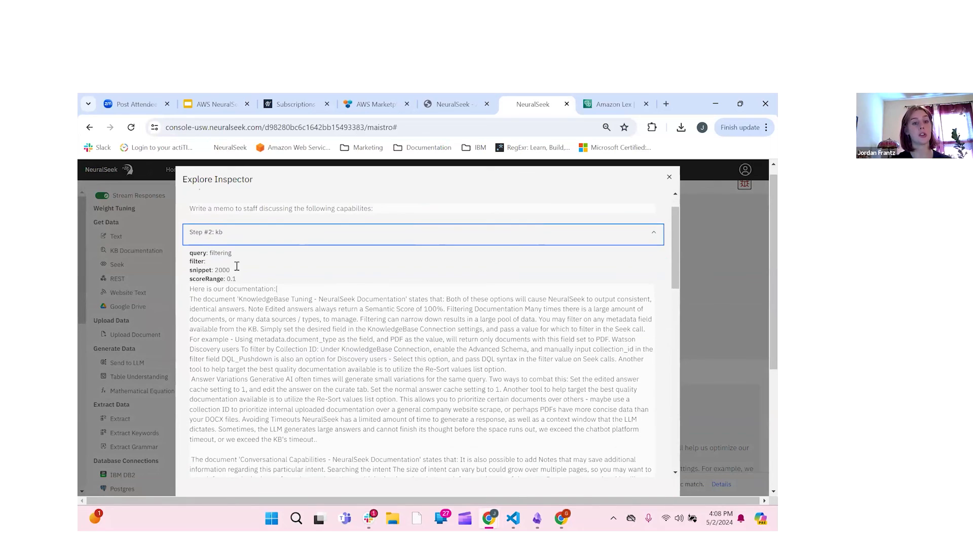
double_click(221, 230)
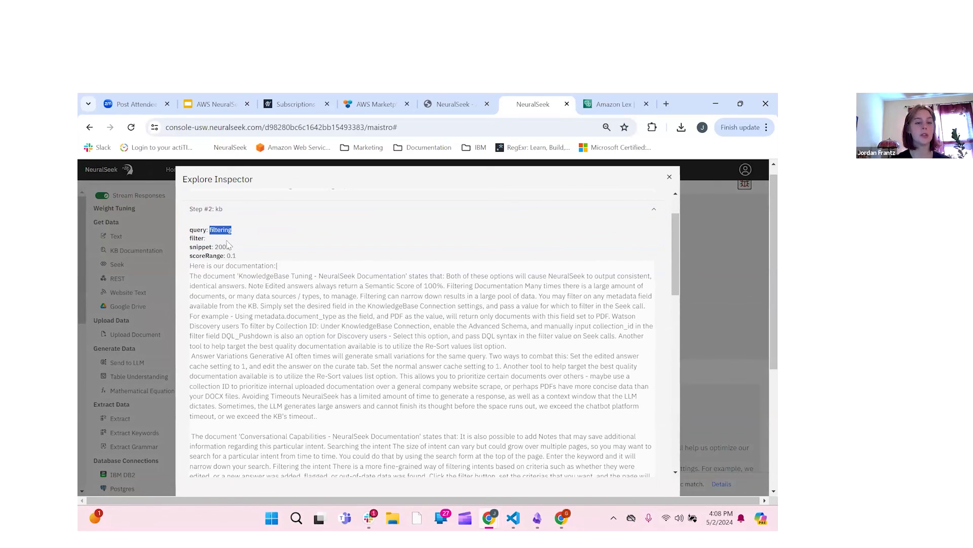
left_click(240, 252)
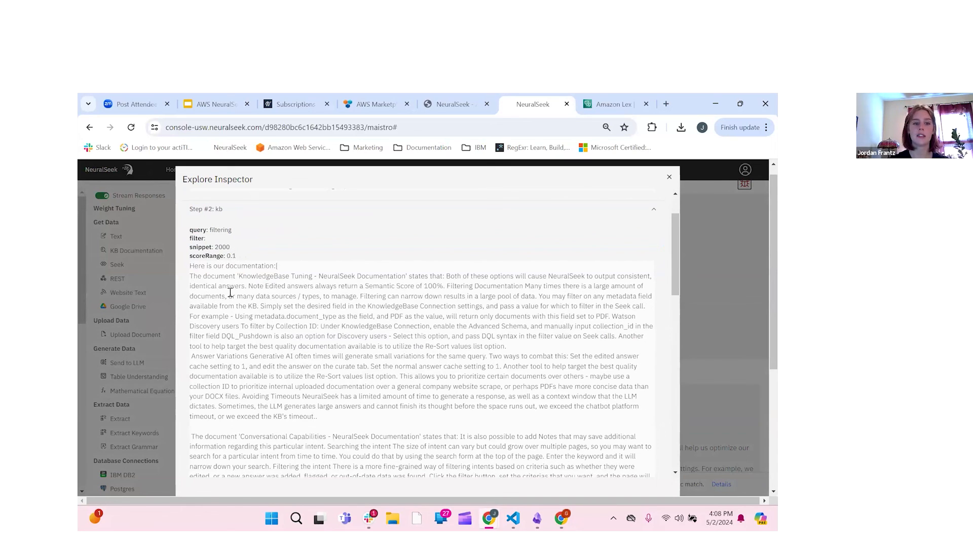
Step: Scroll through the LLM step's 1786-token input and memo output, then close the inspector
scroll(197, 247, "down", 1)
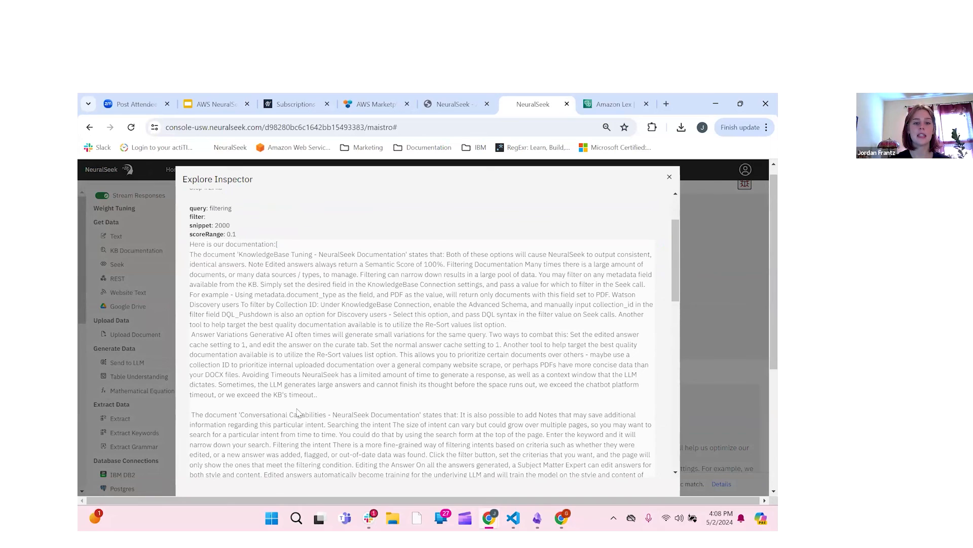
scroll(298, 412, "down", 10)
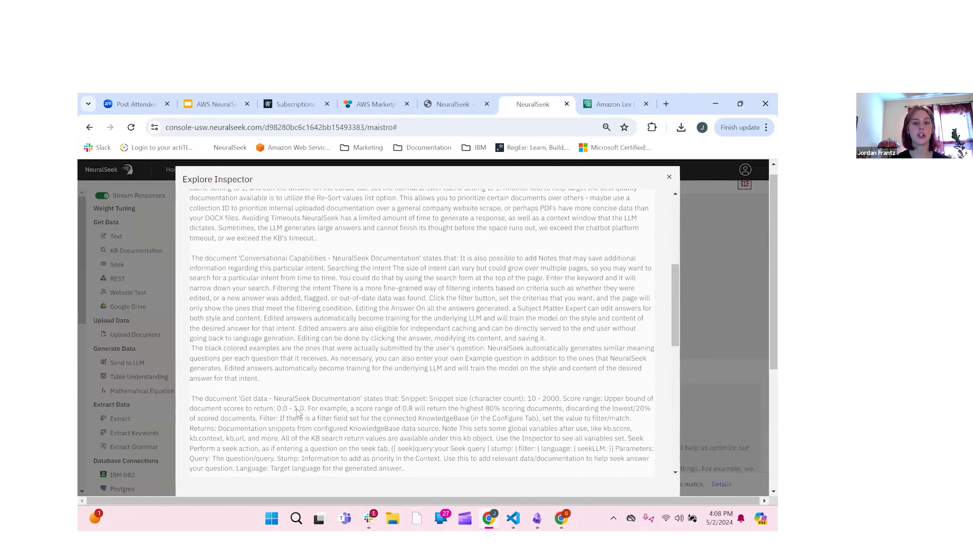
scroll(298, 412, "up", 10)
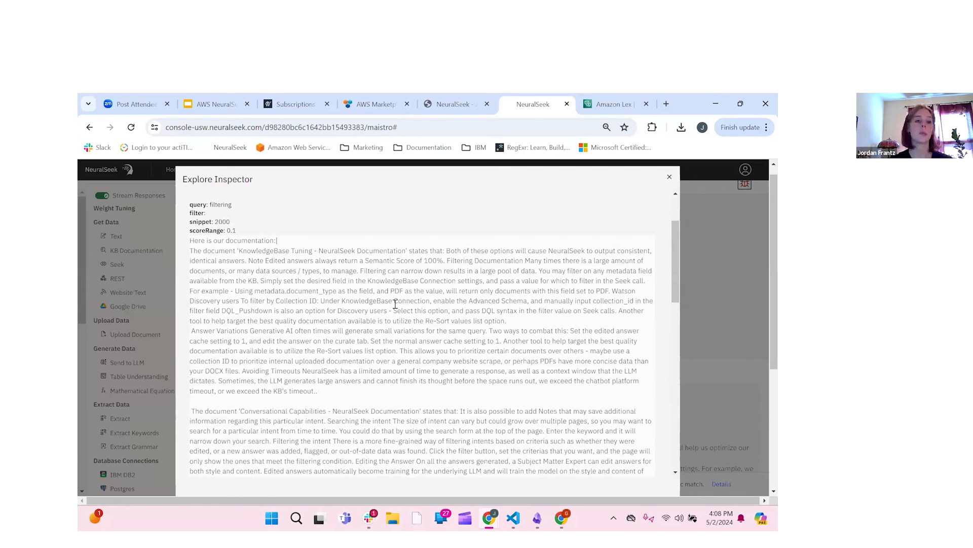
scroll(395, 304, "down", 10)
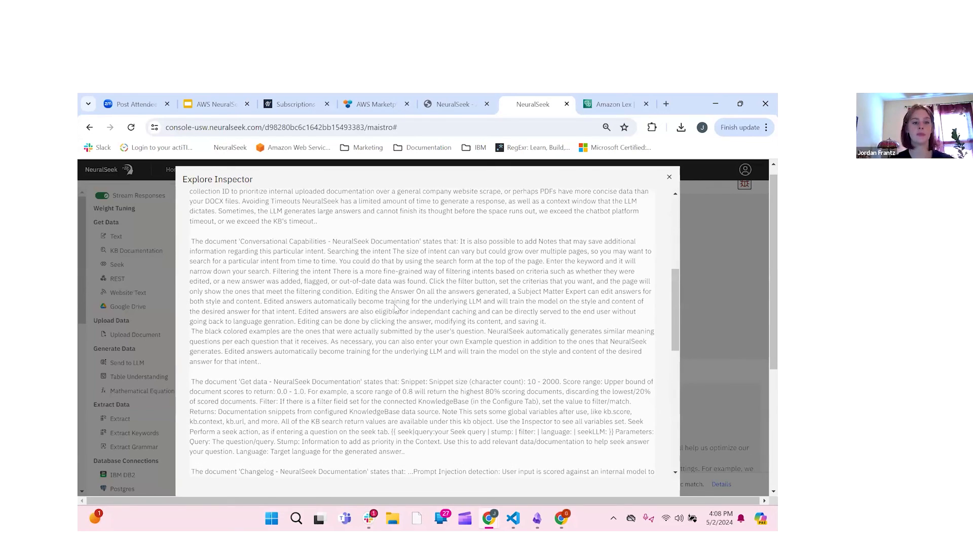
scroll(219, 467, "down", 6)
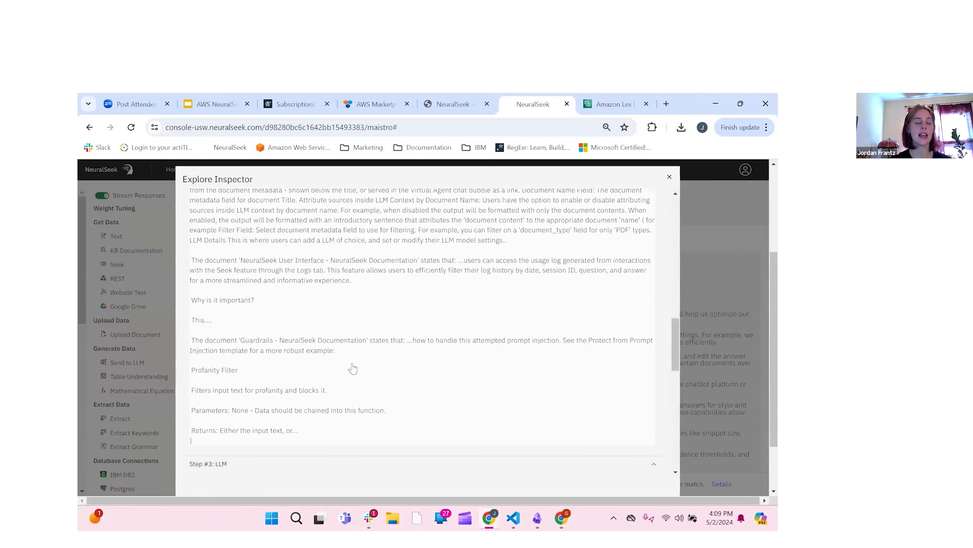
scroll(323, 277, "down", 5)
scroll(209, 217, "down", 1)
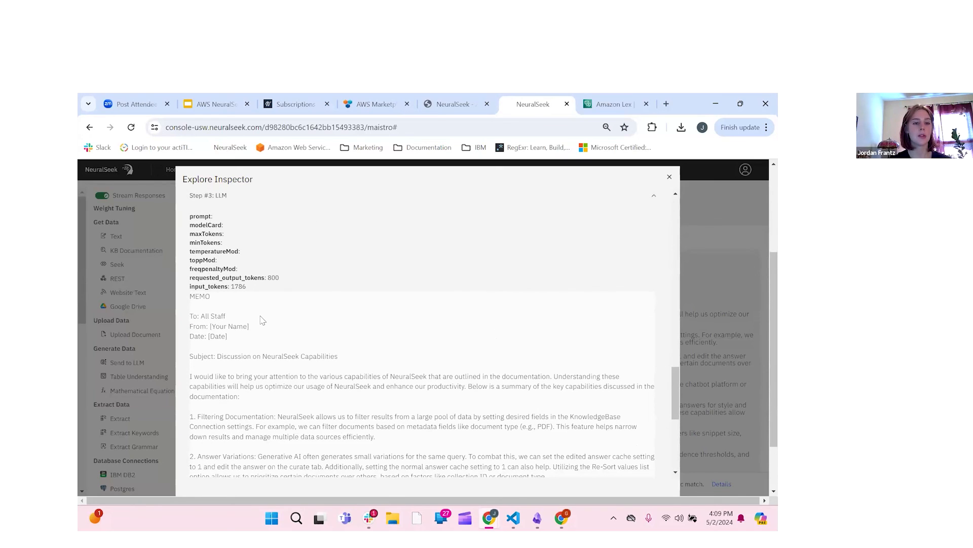
scroll(272, 290, "down", 3)
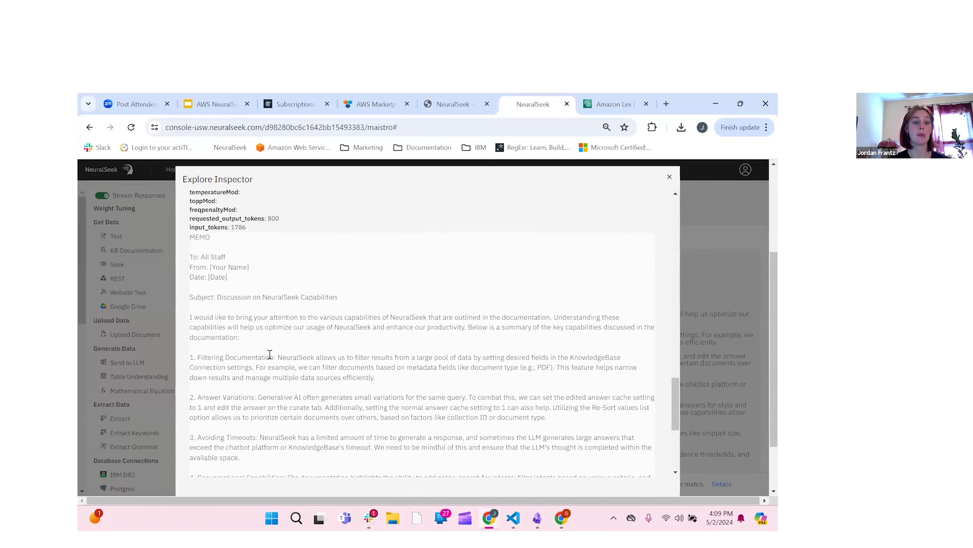
scroll(270, 354, "down", 5)
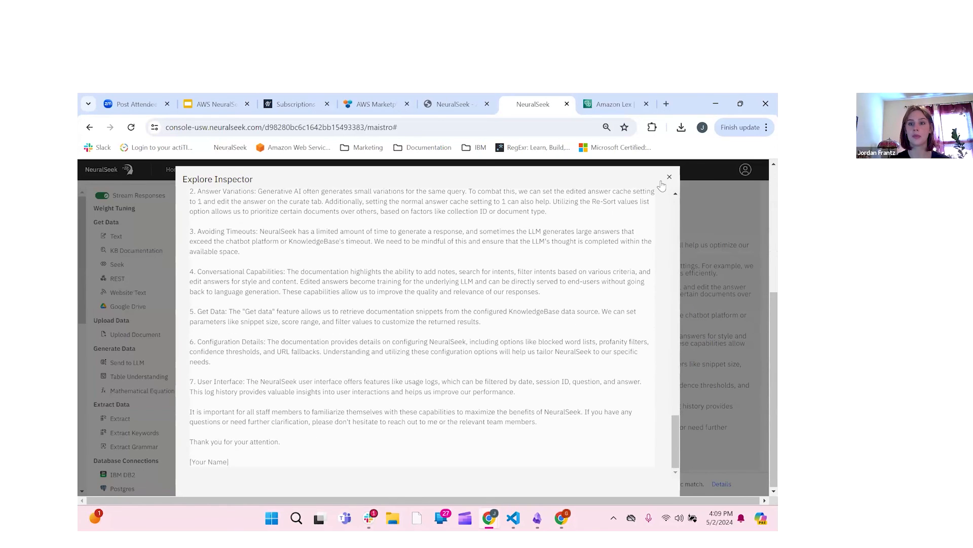
key("Escape")
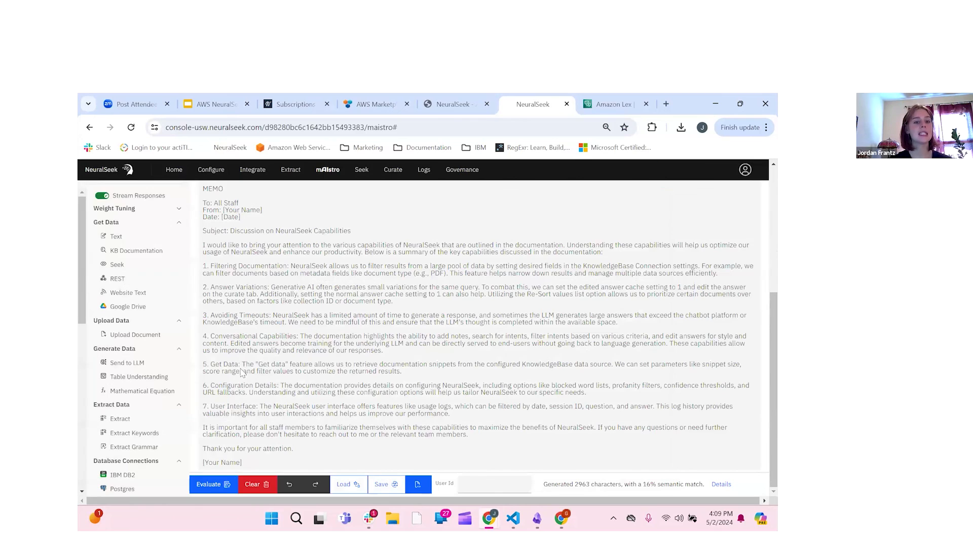
Step: Enter 'Condense to one paragraph.' as the Send To LLM step's prompt and close its panel
scroll(270, 358, "up", 4)
left_click(270, 358)
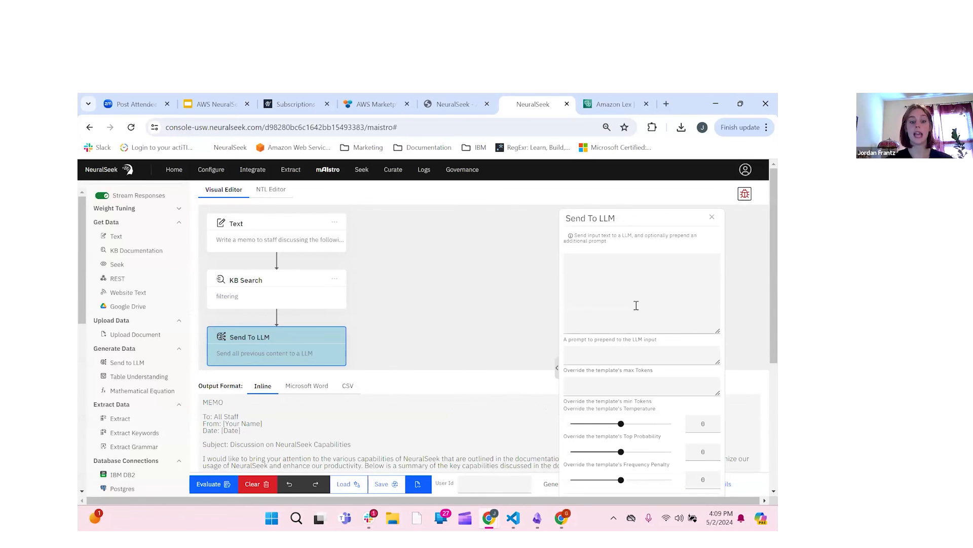
left_click(636, 305)
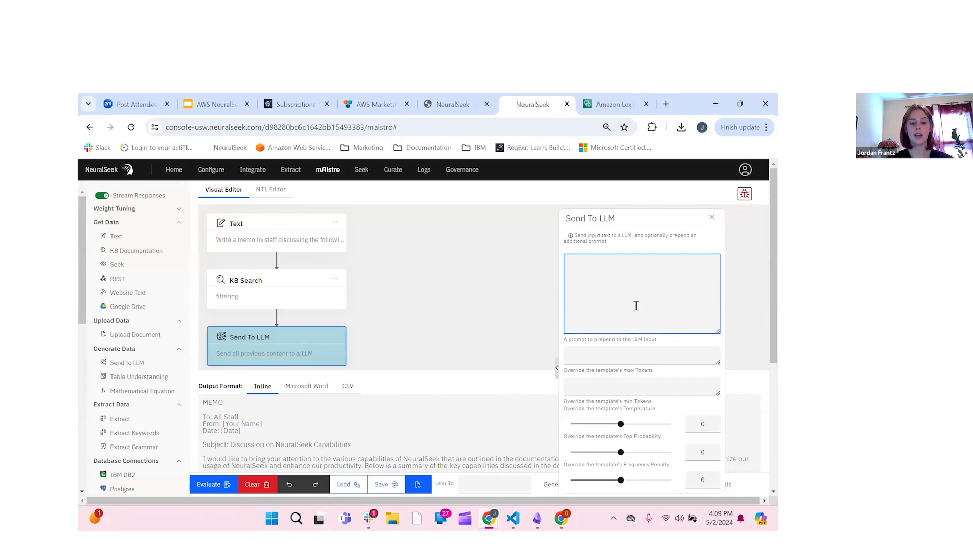
type("Condense to one paragraph.")
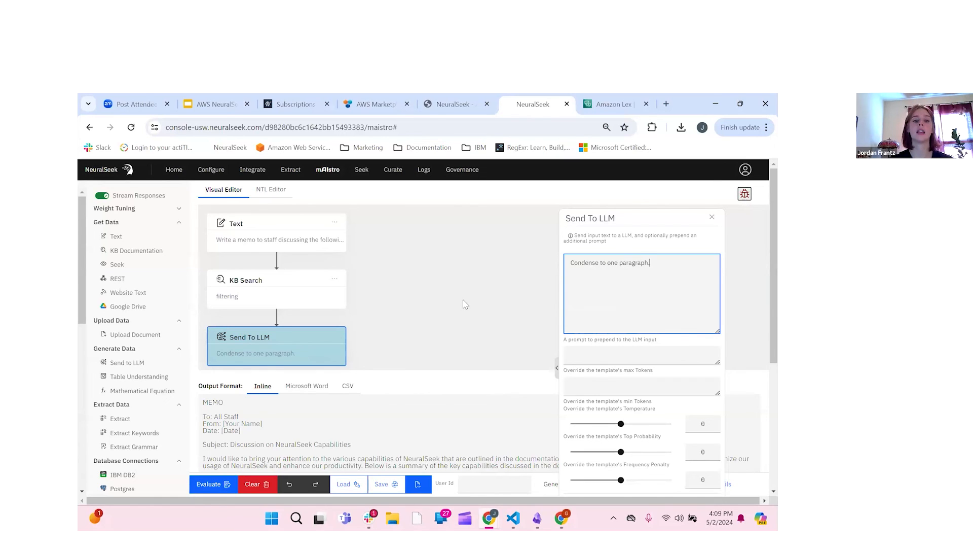
left_click(712, 217)
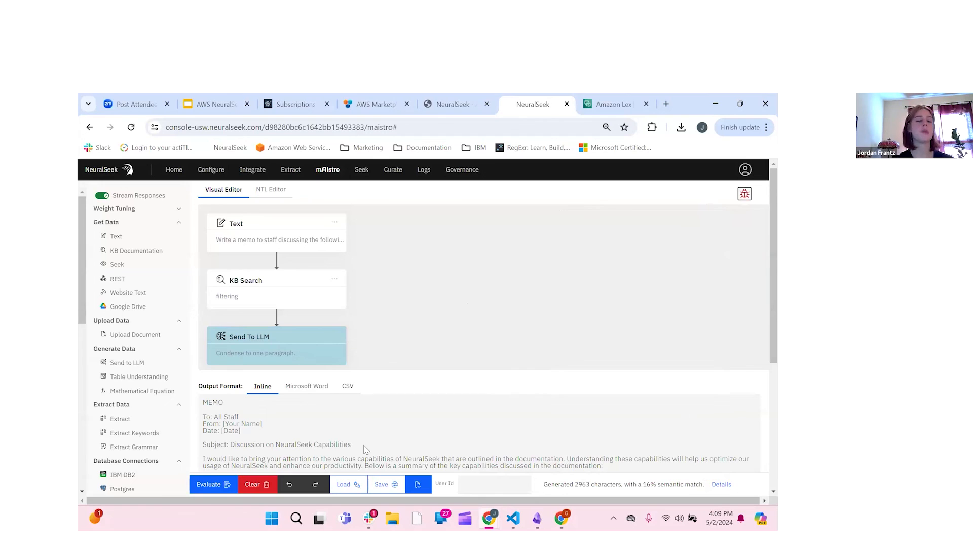
Step: Re-evaluate the flow with the condense prompt, dismiss the Kendra error, and open Explore Inspector
left_click(218, 486)
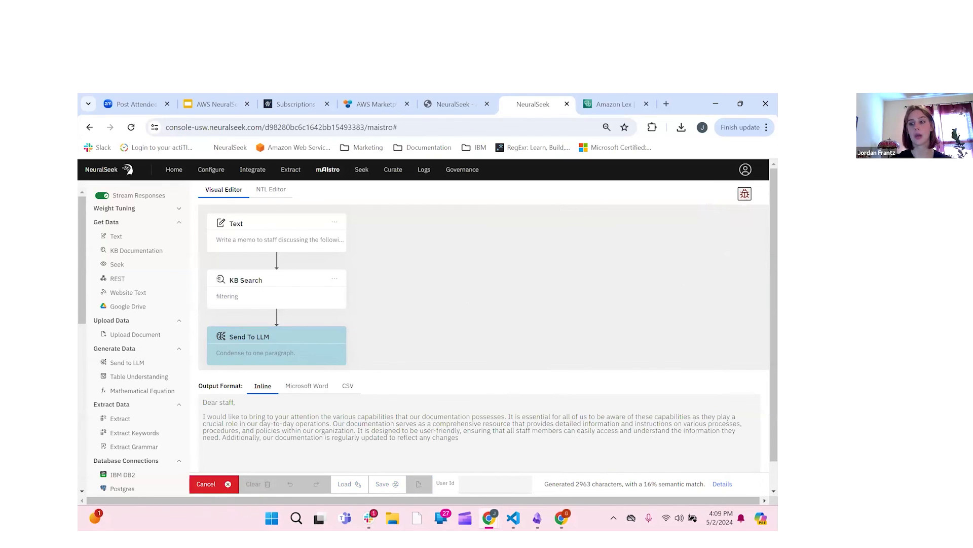
left_click(748, 201)
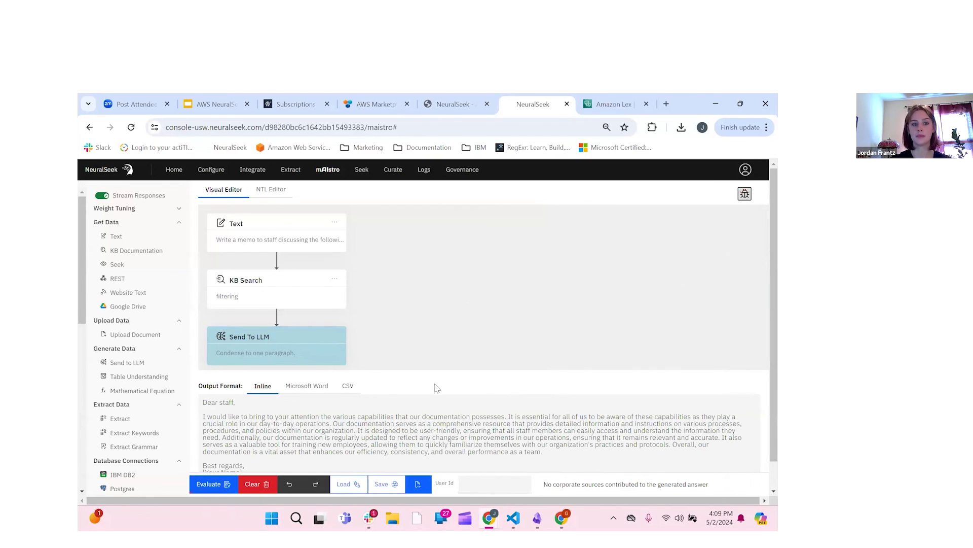
scroll(437, 389, "down", 1)
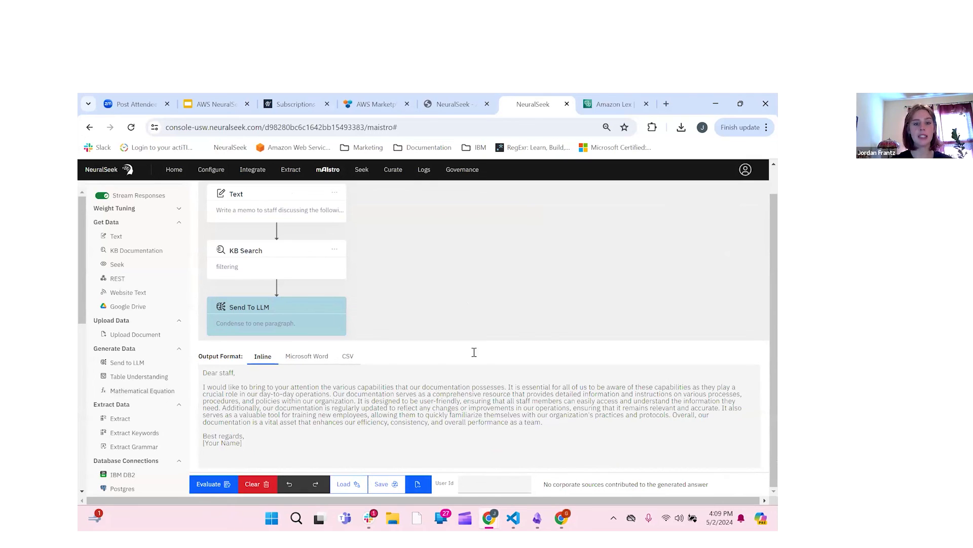
scroll(746, 198, "up", 1)
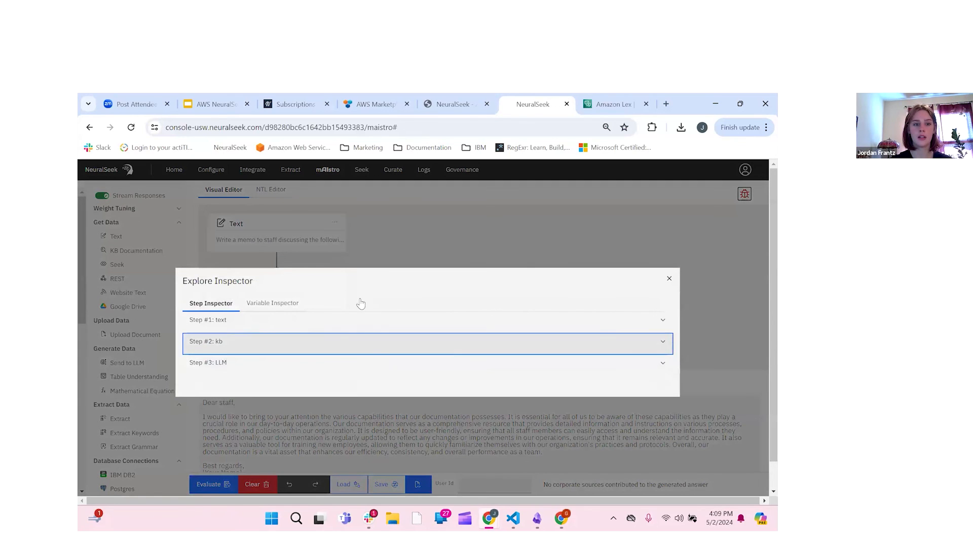
left_click(361, 307)
Step: Expand the text and kb steps, then close and reopen the inspection on the text step
left_click(661, 294)
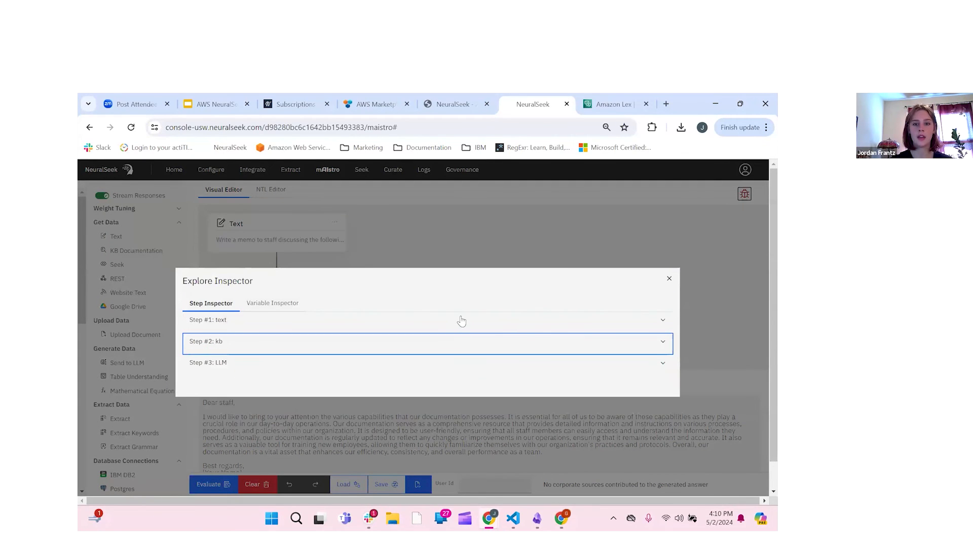
left_click(461, 320)
left_click(535, 357)
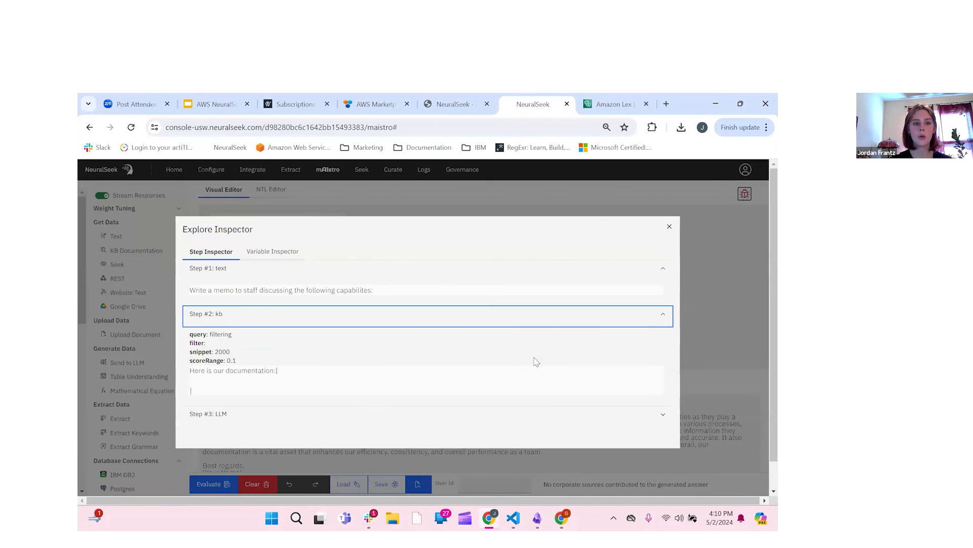
left_click(669, 227)
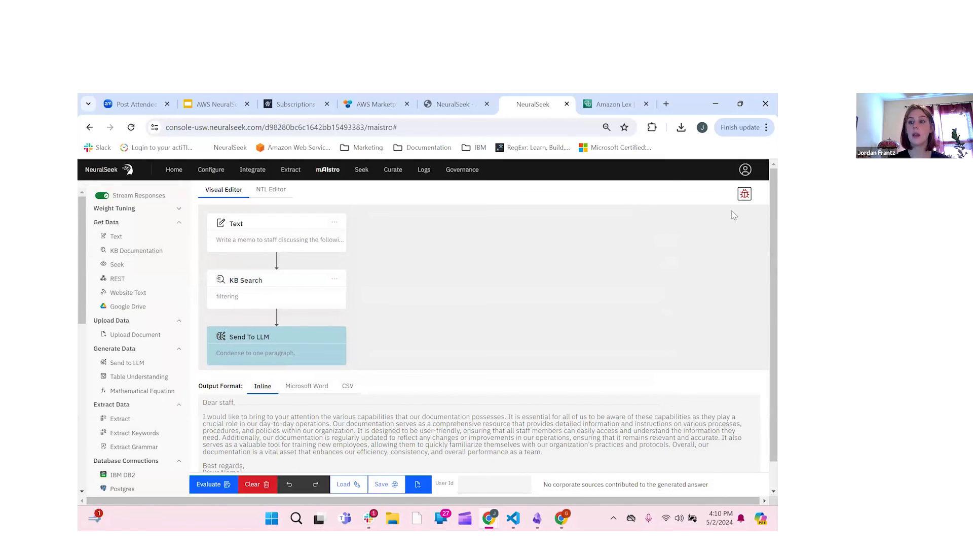
left_click(743, 197)
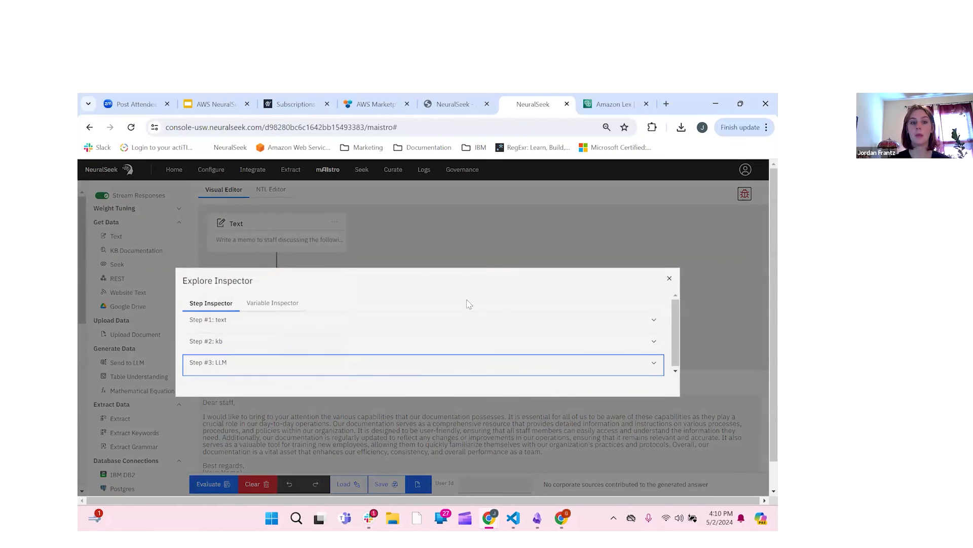
left_click(445, 331)
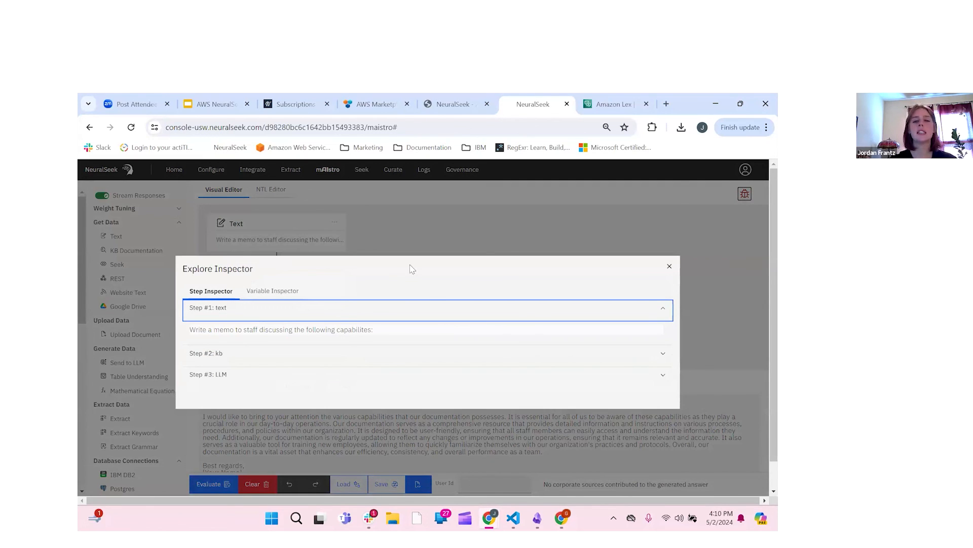
left_click(487, 227)
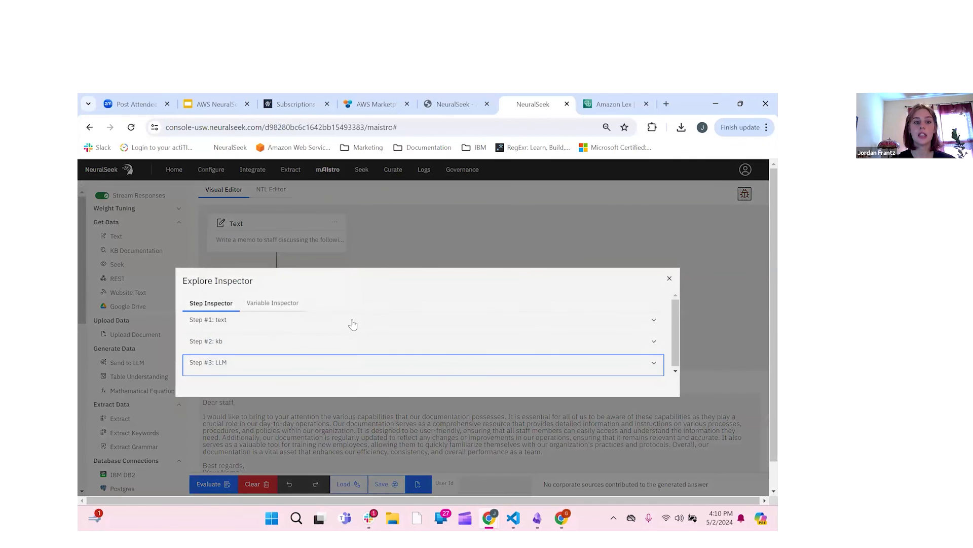
left_click(345, 322)
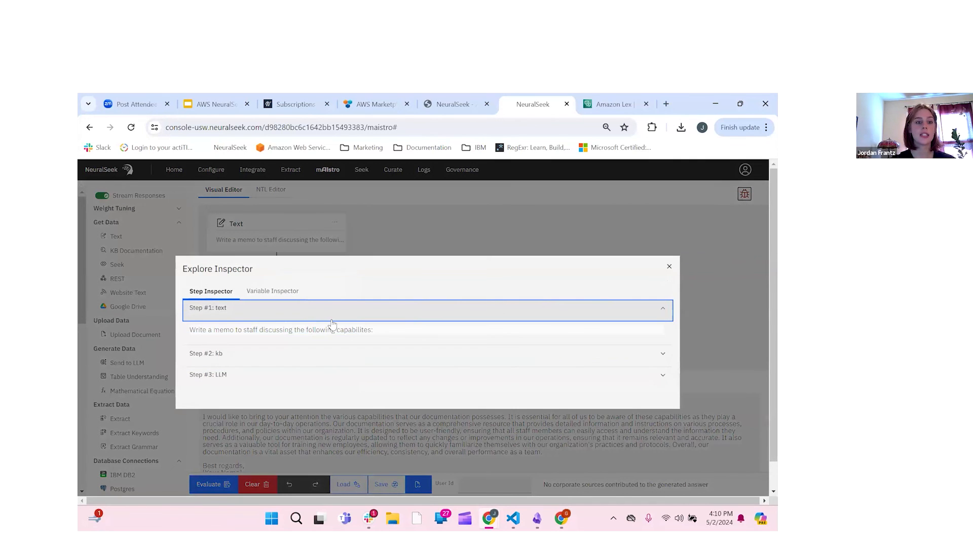
Step: Expand the kb step, highlight its 'filtering' query and empty documentation, and expand the LLM step
left_click(253, 354)
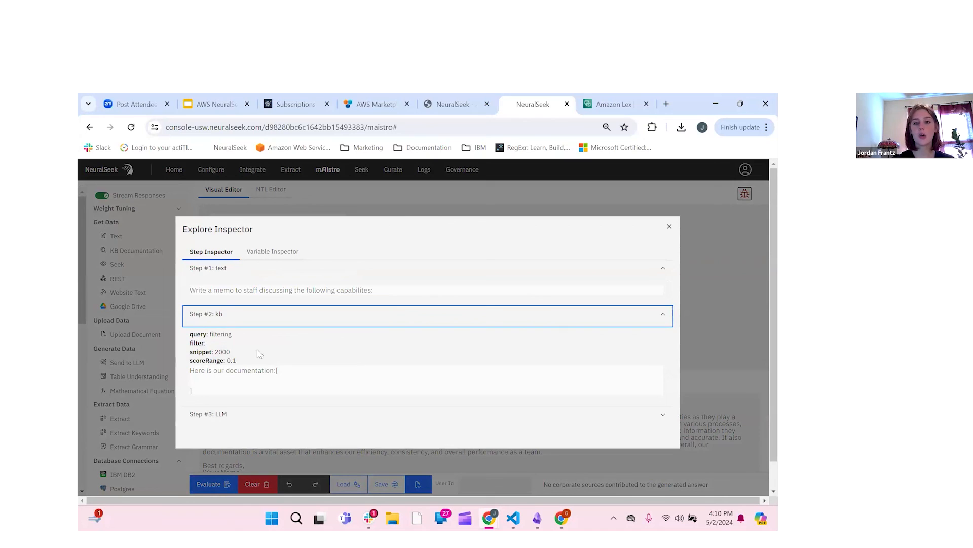
left_click(231, 337)
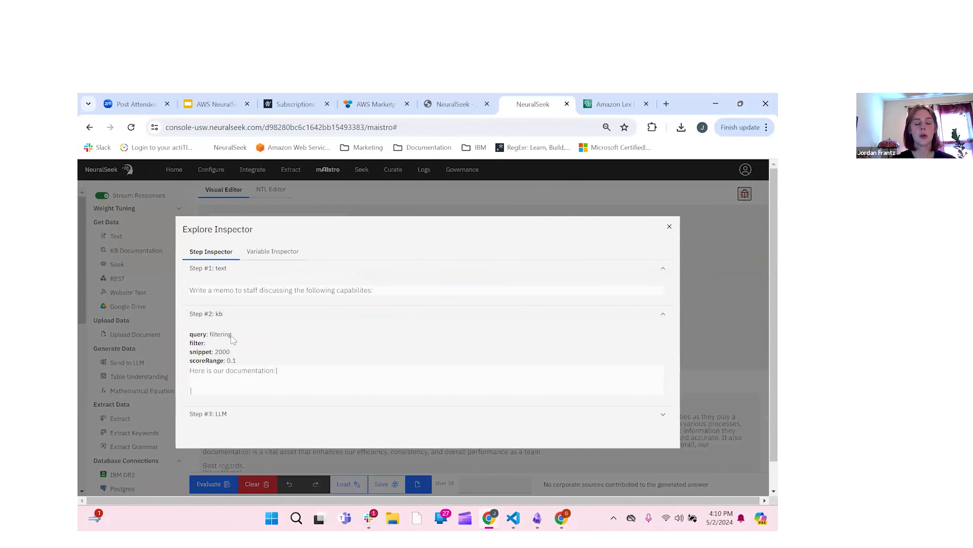
double_click(213, 336)
left_click_drag(191, 371, 208, 396)
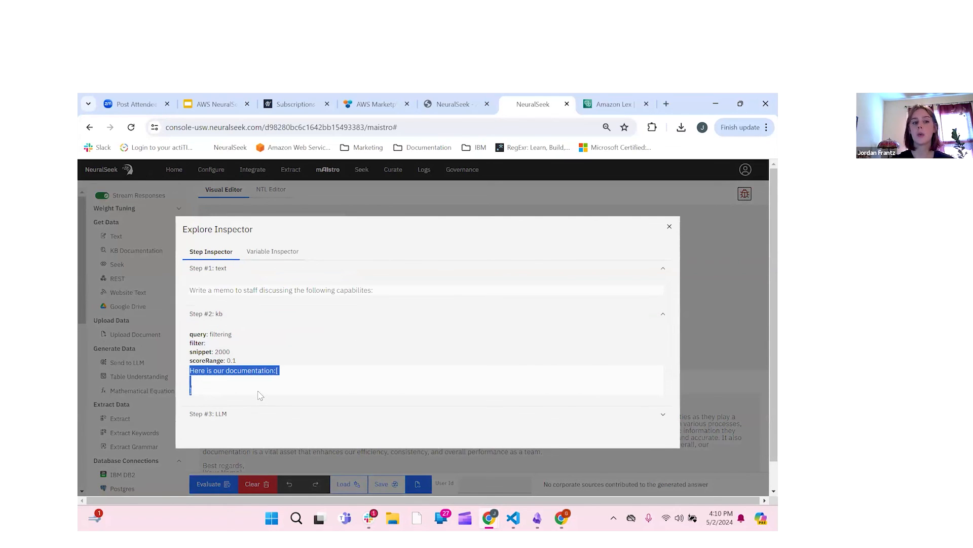
left_click(235, 339)
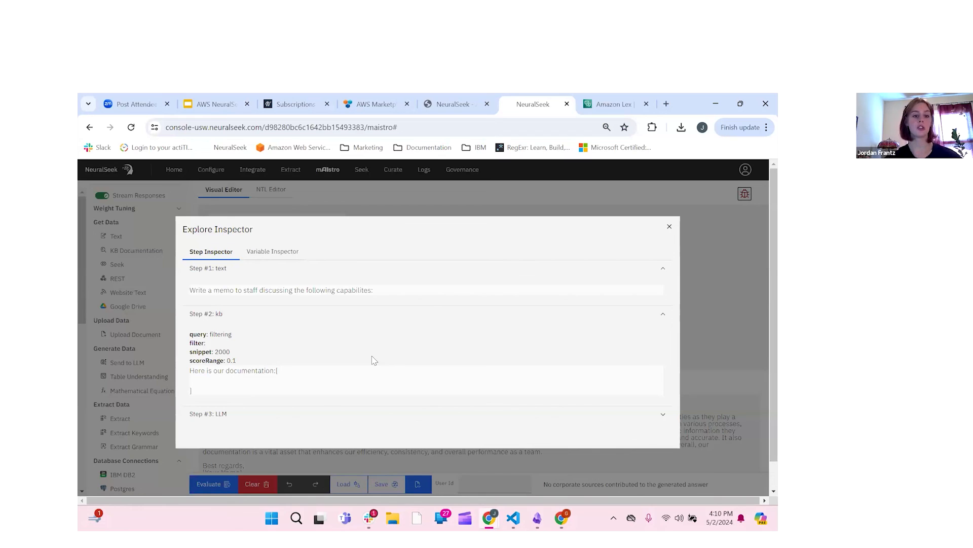
left_click(246, 422)
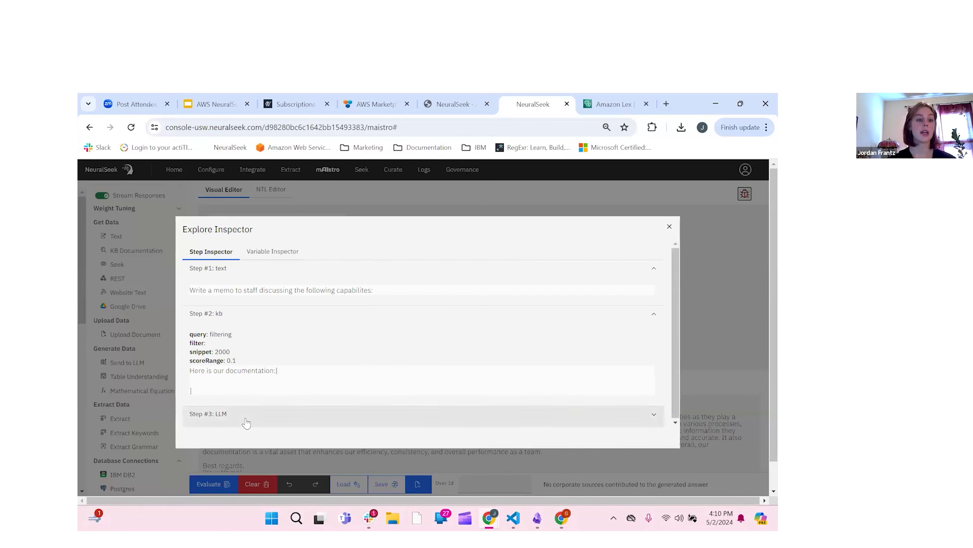
Step: Scroll through the LLM step's 'Condense to one paragraph.' prompt, tokens and one-paragraph memo, then close
scroll(289, 400, "down", 3)
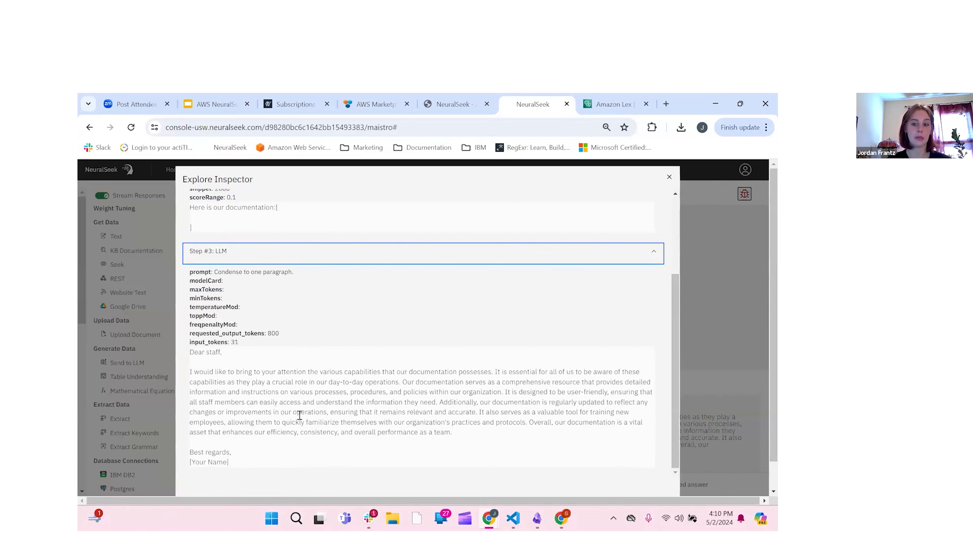
scroll(384, 351, "up", 3)
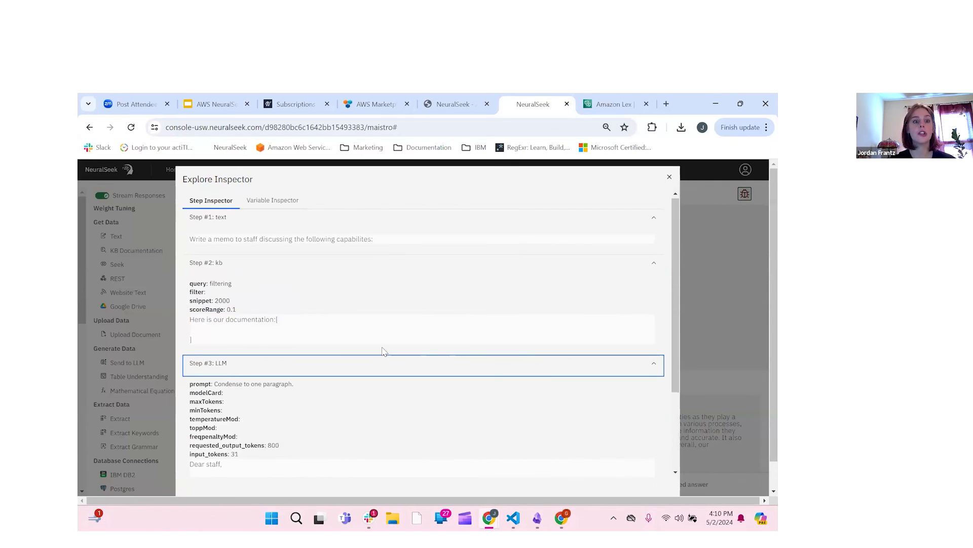
scroll(383, 350, "down", 3)
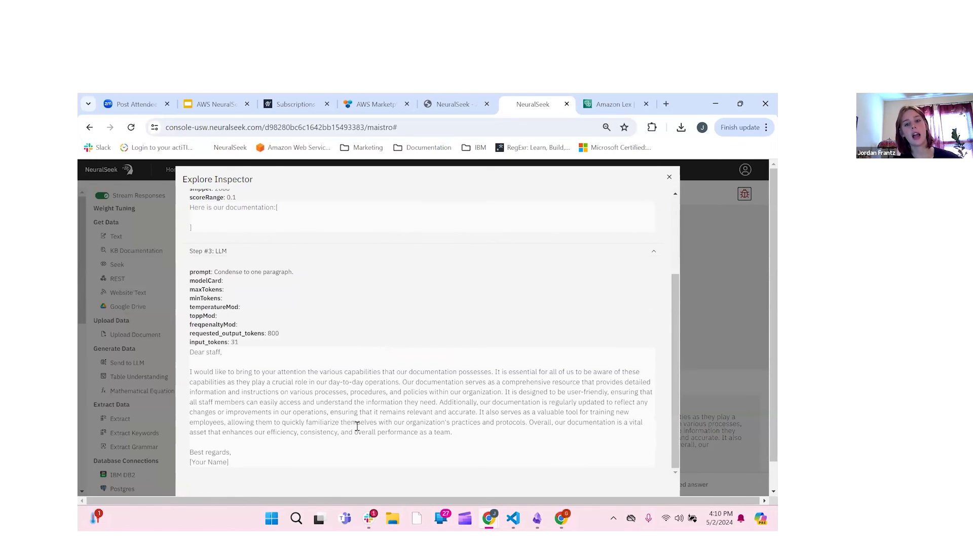
scroll(529, 373, "up", 3)
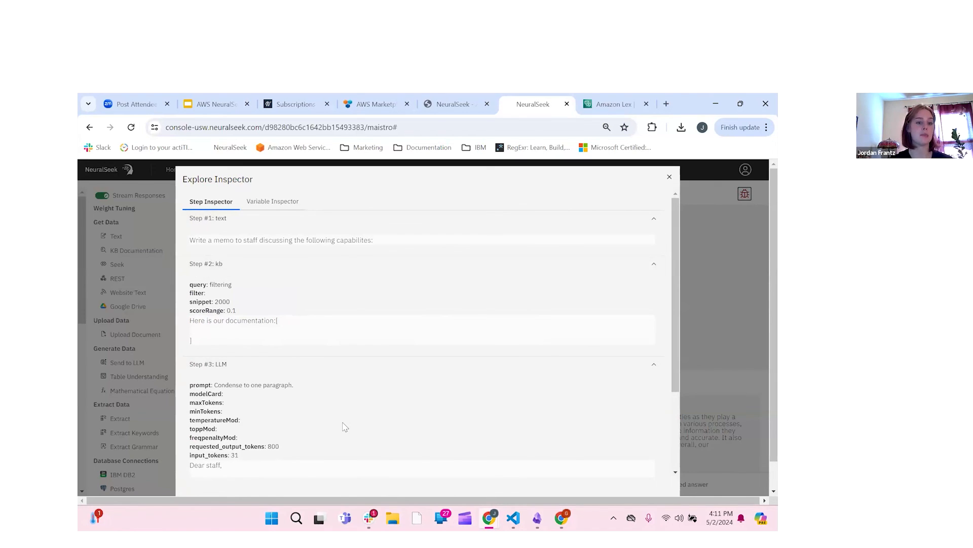
scroll(345, 427, "down", 3)
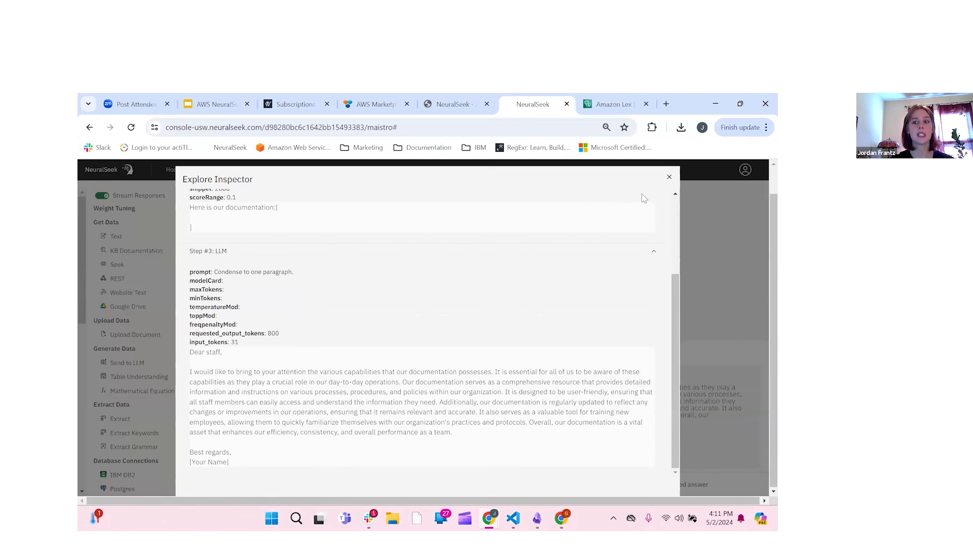
scroll(638, 238, "up", 1)
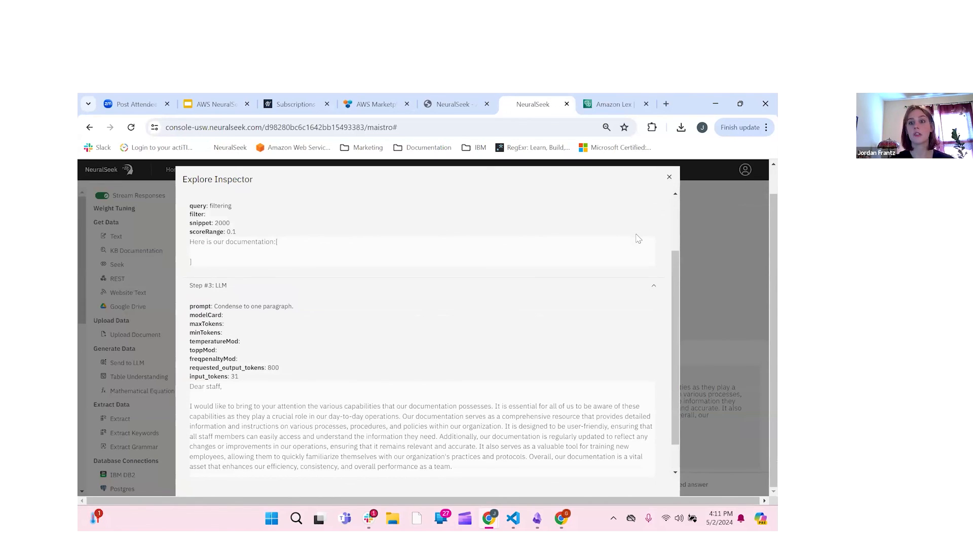
scroll(517, 301, "up", 2)
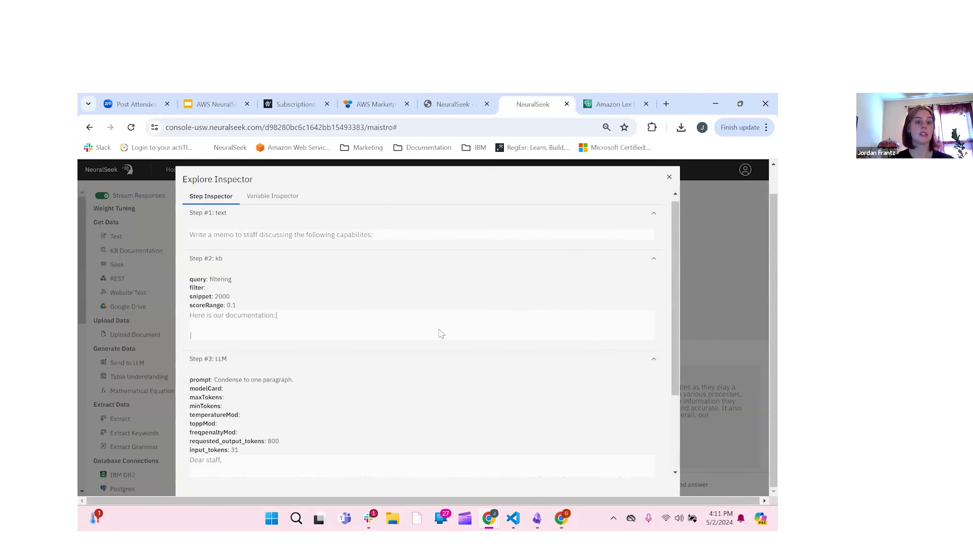
left_click(674, 185)
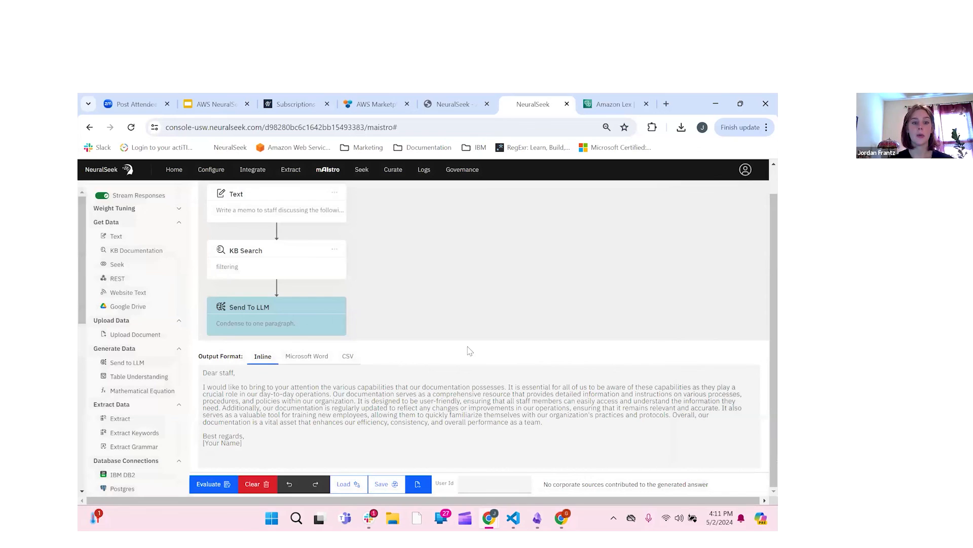
scroll(568, 382, "up", 1)
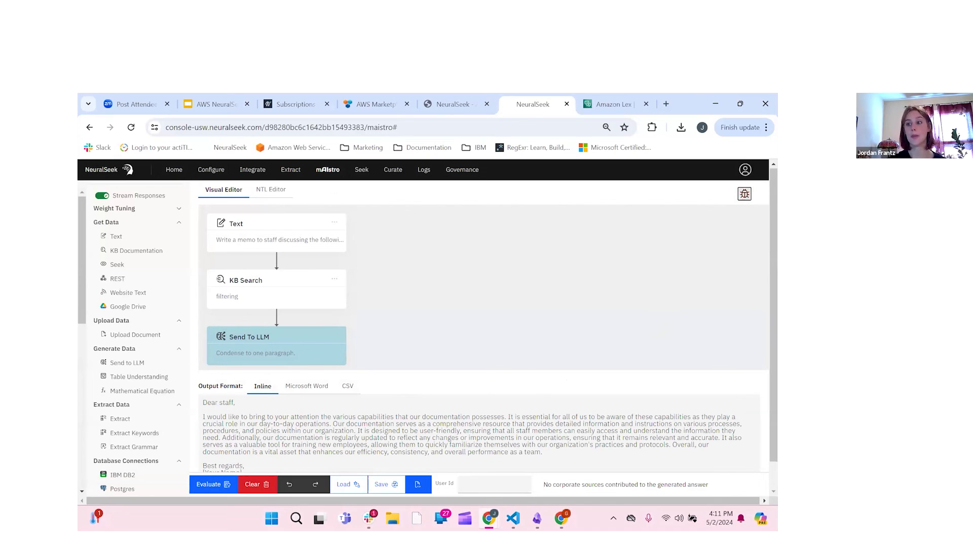
scroll(658, 493, "down", 1)
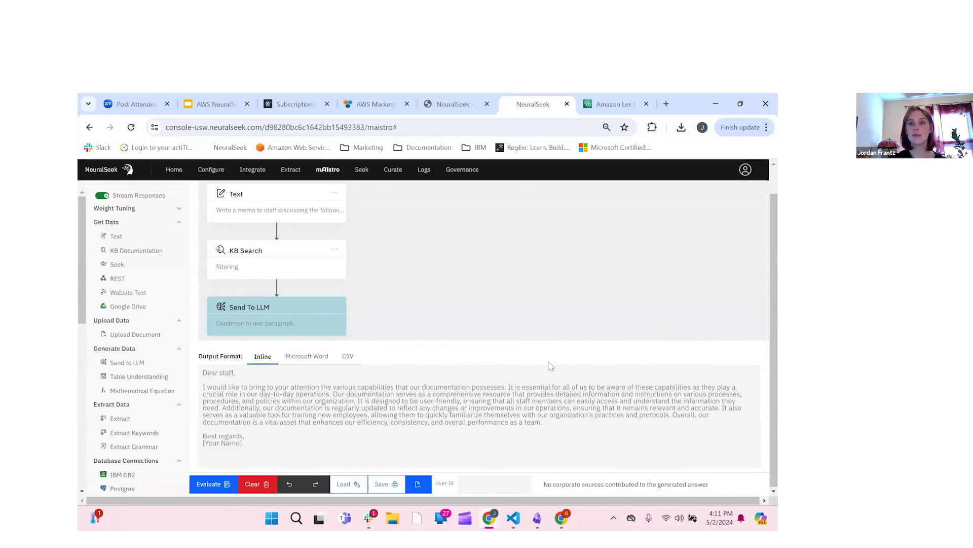
scroll(550, 371, "up", 1)
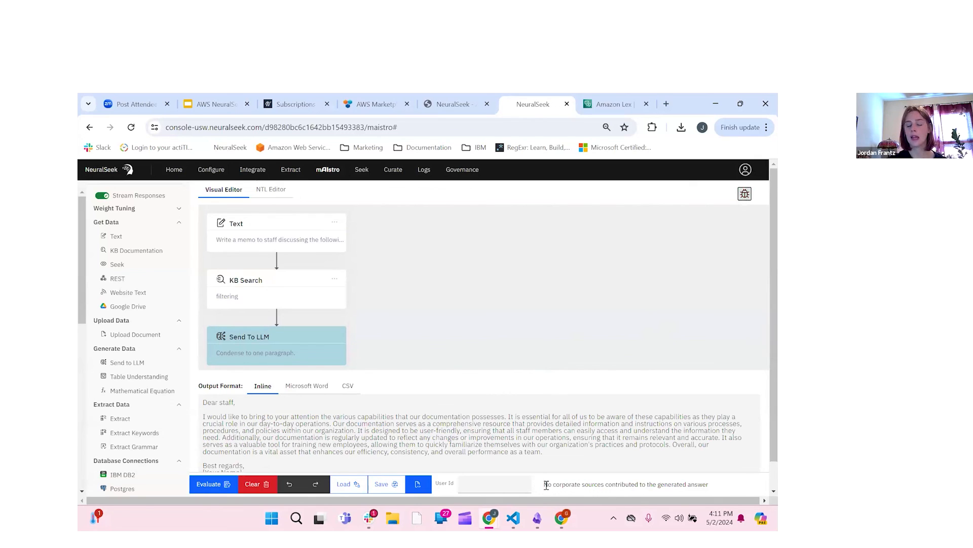
left_click_drag(545, 484, 698, 488)
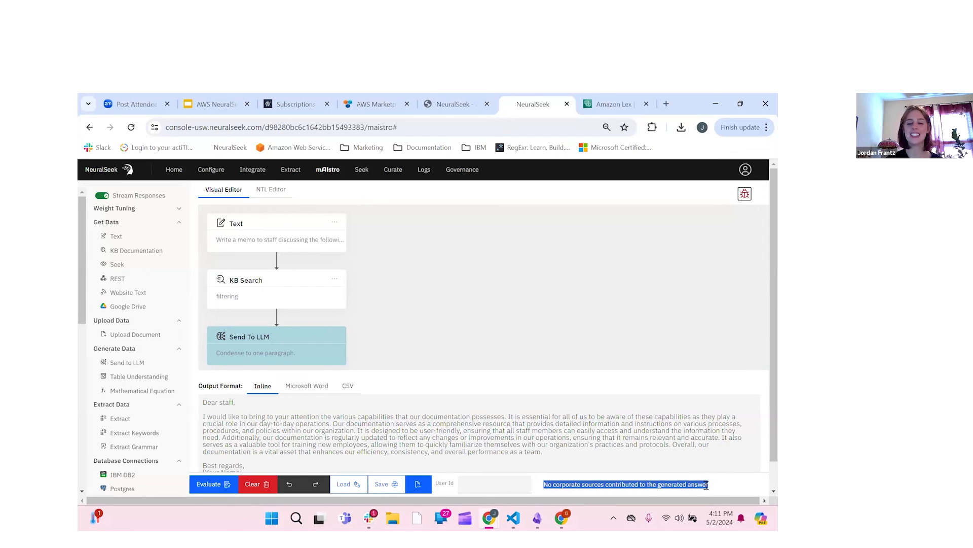
left_click(705, 486)
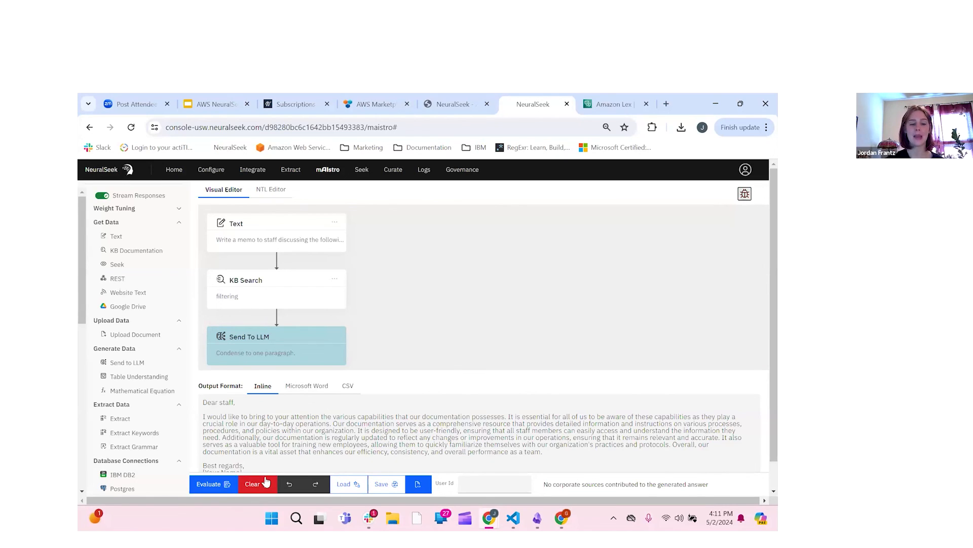
Step: Re-run the flow and open Semantic Score Details showing the 19% match and 45.14 standard deviation
left_click(217, 485)
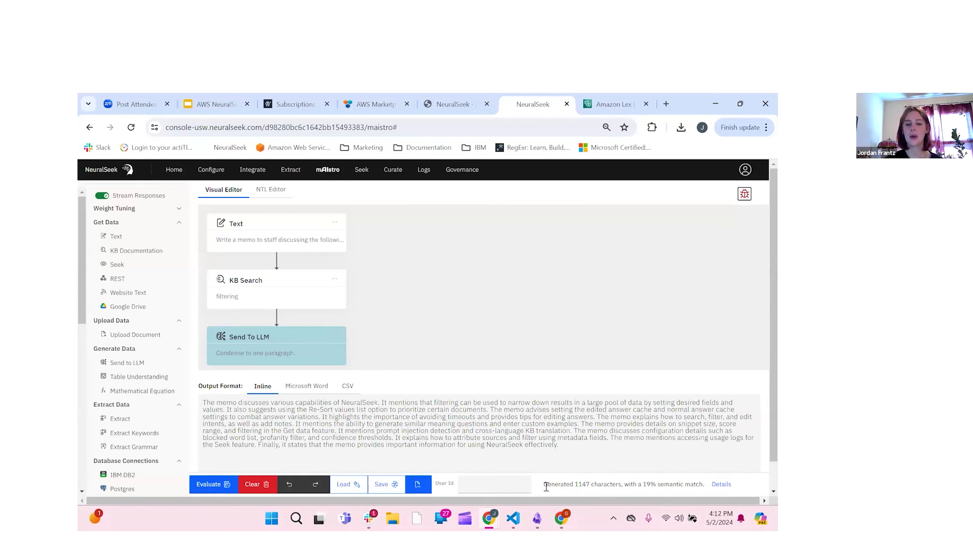
left_click_drag(545, 486, 706, 485)
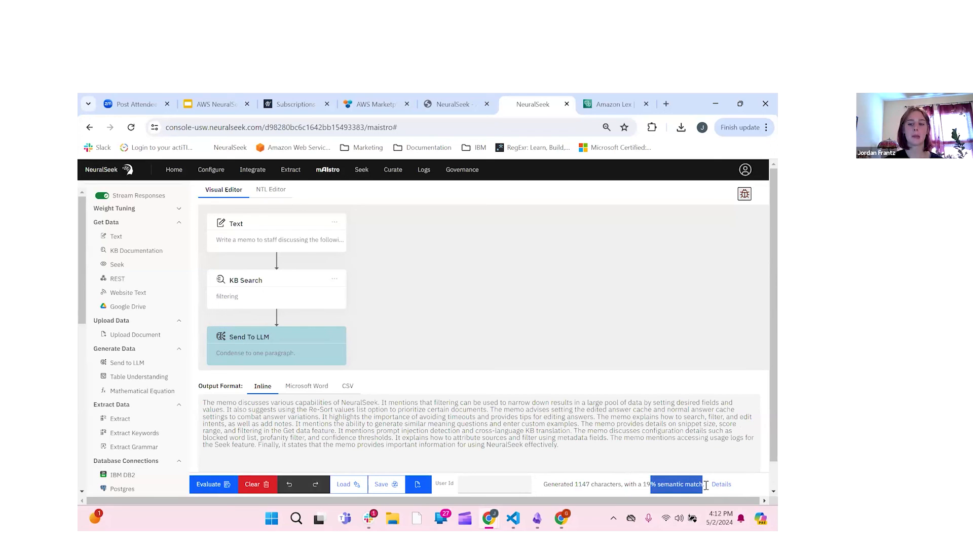
left_click(717, 487)
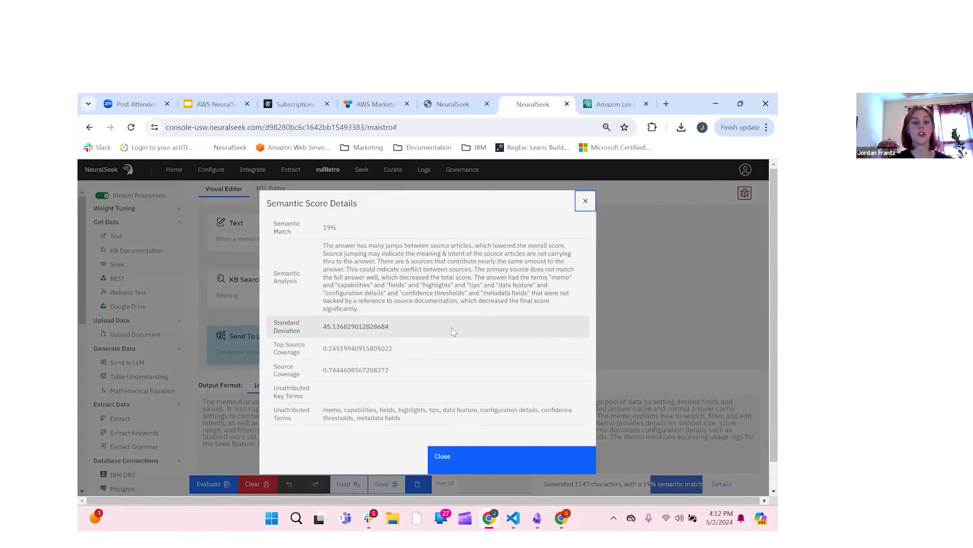
scroll(454, 332, "down", 1)
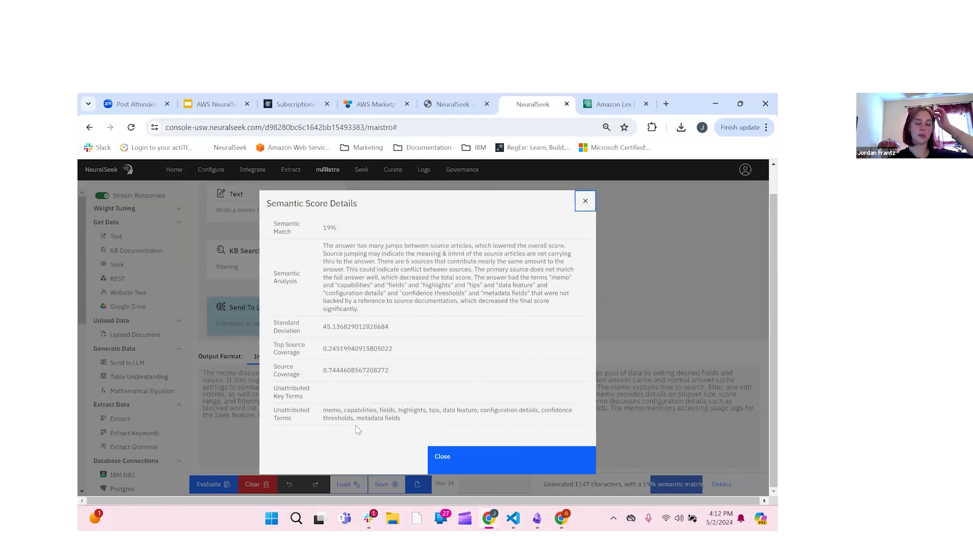
left_click(471, 459)
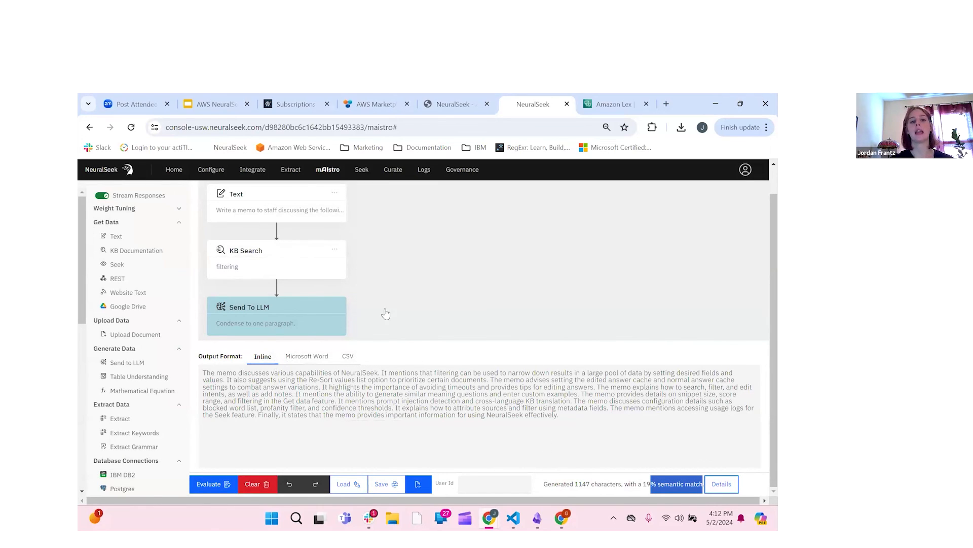
left_click(642, 485)
left_click_drag(643, 485, 657, 487)
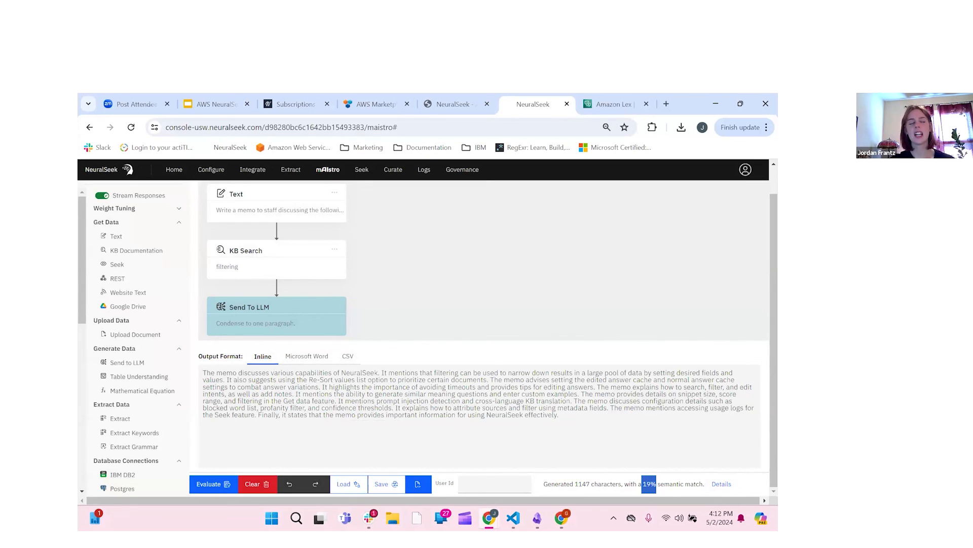
scroll(530, 320, "up", 1)
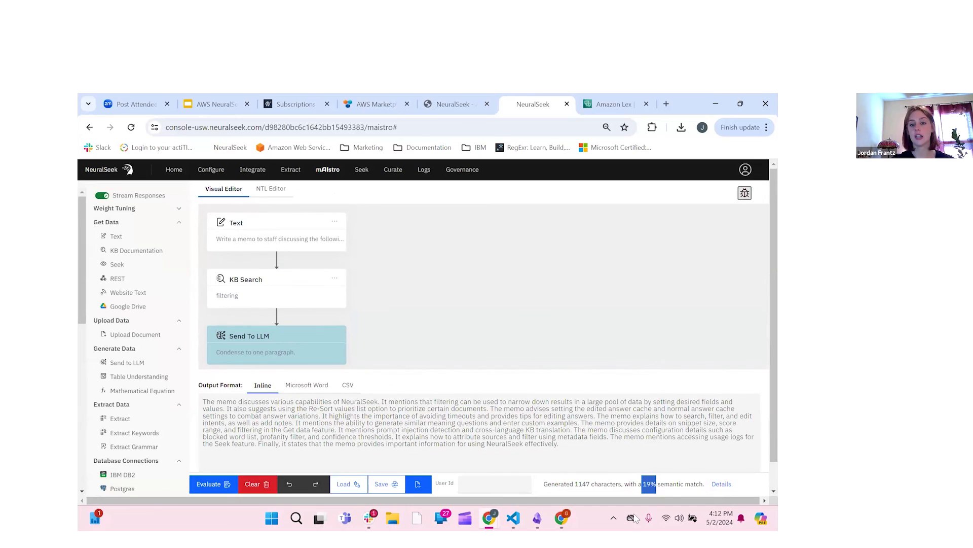
left_click(671, 488)
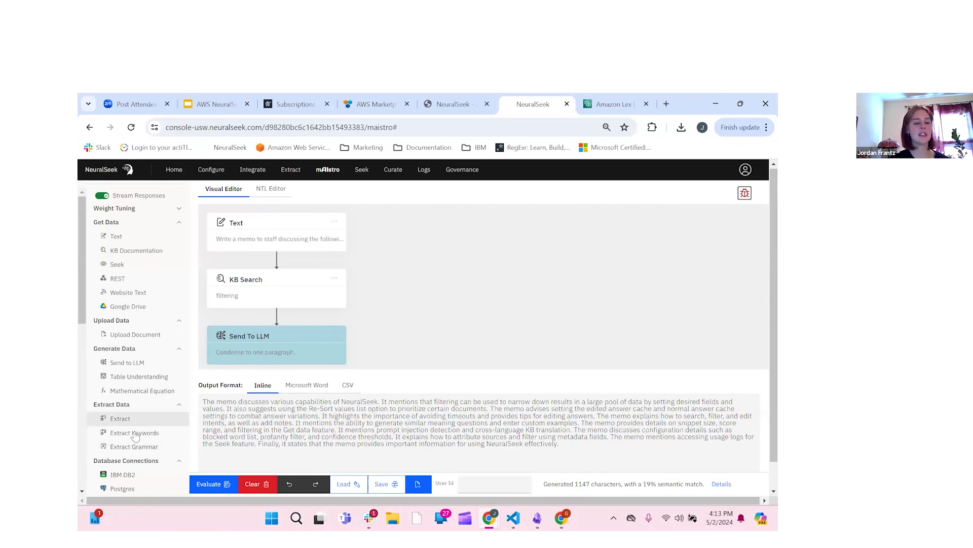
scroll(135, 436, "down", 4)
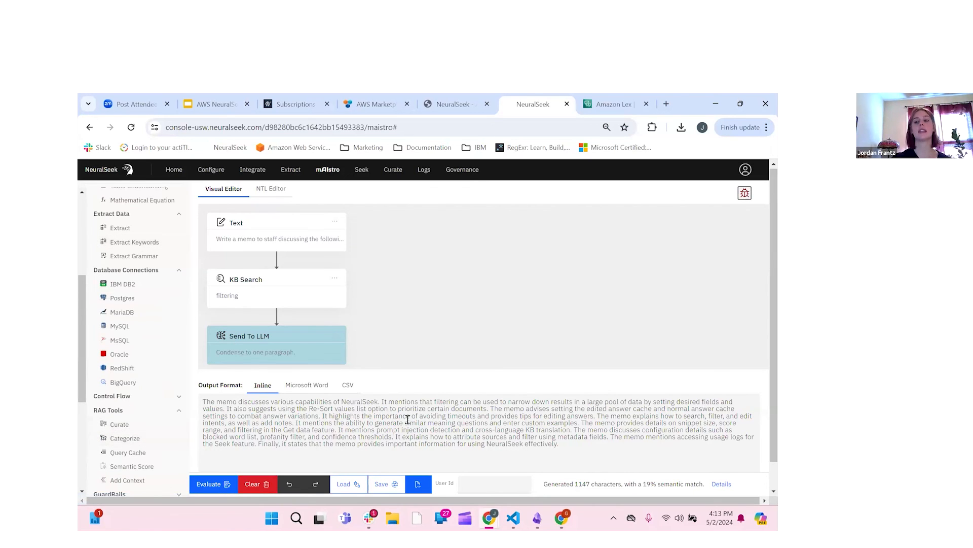